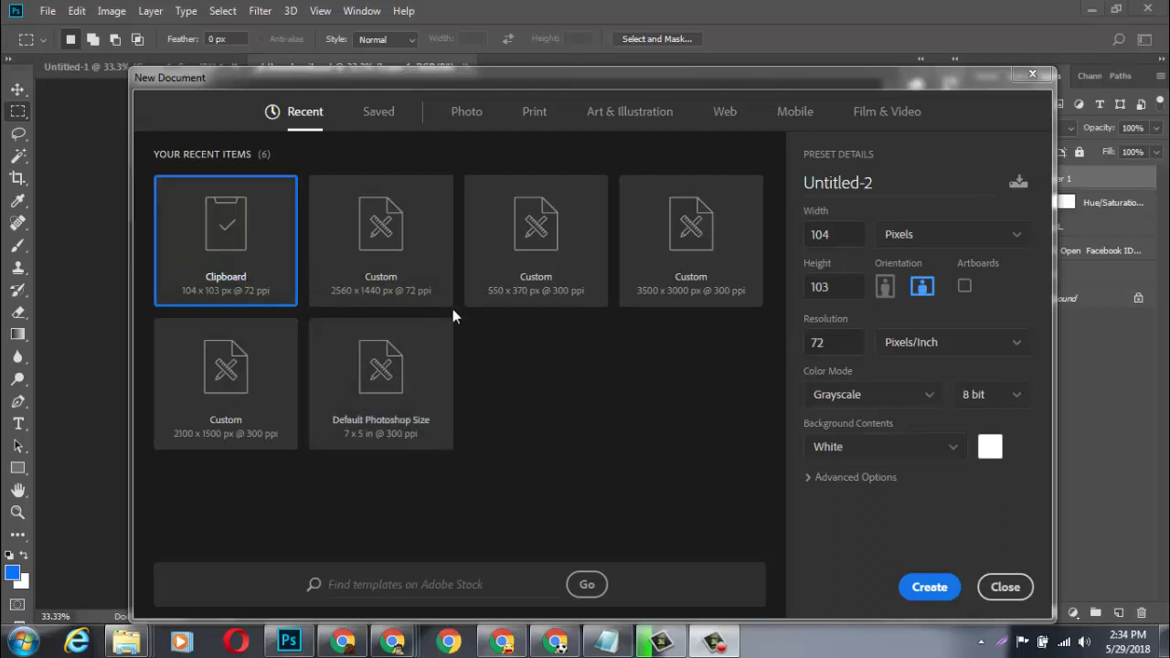
Create a new 2000 × 2000 pixel document, Untitled-2.
click(852, 240)
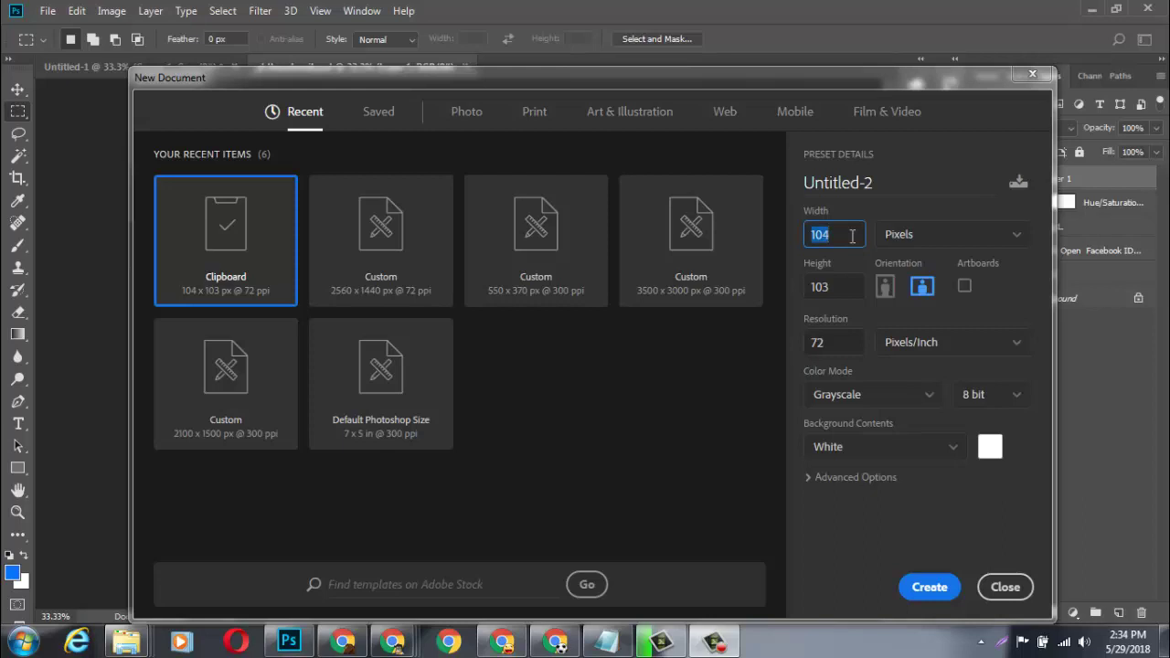
text(2000)
key(Tab)
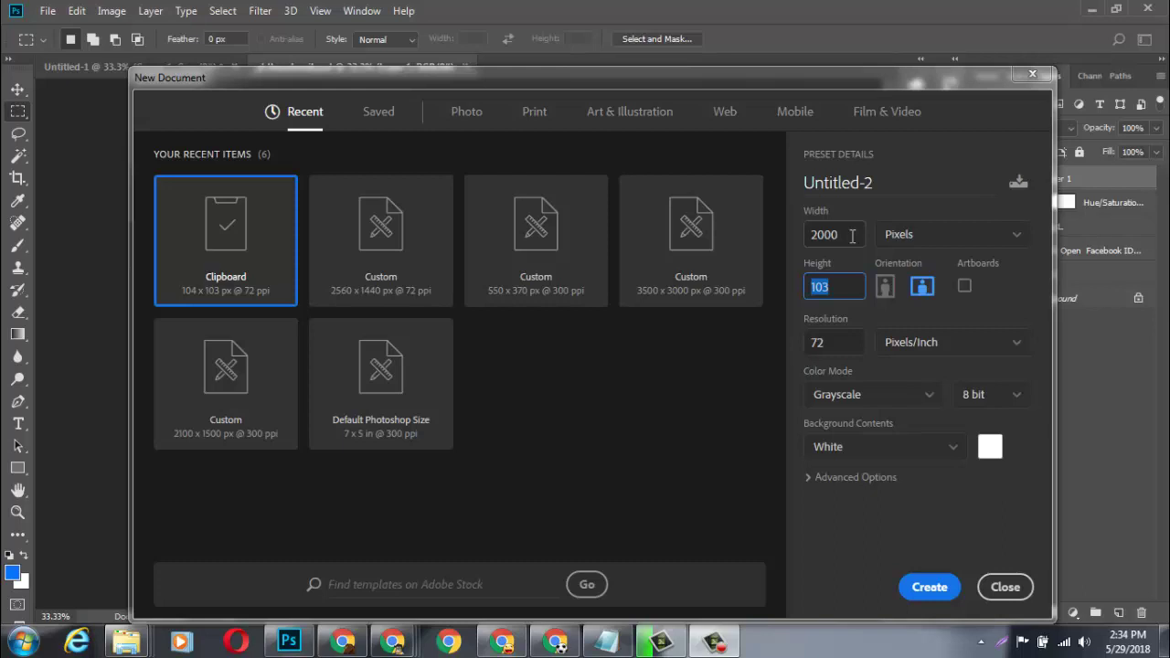
text(2000)
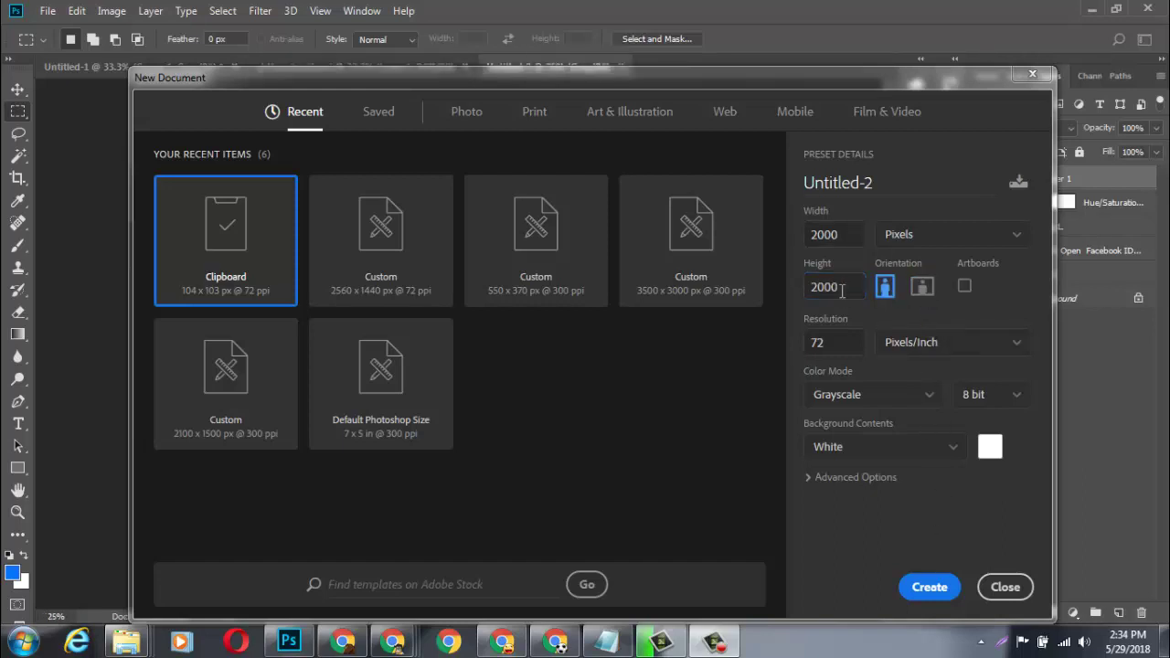
key(Return)
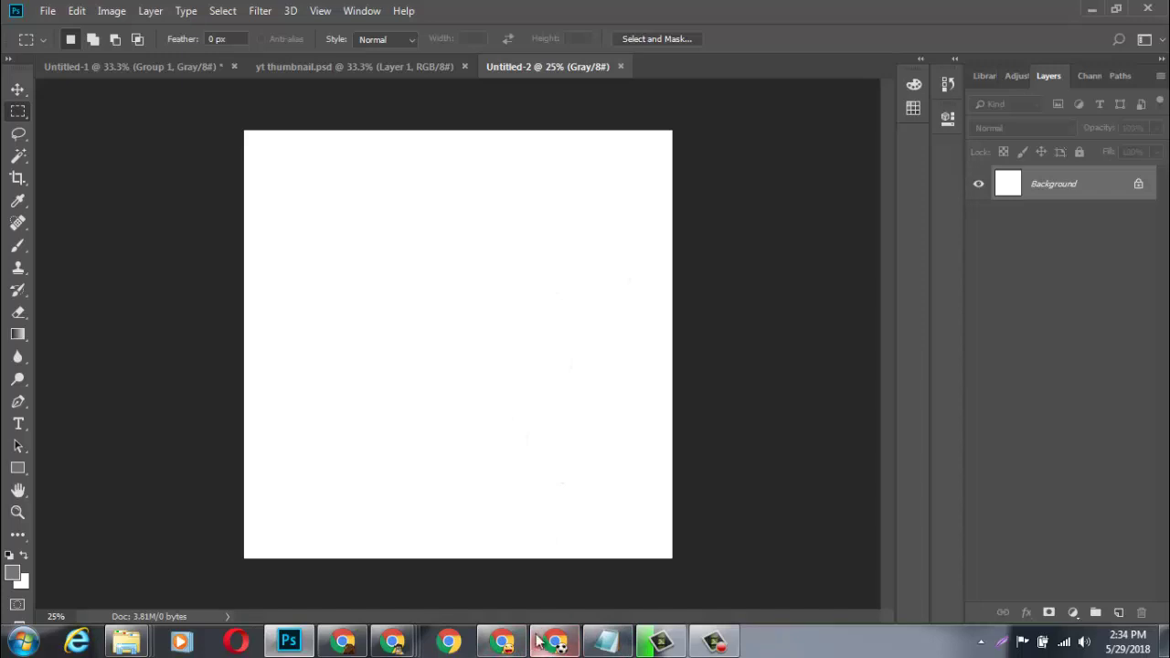
click(555, 643)
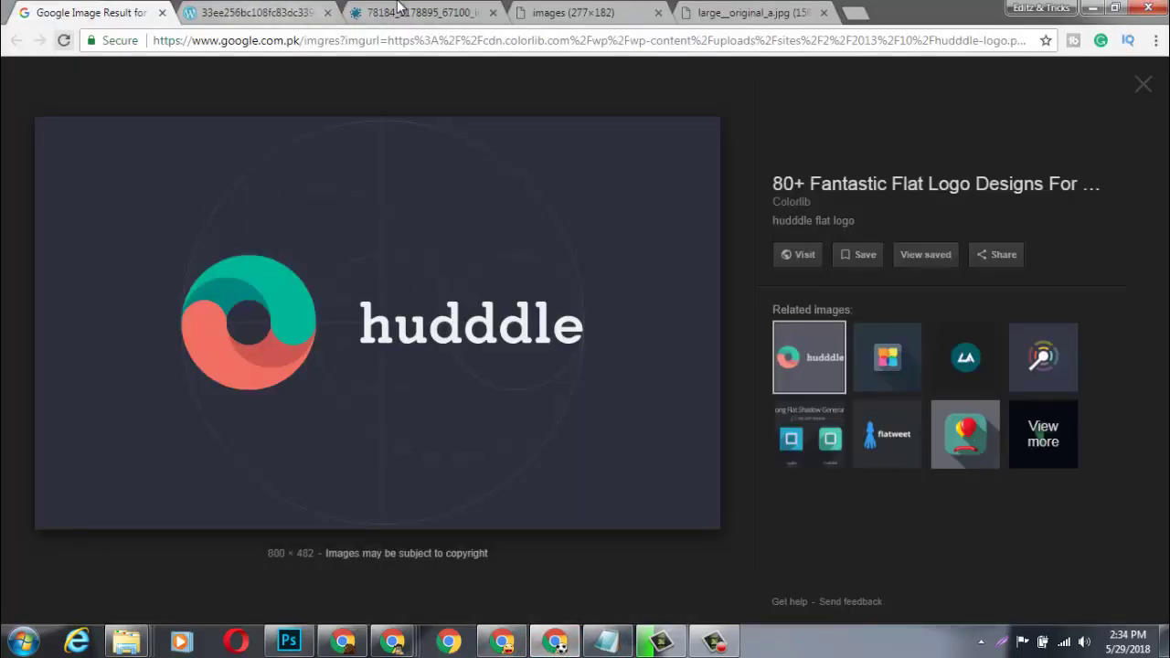
click(265, 13)
click(416, 13)
click(604, 9)
click(728, 11)
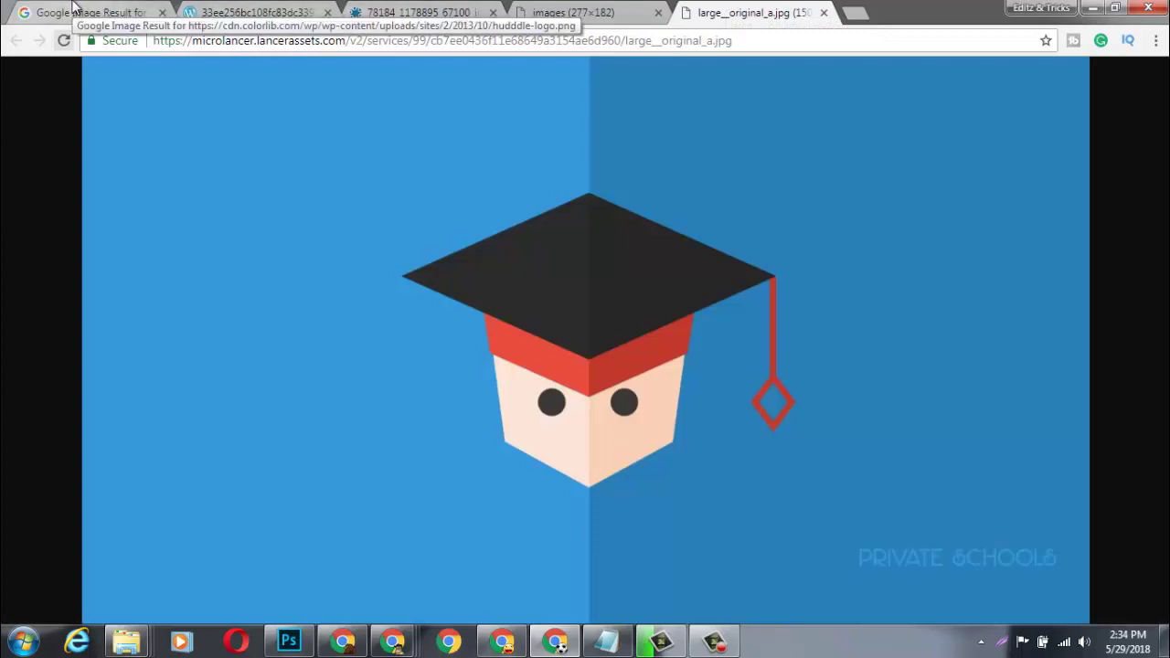
click(135, 7)
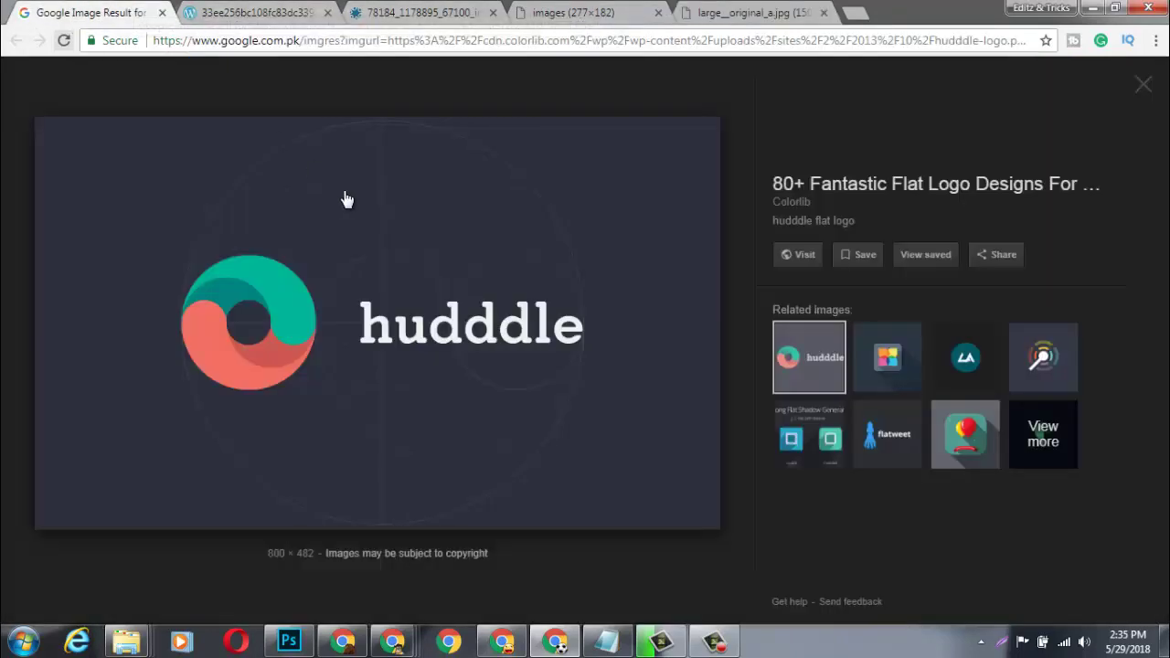
right_click(339, 293)
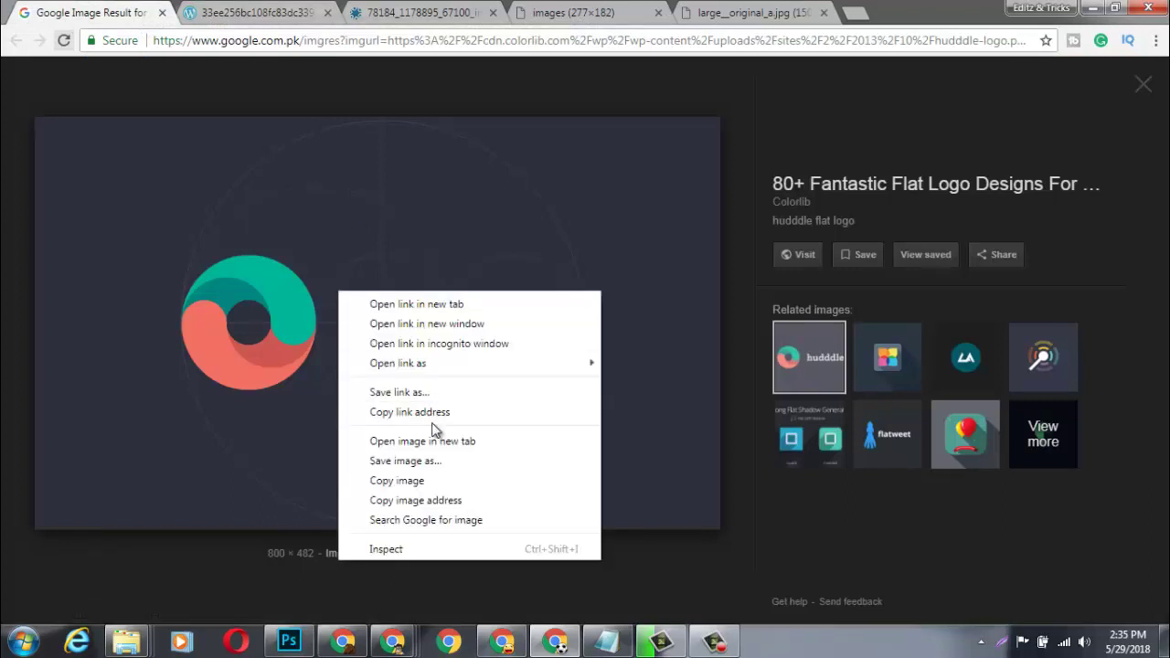
click(431, 481)
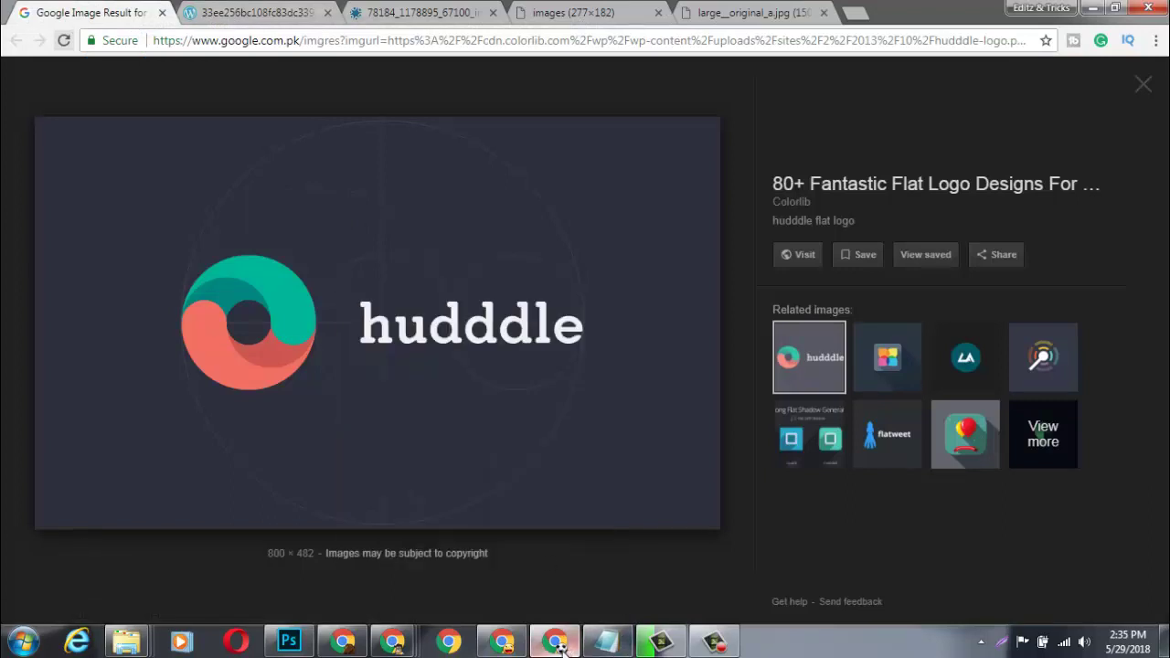
mouse_move(555, 641)
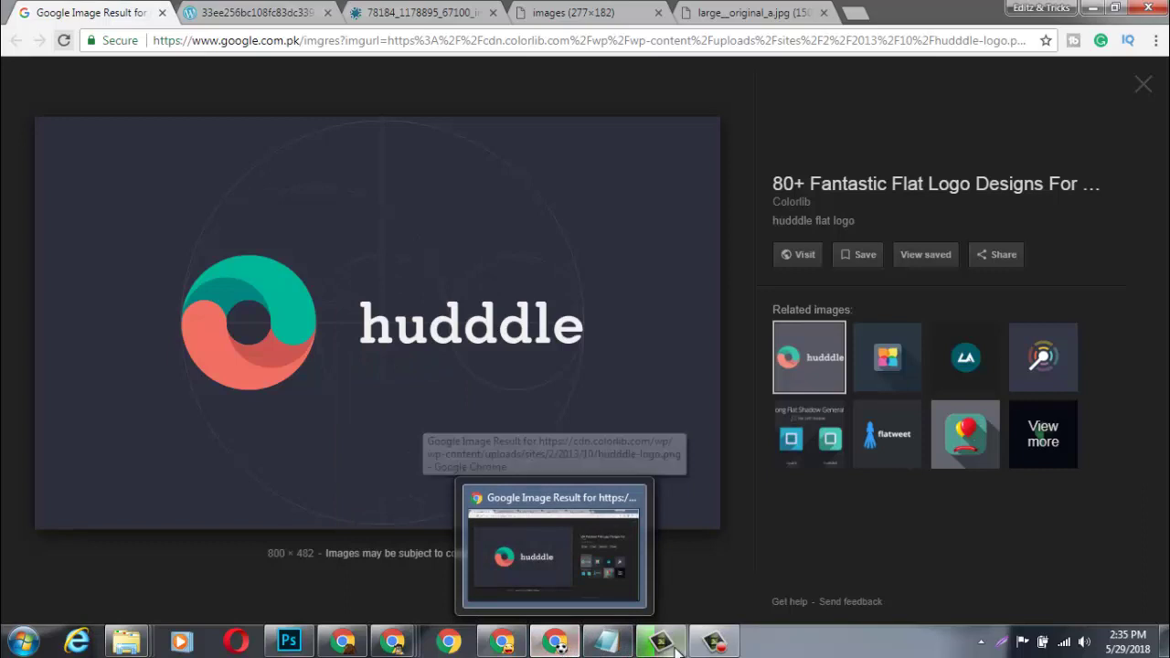
click(400, 544)
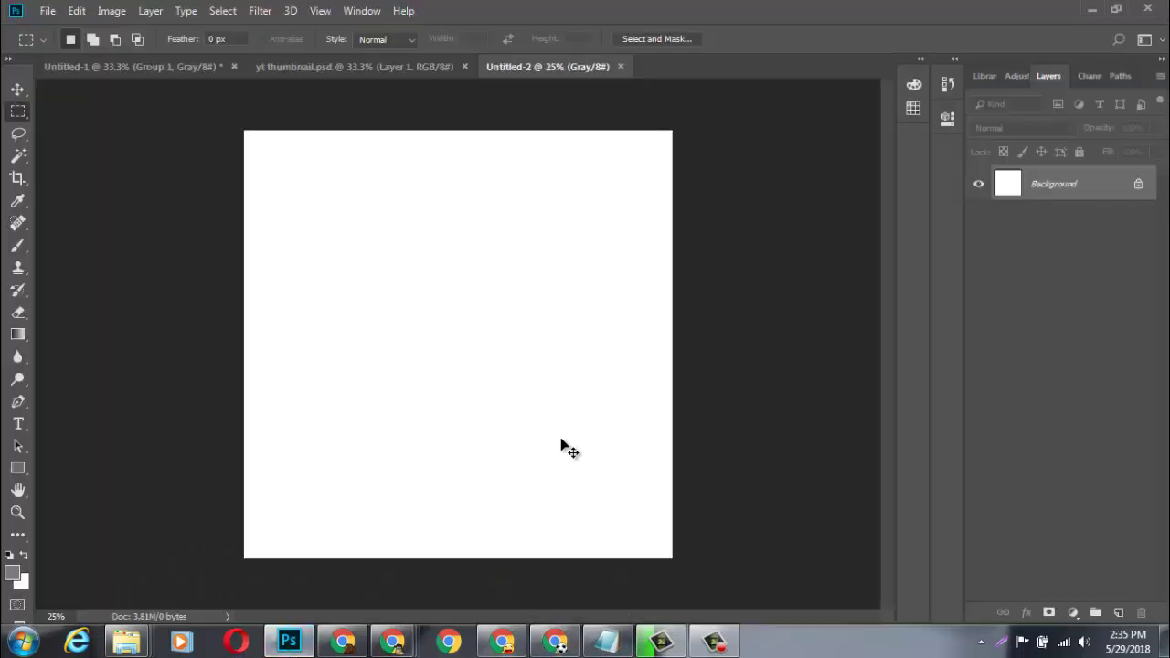
key(ctrl+v)
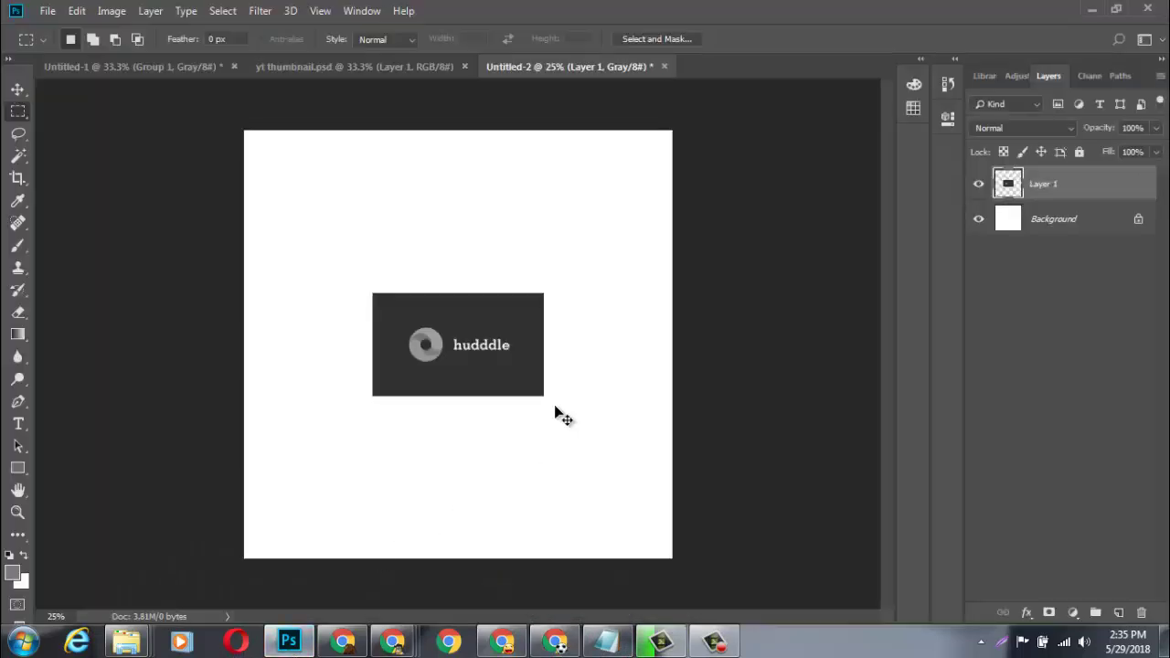
key(ctrl+t)
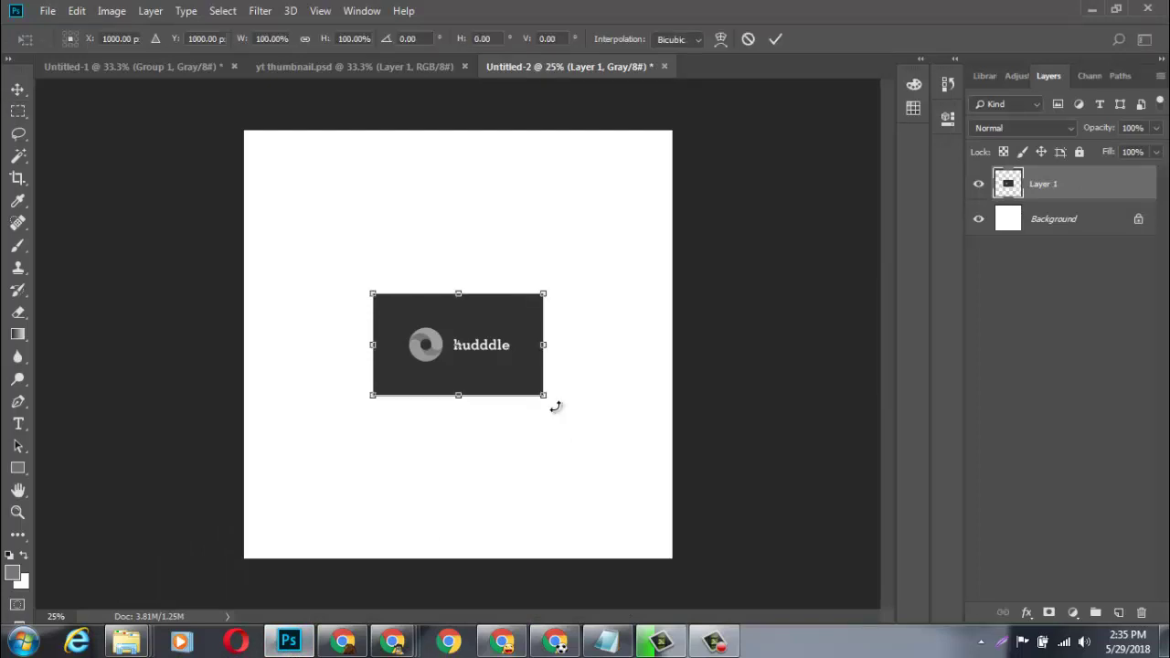
key(Escape)
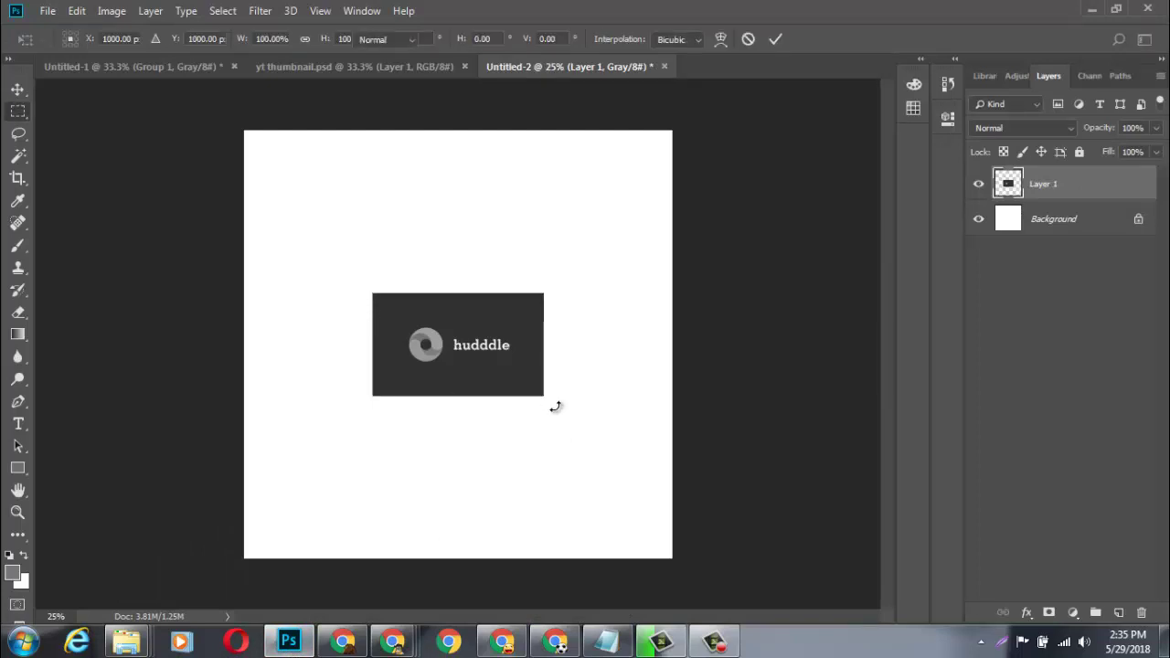
key(Delete)
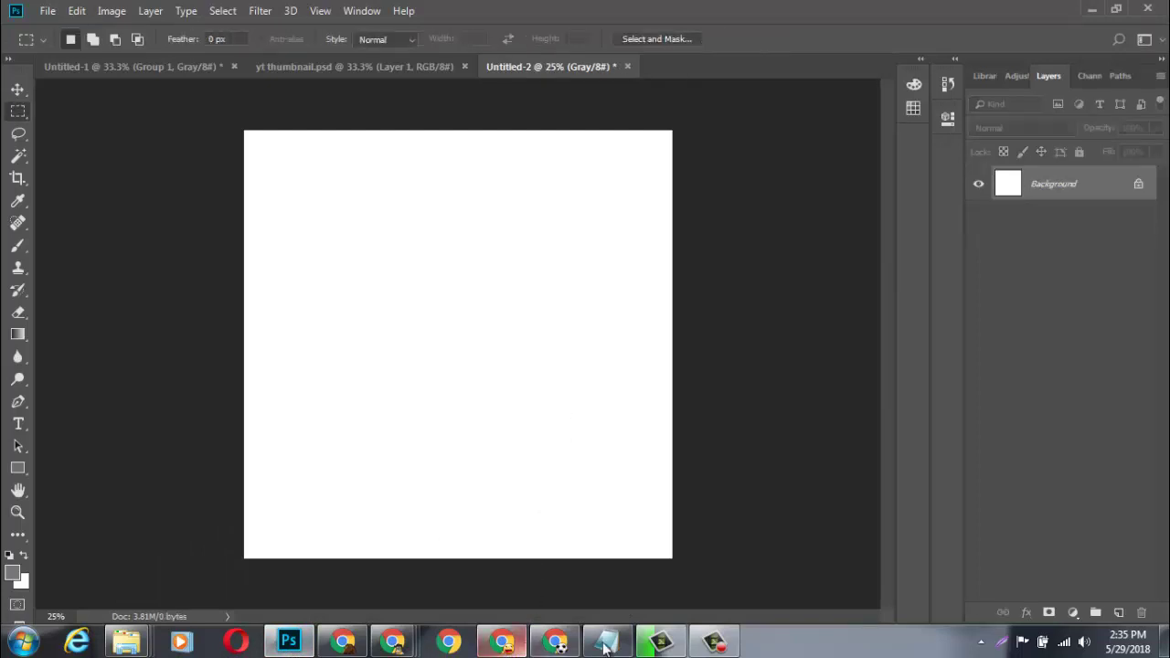
Save the Chrome logo image to the Desktop as 'copy logo' PNG, then return to Photoshop.
click(555, 641)
right_click(363, 331)
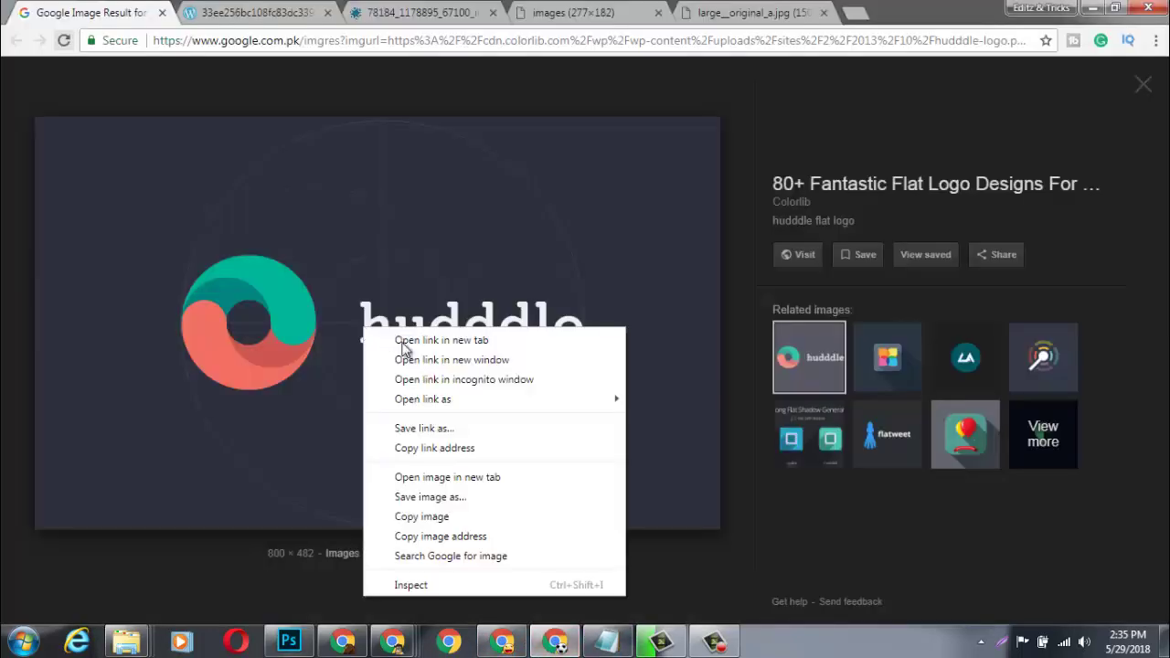
click(429, 497)
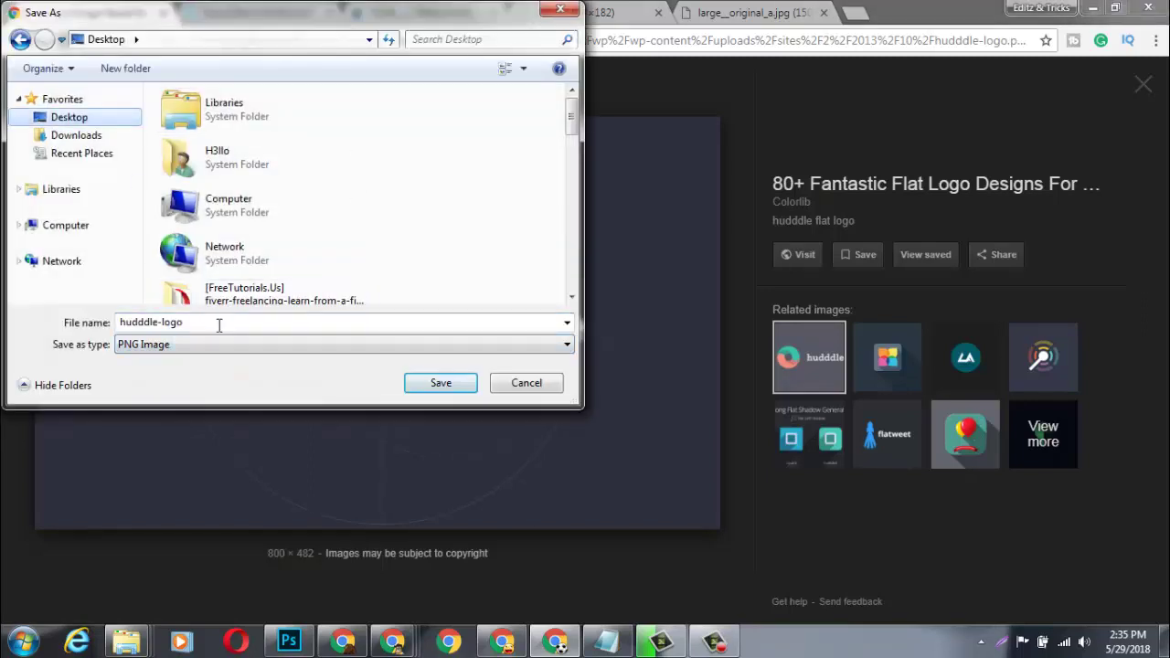
double_click(217, 322)
text(copy)
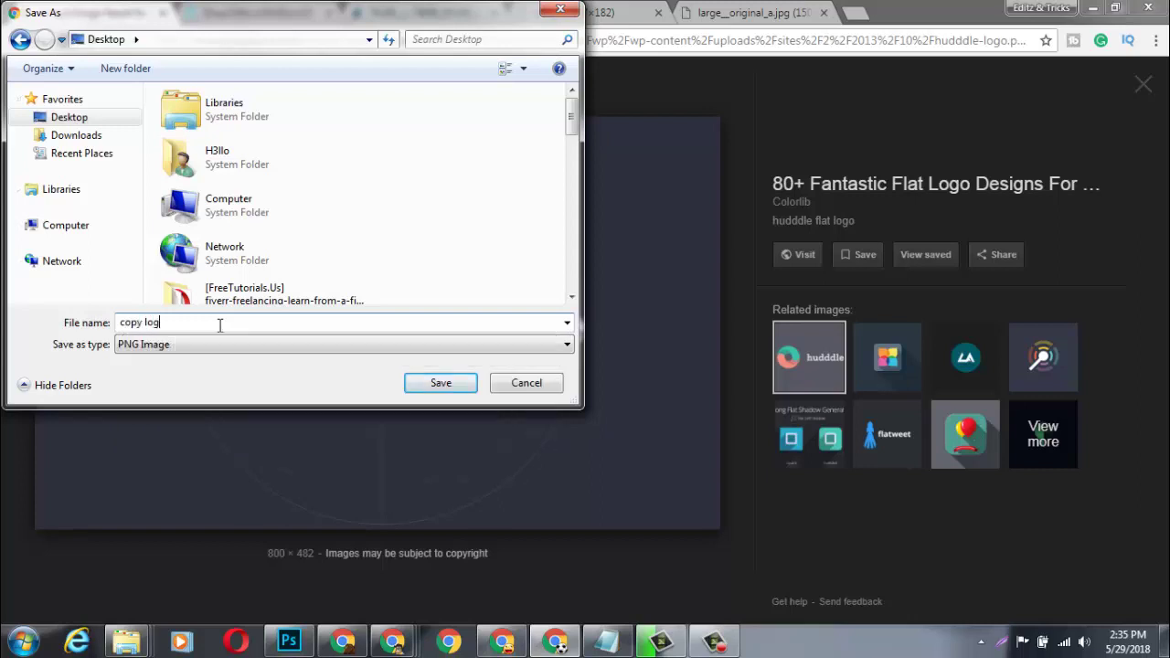
key(Return)
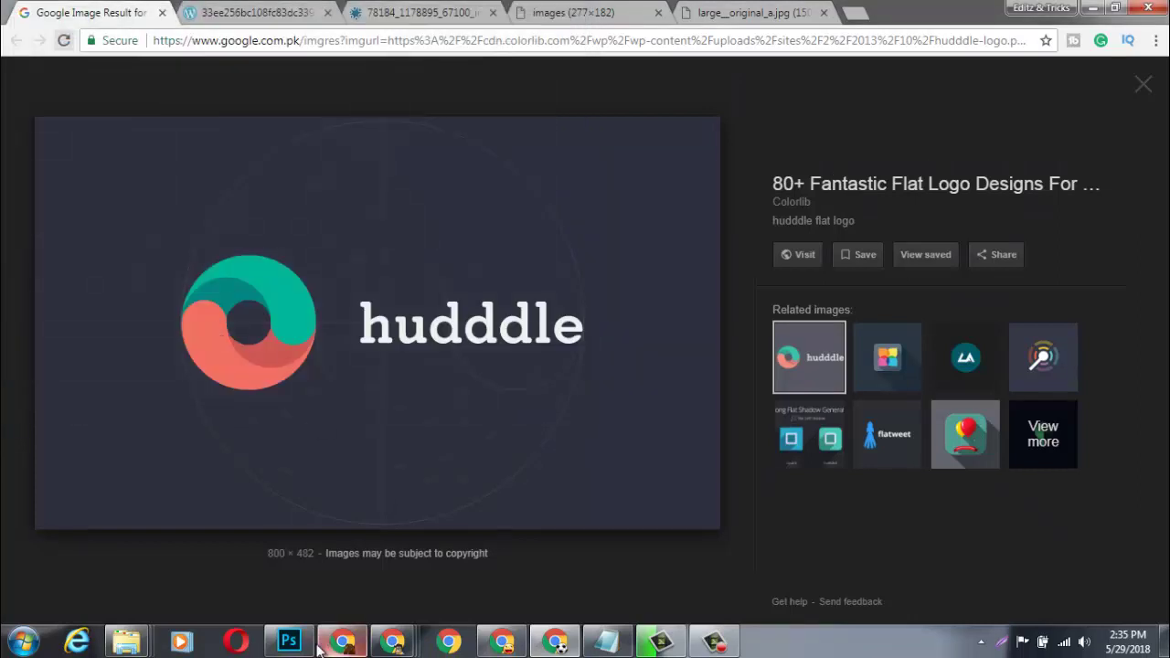
click(309, 646)
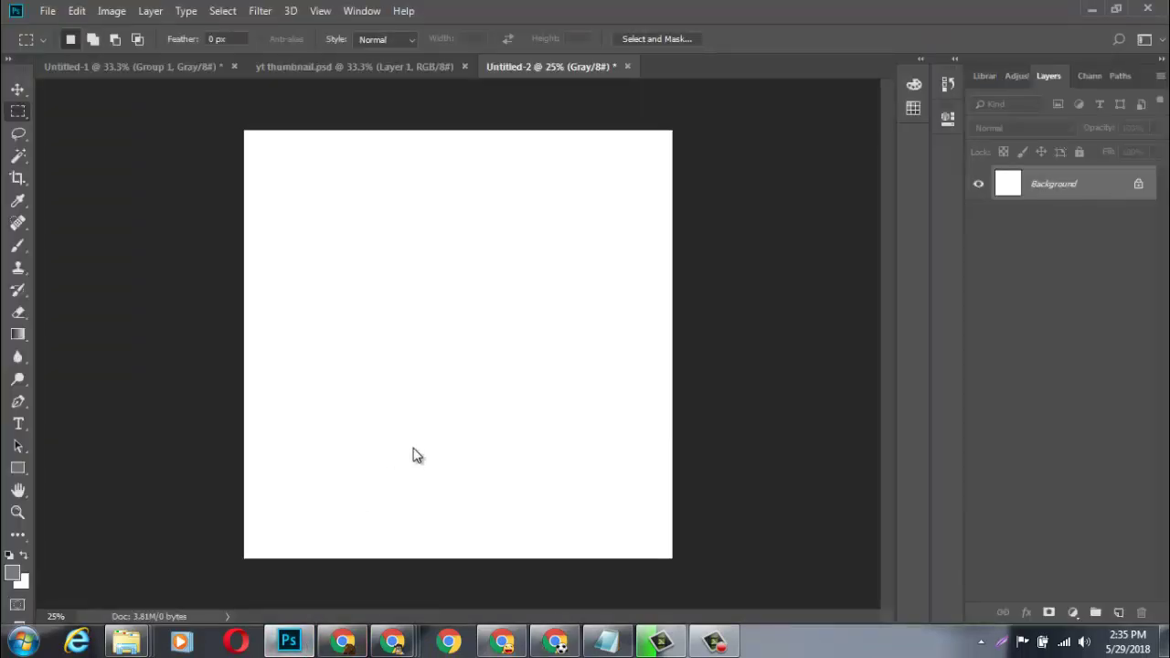
Open copy logo.png from the Desktop.
key(ctrl+o)
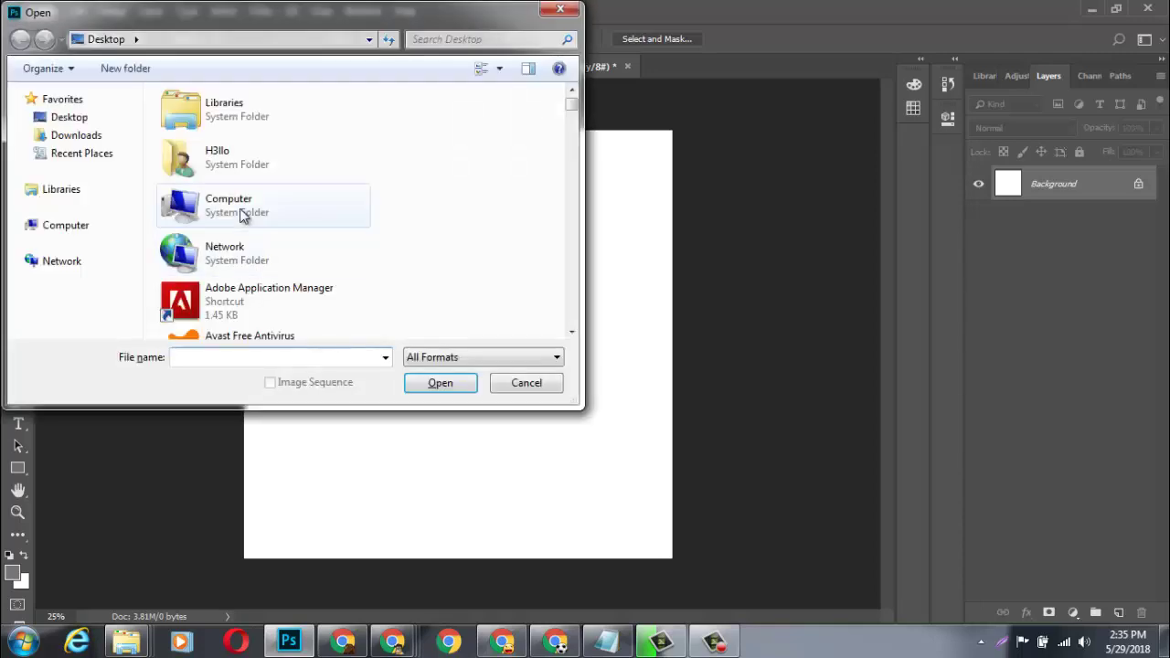
click(242, 213)
key(c)
key(c)
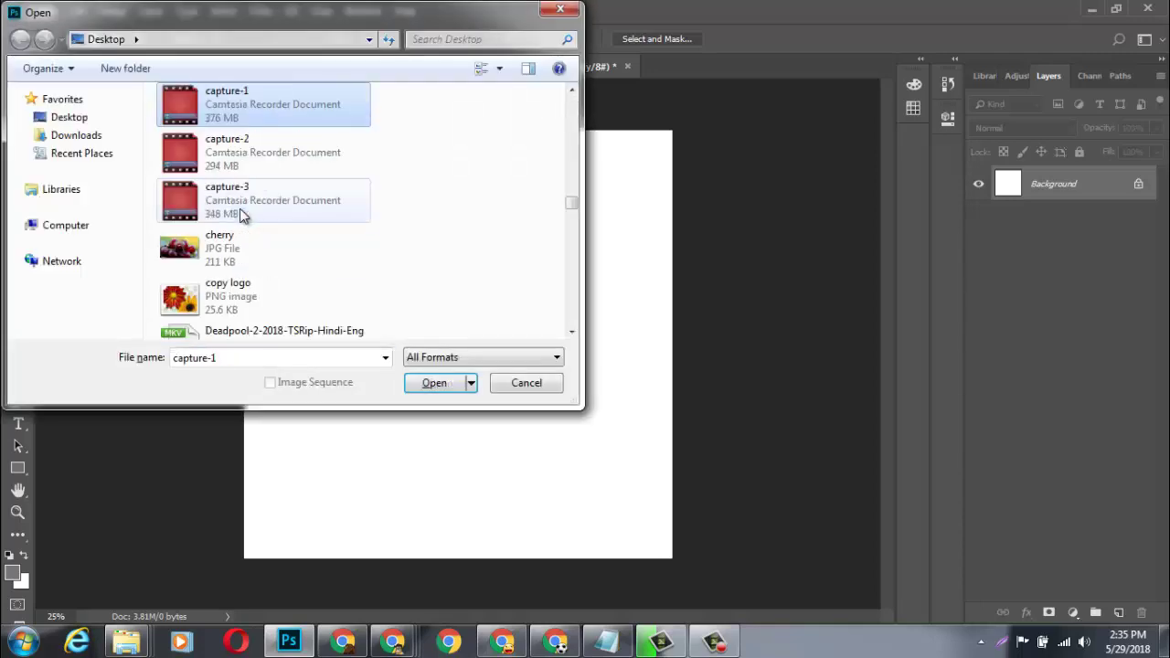
key(c)
key(c)
key(c)
key(c)
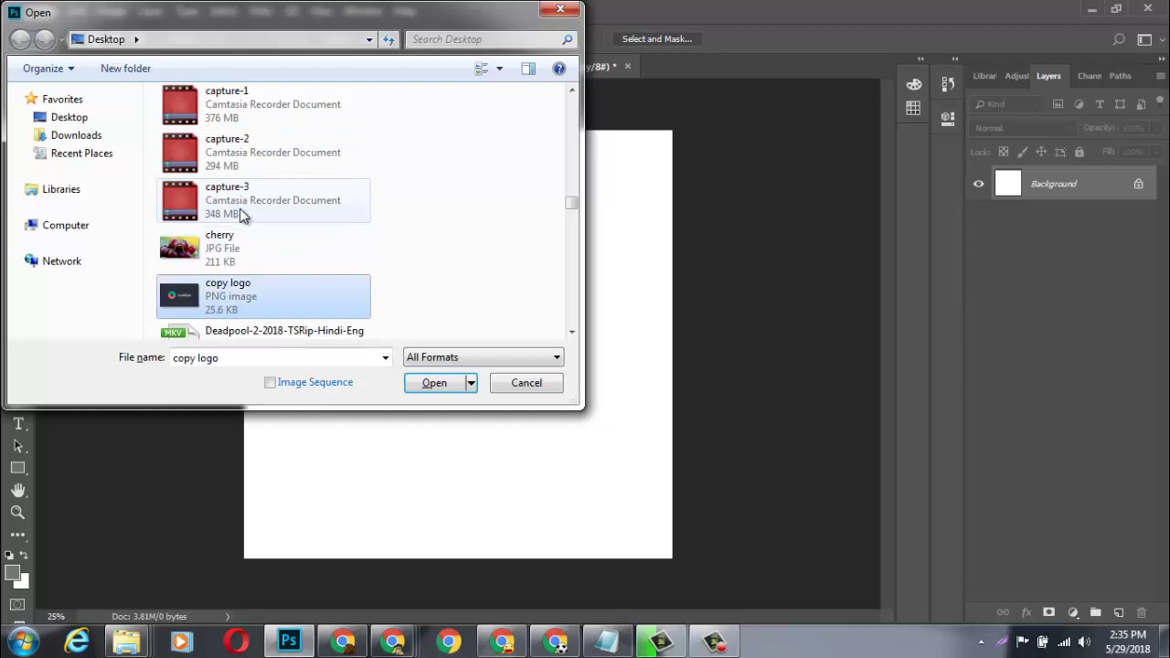
key(Return)
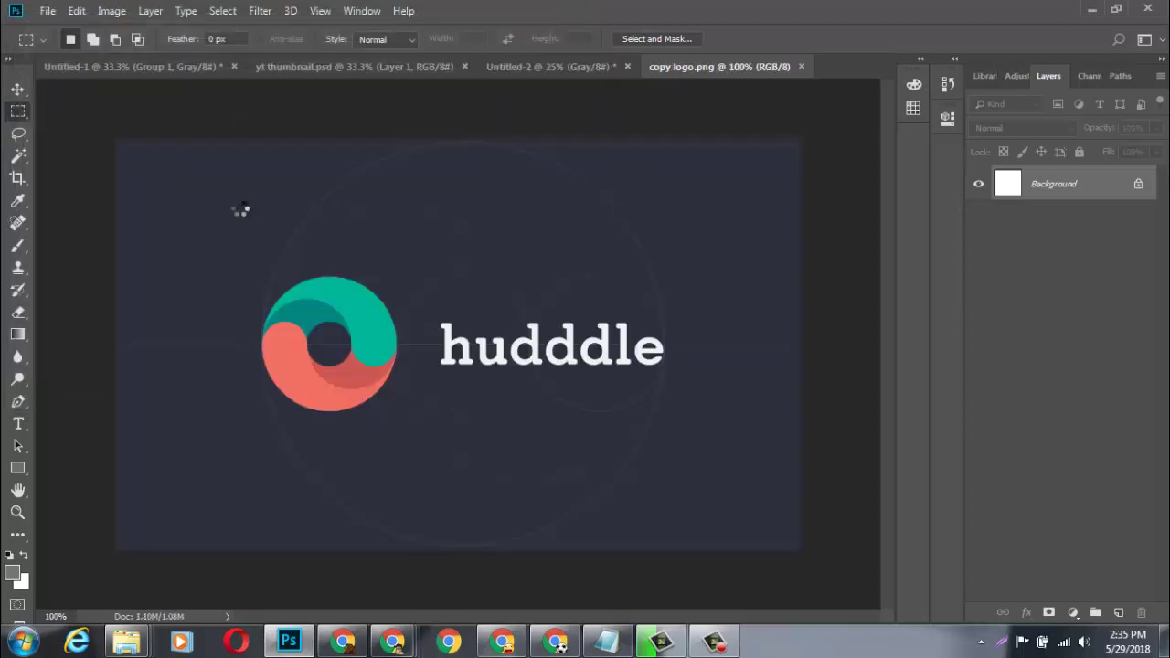
Close Untitled-2 without saving and convert the logo's Background into Layer 0.
click(627, 65)
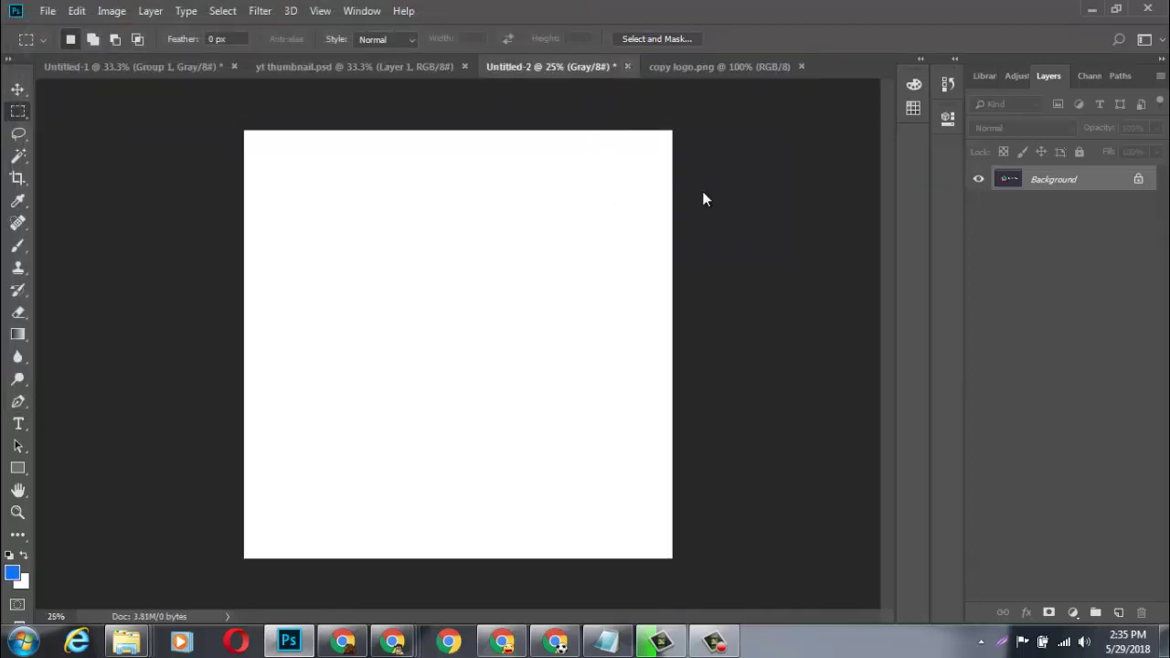
click(603, 249)
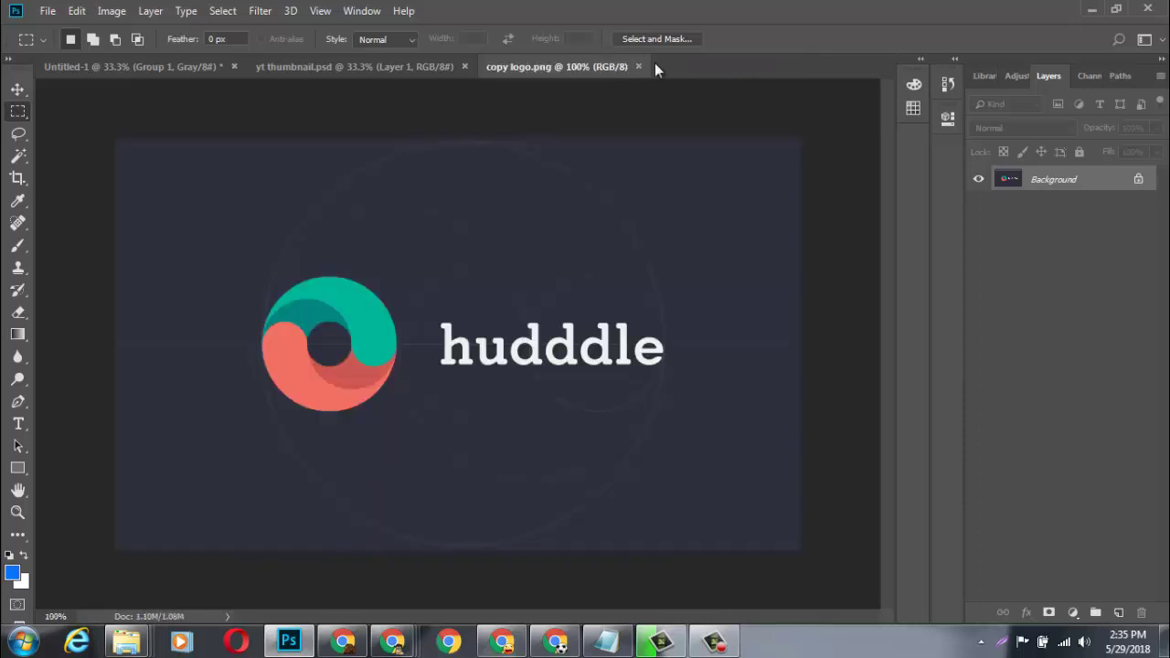
double_click(1061, 181)
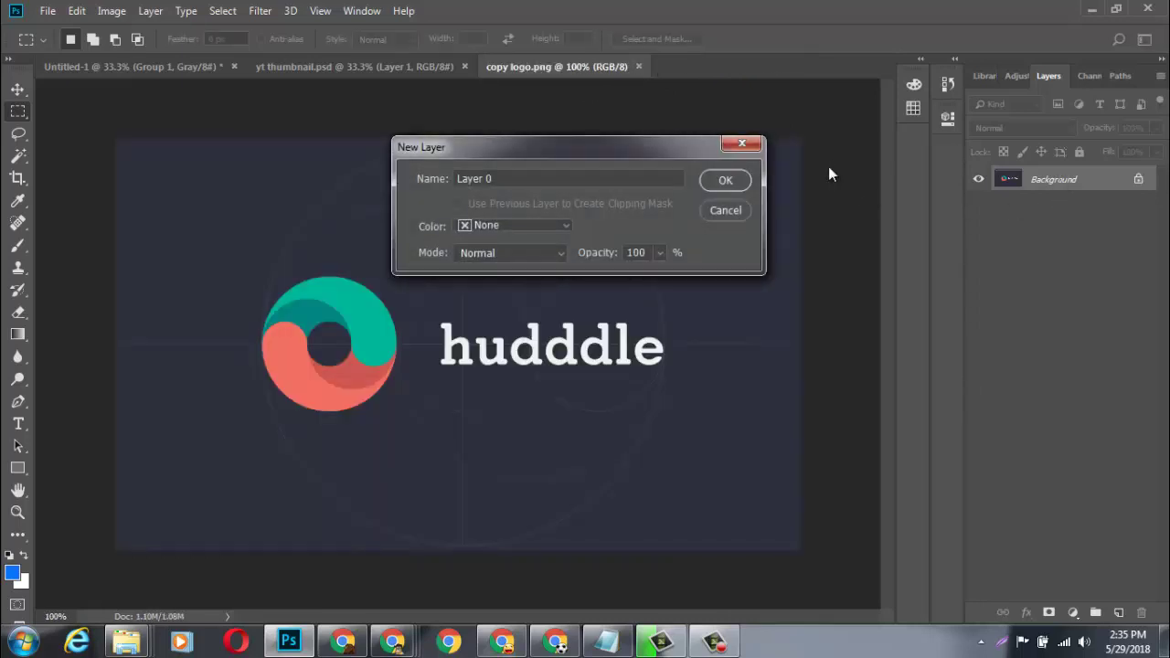
click(725, 179)
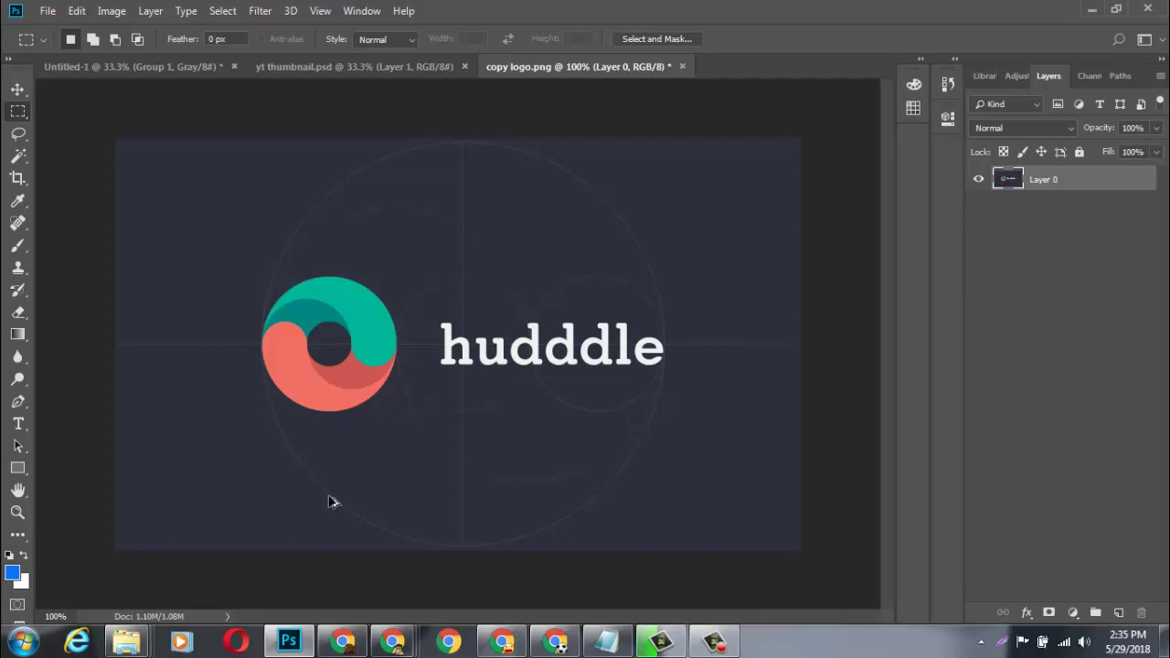
key(ctrl+plus)
Draw a 149 × 149 px ellipse circle over the swirl ring, replacing the earlier outline.
key(ctrl+plus)
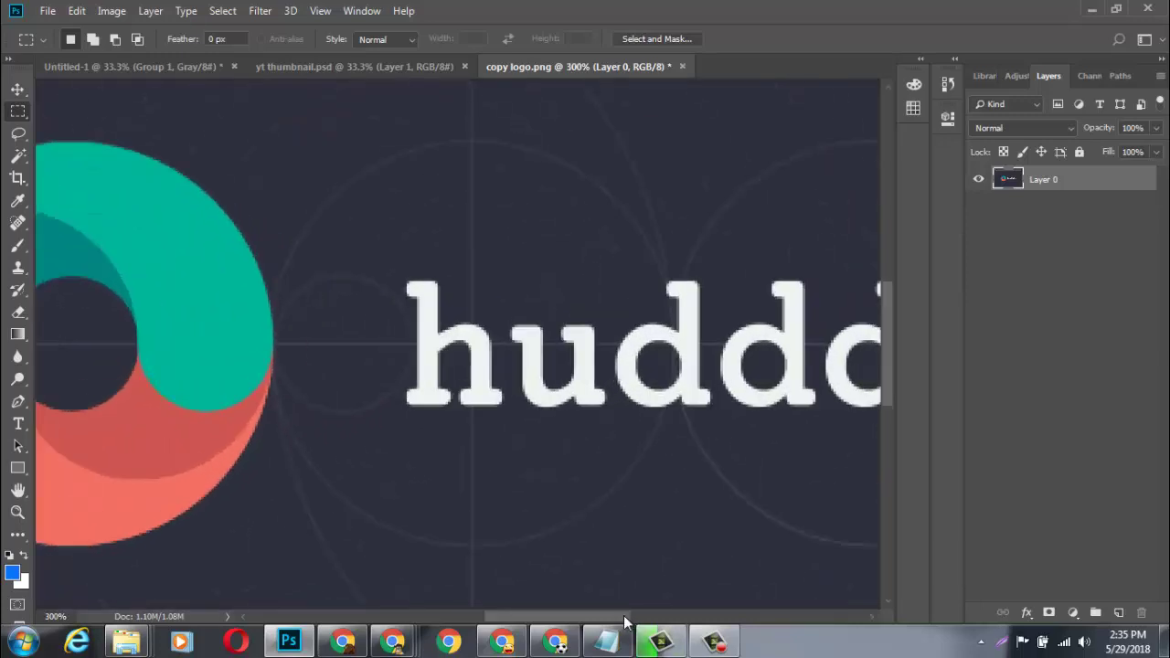
key(ctrl+plus)
drag(627, 619, 572, 619)
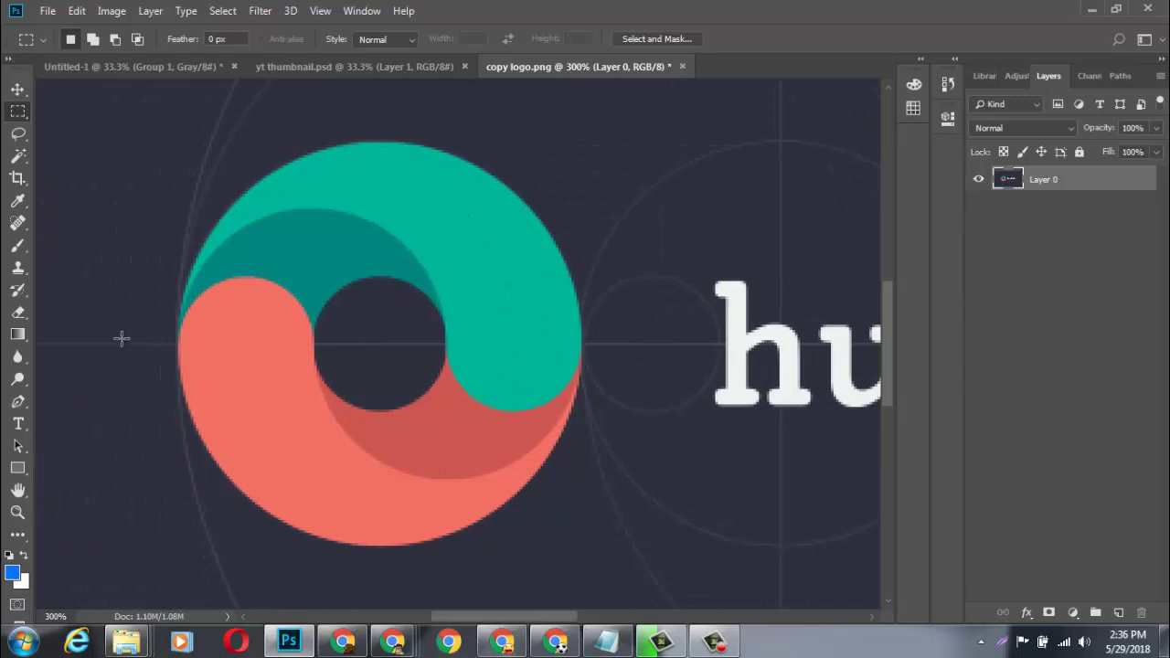
click(20, 468)
click(22, 470)
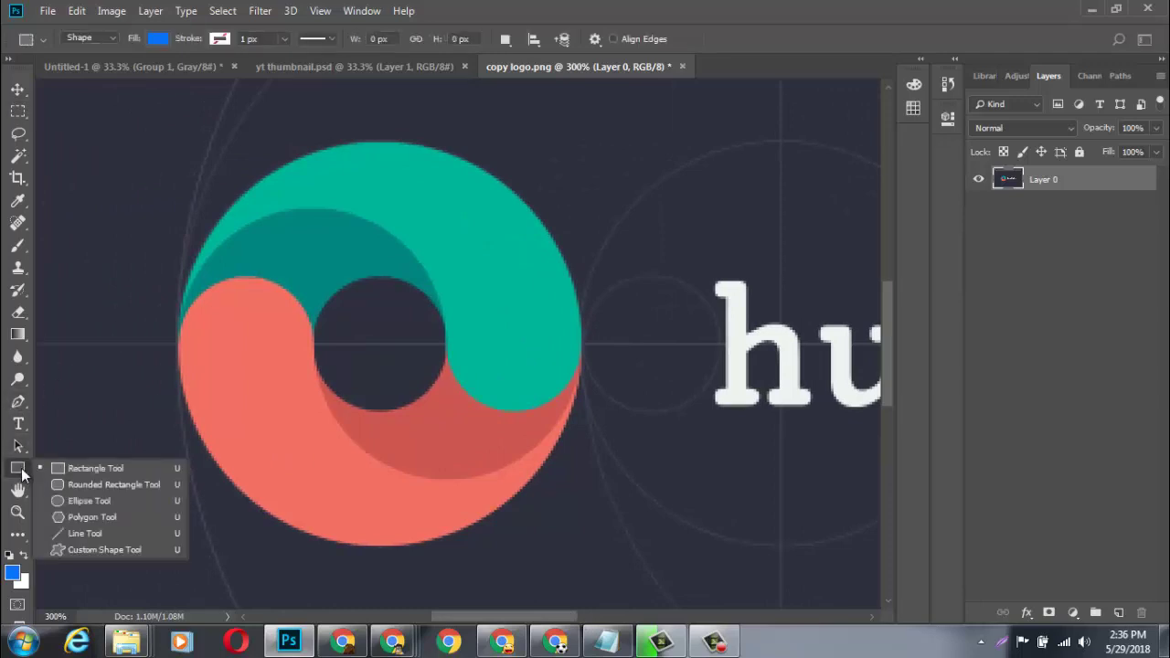
click(84, 502)
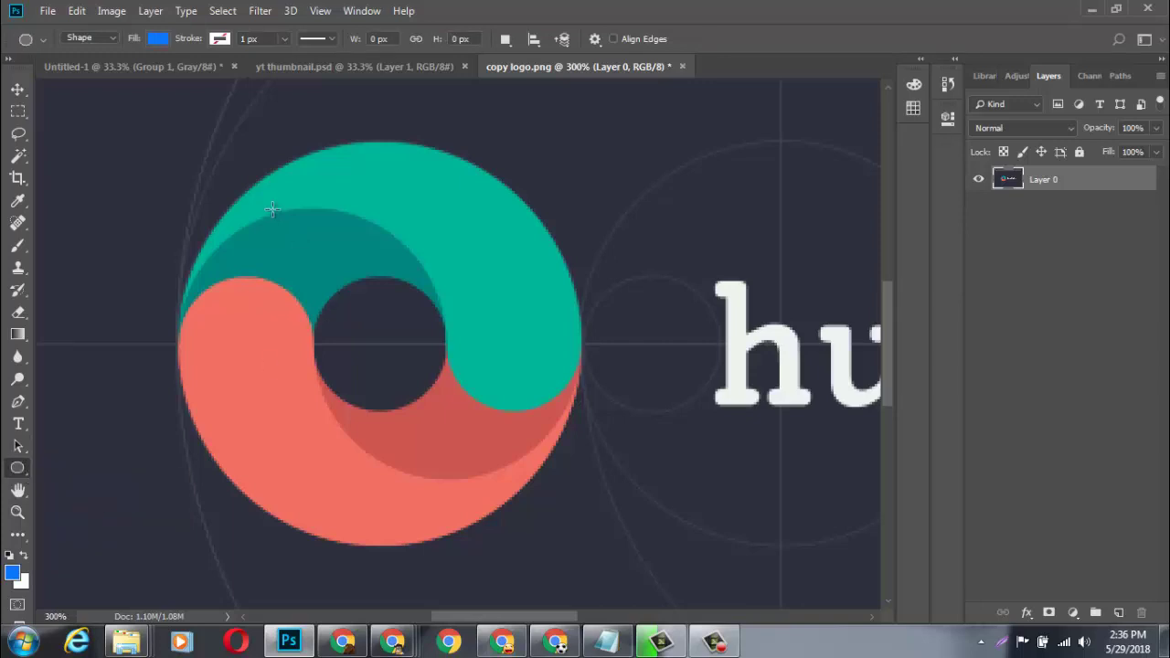
drag(255, 191, 715, 594)
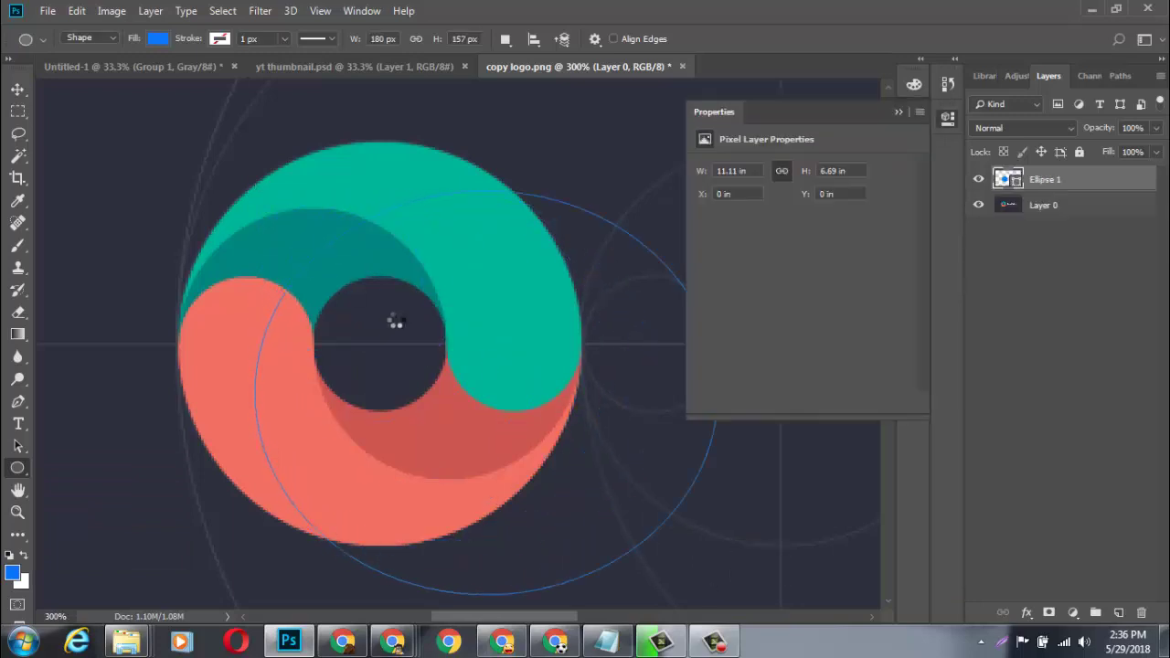
key(ctrl+z)
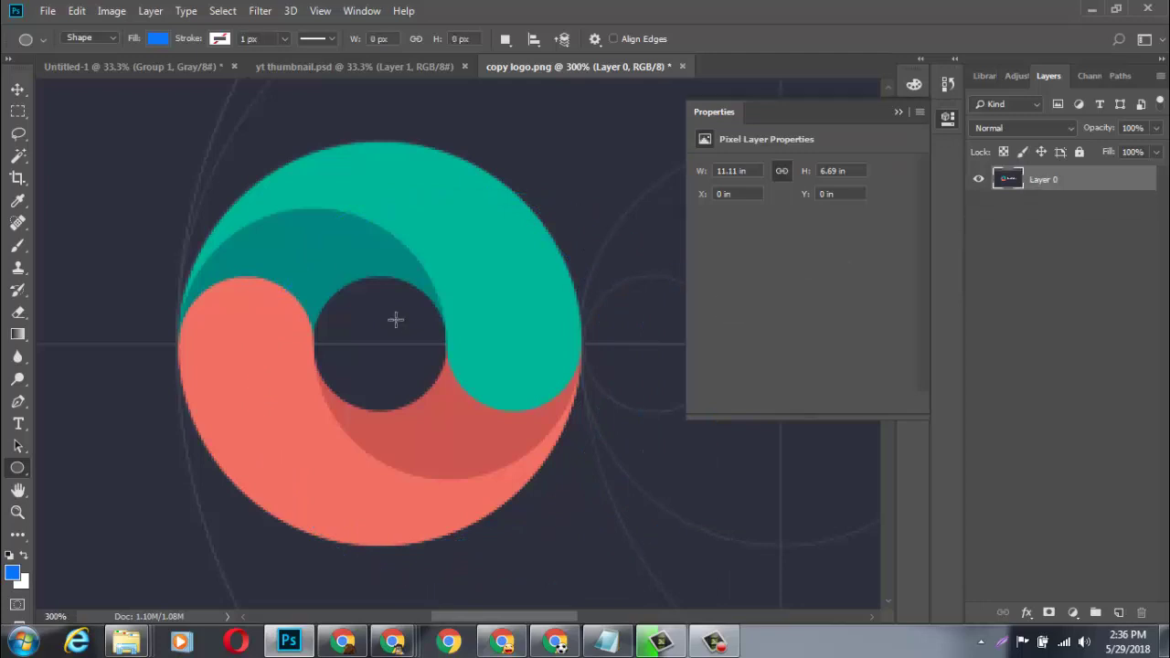
drag(253, 212, 634, 598)
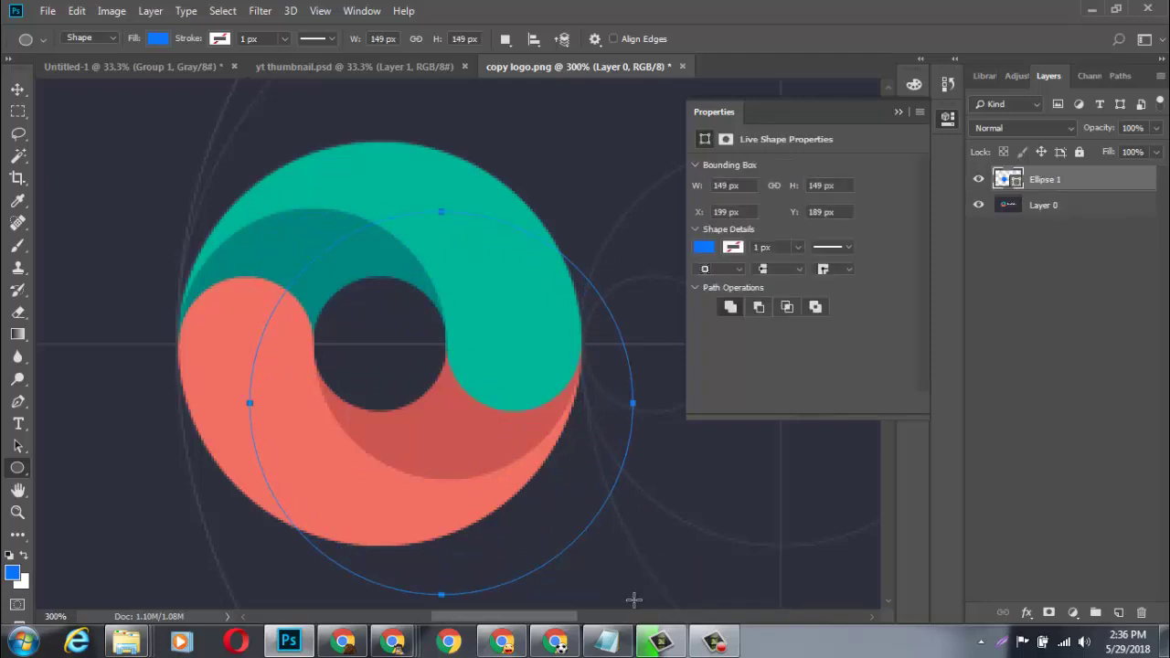
Move the circle onto the ring and scale it to 106% to cover the outer edge.
click(17, 88)
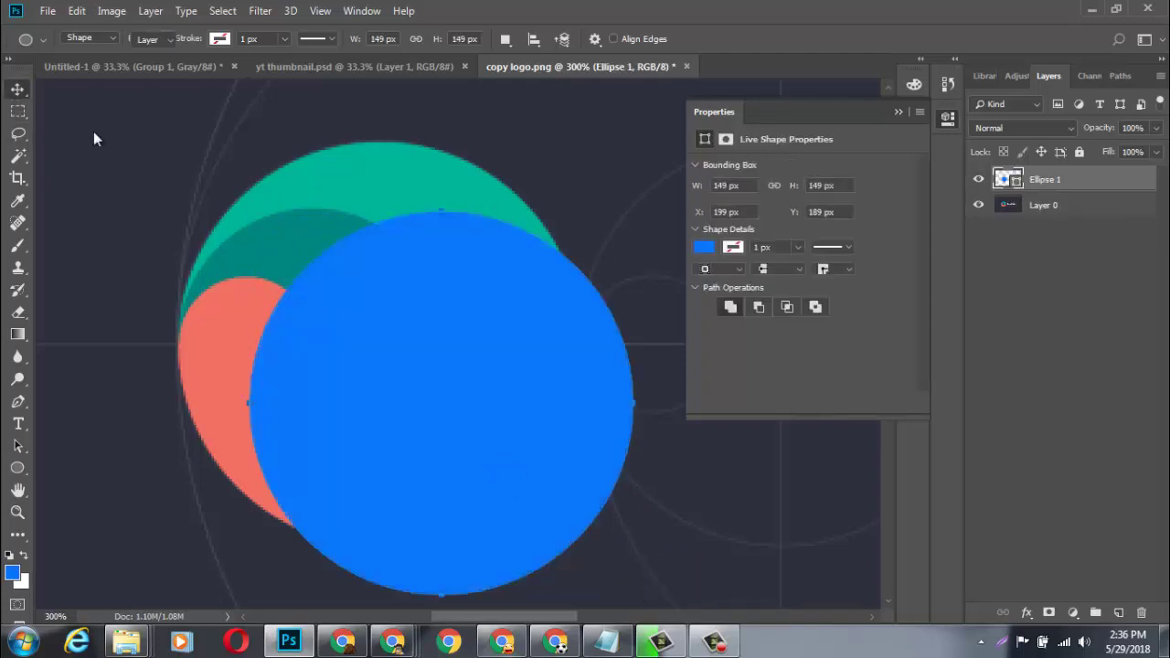
drag(422, 360, 363, 304)
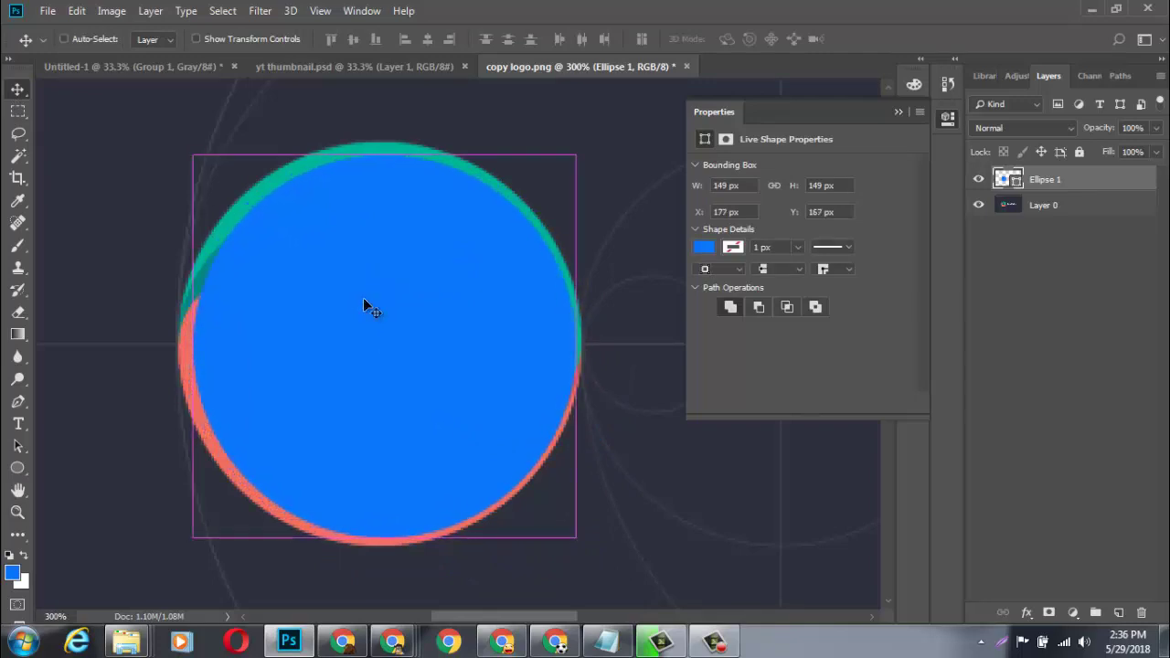
key(ctrl+t)
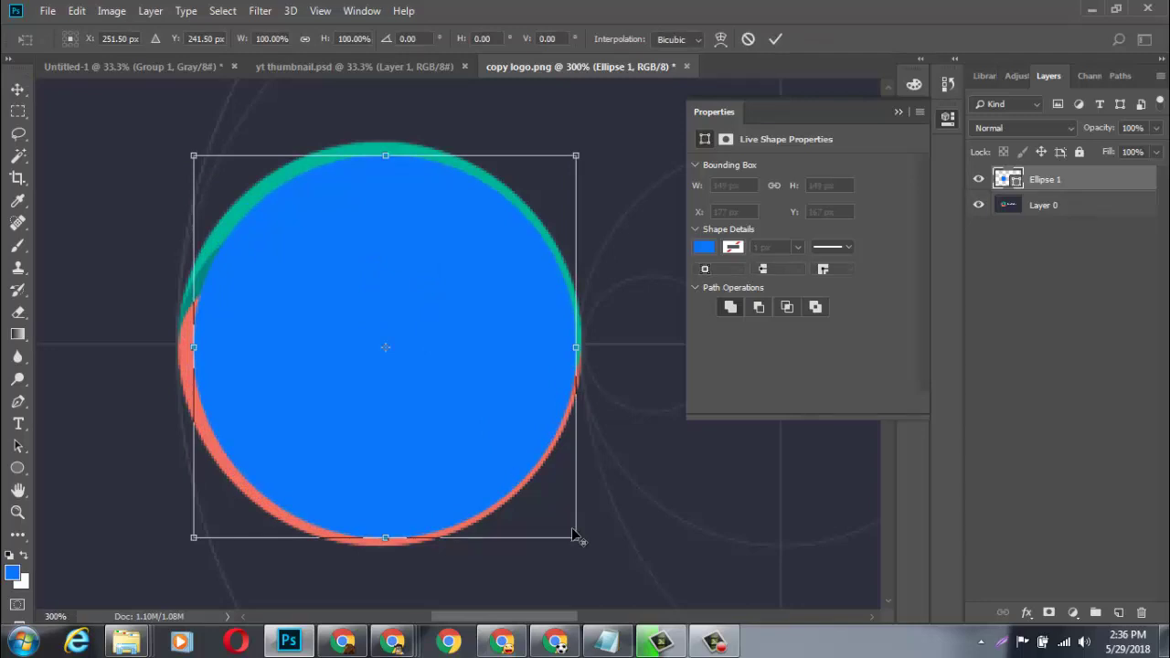
drag(575, 539, 588, 550)
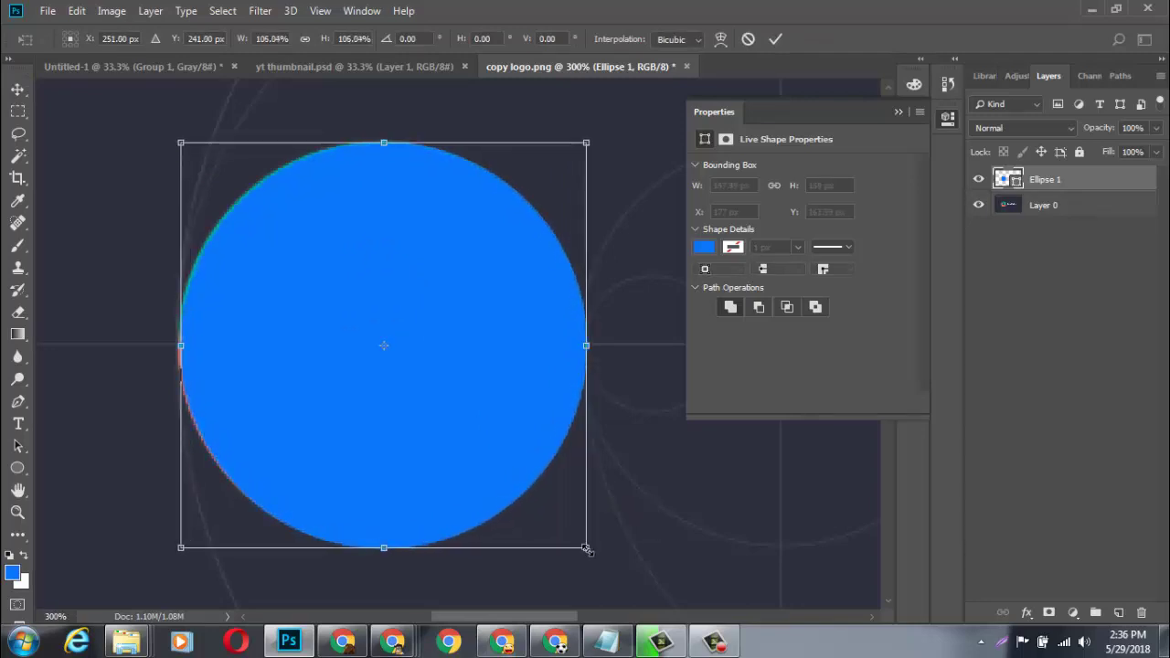
drag(588, 550, 588, 550)
key(Down)
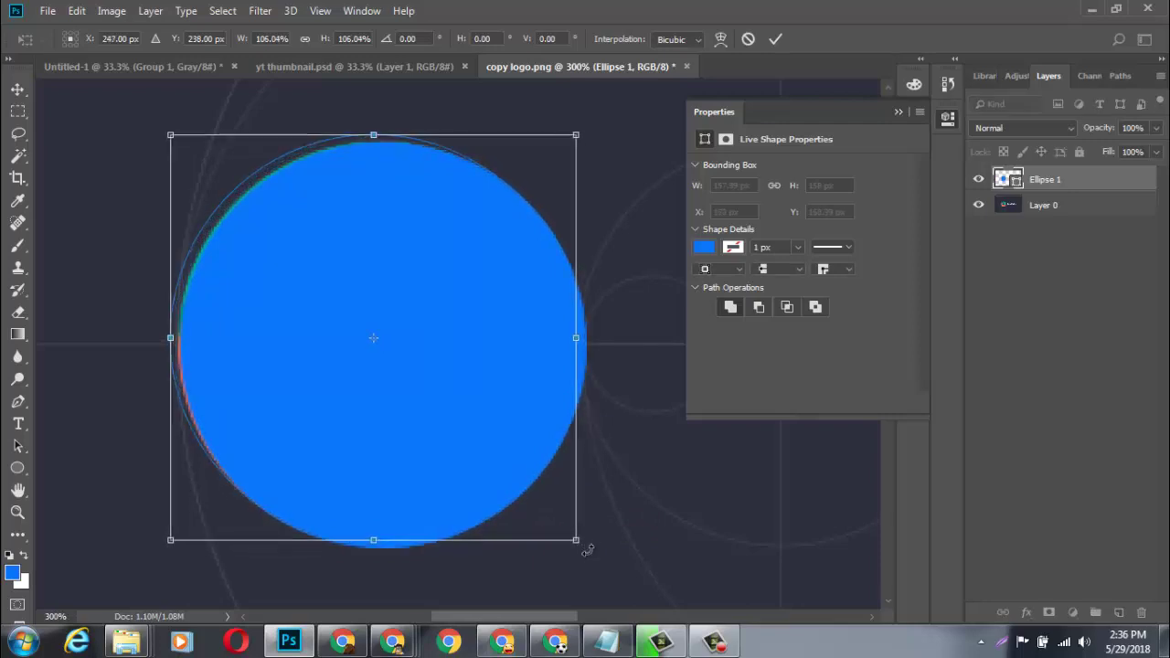
key(Right)
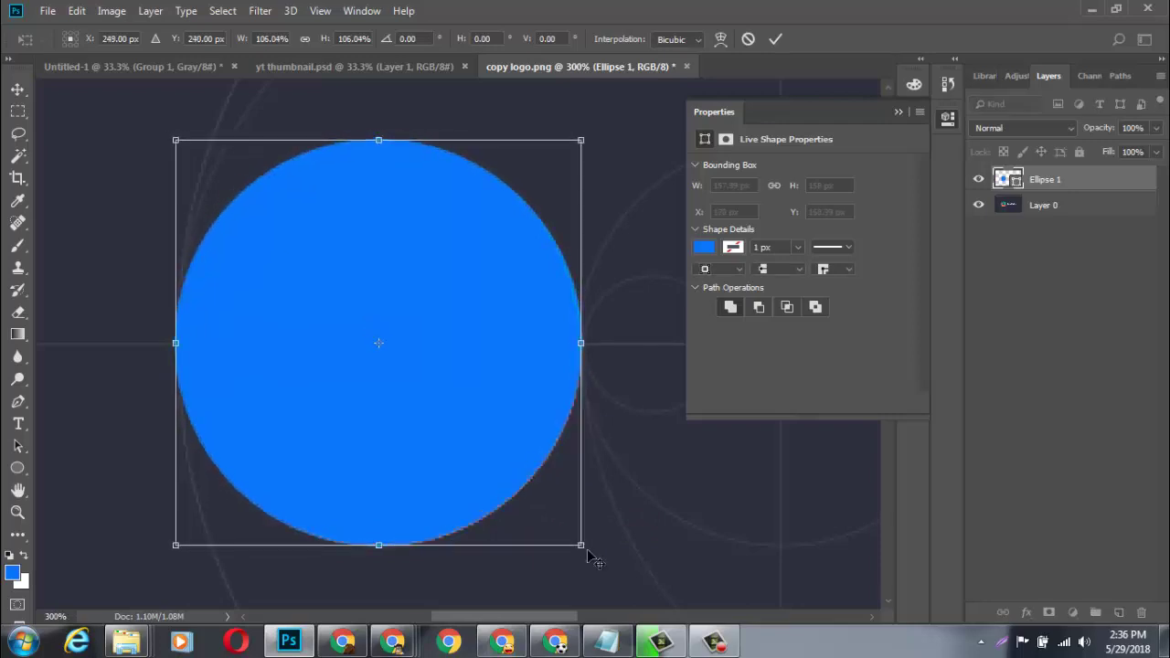
key(Return)
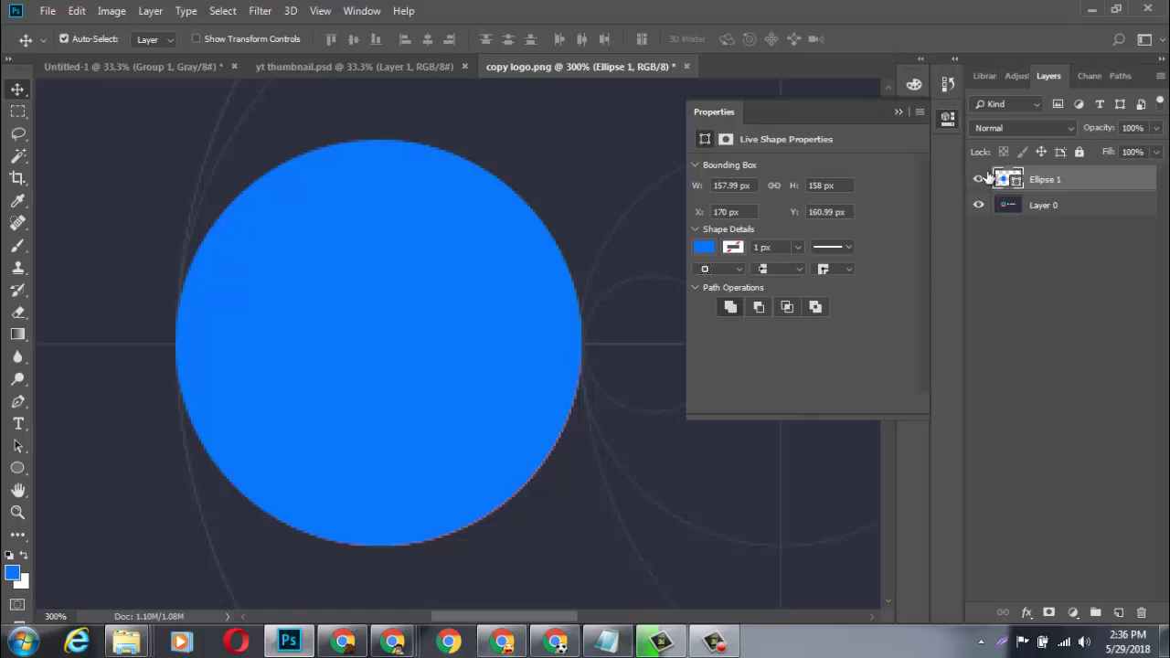
Sample the logo's coral f26f62 as the background colour.
click(978, 179)
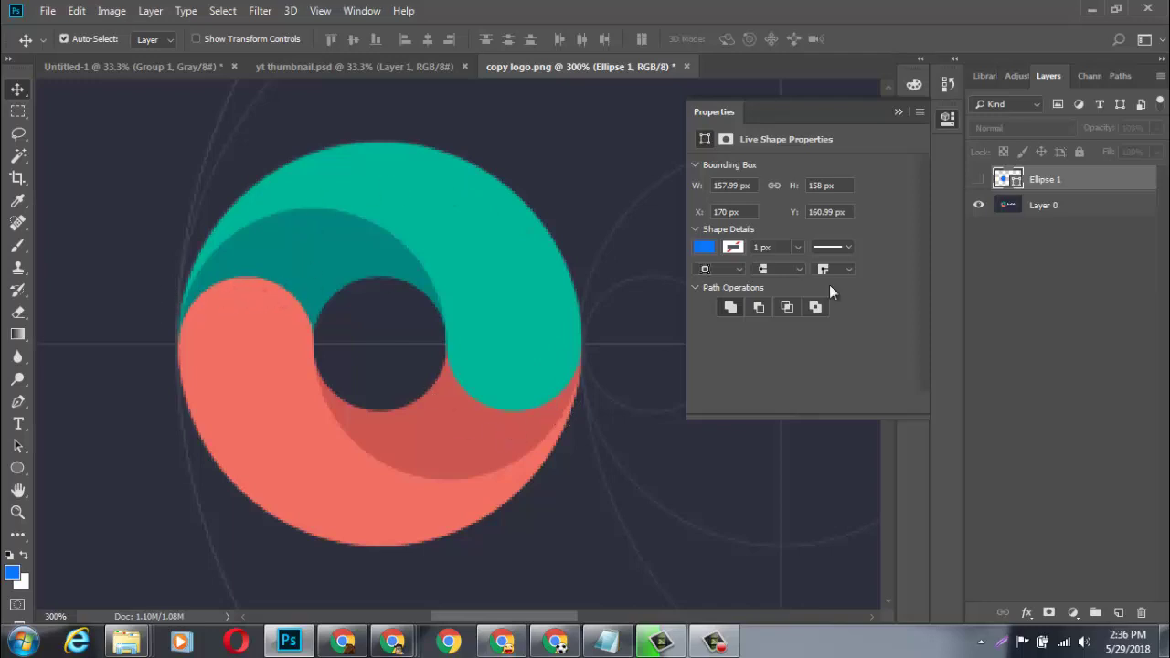
click(979, 179)
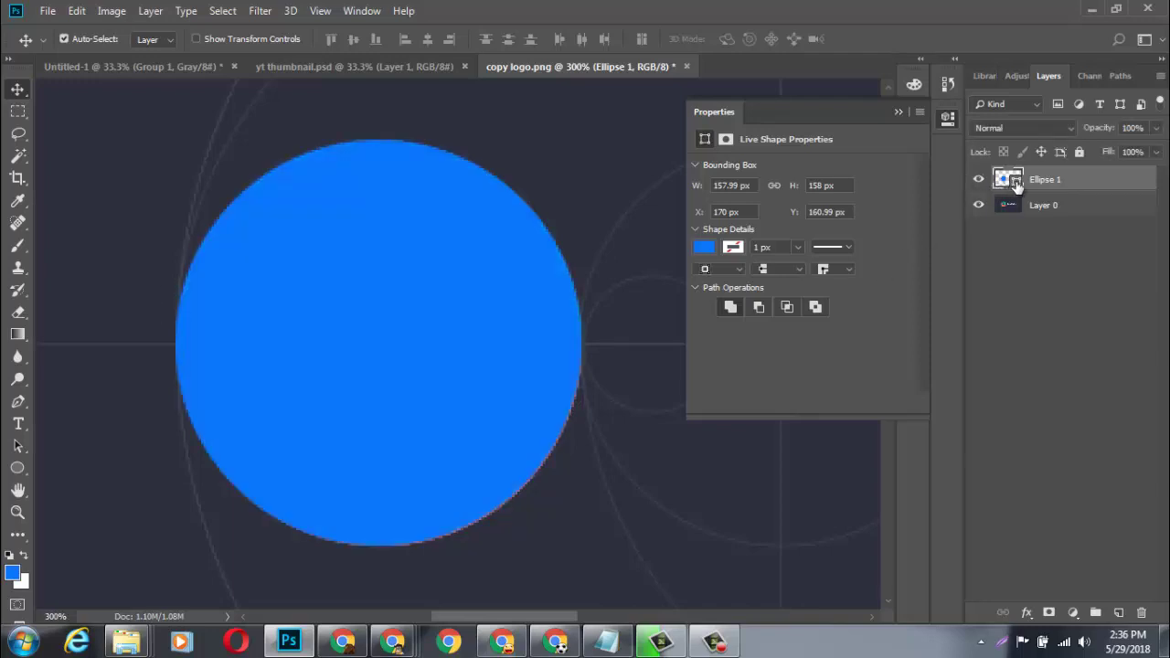
double_click(1012, 179)
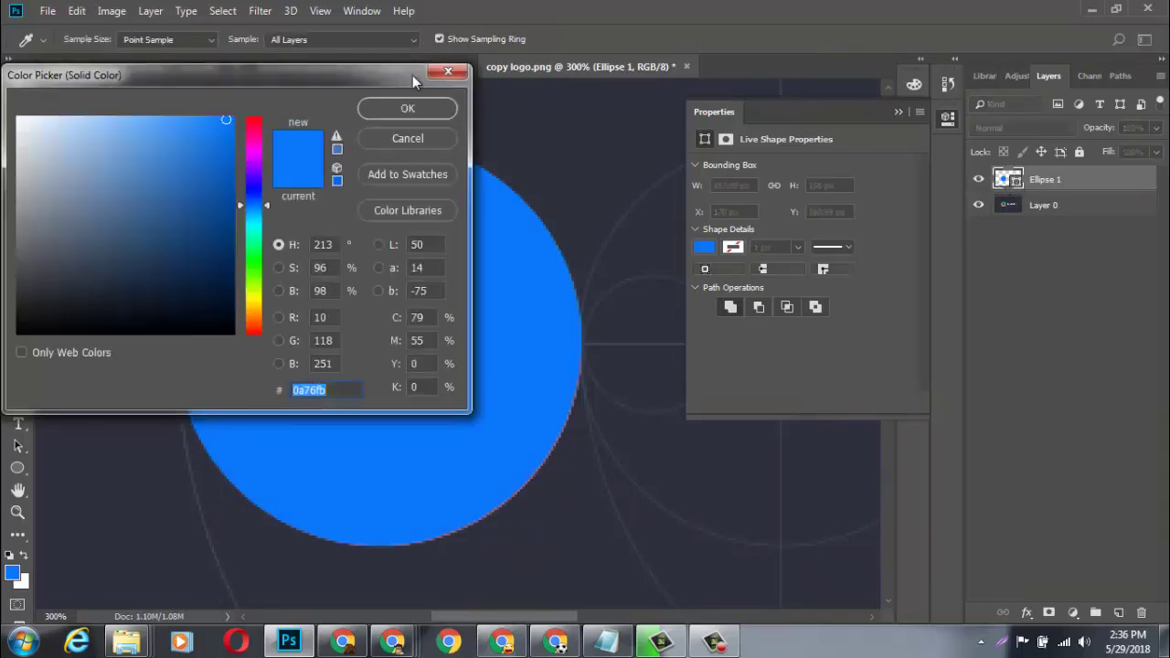
click(407, 109)
click(979, 179)
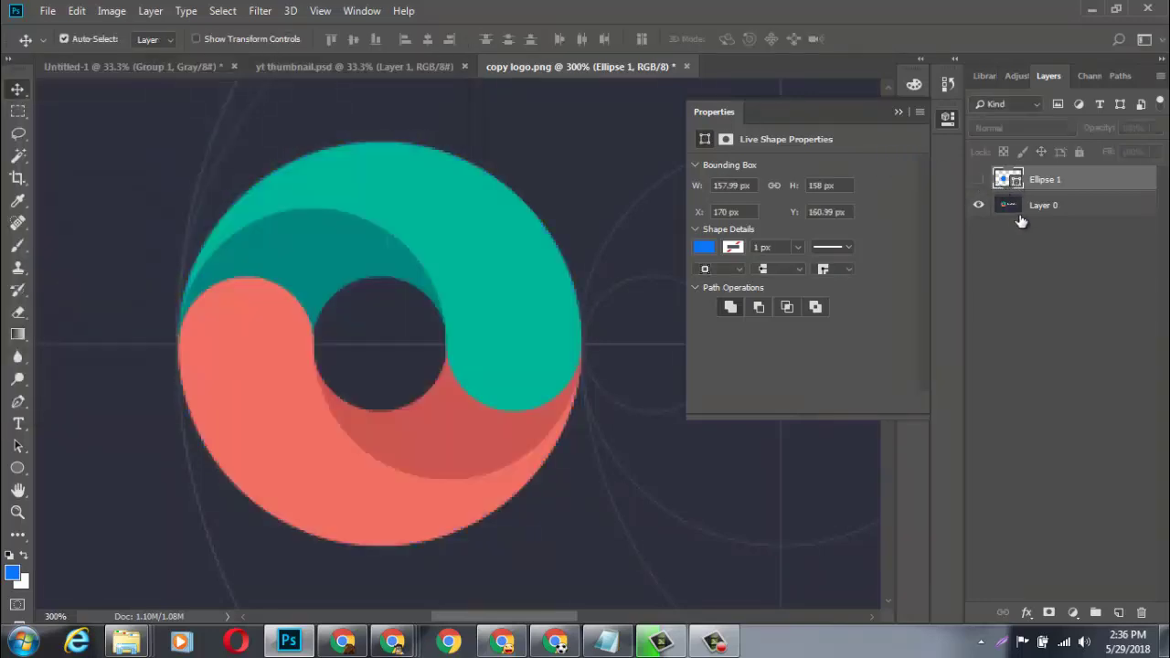
click(23, 583)
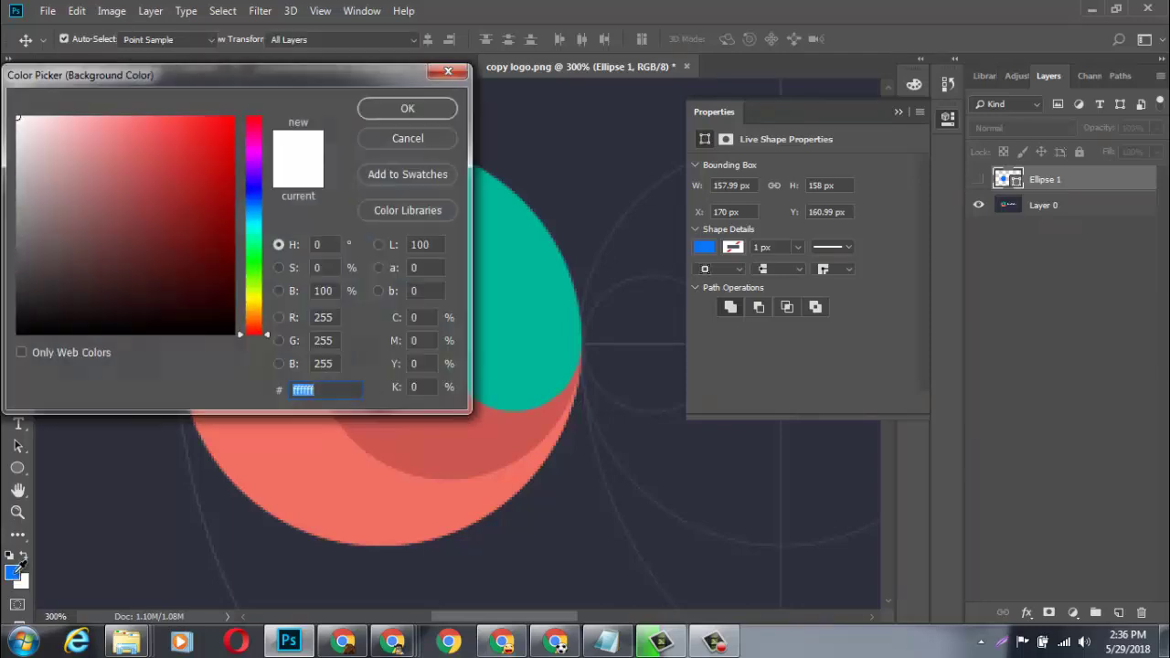
click(345, 443)
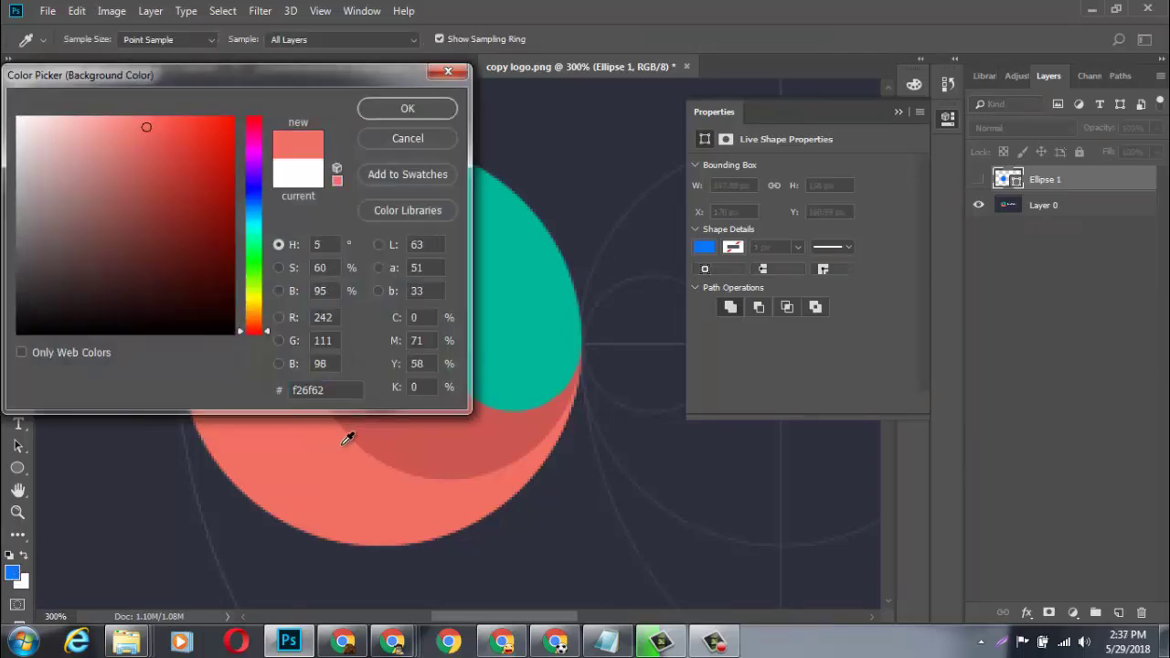
click(407, 108)
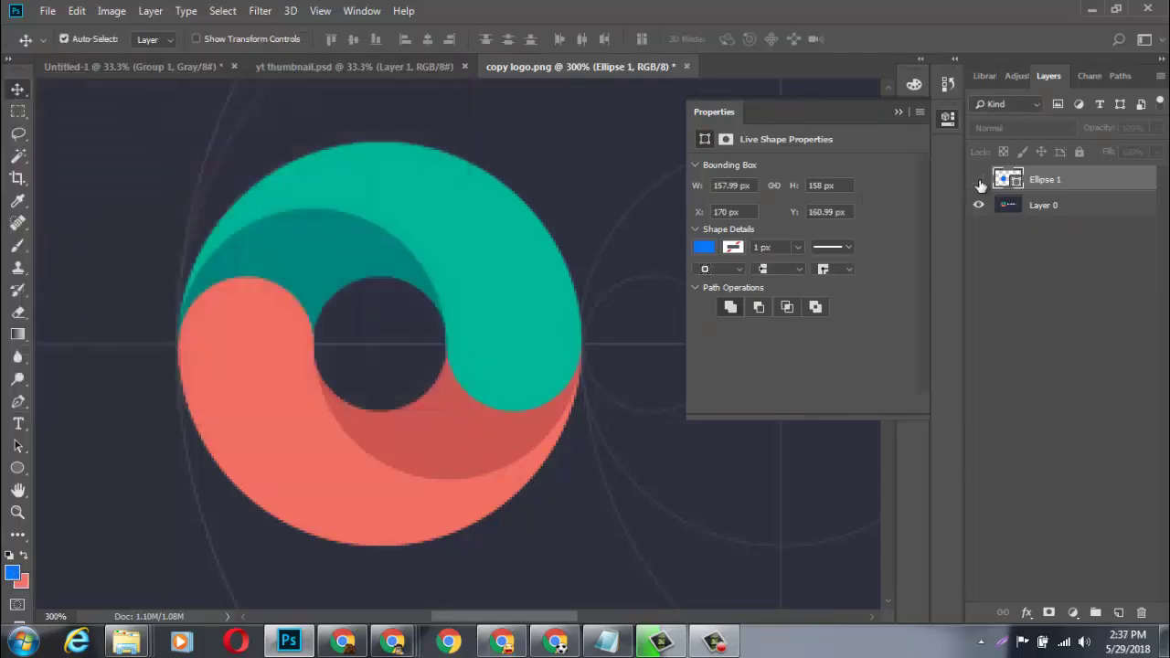
Fill the circle with coral f26f62 and hide the Ellipse 1 layer.
double_click(1015, 180)
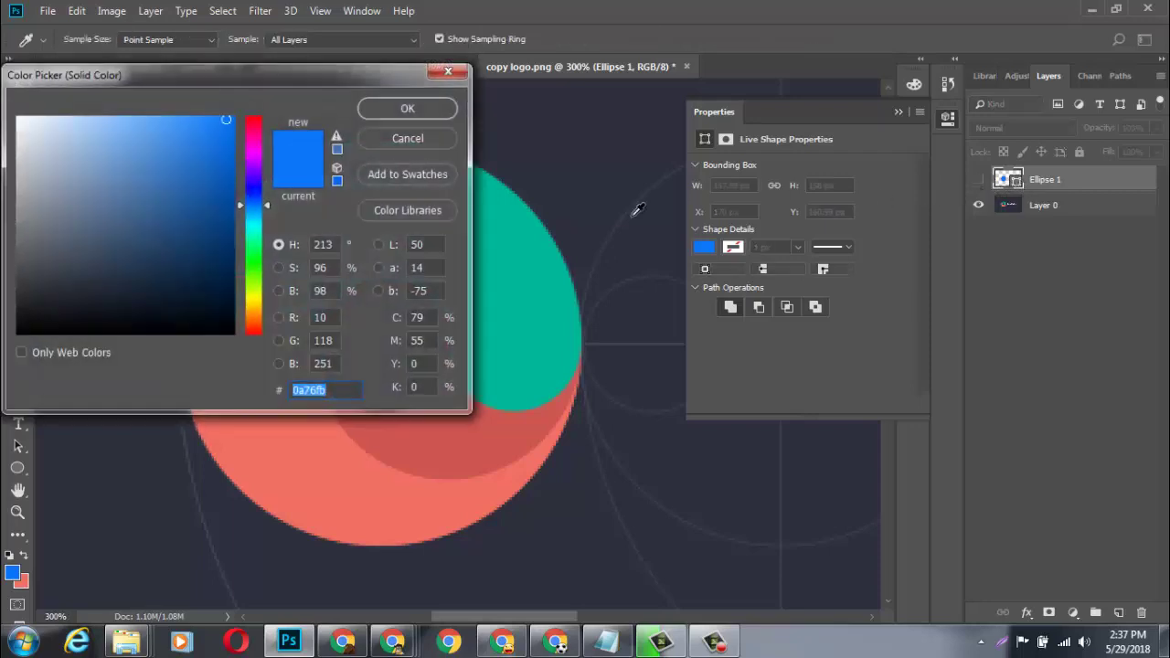
click(30, 578)
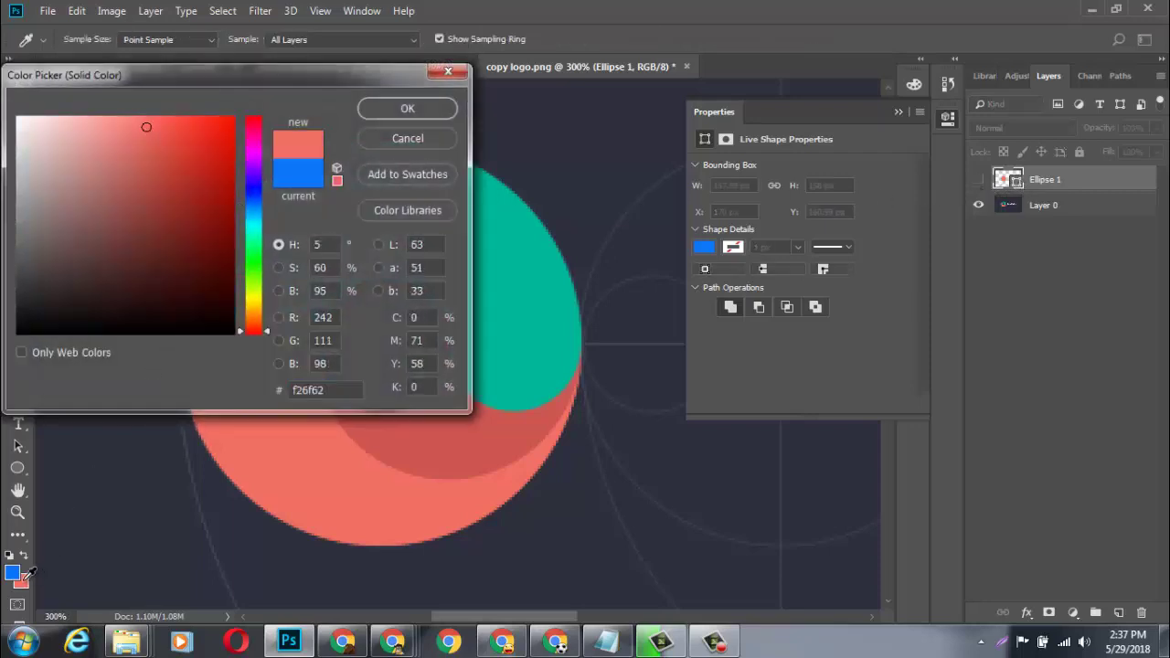
click(392, 113)
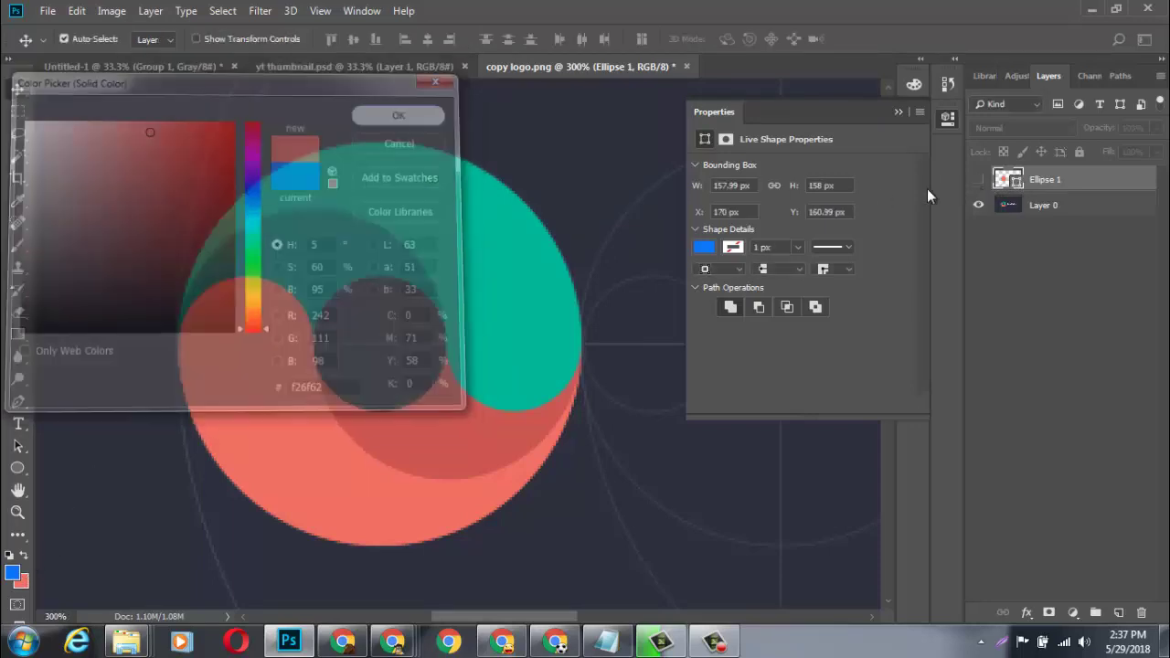
click(980, 180)
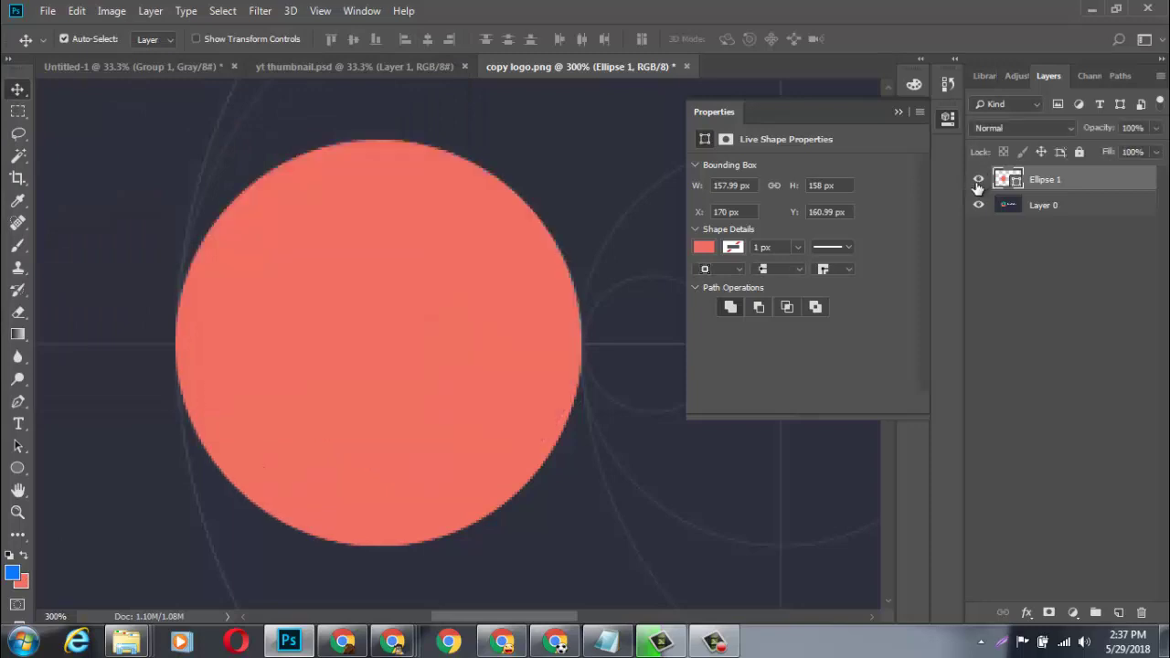
click(981, 179)
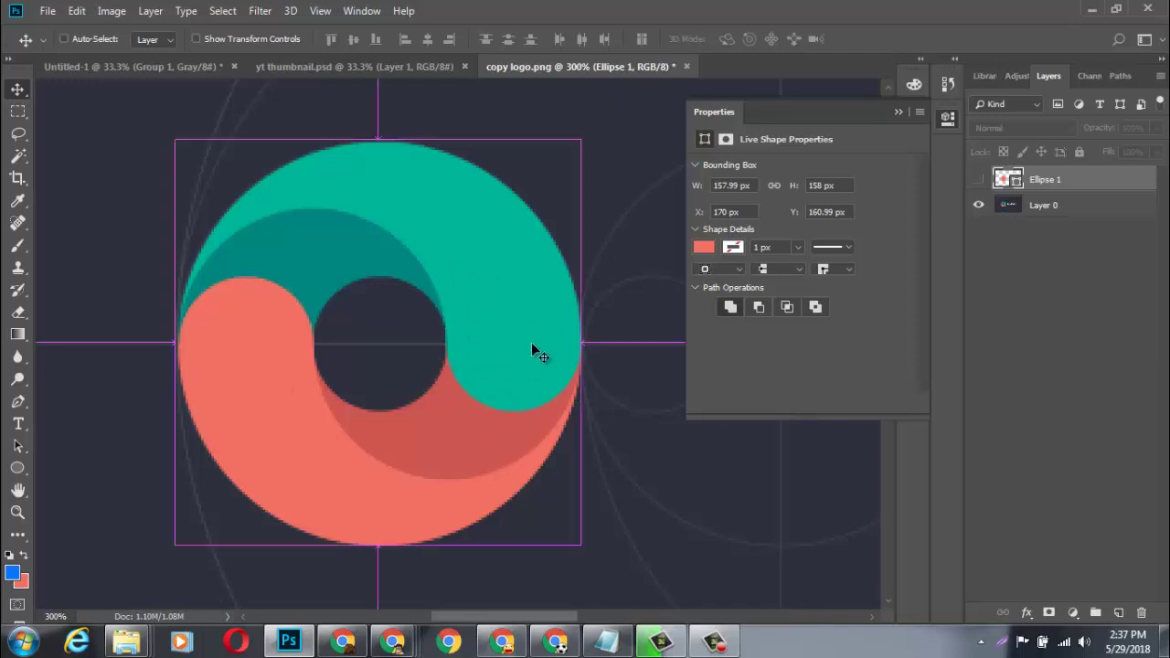
key(ctrl)
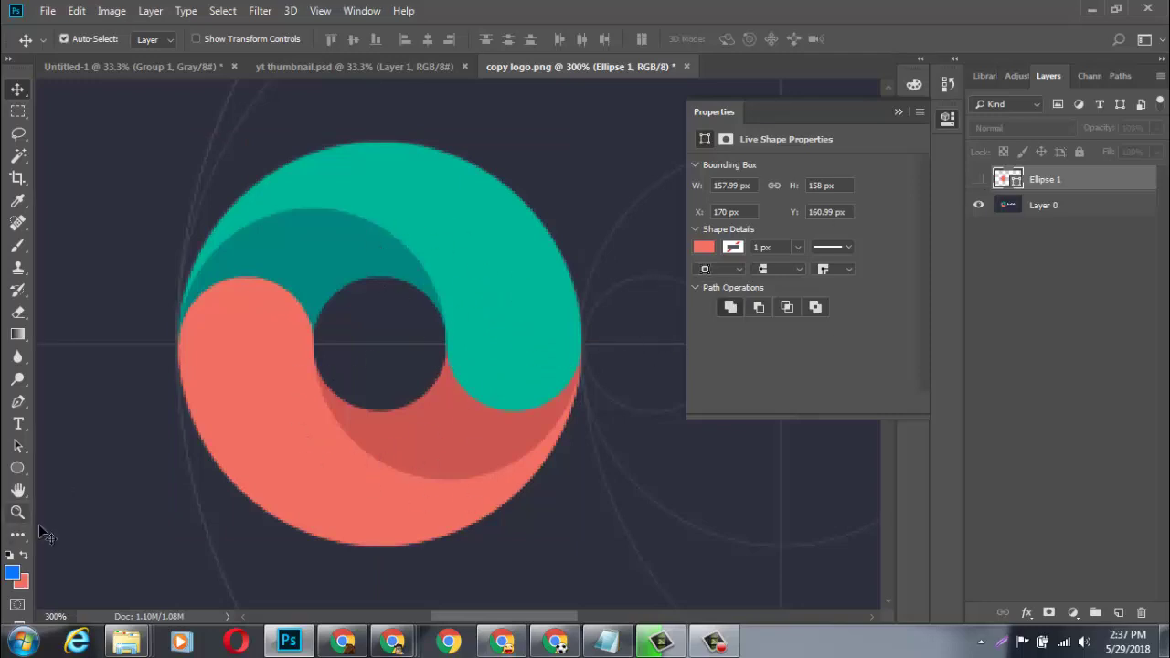
Start a Pen path with anchors at the ring's left edge and top.
click(18, 403)
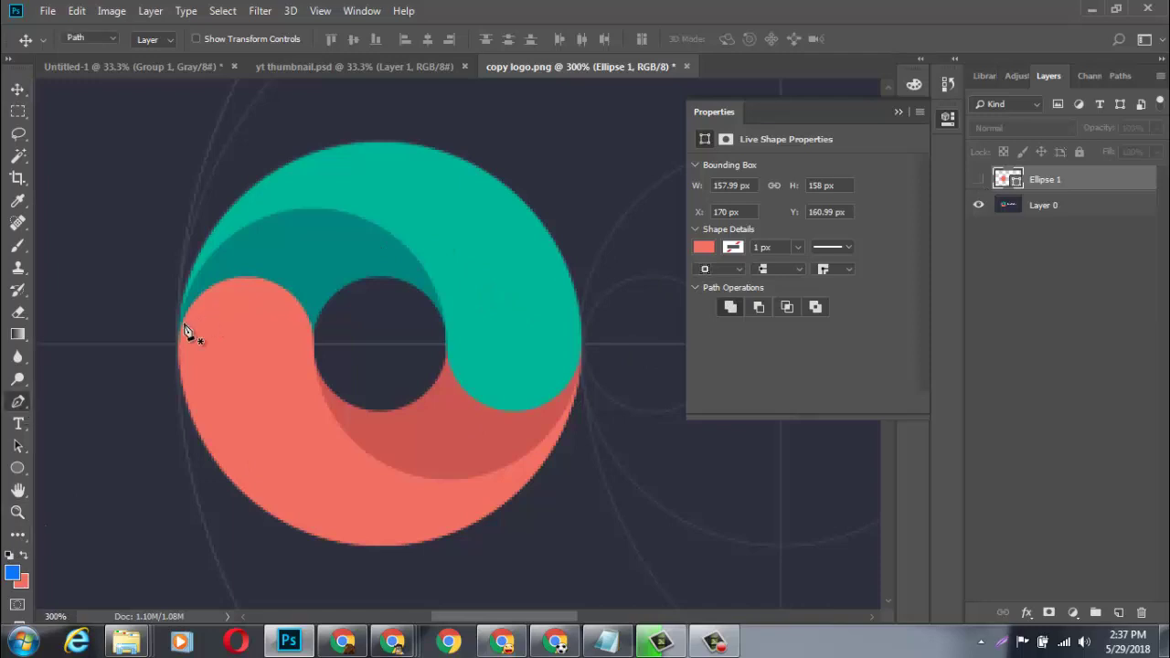
key(ctrl+plus)
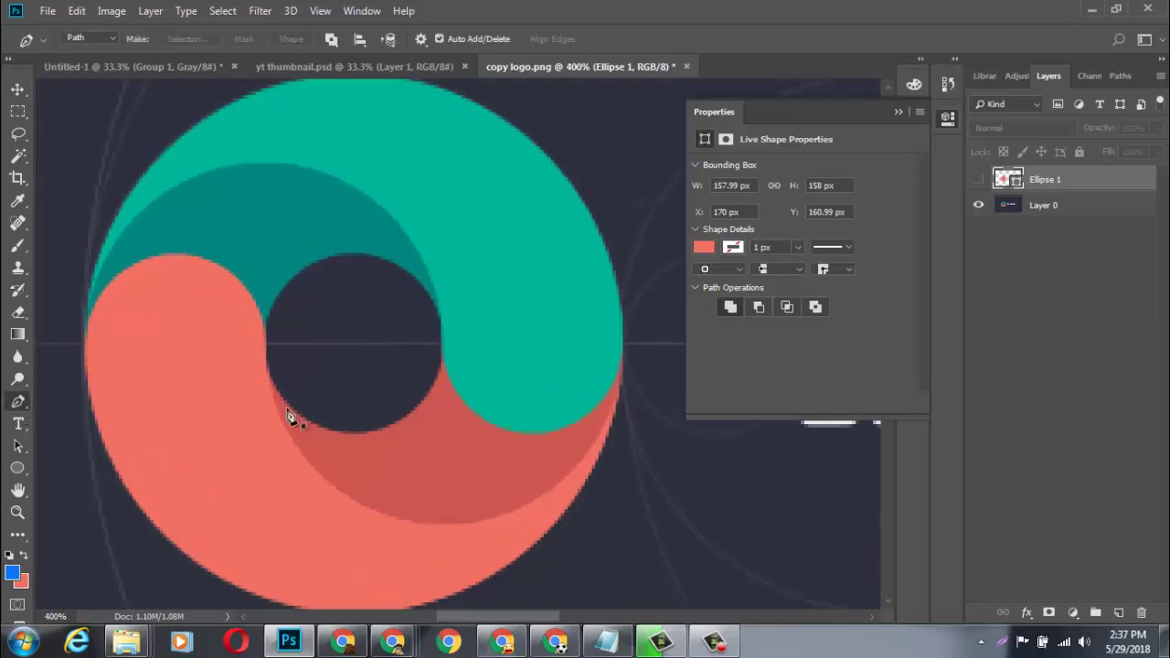
click(84, 343)
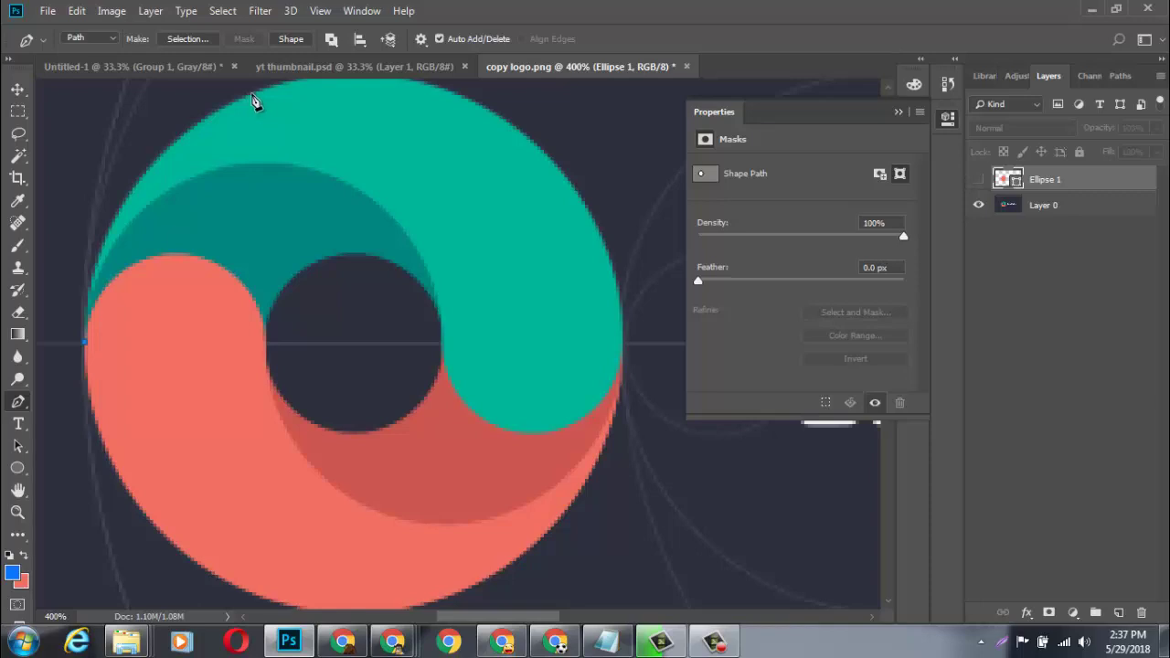
mouse_move(252, 94)
mouse_down()
mouse_move(403, 71)
mouse_move(445, 94)
mouse_move(432, 91)
mouse_up()
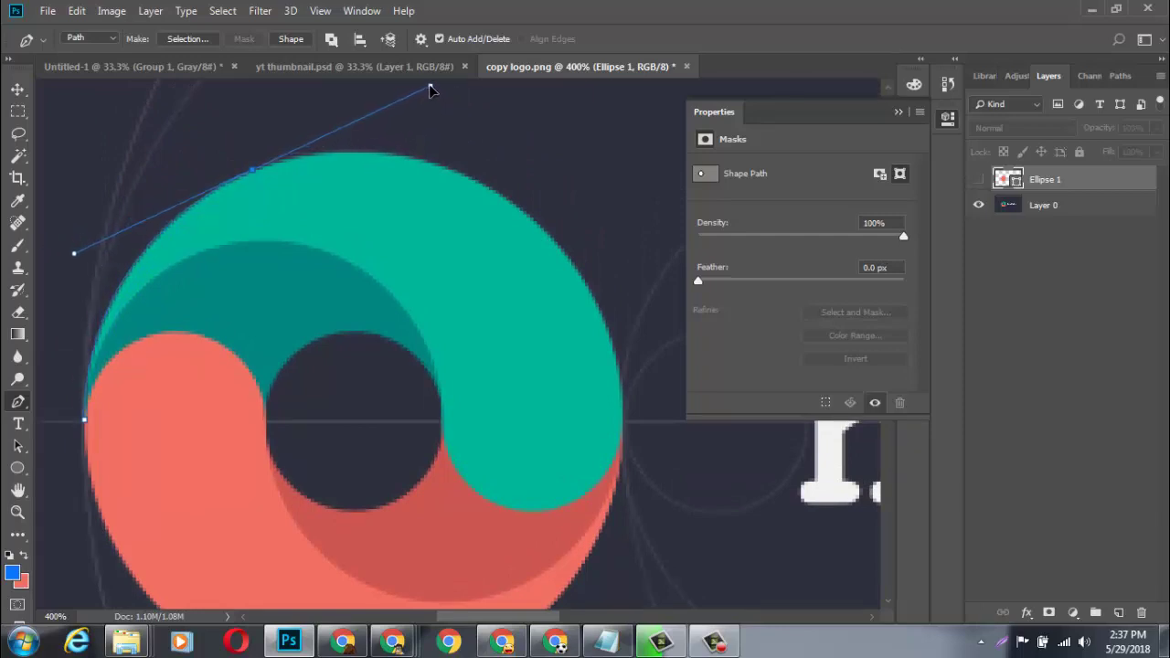
alt+click(254, 171)
Add curved anchors along the ring's right edge and the teal arc.
drag(621, 437, 592, 626)
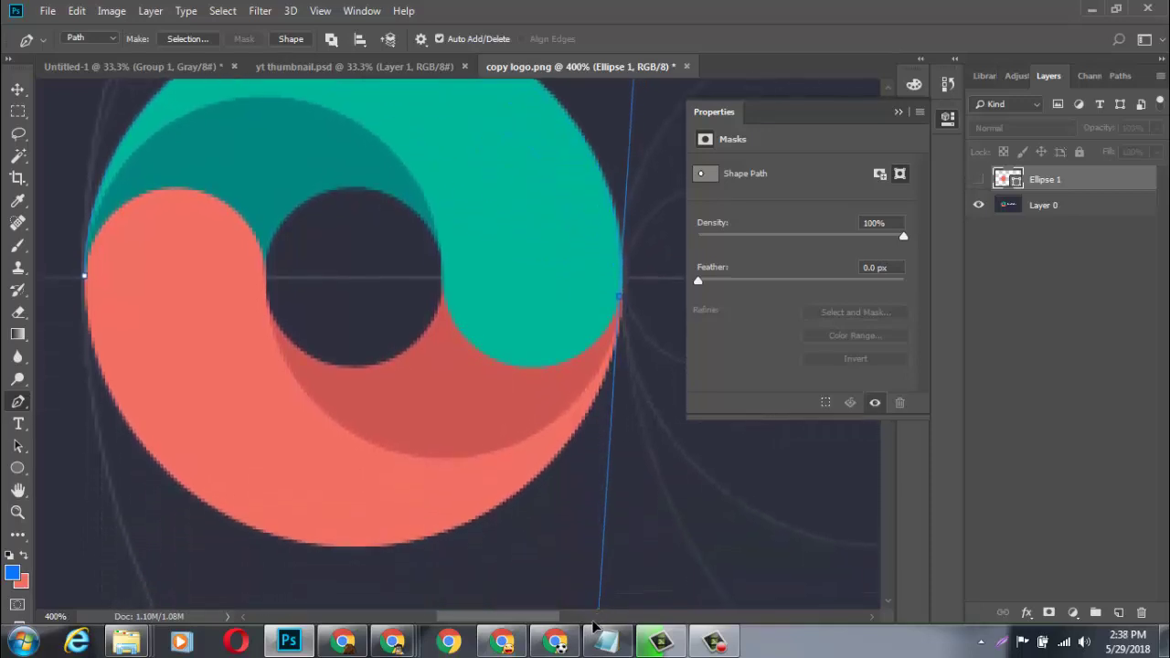
key(ctrl+minus)
key(ctrl+minus)
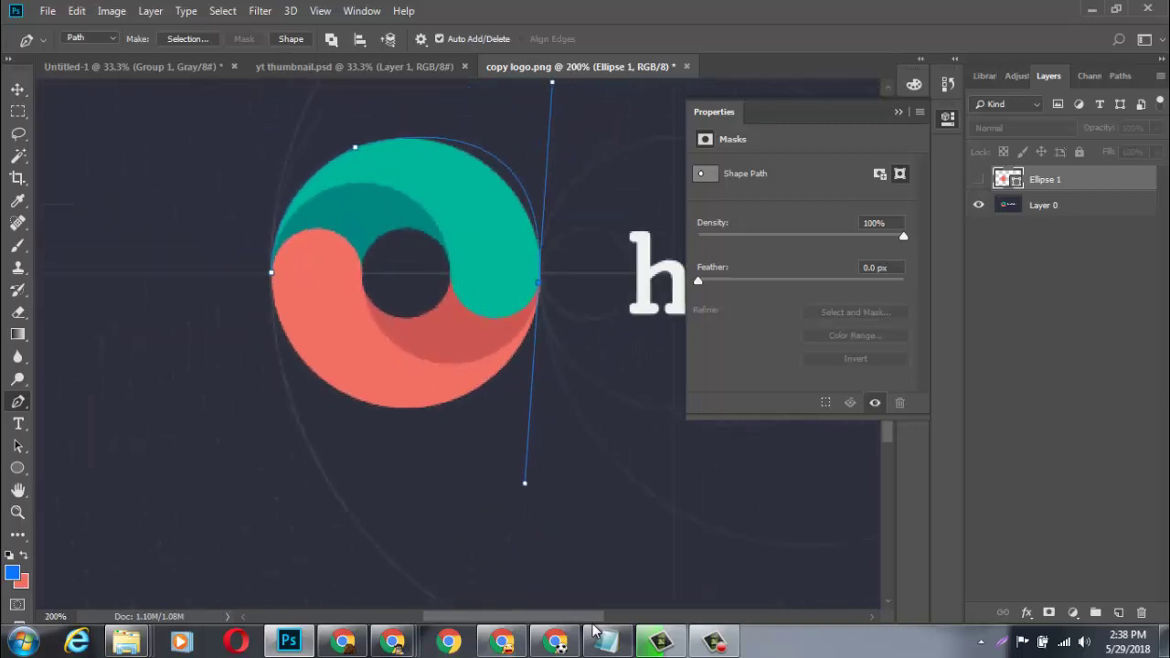
drag(593, 630, 587, 523)
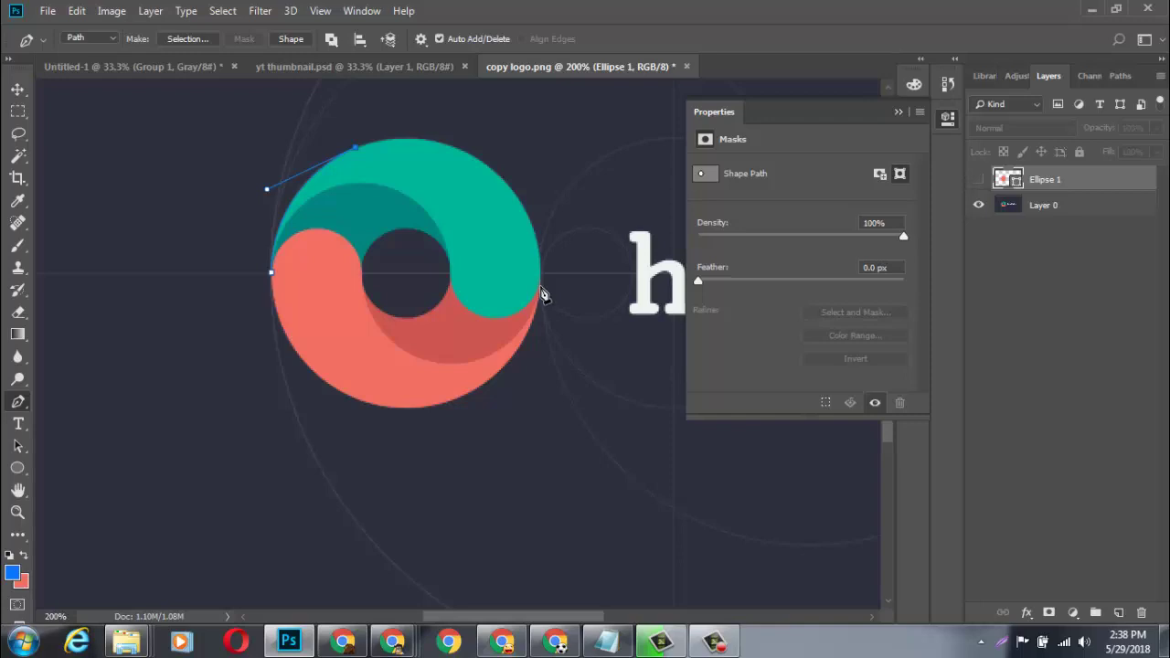
drag(541, 281, 568, 473)
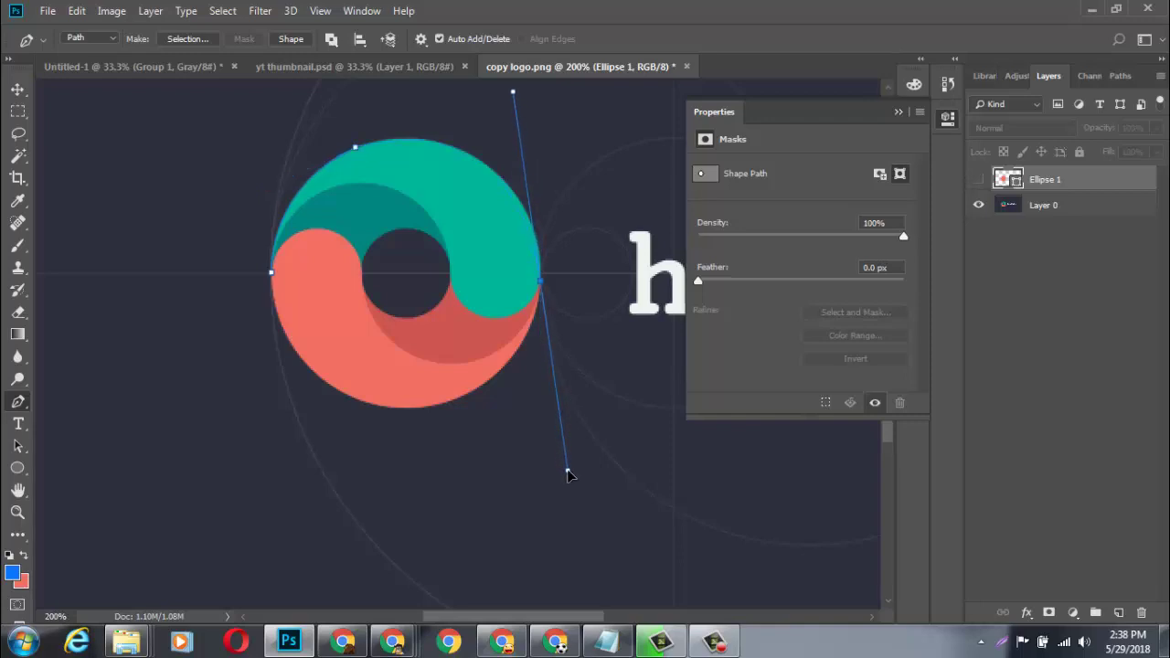
mouse_move(568, 474)
mouse_down()
mouse_move(555, 472)
mouse_move(567, 470)
mouse_up()
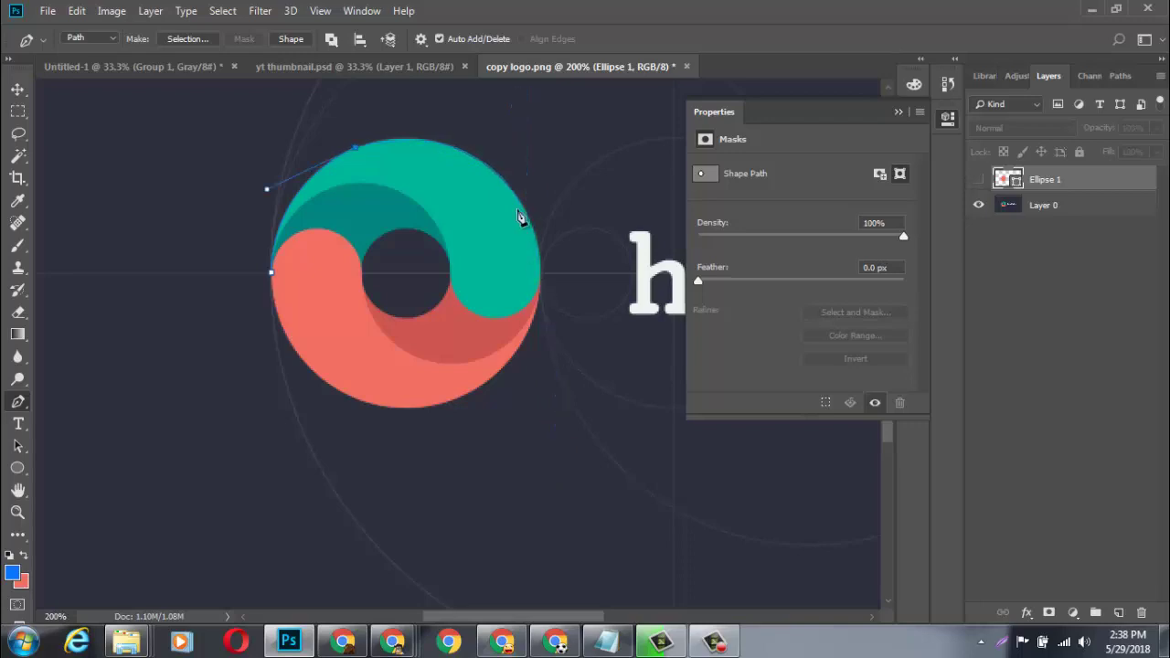
drag(518, 200, 582, 295)
Add curved anchors along the ring's right edge and inner edge.
click(518, 199)
click(540, 290)
drag(527, 317, 534, 335)
click(540, 297)
drag(485, 314, 417, 283)
click(467, 309)
Trace the teal top edge and close the path on the left anchor.
key(ctrl+plus)
key(ctrl+plus)
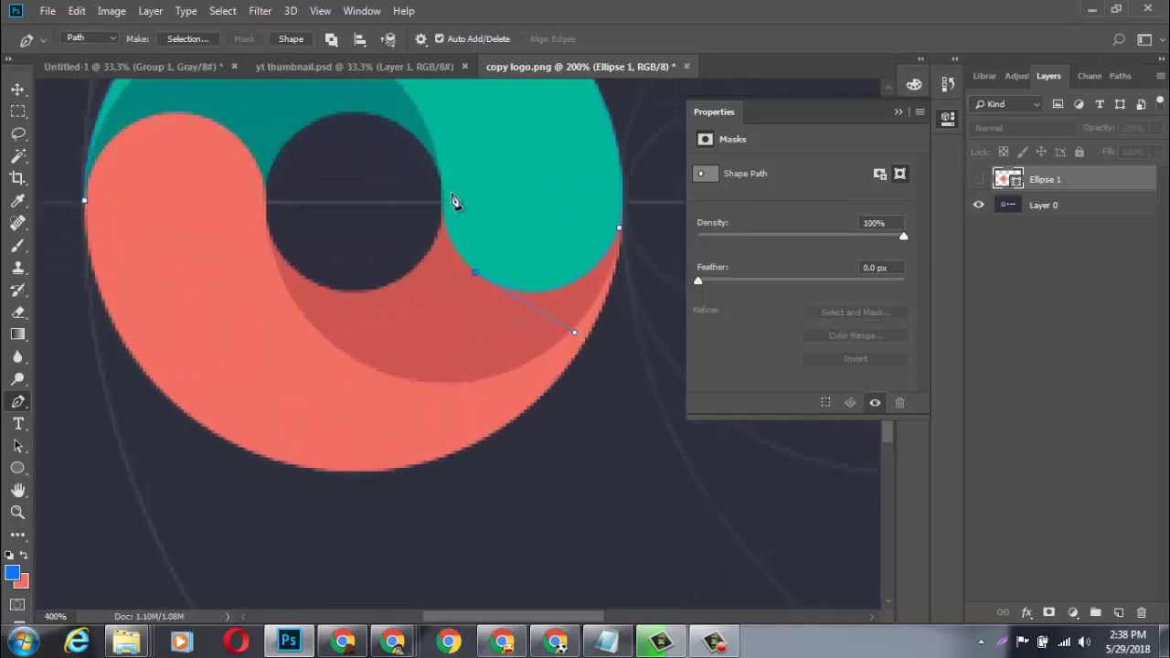
drag(443, 207, 434, 152)
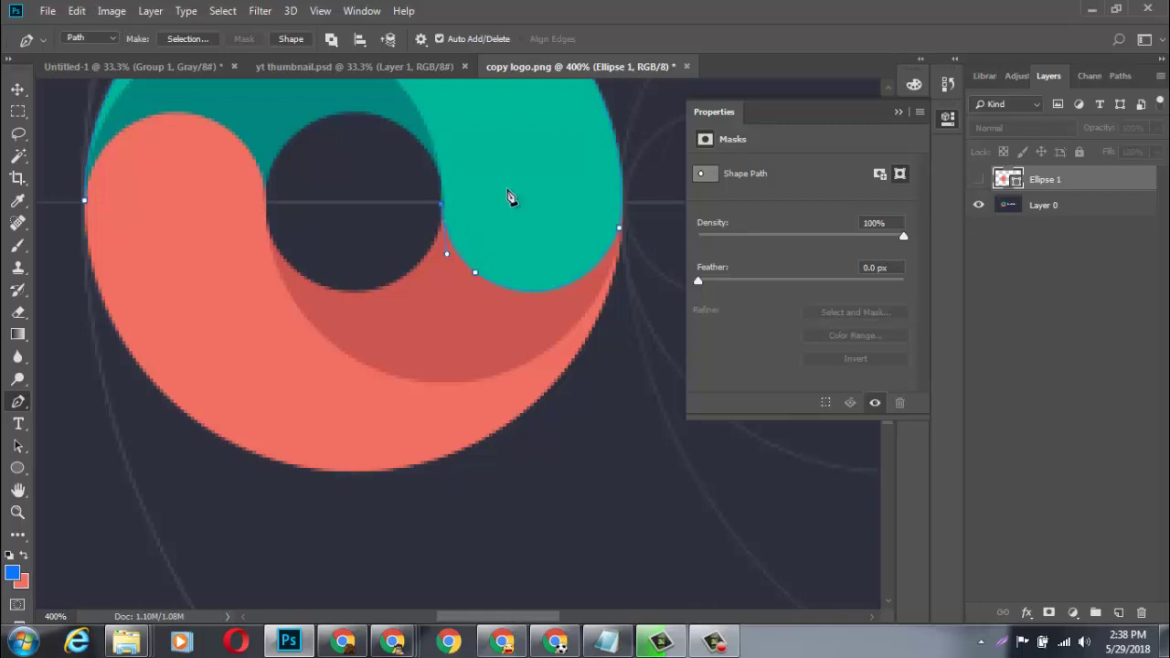
scroll(471, 176, down, 1)
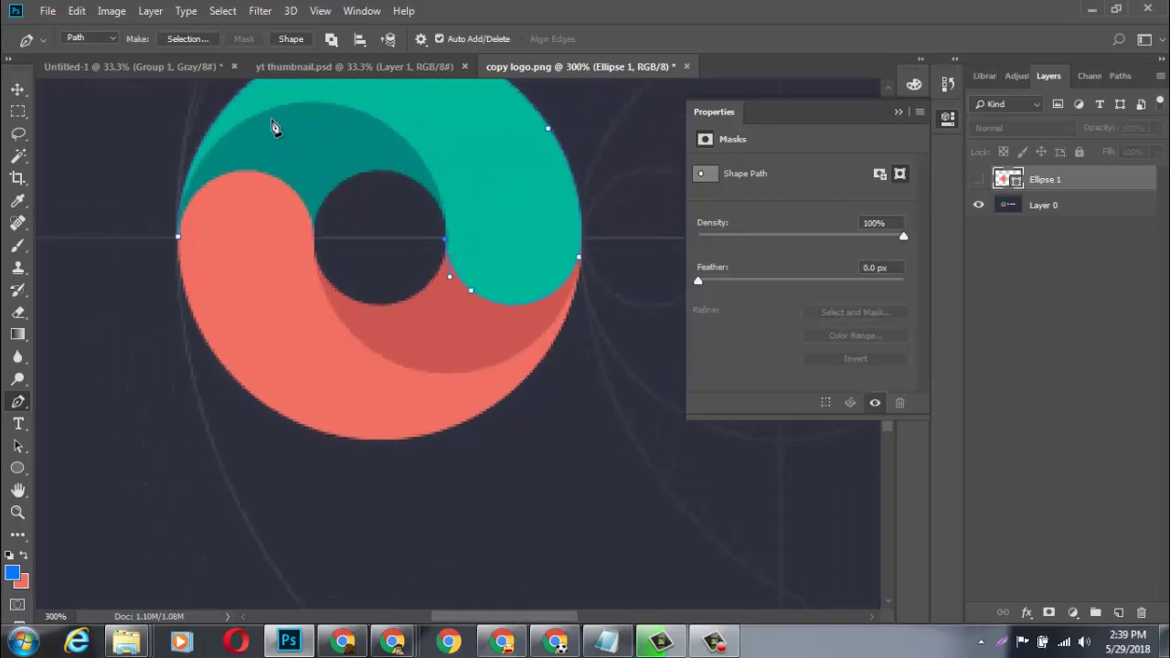
drag(271, 111, 97, 149)
click(270, 111)
drag(179, 243, 173, 331)
click(271, 110)
Turn the traced path into a selection and add a new empty layer.
right_click(480, 166)
click(531, 240)
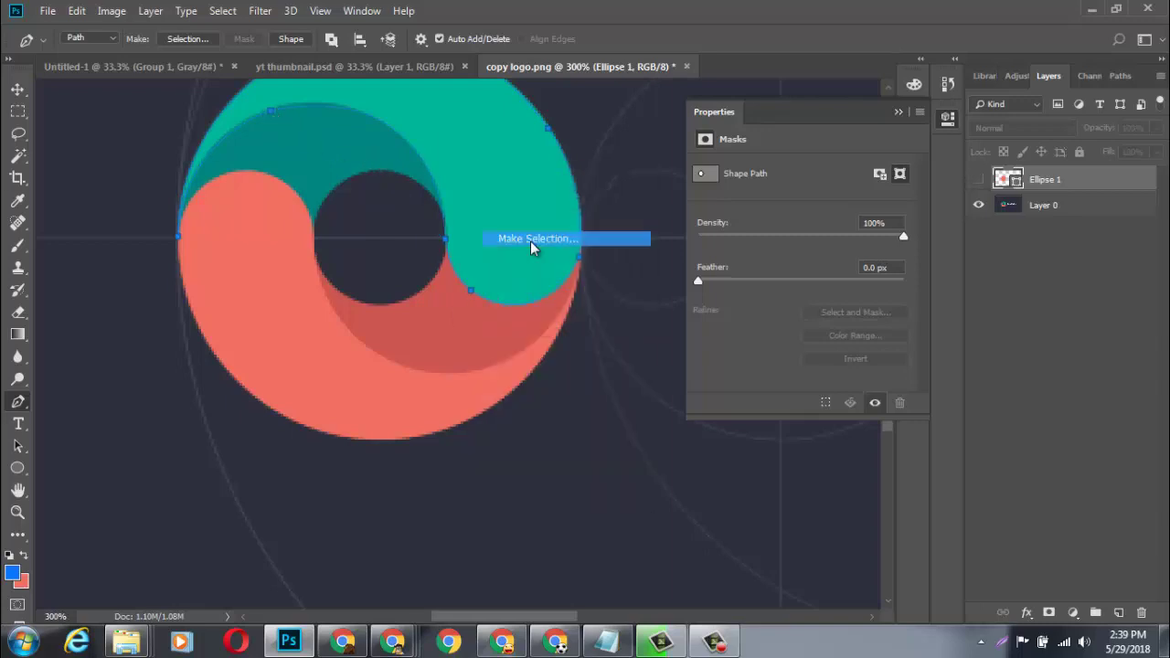
key(Return)
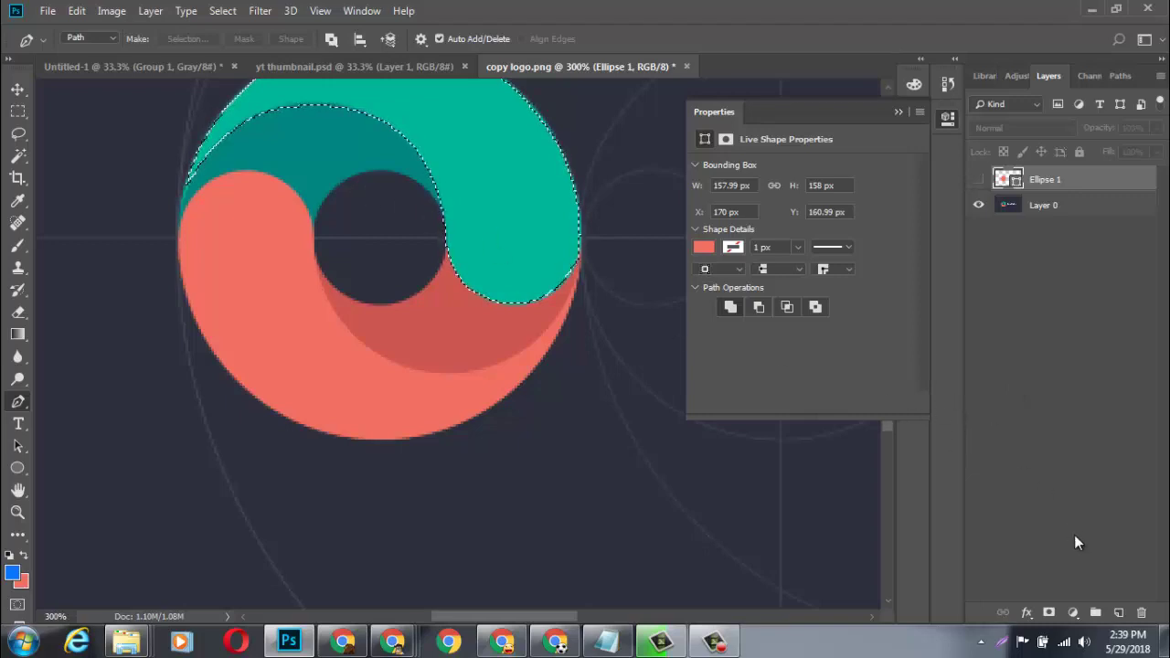
click(1119, 613)
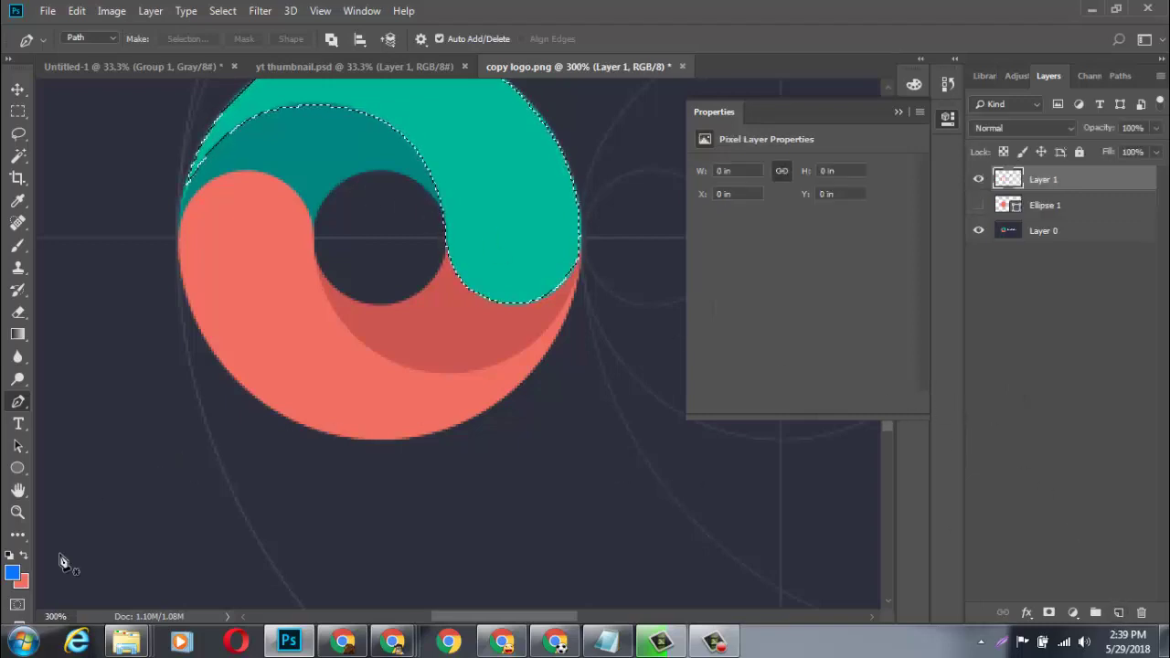
Sample the logo's teal as foreground colour and fill the selection with it.
click(12, 572)
click(498, 236)
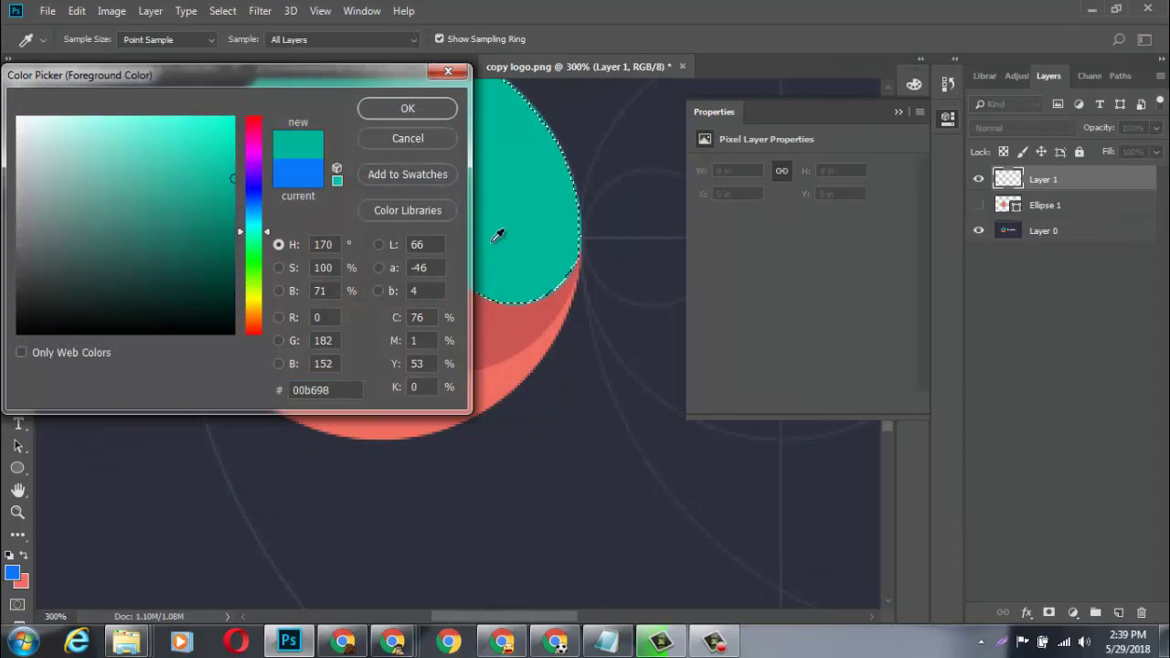
click(422, 115)
key(p)
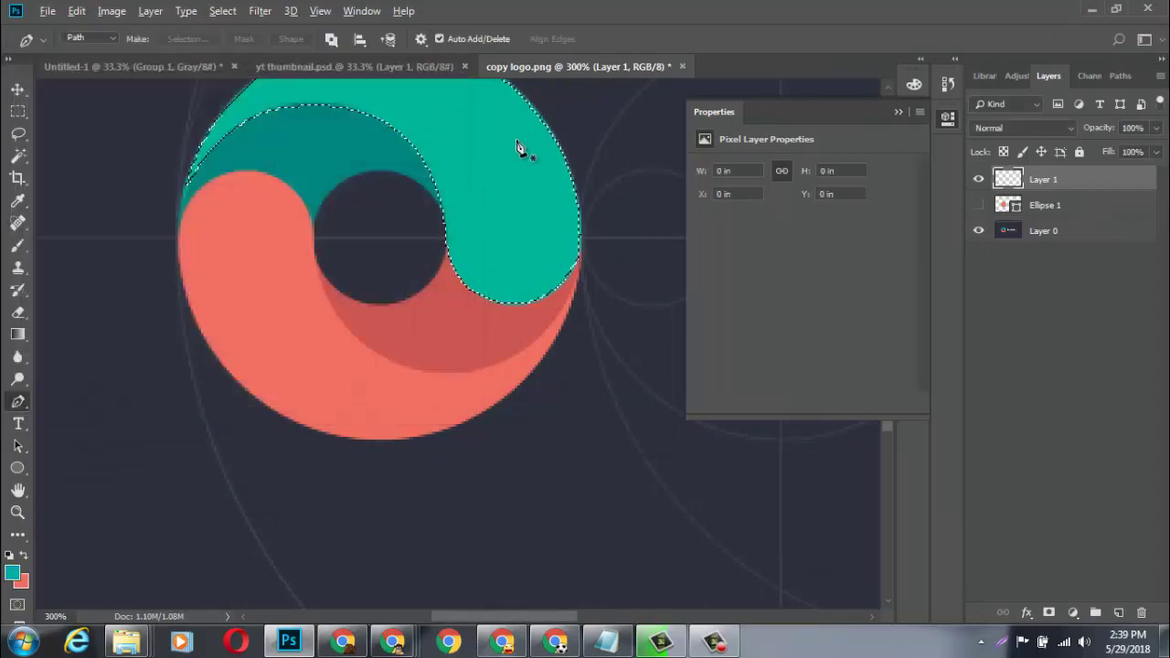
key(alt+BackSpace)
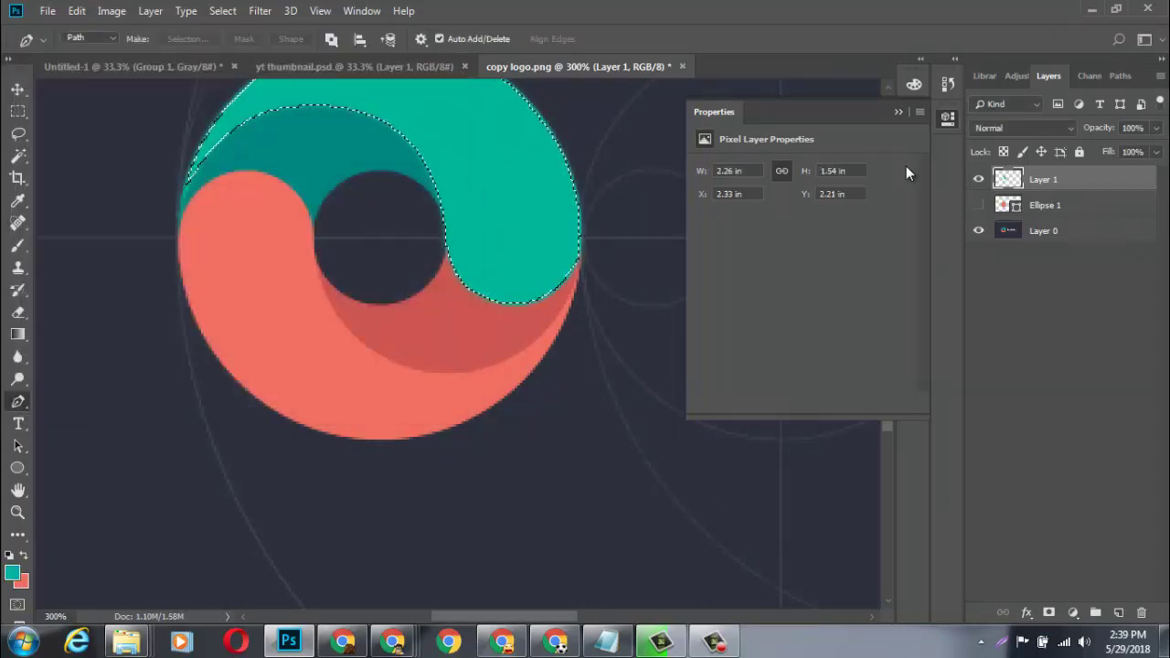
key(ctrl+d)
Check layer visibility, then delete the teal fill and remove Layer 1.
click(978, 205)
click(978, 231)
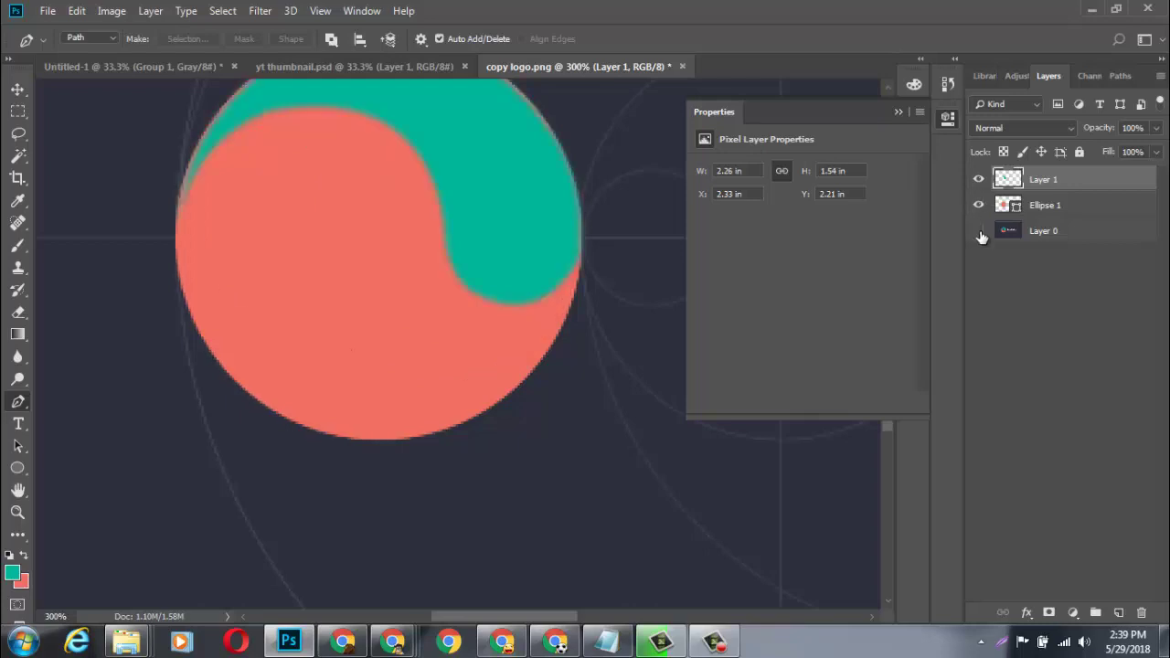
click(979, 232)
ctrl+click(1008, 179)
key(Delete)
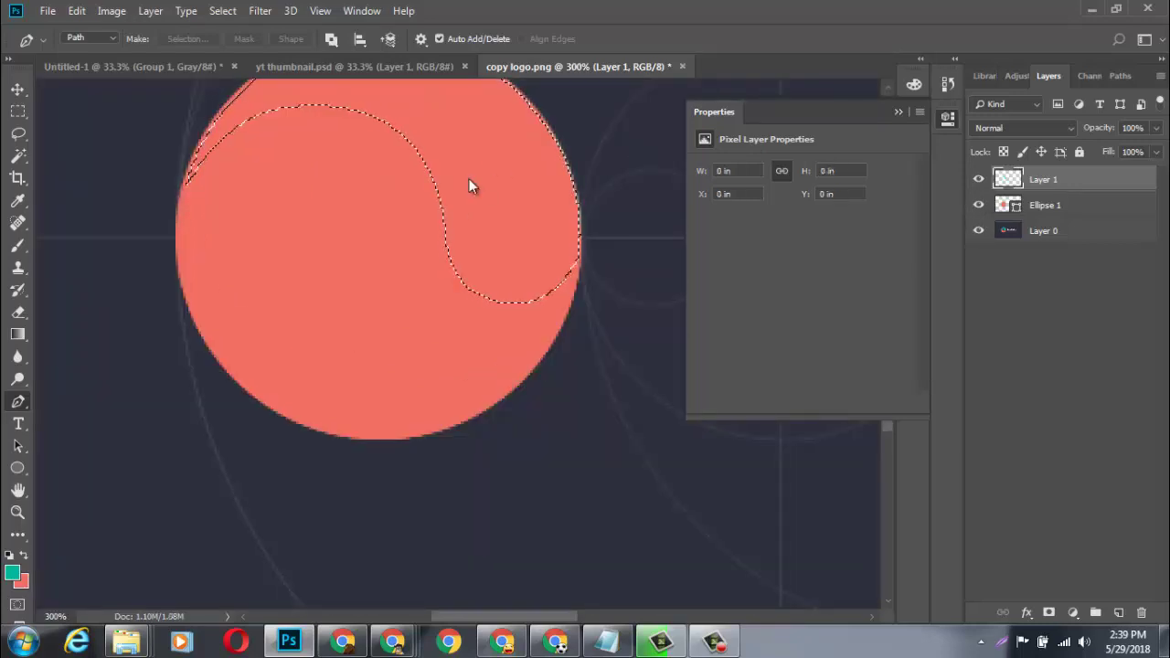
right_click(470, 187)
click(491, 133)
key(Delete)
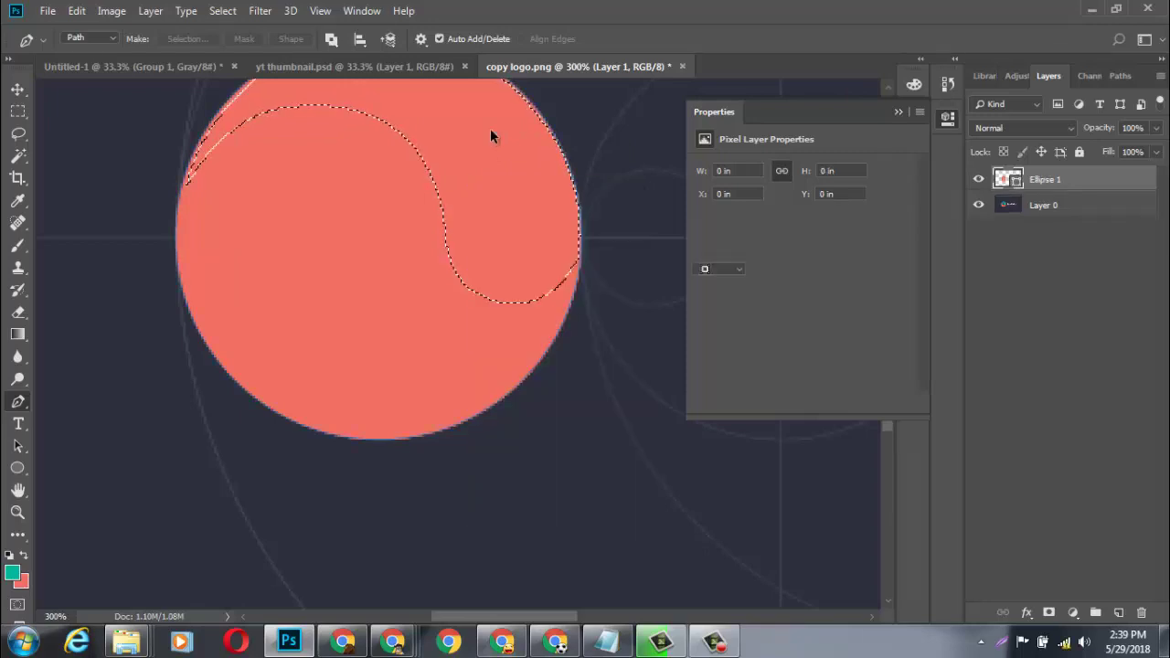
key(ctrl+d)
Refill the path selection with teal on a new layer, then hide that layer.
right_click(491, 131)
click(525, 203)
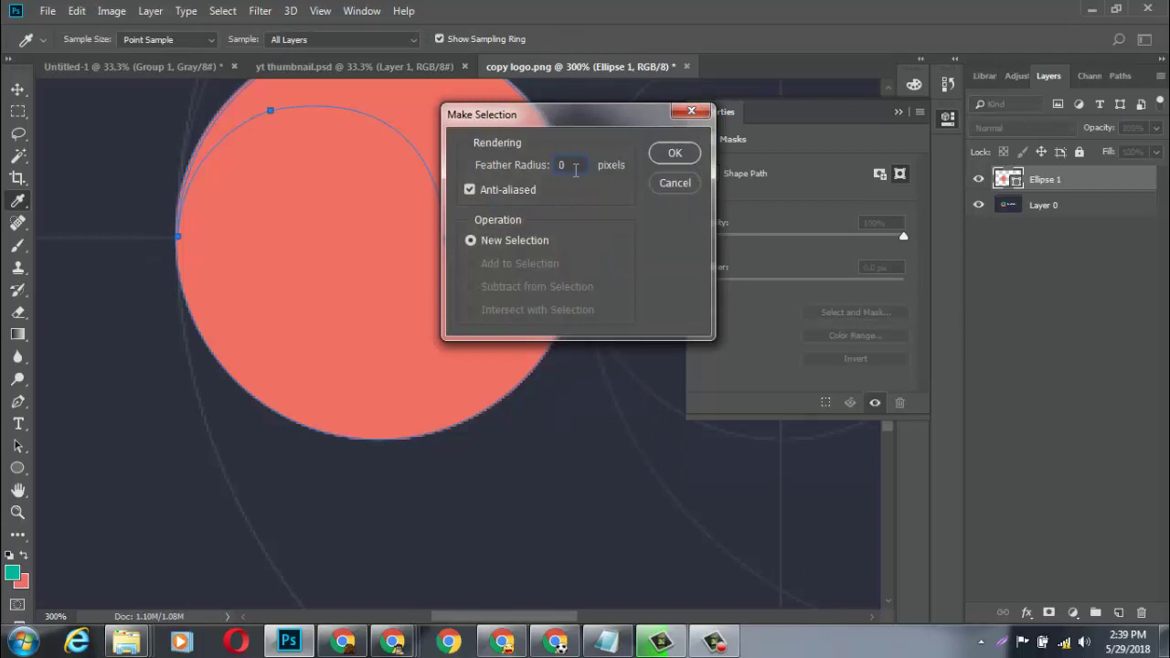
click(675, 155)
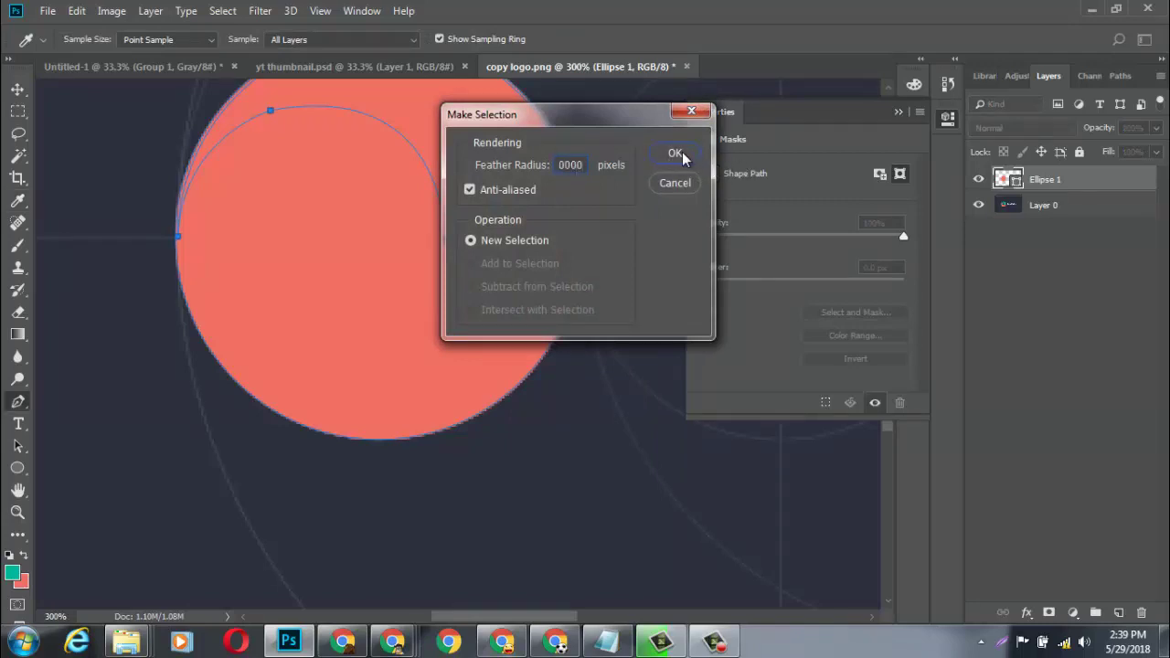
click(679, 153)
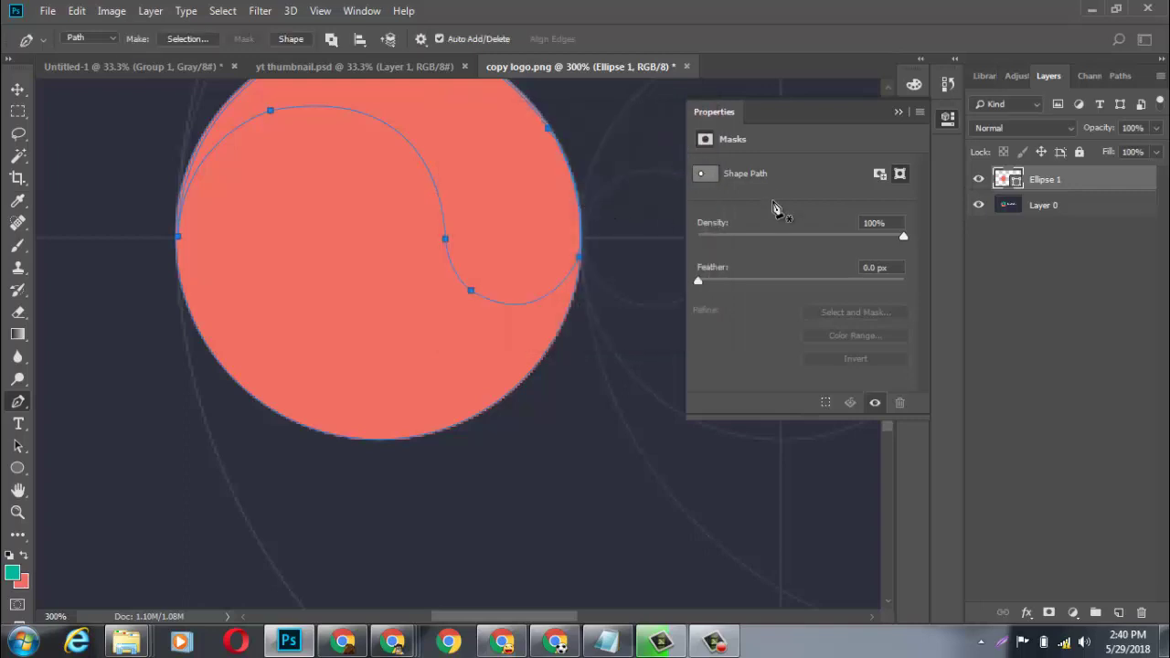
click(1119, 613)
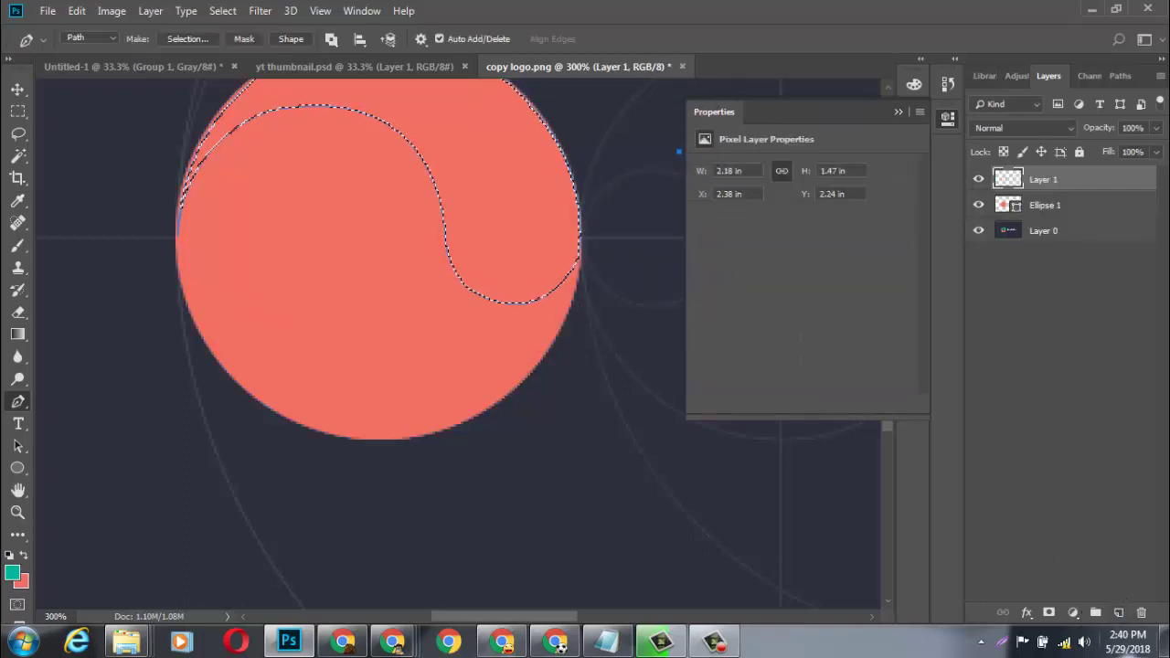
key(alt+BackSpace)
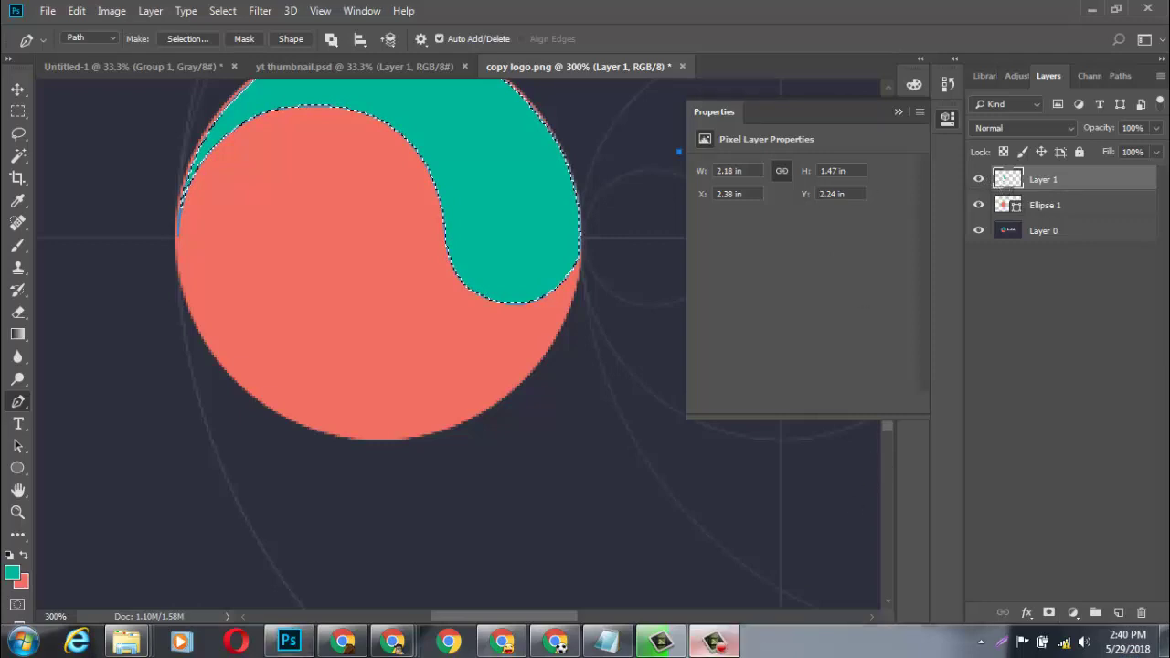
click(715, 642)
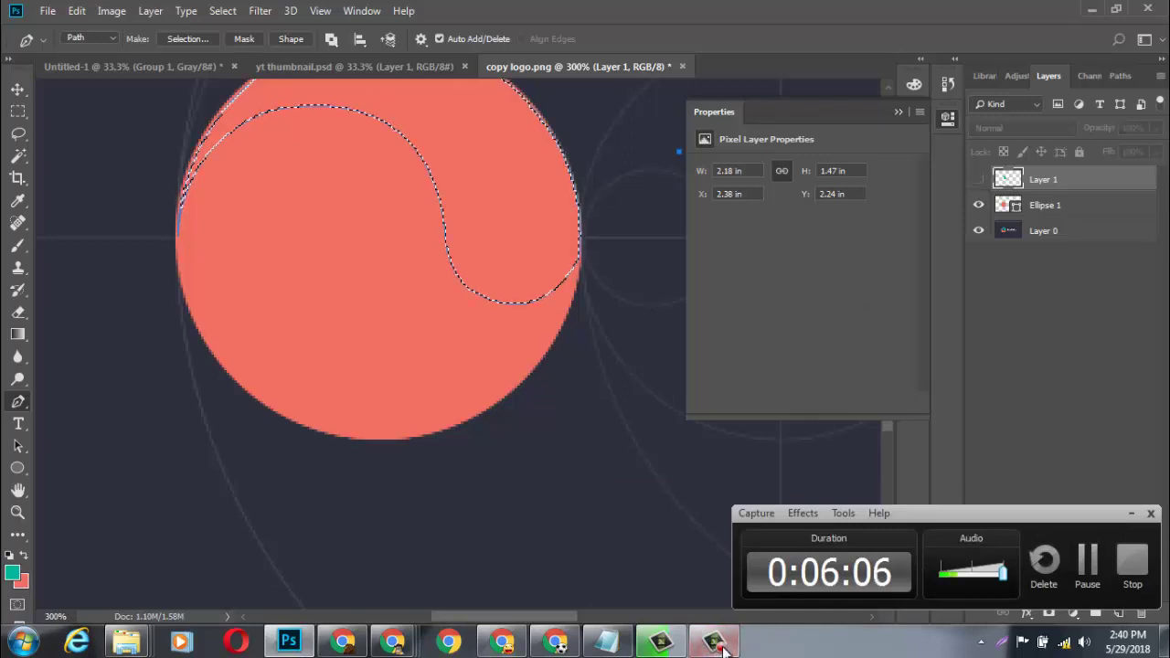
Show Layer 1's teal swirl over the coral circle, select Ellipse 1 and zoom to 200%.
click(1132, 515)
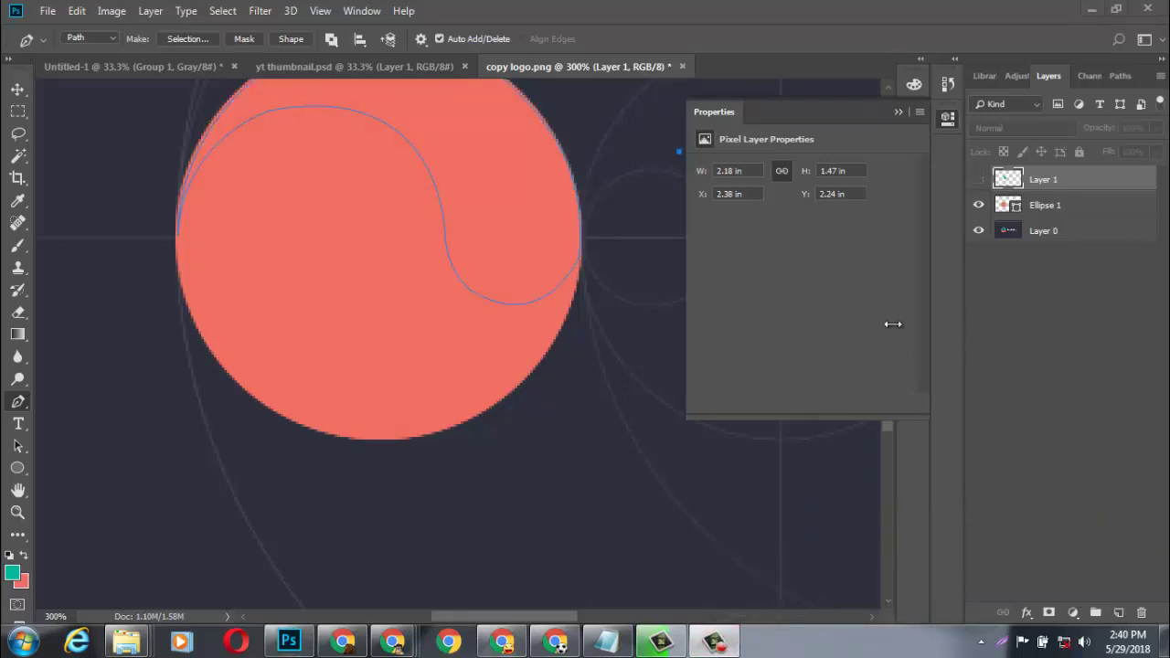
key(ctrl+Return)
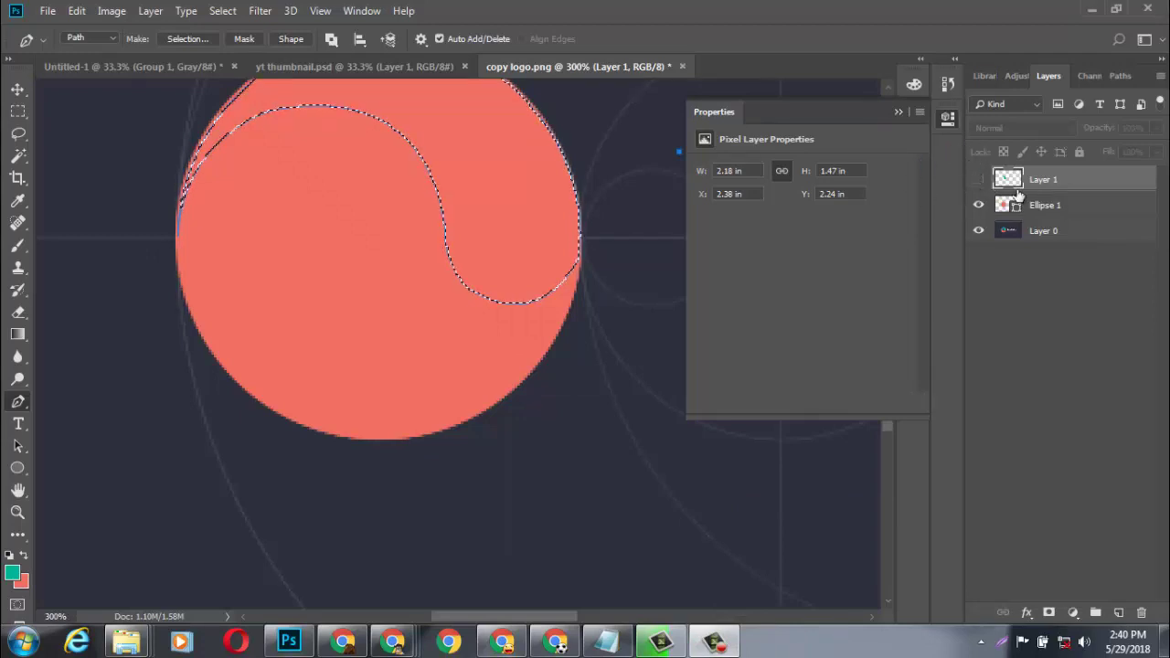
click(979, 179)
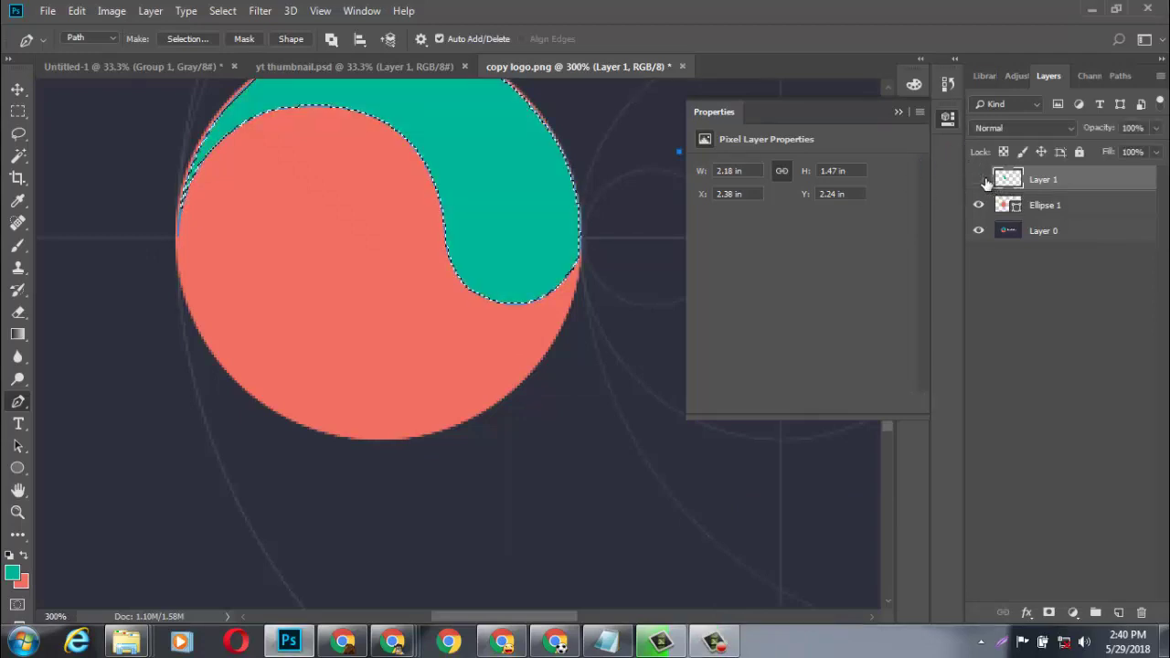
click(979, 179)
key(ctrl+d)
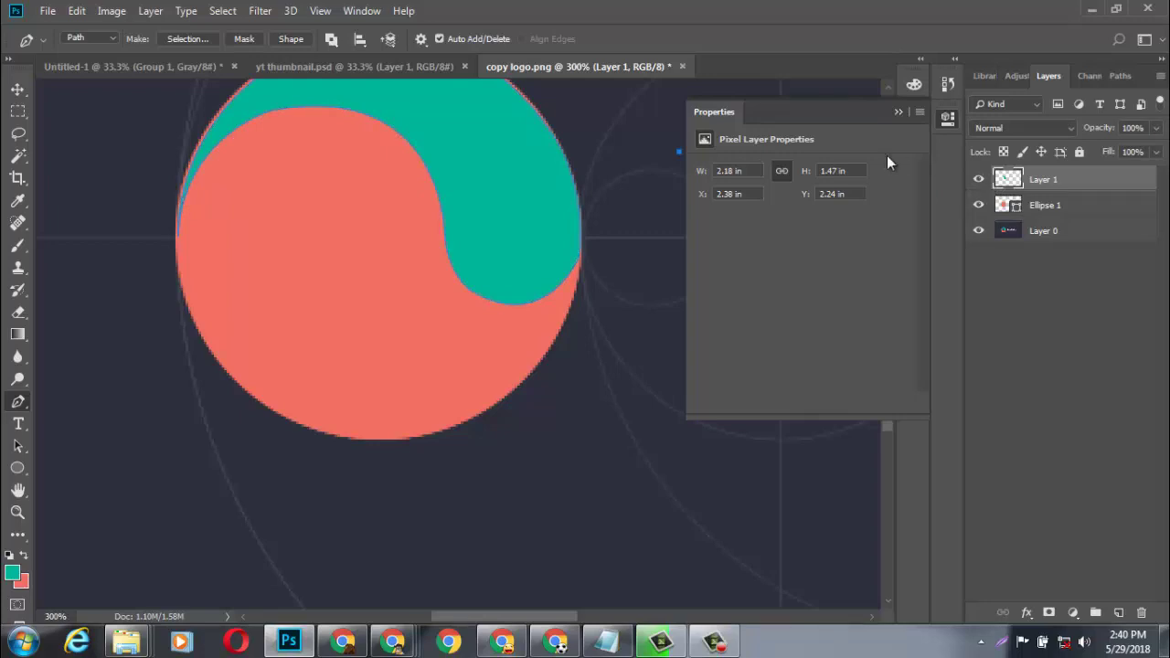
key(ctrl+shift+d)
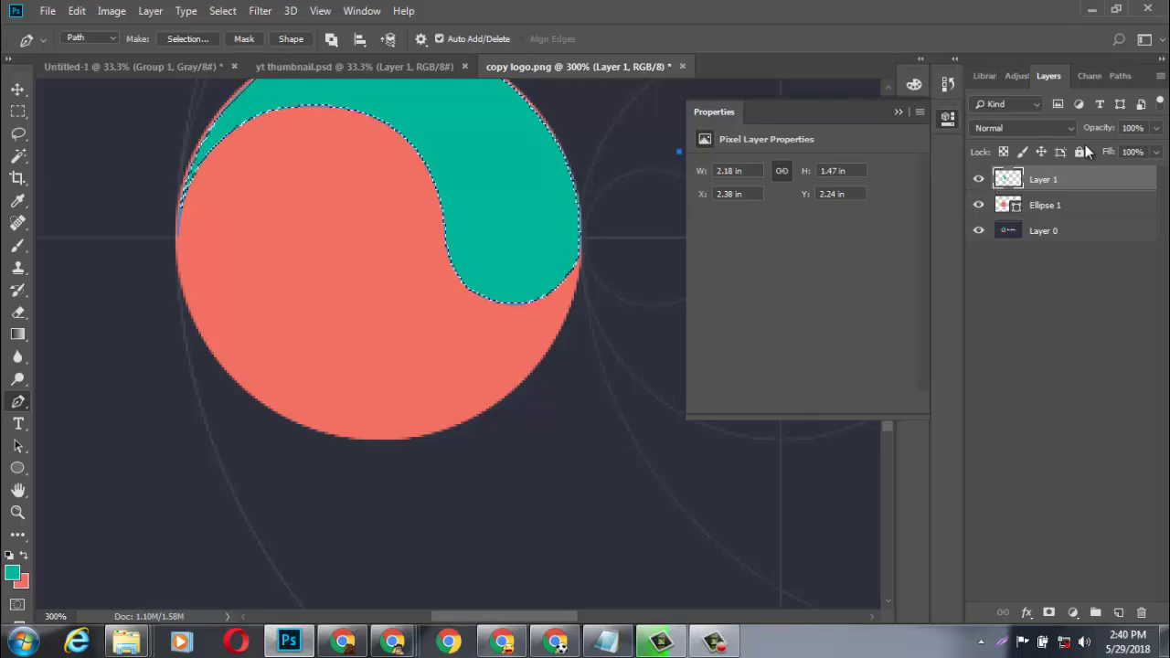
key(ctrl+d)
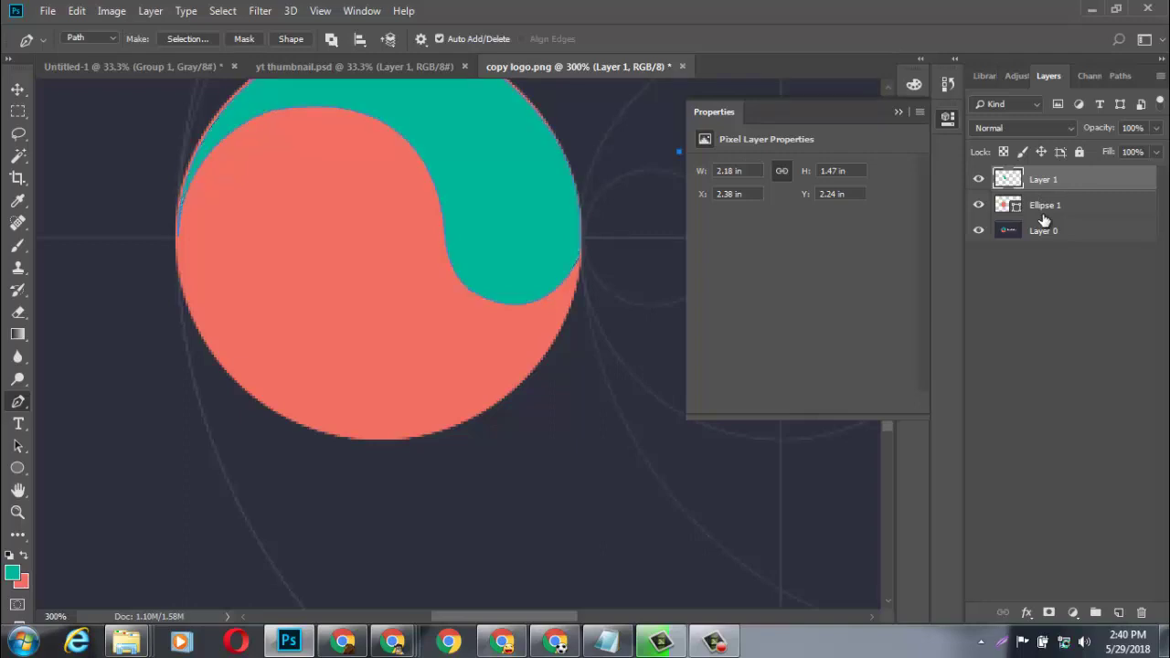
click(1041, 214)
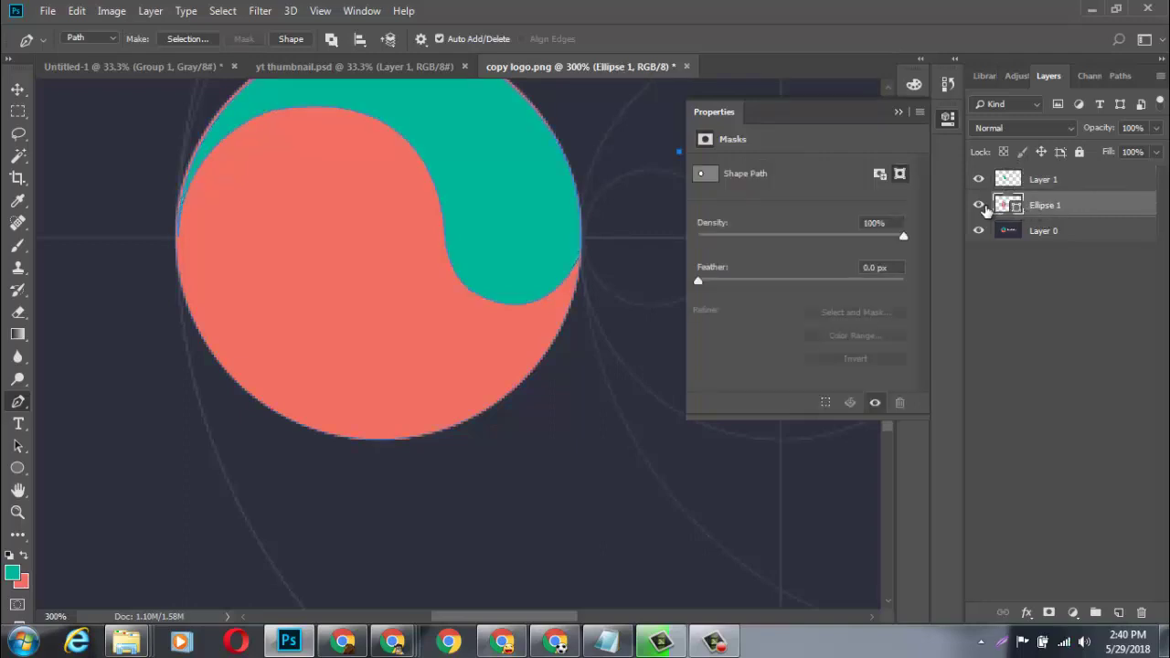
key(ctrl+minus)
key(ctrl+minus)
key(ctrl+minus)
key(ctrl+plus)
key(ctrl+plus)
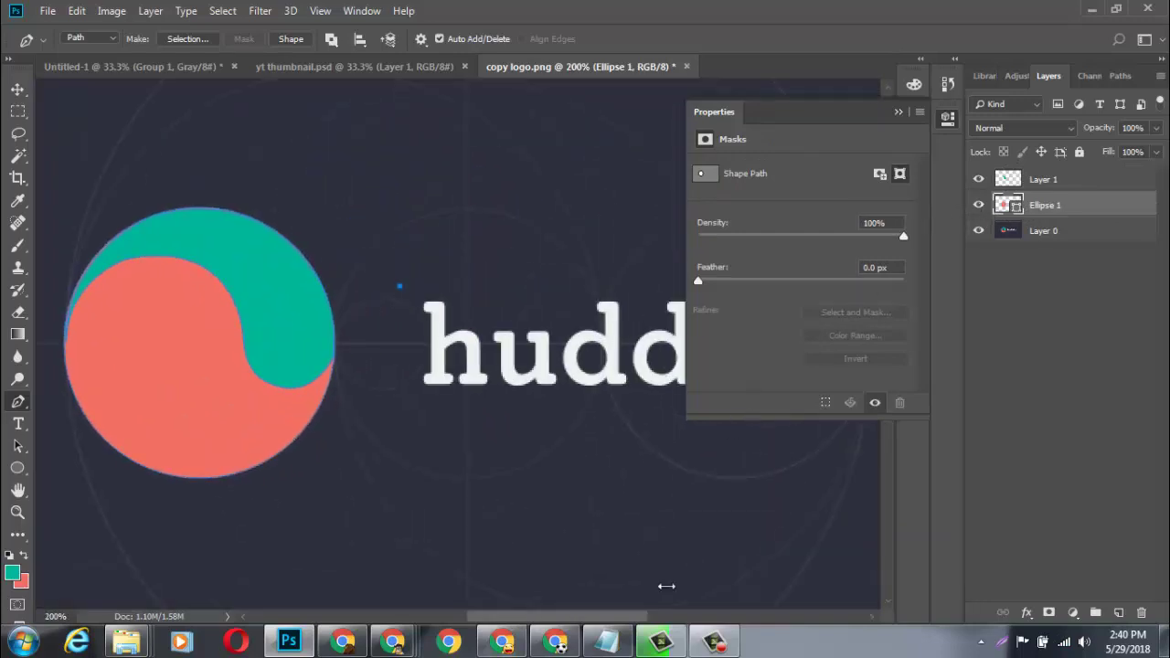
key(ctrl+Return)
Clear the previous teal fill, delete the empty Layer 1 and deselect.
drag(582, 619, 579, 619)
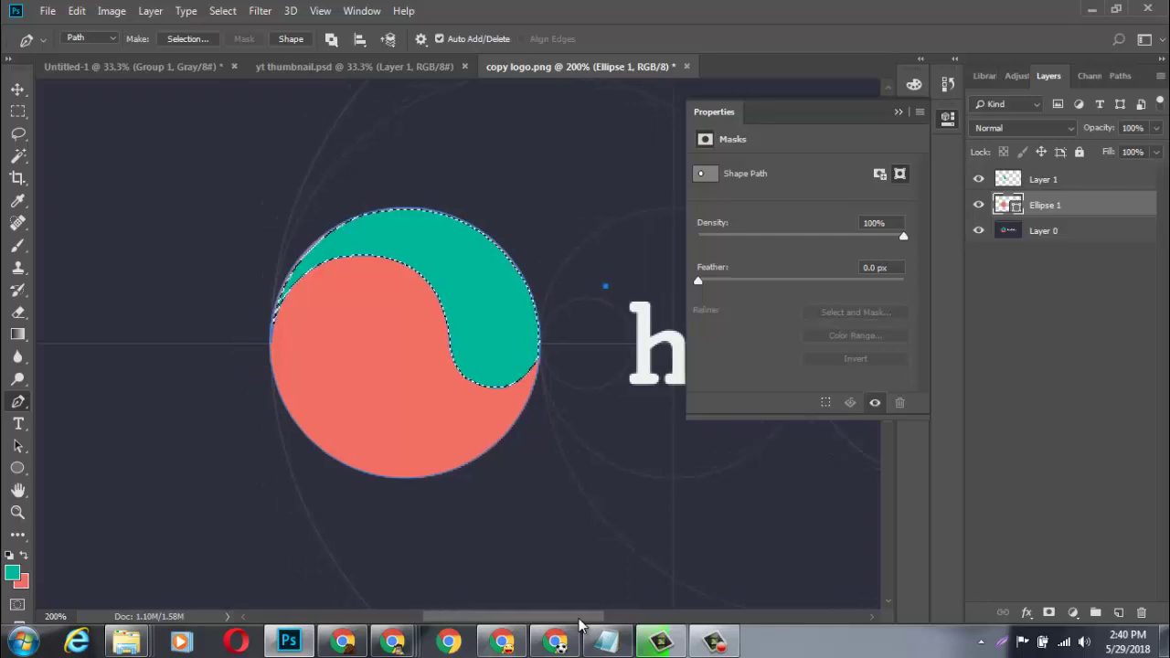
key(Delete)
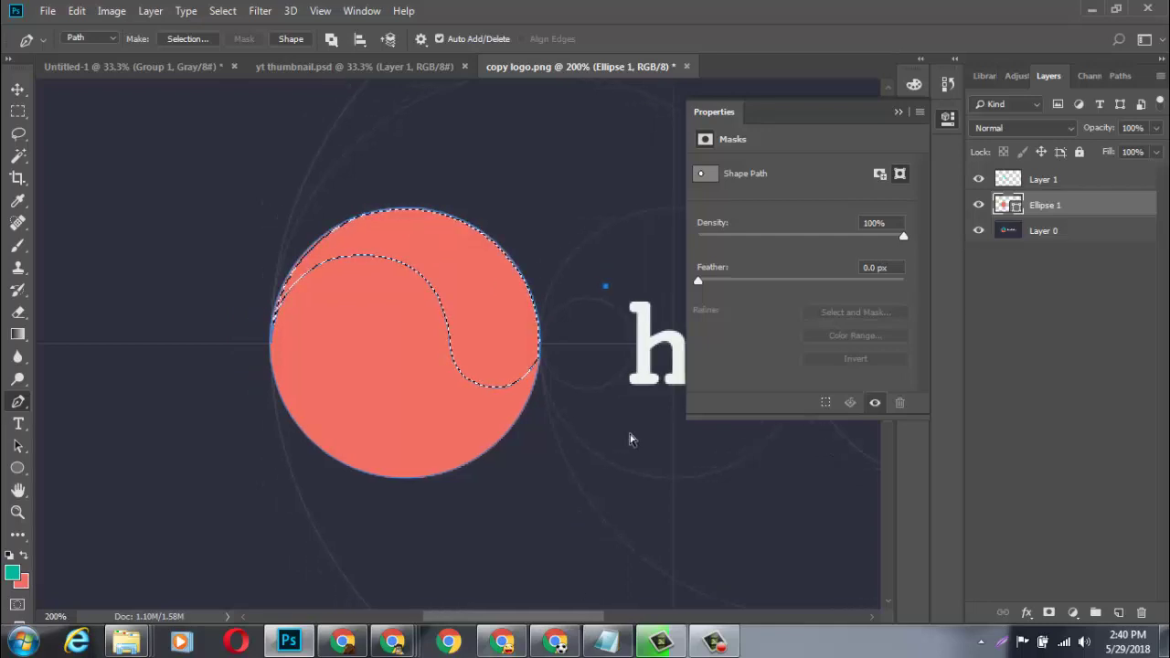
key(alt+BackSpace)
key(ctrl+d)
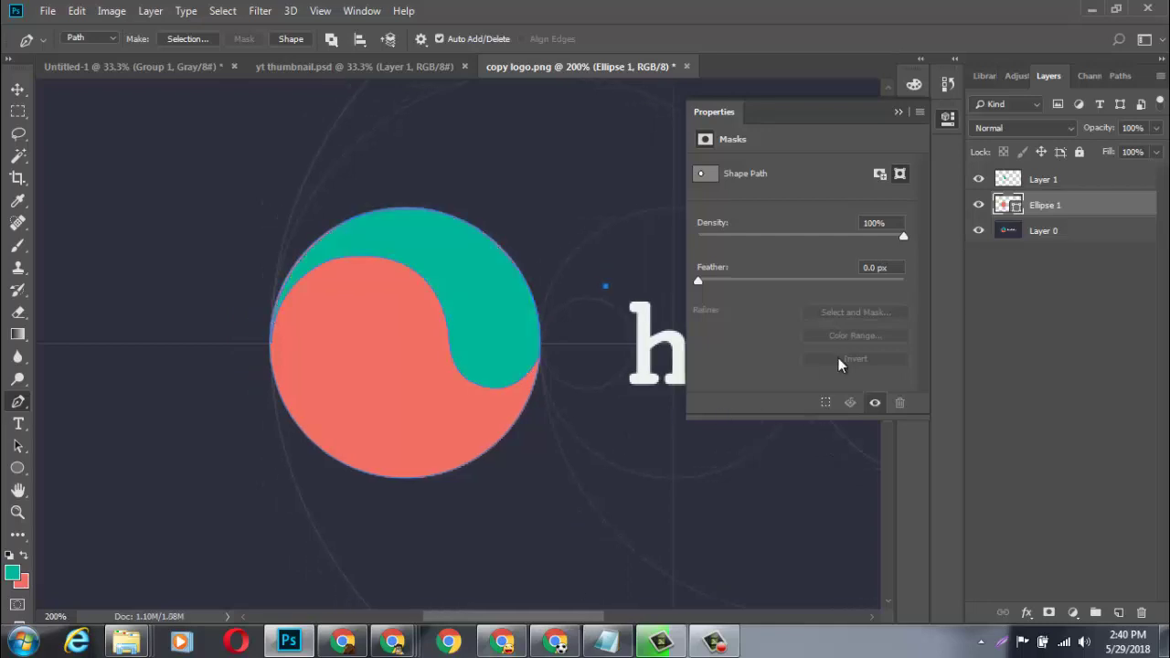
key(ctrl+shift+d)
key(Delete)
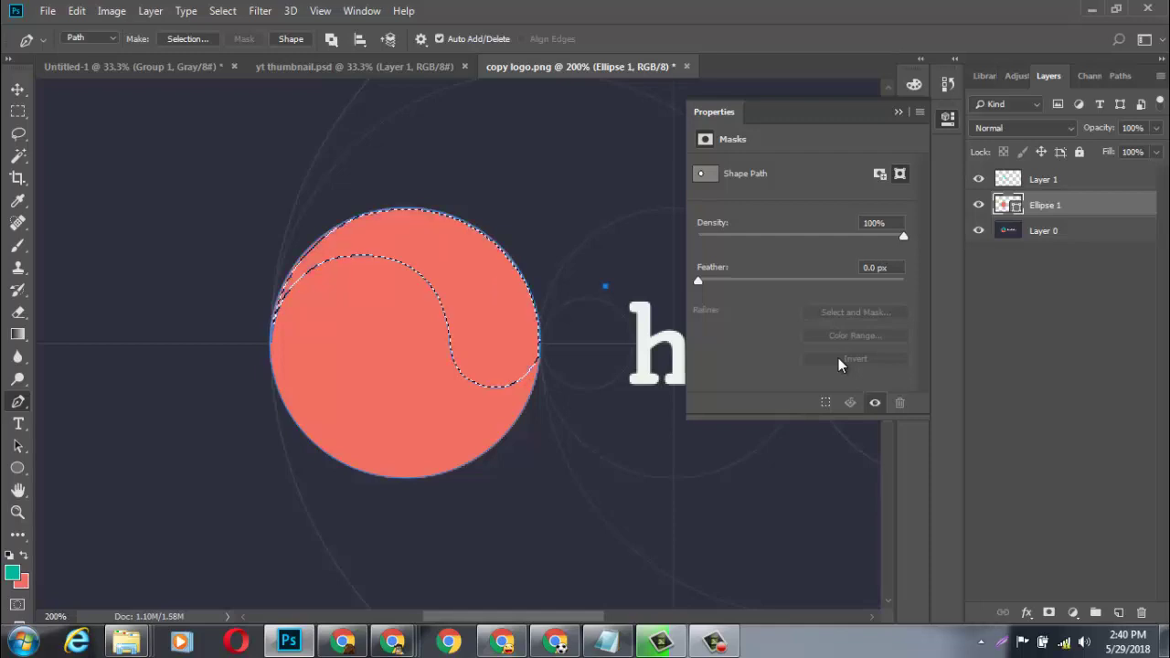
key(ctrl+d)
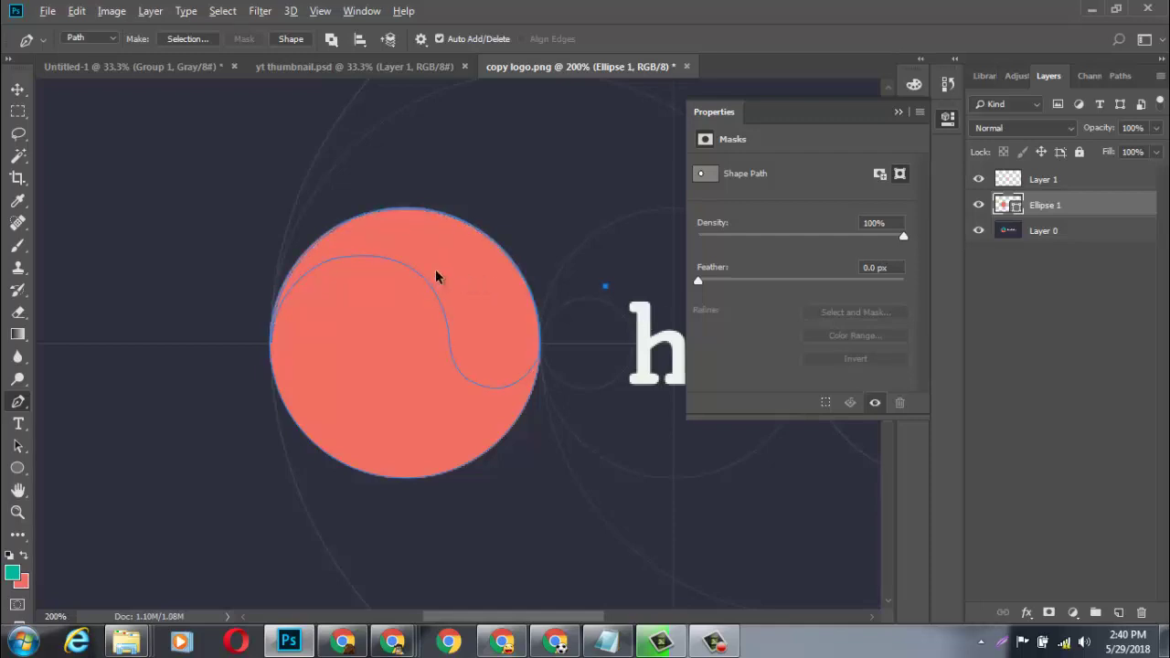
key(ctrl+Return)
key(Delete)
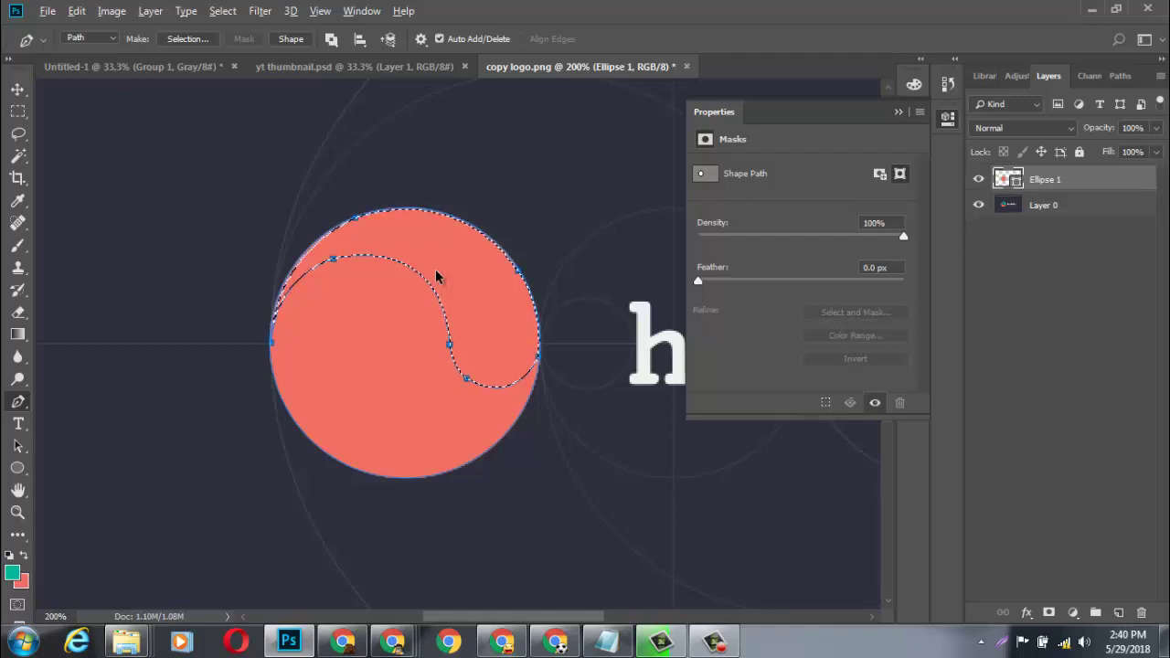
key(ctrl+d)
Convert the swirl path to a selection and fill it teal on a new Layer 1.
right_click(436, 278)
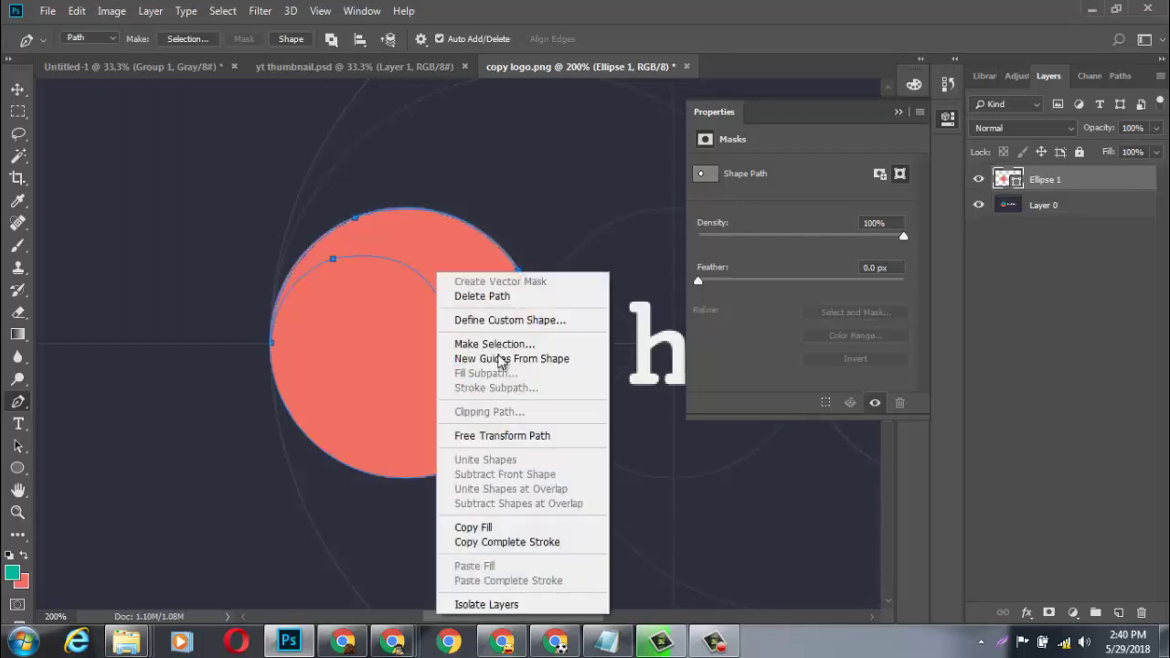
click(522, 351)
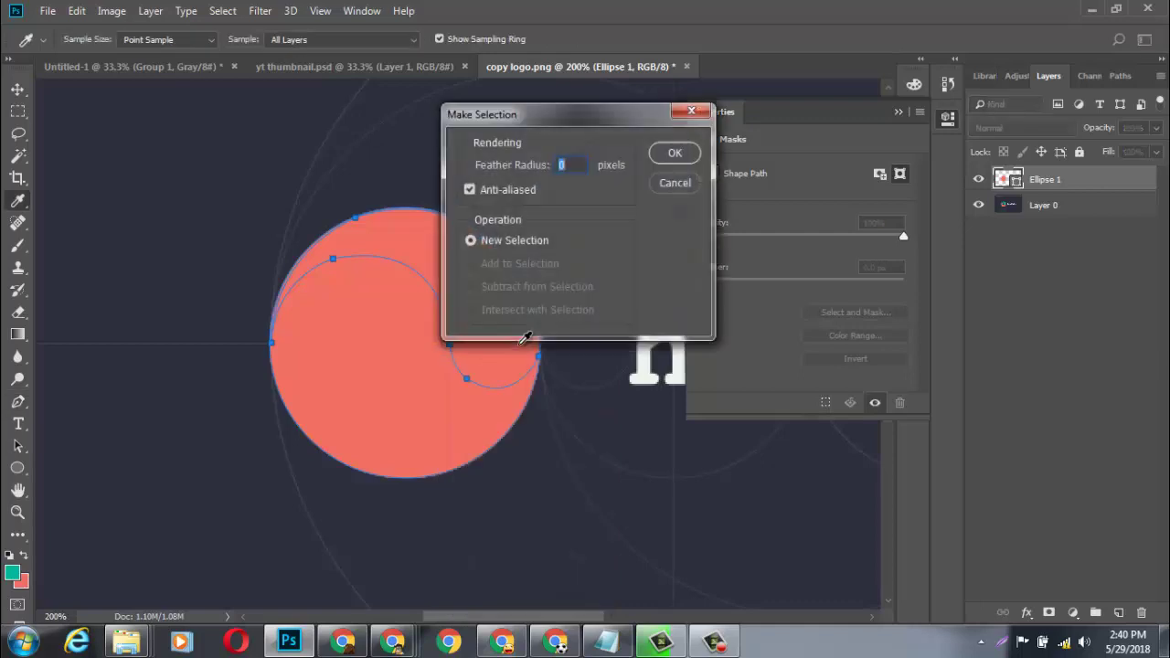
key(Return)
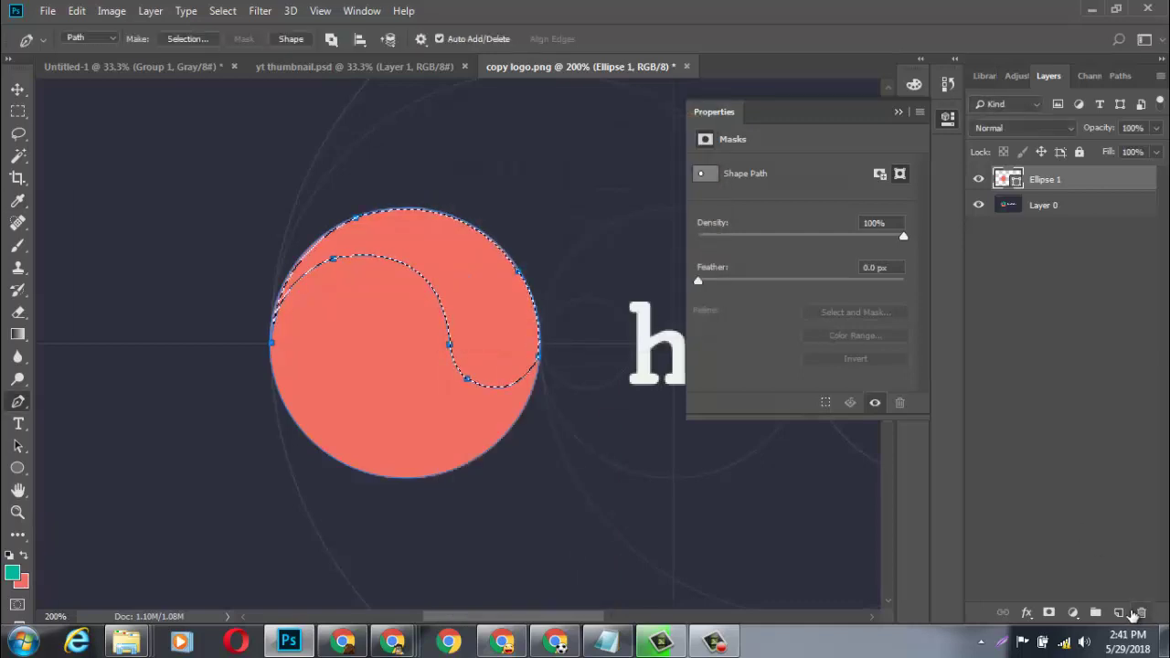
click(1119, 613)
key(alt+BackSpace)
key(ctrl+d)
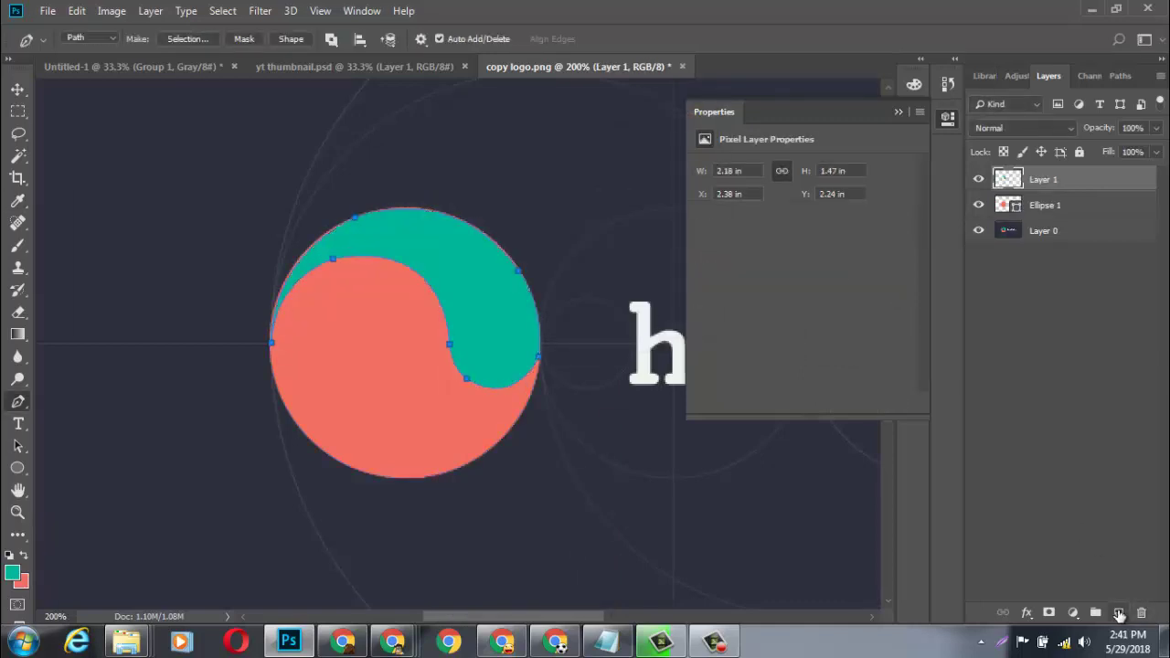
Hide the coral circle layer and zoom in on the reference logo.
click(1038, 205)
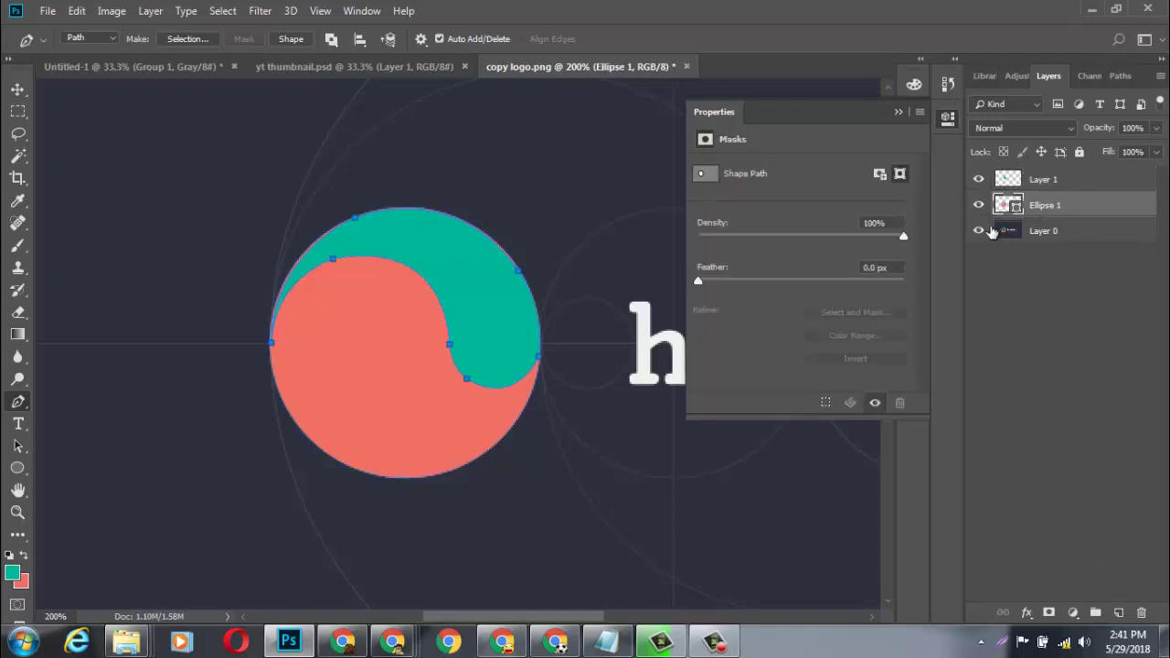
click(981, 207)
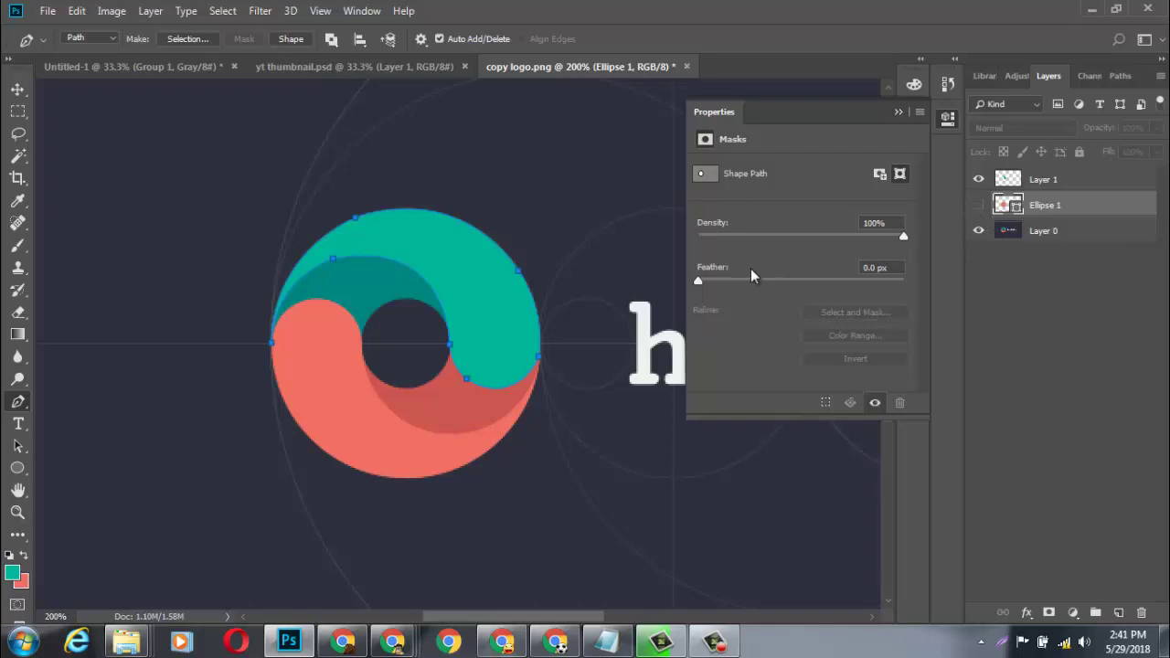
key(ctrl+plus)
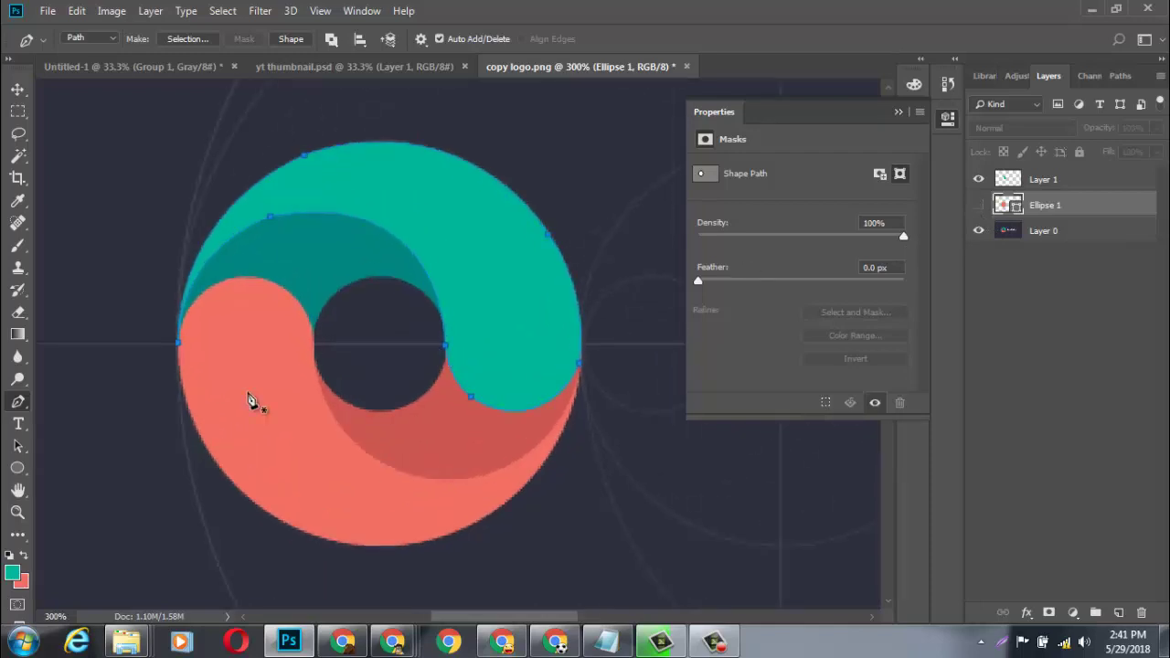
click(455, 385)
click(18, 89)
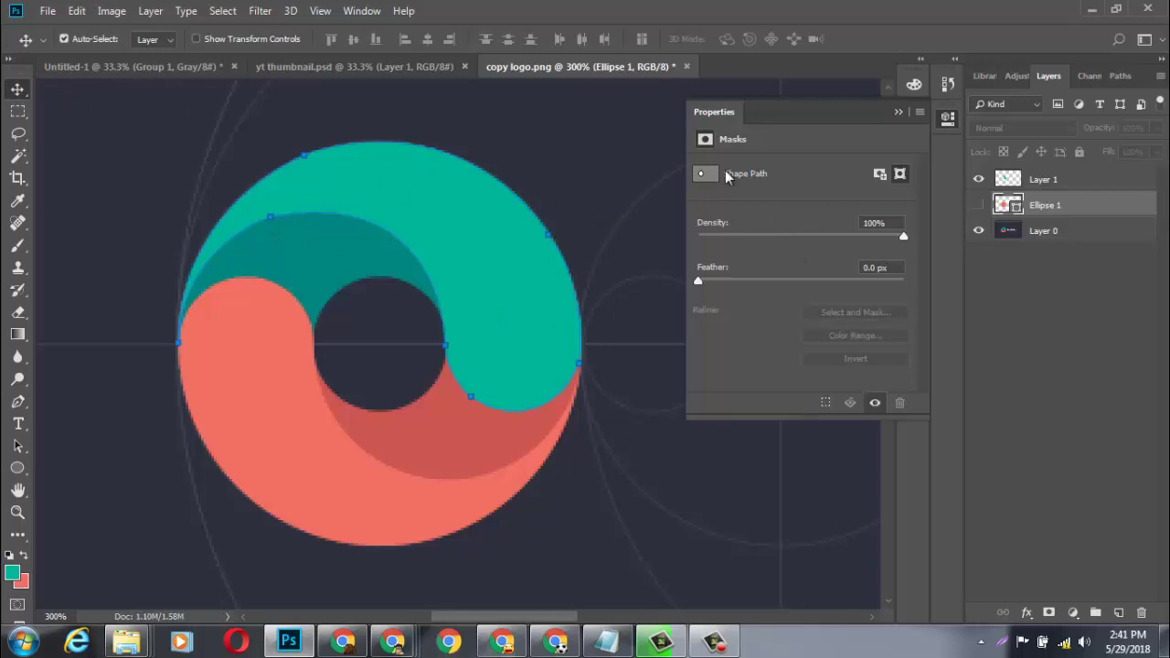
Show the coral circle and teal swirl layers again, then load and clear the teal shape selection.
click(1008, 181)
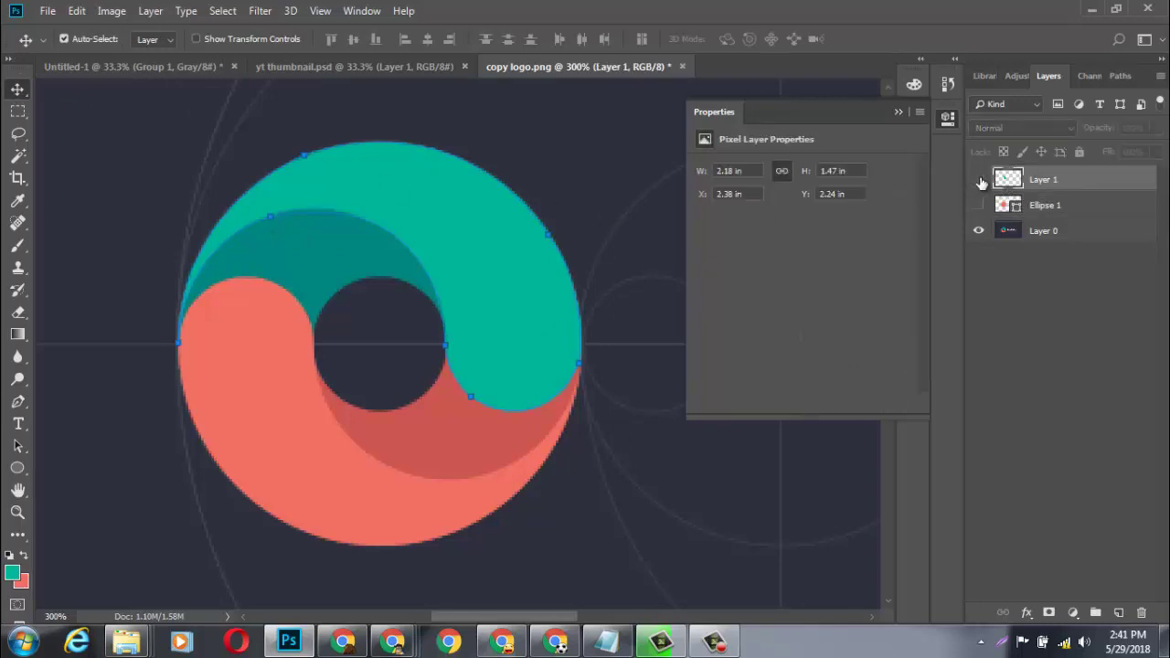
click(1015, 206)
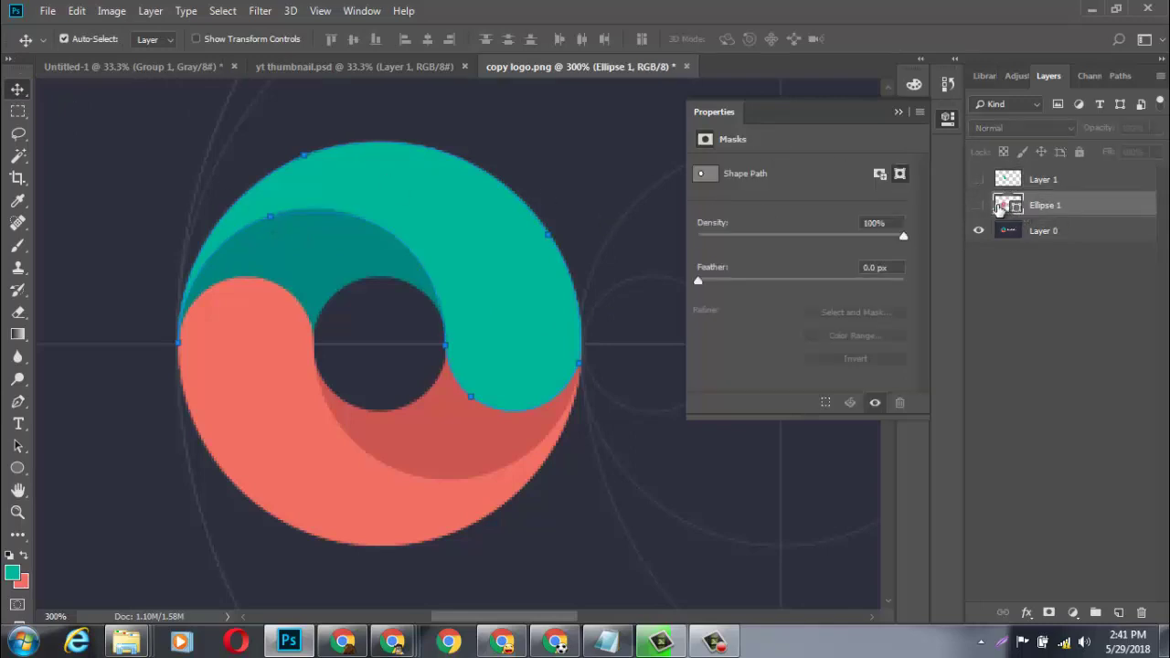
click(977, 205)
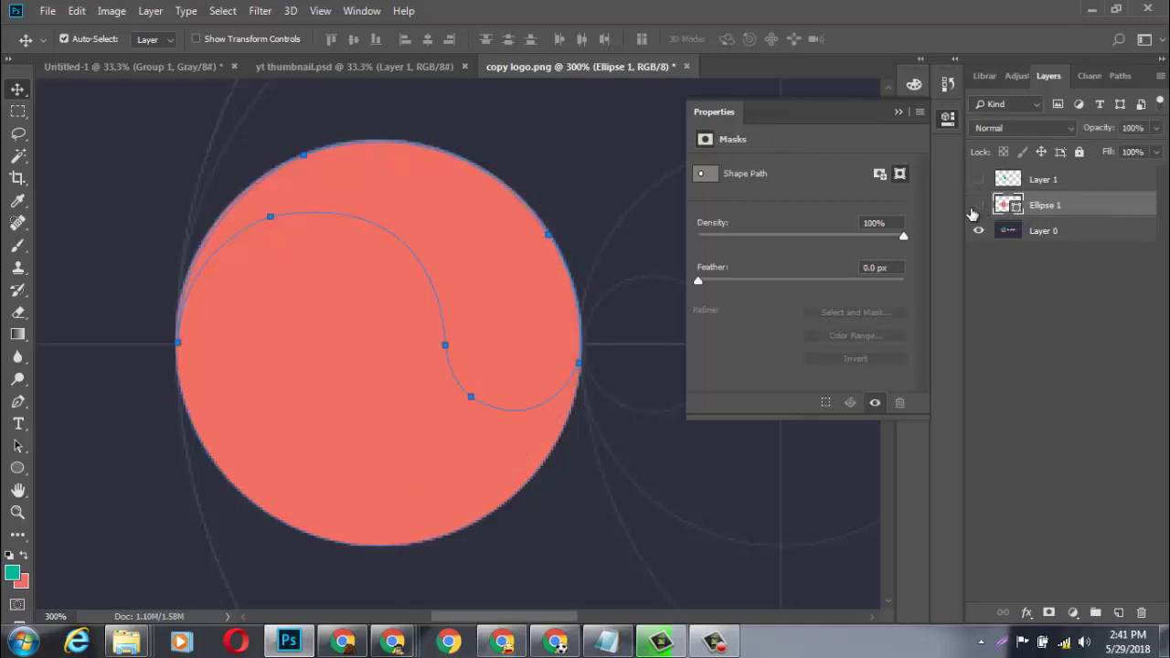
click(977, 206)
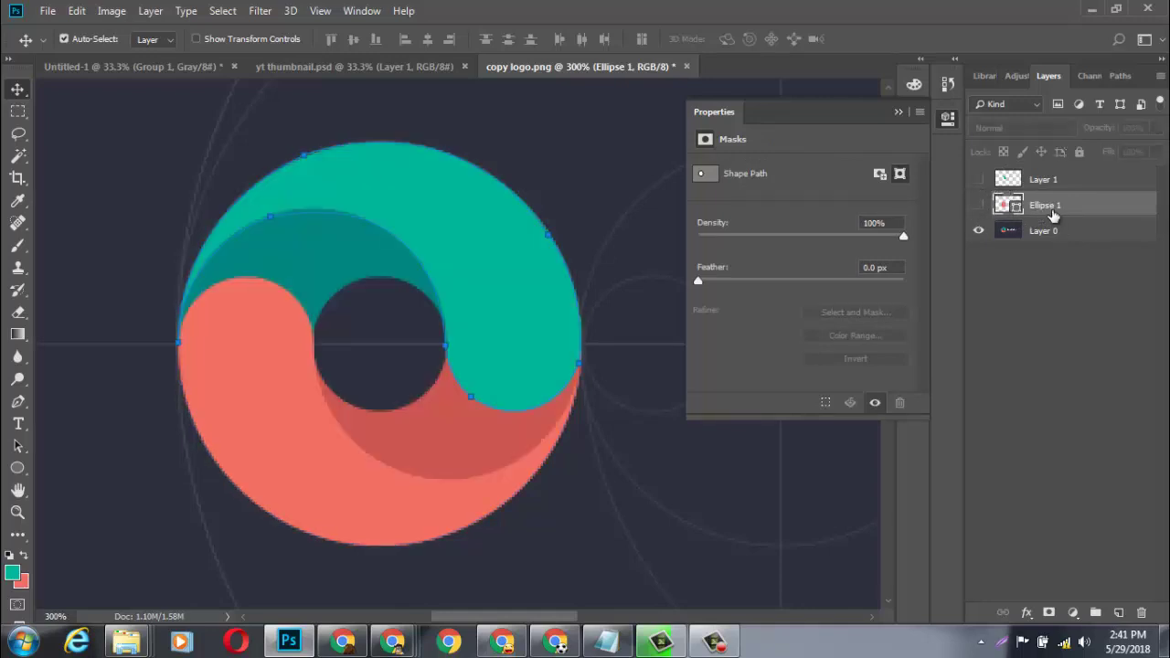
click(978, 206)
click(978, 180)
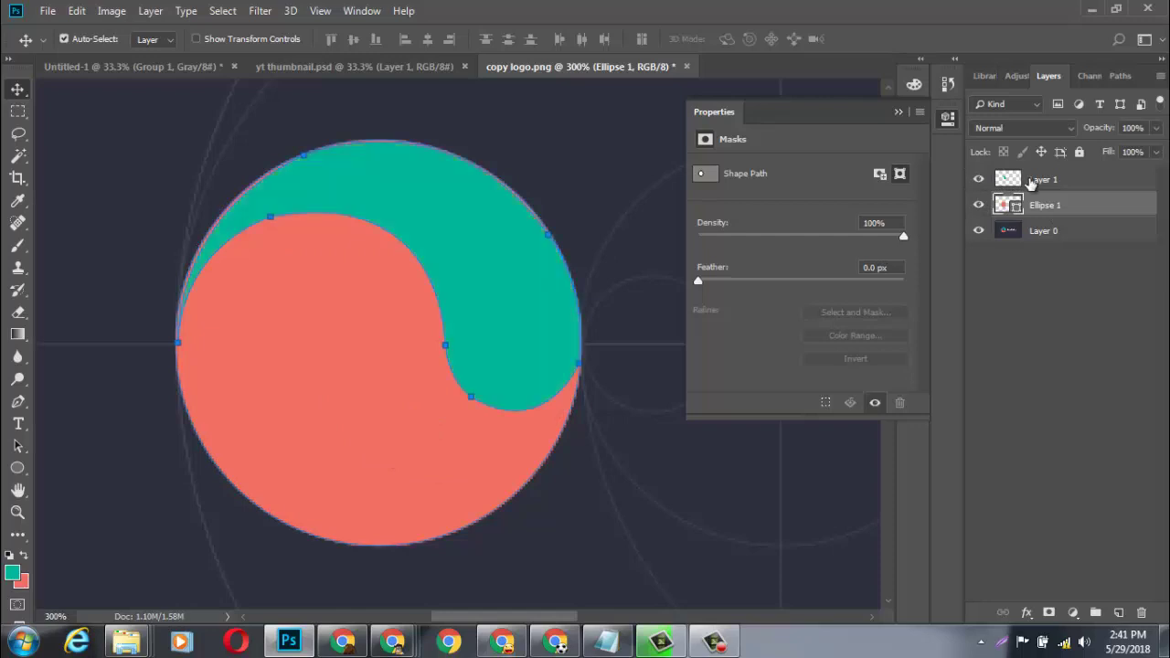
click(1033, 180)
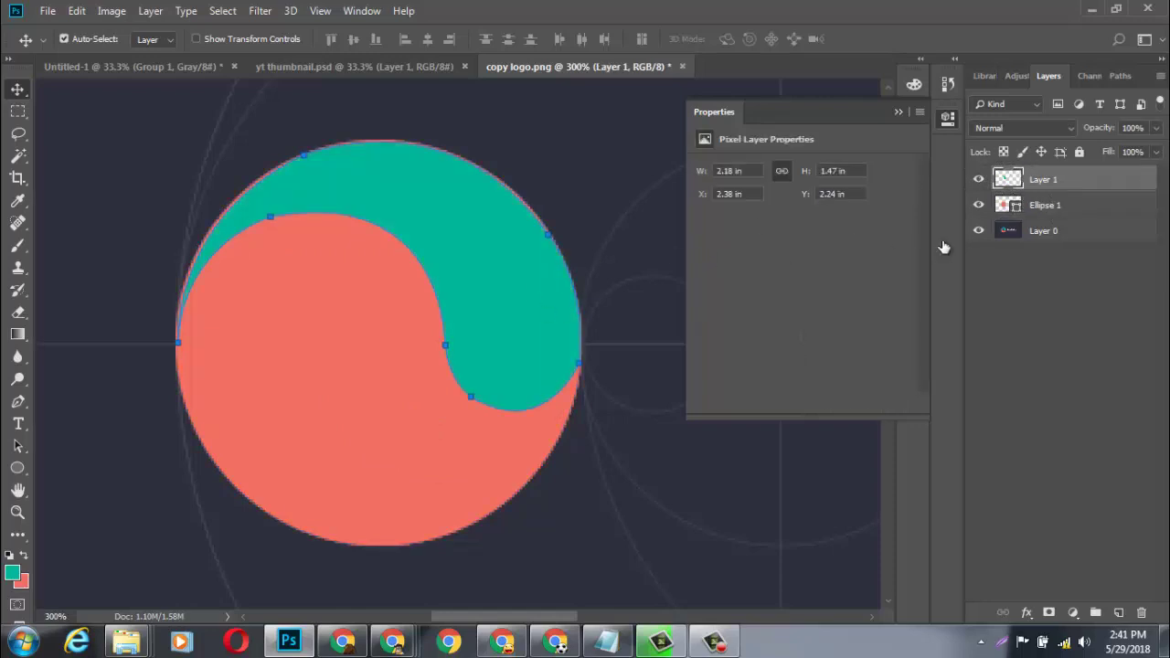
ctrl+click(1006, 181)
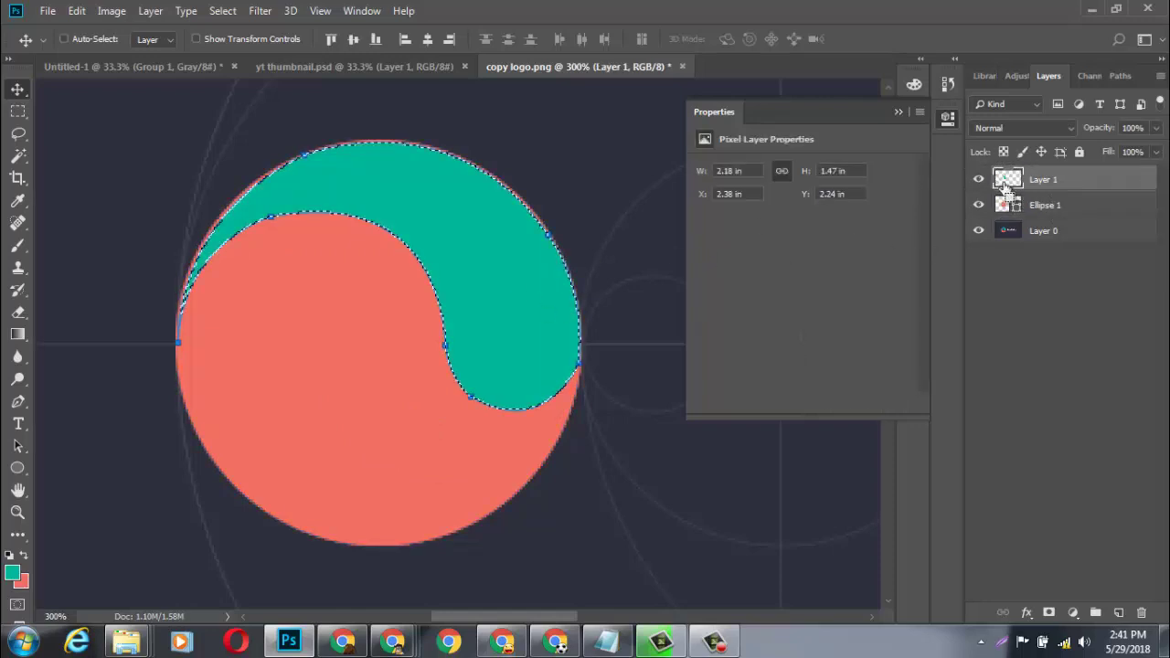
key(ctrl+d)
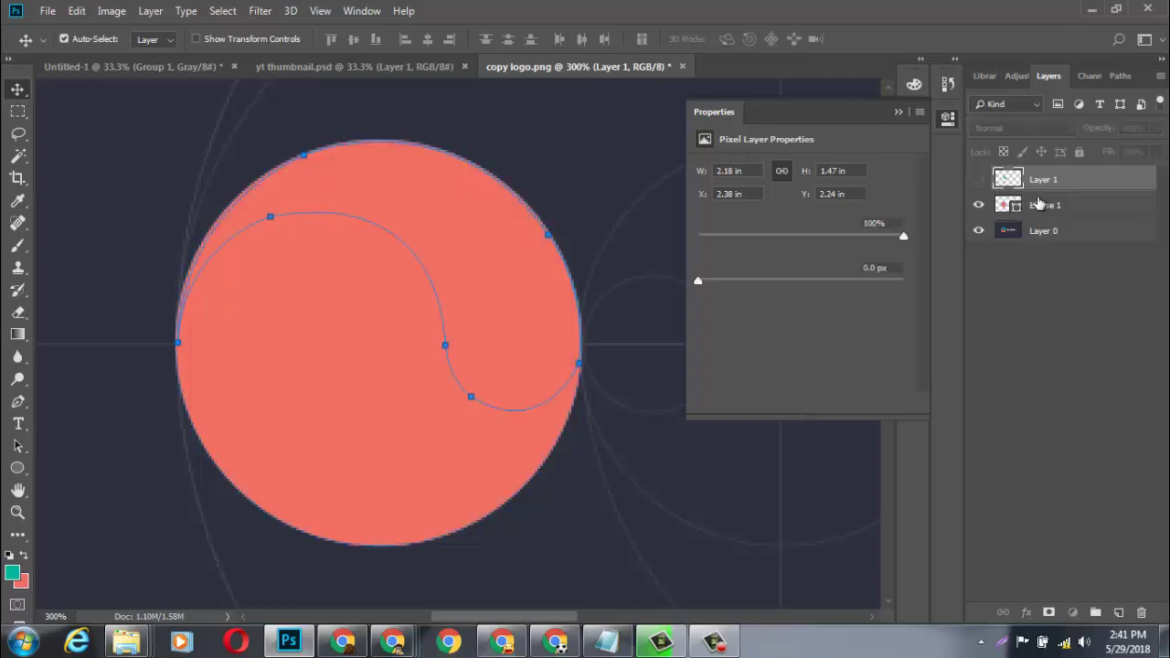
Hide the teal swirl and coral circle layers, undoing an accidental Ellipse 1 deletion.
click(1010, 205)
click(978, 205)
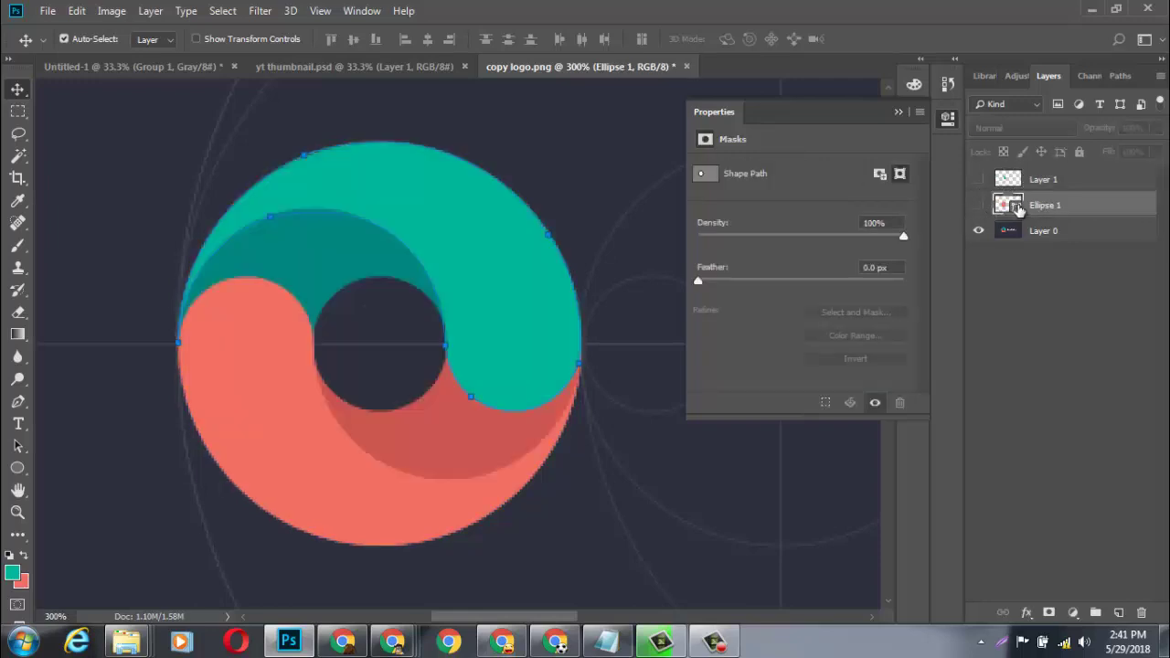
key(Delete)
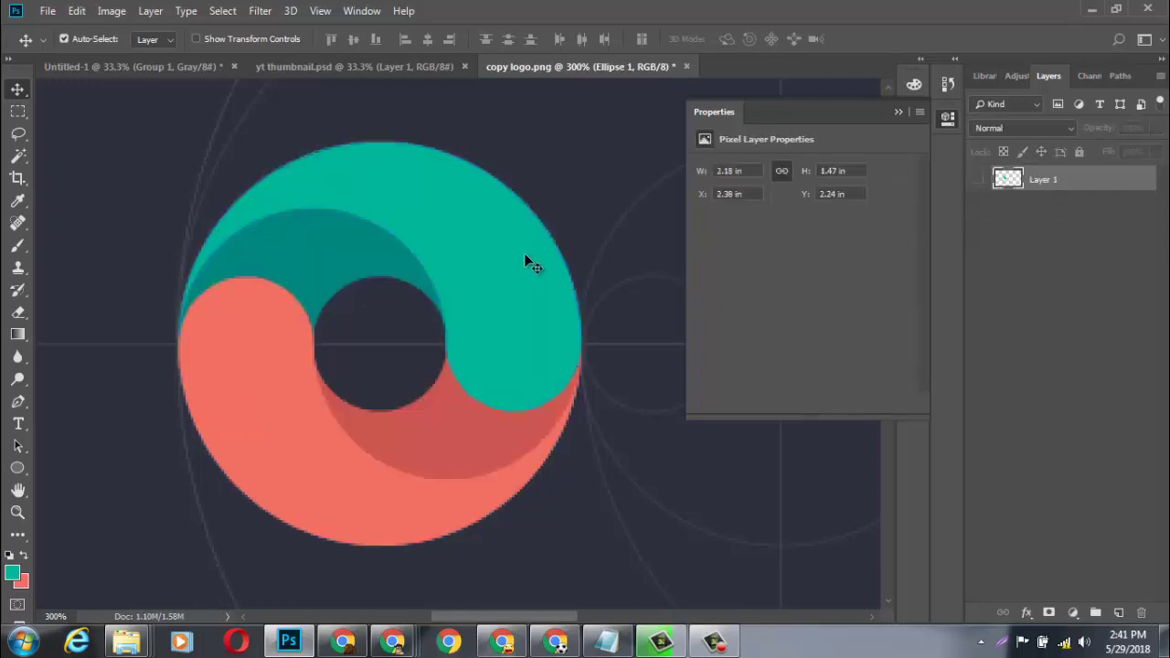
key(ctrl+z)
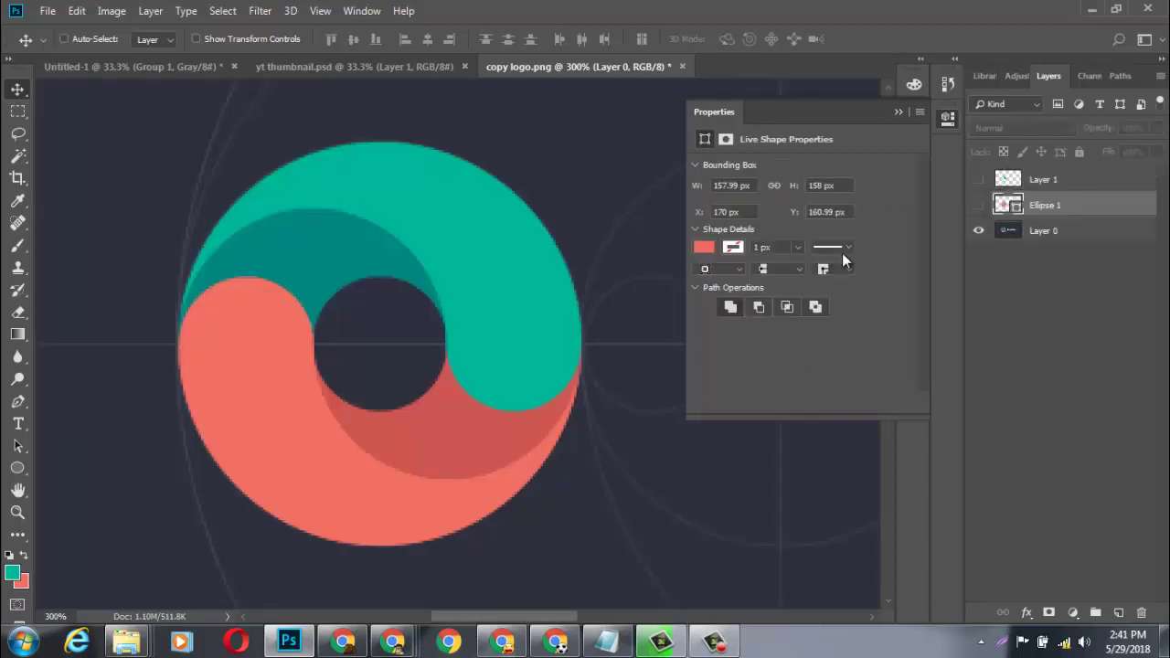
Recheck both layers, leaving the teal swirl and coral circle hidden with Ellipse 1 selected.
click(979, 180)
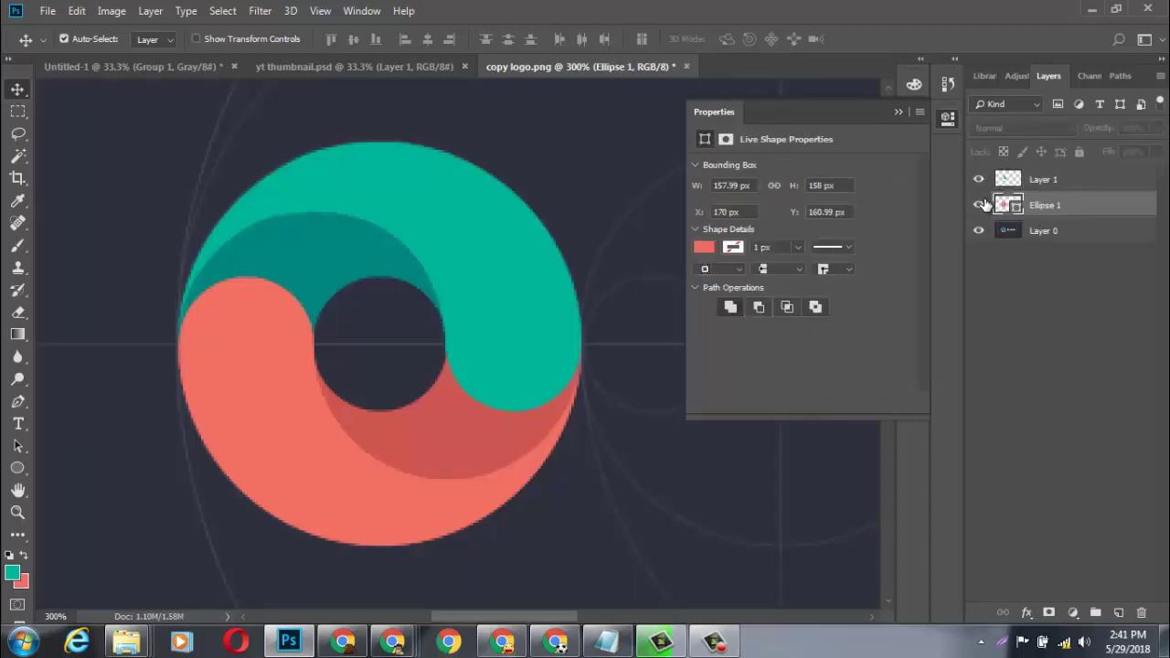
click(982, 204)
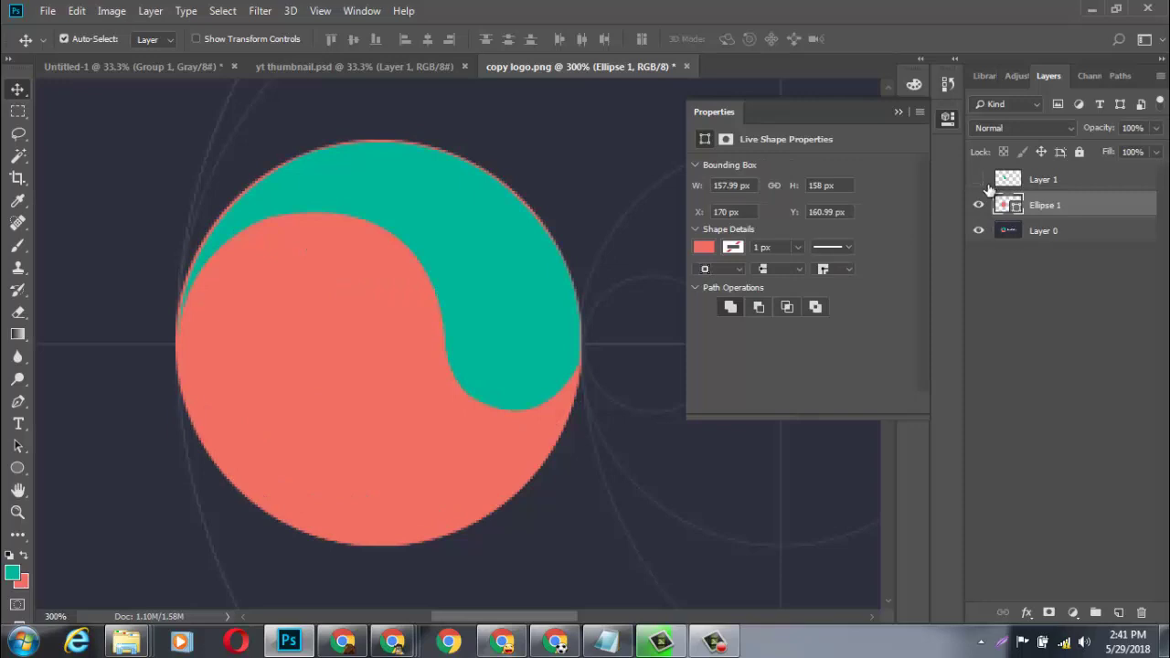
click(979, 179)
click(980, 205)
click(1006, 230)
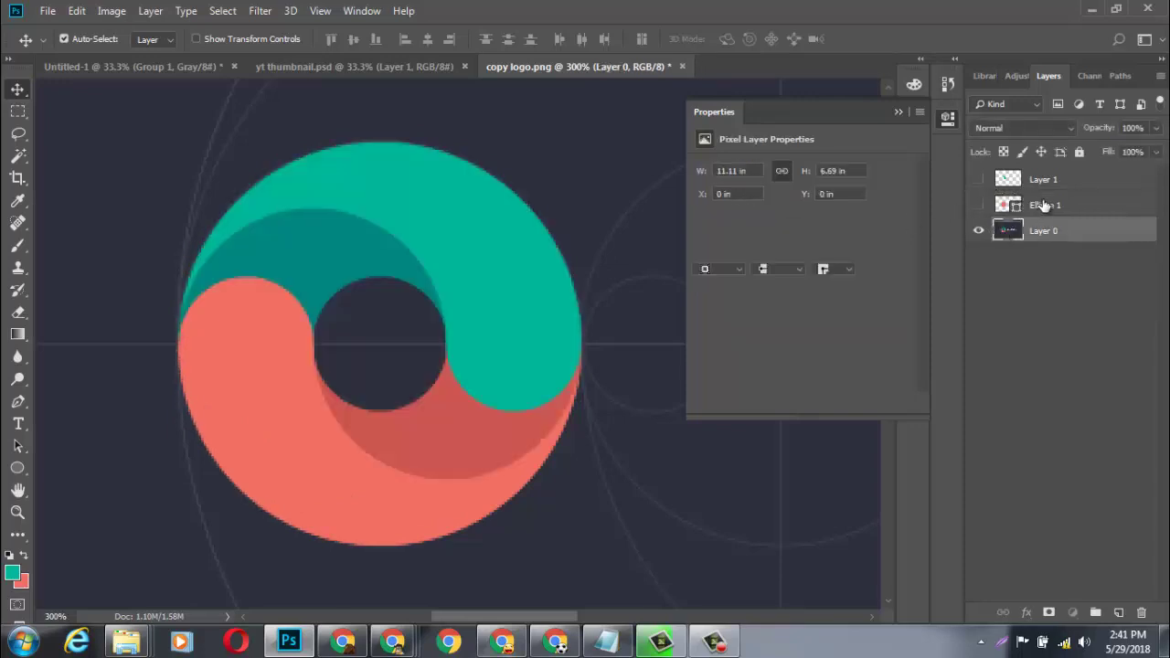
click(1045, 205)
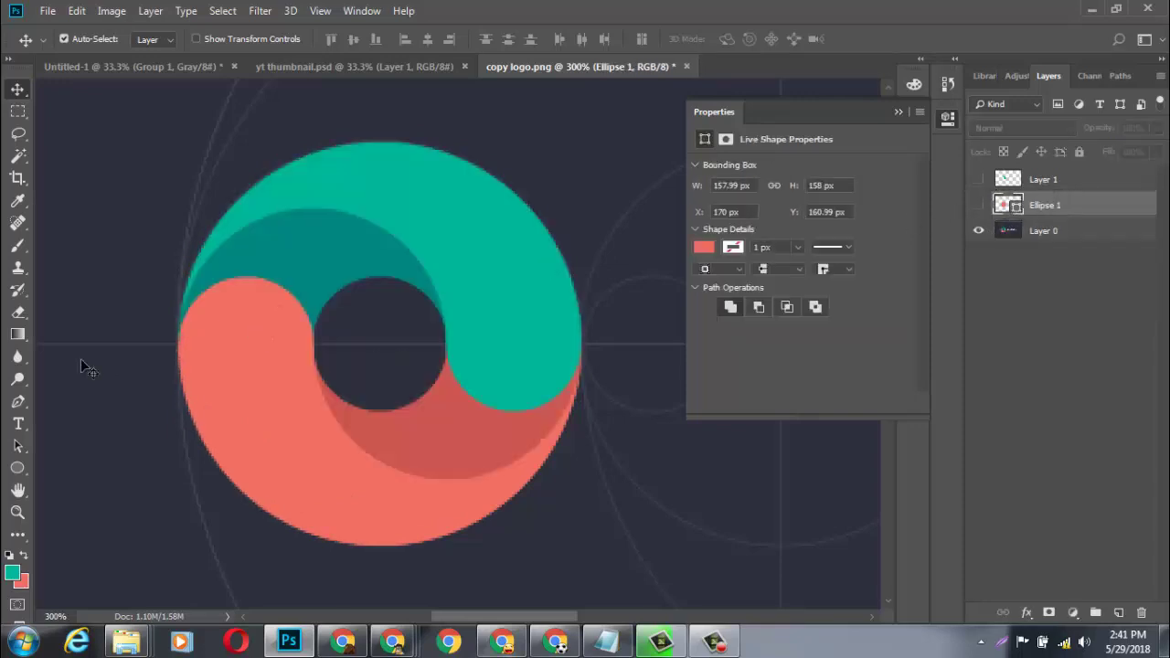
click(17, 401)
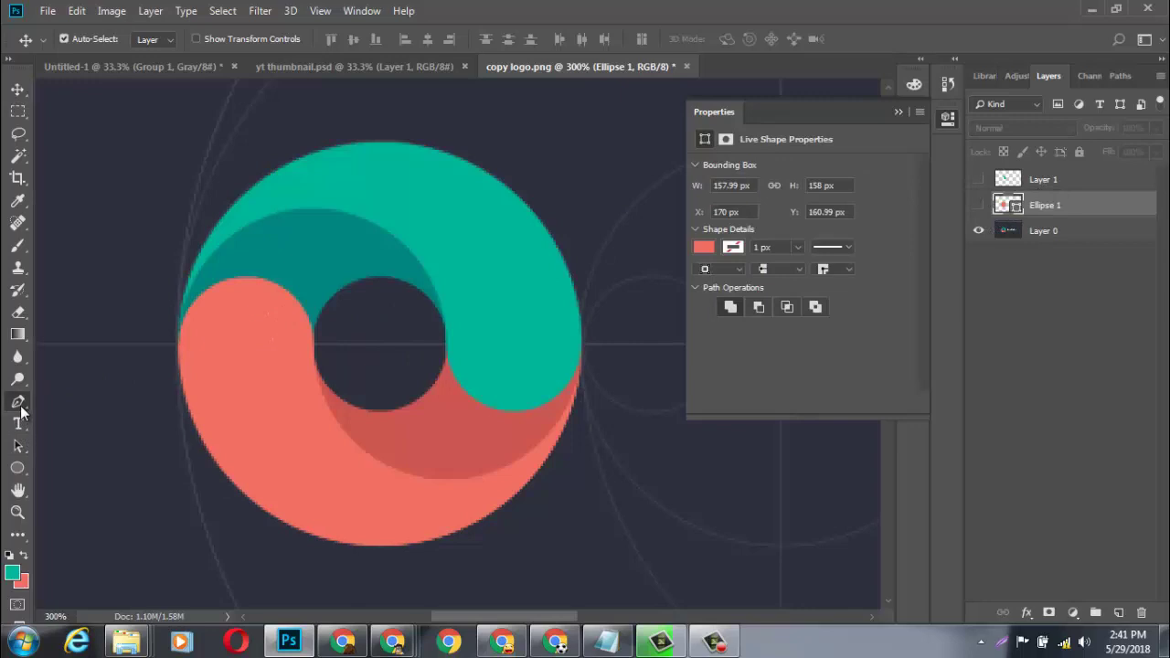
Start a Pen path along the lower edge of the ring's inner hole.
click(447, 354)
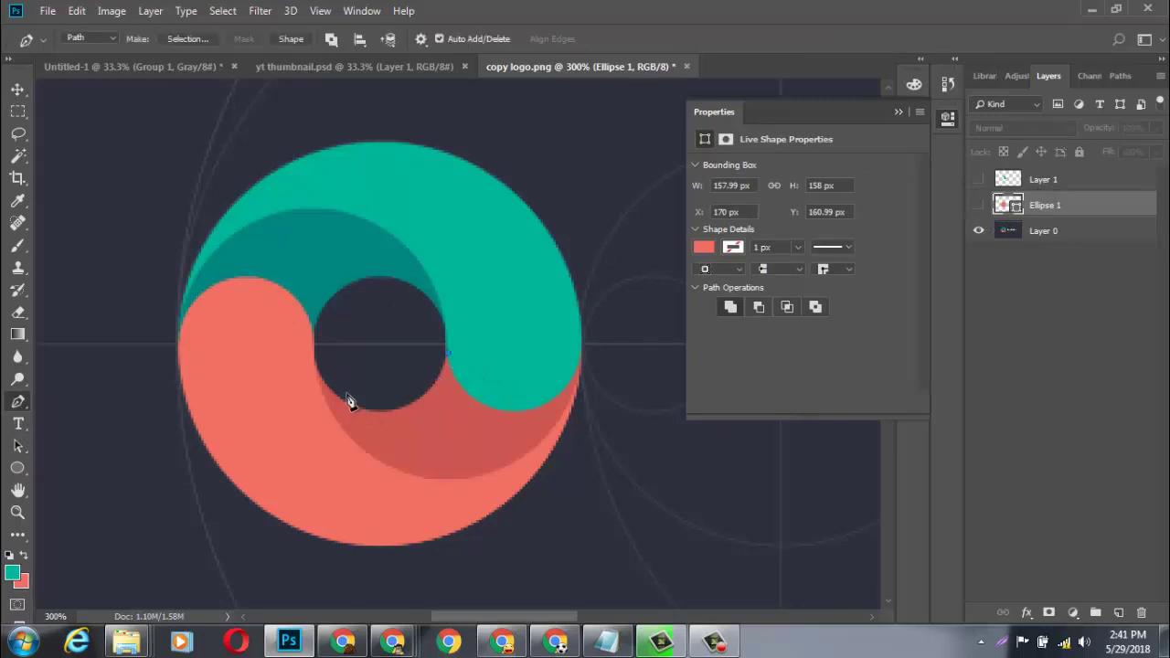
mouse_move(319, 373)
mouse_down()
mouse_move(279, 288)
mouse_move(248, 285)
mouse_up()
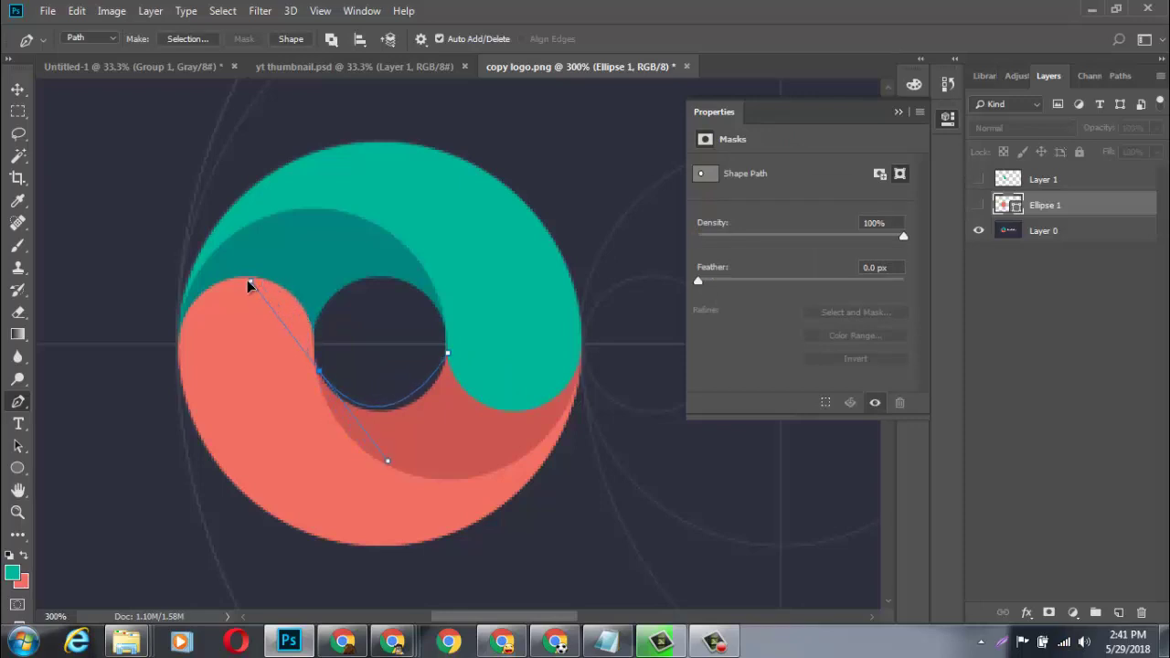
key(Escape)
click(401, 378)
click(366, 364)
click(344, 364)
drag(338, 350, 335, 337)
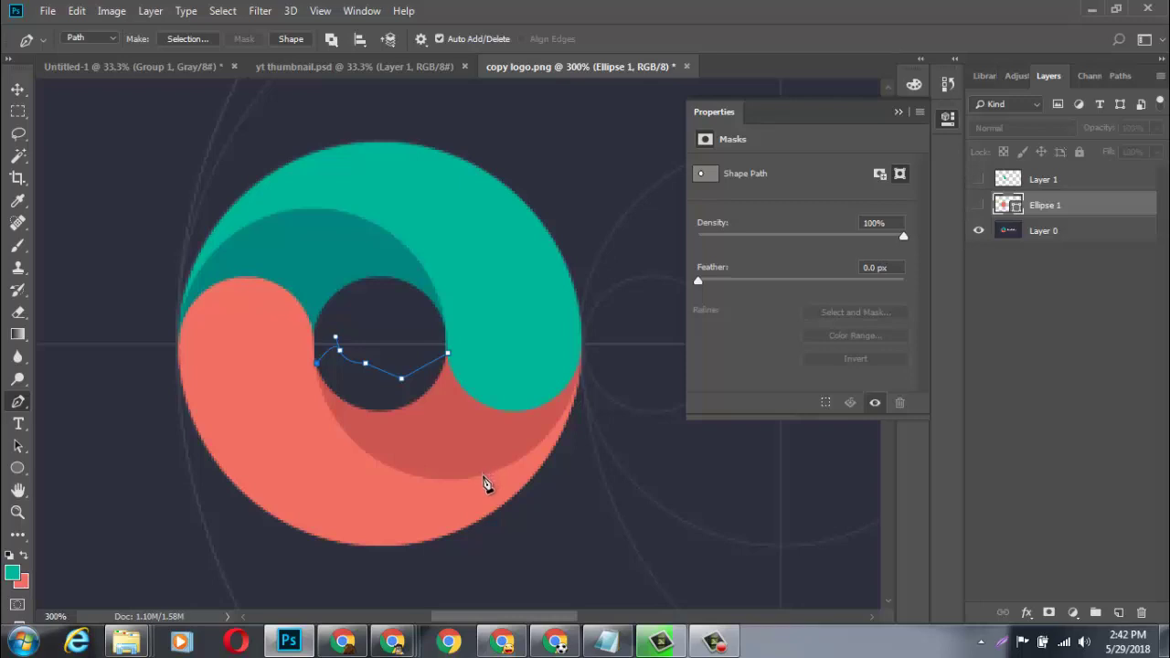
Extend the path along the dark red band's bottom to the ring's right edge.
drag(483, 476, 625, 462)
click(484, 477)
drag(580, 355, 574, 276)
drag(580, 362, 474, 292)
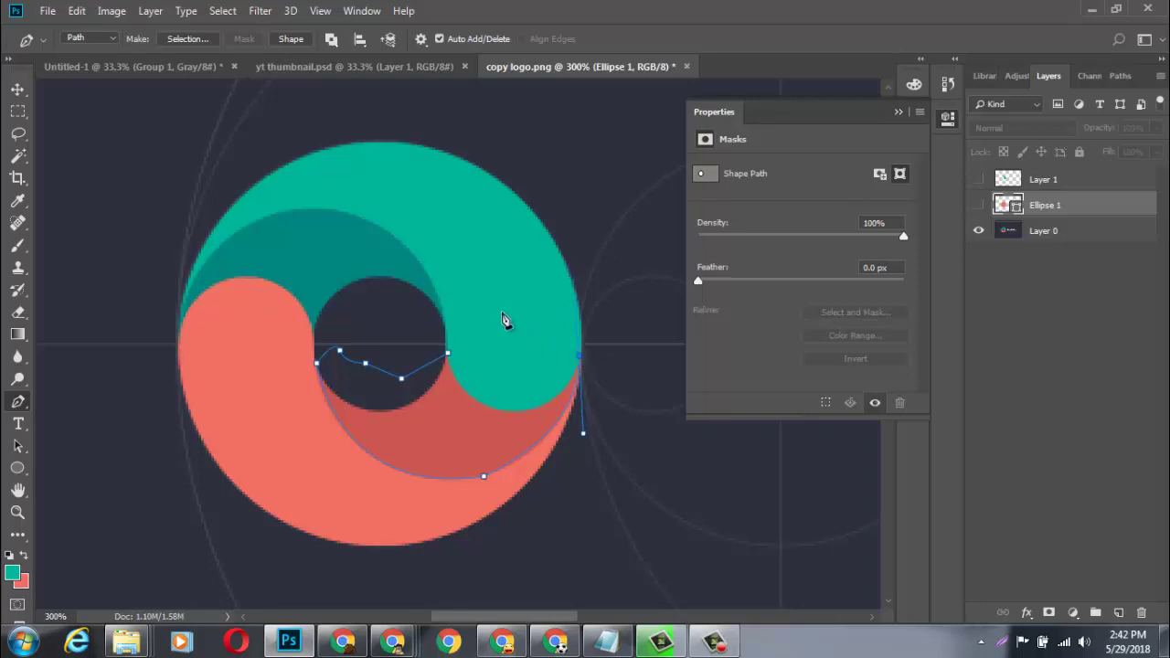
right_click(461, 391)
Turn the path into a selection and sample the darker red as foreground colour.
click(523, 115)
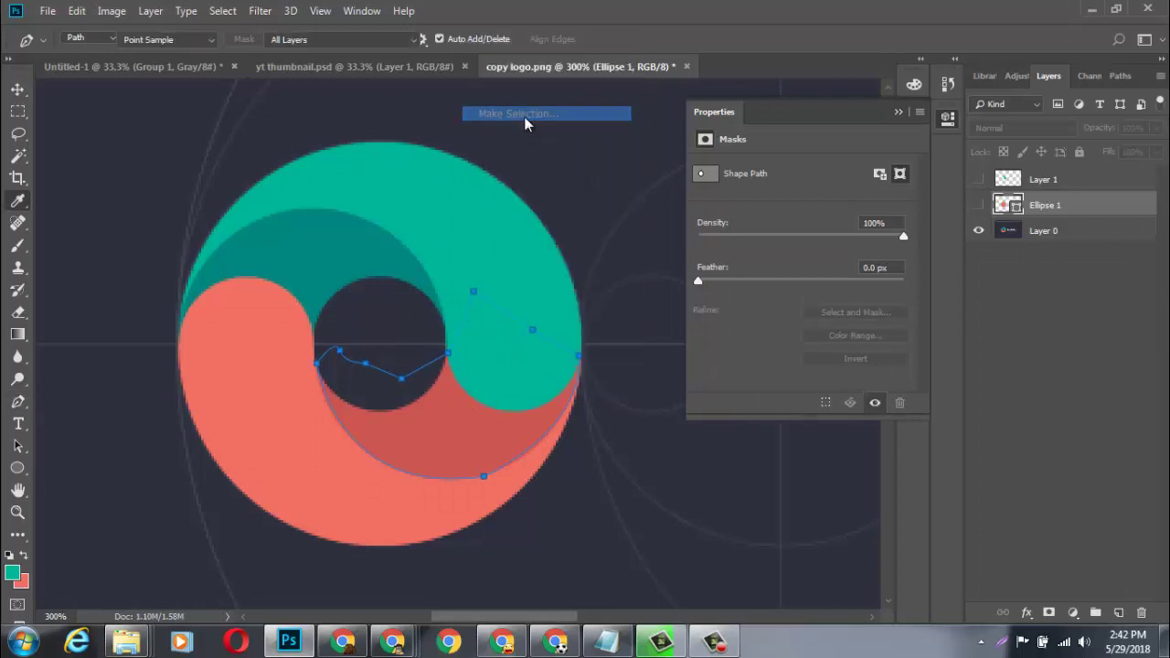
key(Return)
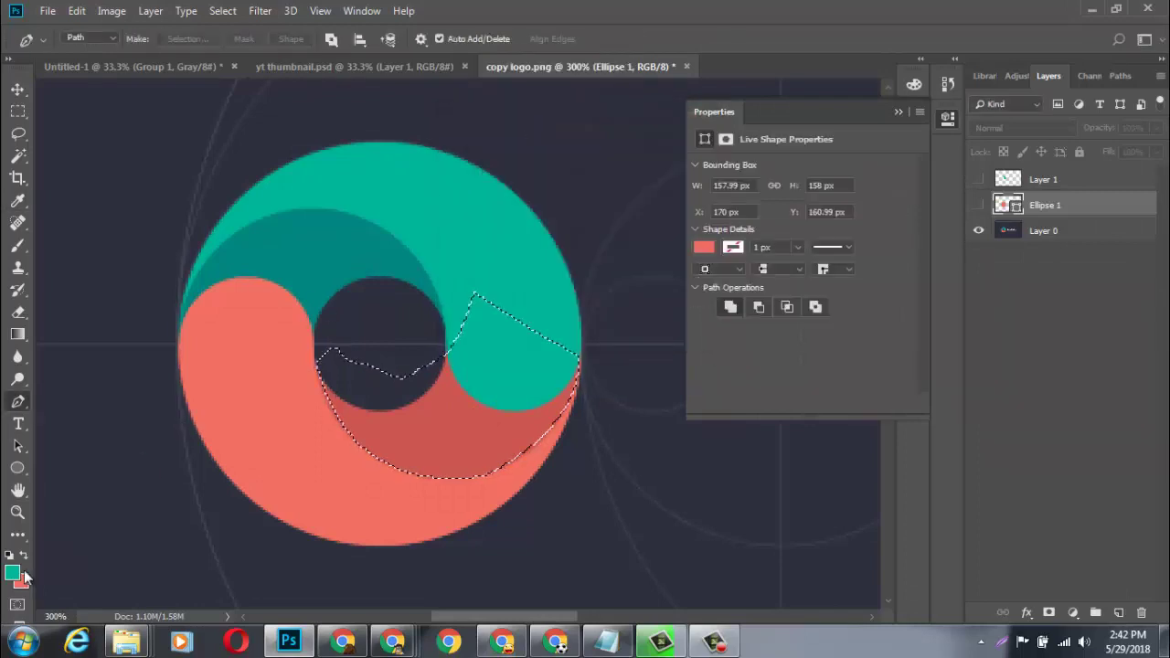
click(13, 572)
click(439, 416)
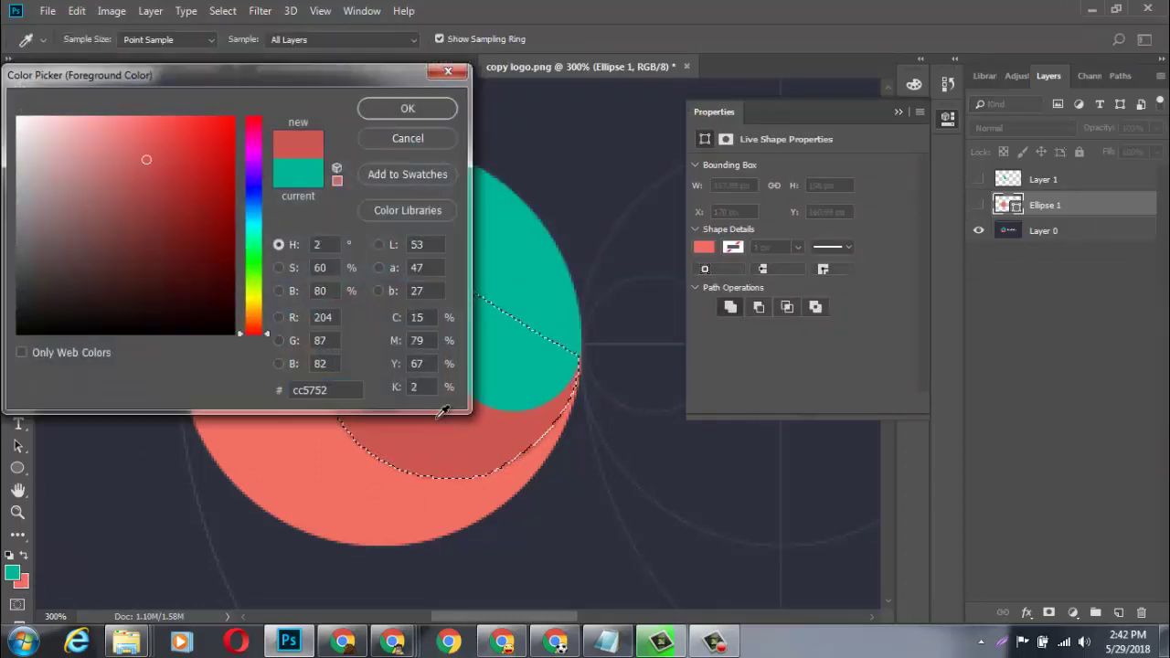
click(408, 108)
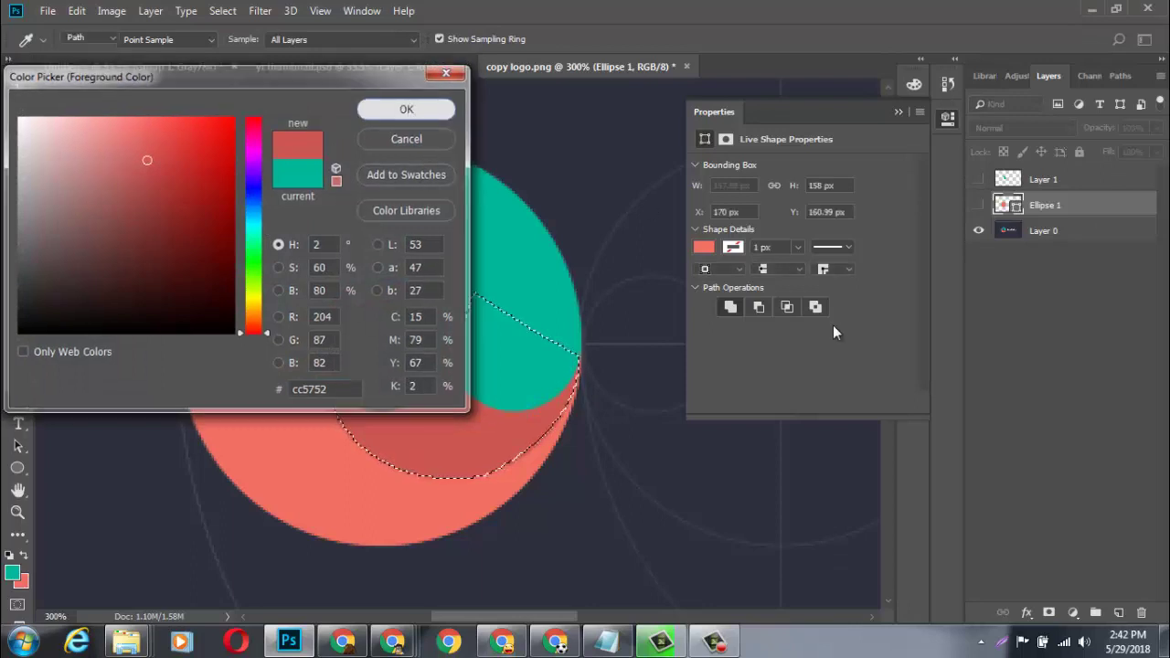
Fill the selection with the darker coral on new Layer 2, then hide Layers 1 and 2.
click(1119, 613)
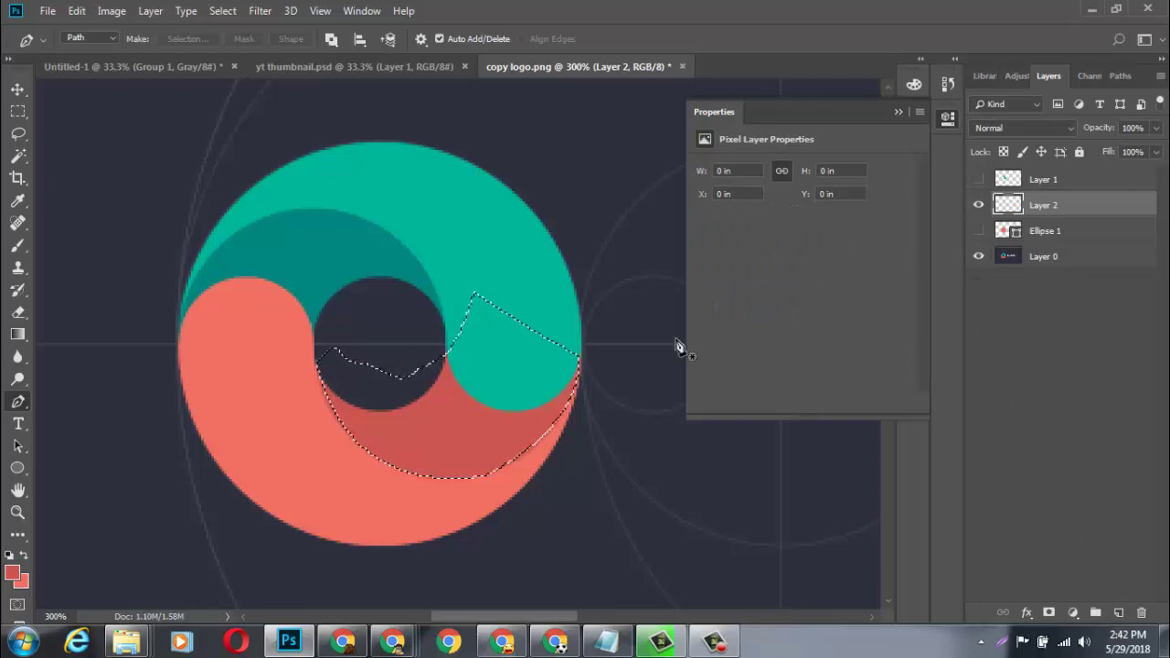
key(alt+BackSpace)
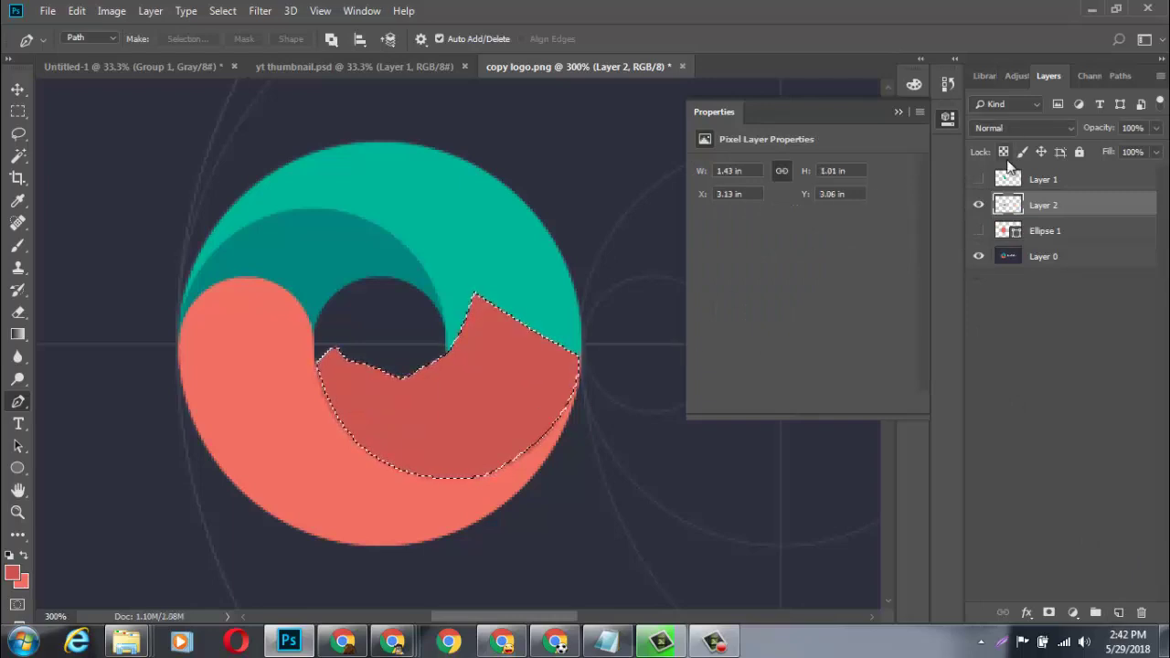
key(ctrl+d)
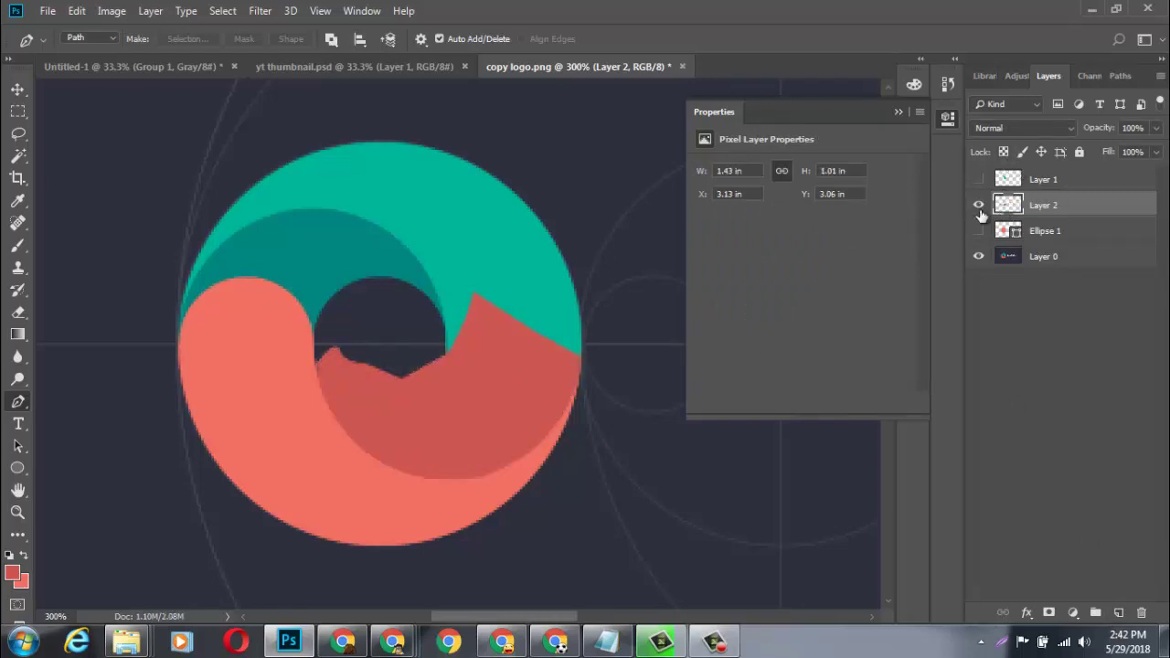
click(980, 180)
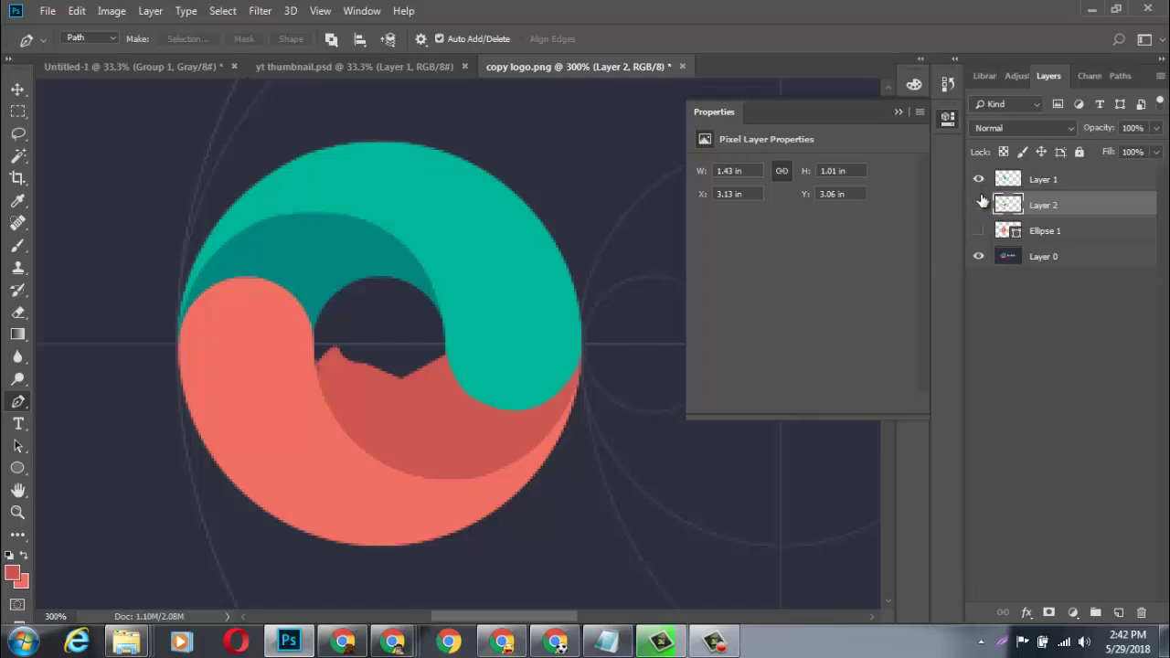
click(978, 205)
click(979, 179)
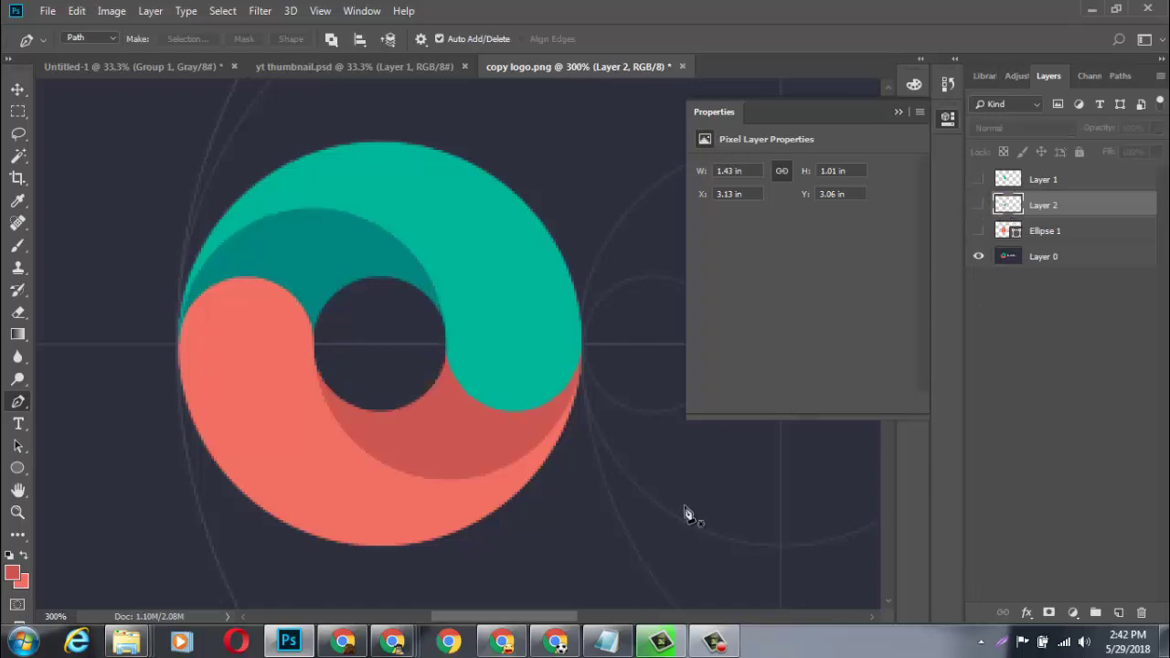
Trace a Pen path around the dark teal band on the ring's upper left.
click(443, 321)
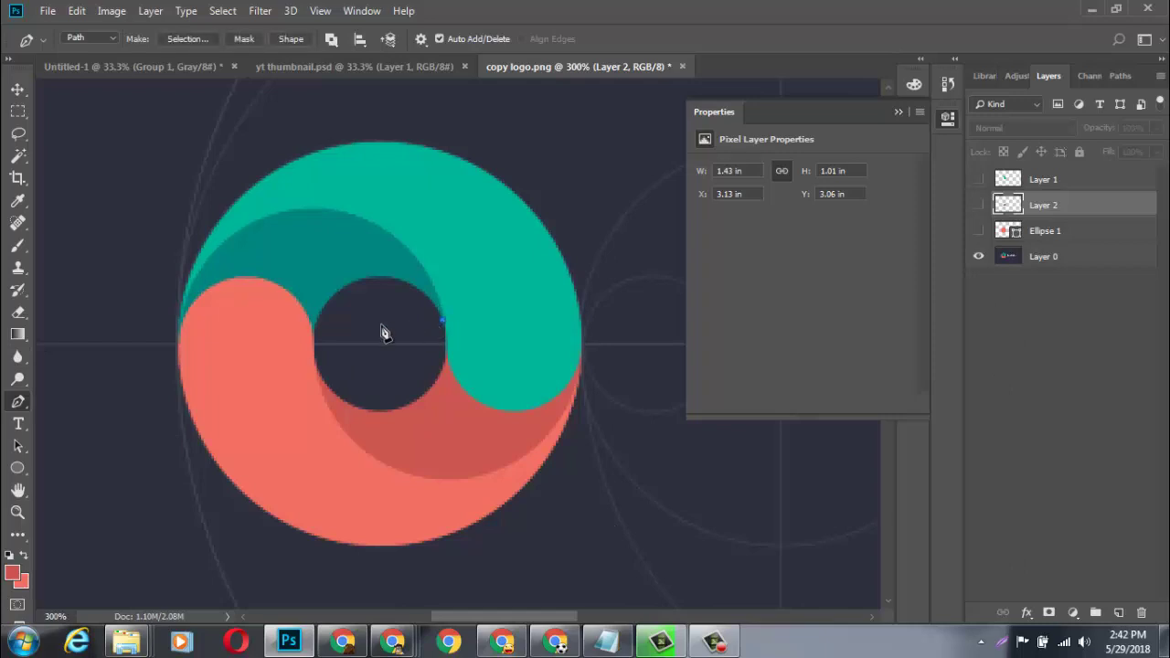
click(314, 332)
drag(194, 281, 174, 290)
drag(159, 377, 163, 385)
alt+click(180, 344)
drag(381, 181, 397, 176)
drag(450, 258, 471, 296)
right_click(411, 314)
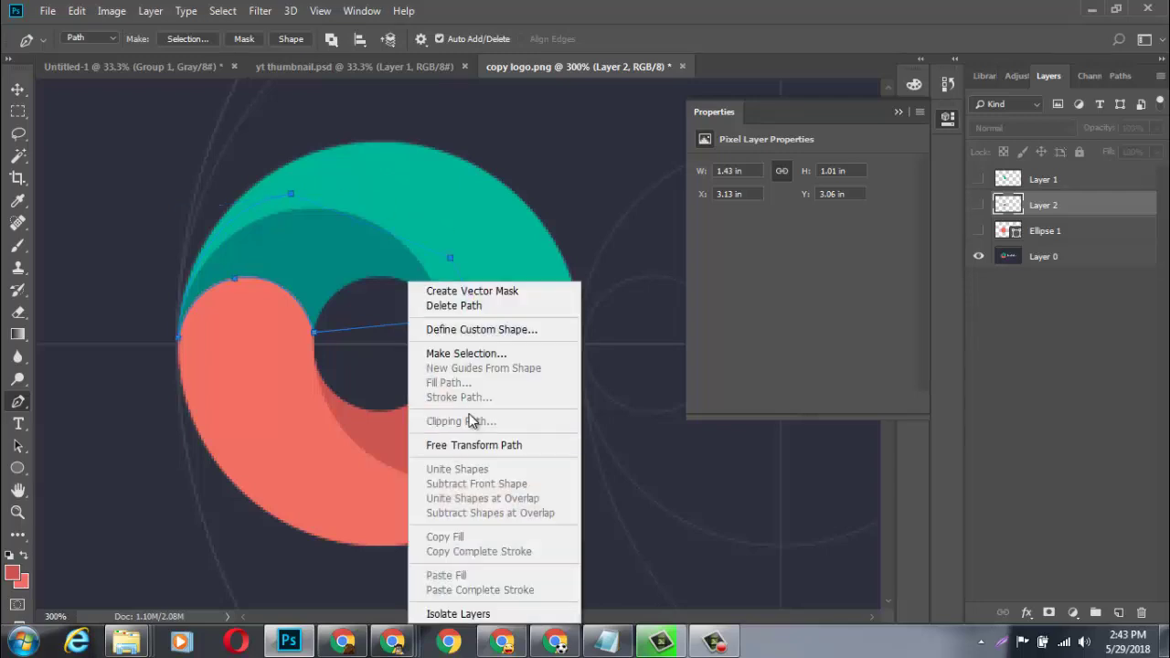
Turn the path into a selection and set the foreground to teal #00857f.
click(468, 353)
key(Return)
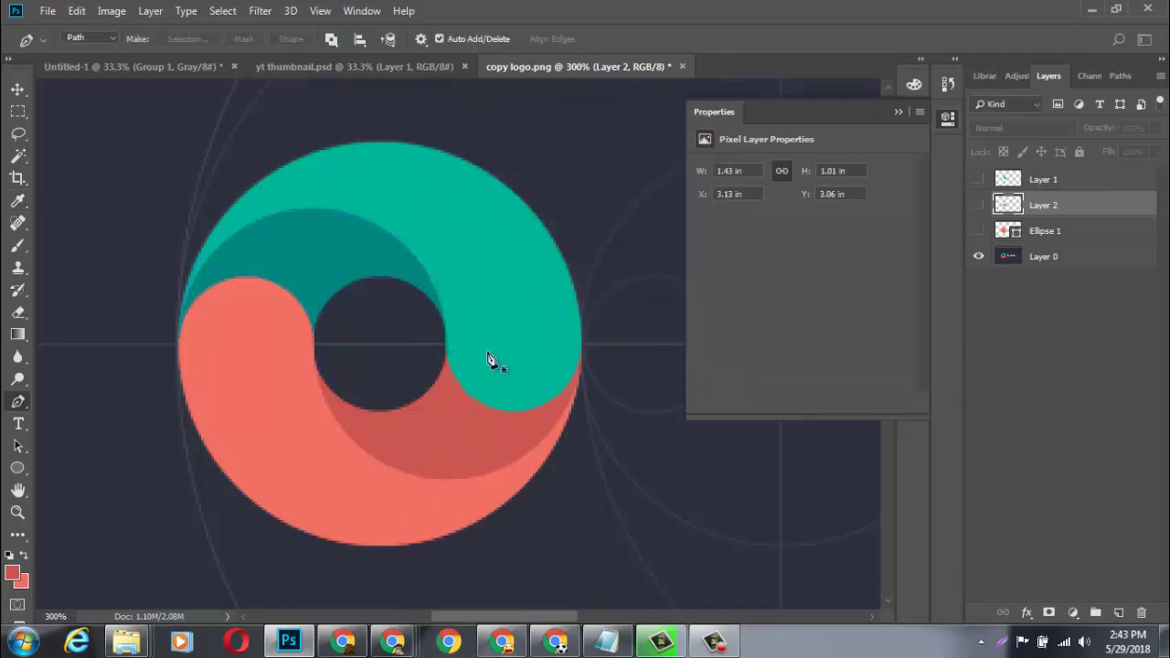
click(13, 574)
drag(362, 75, 384, 284)
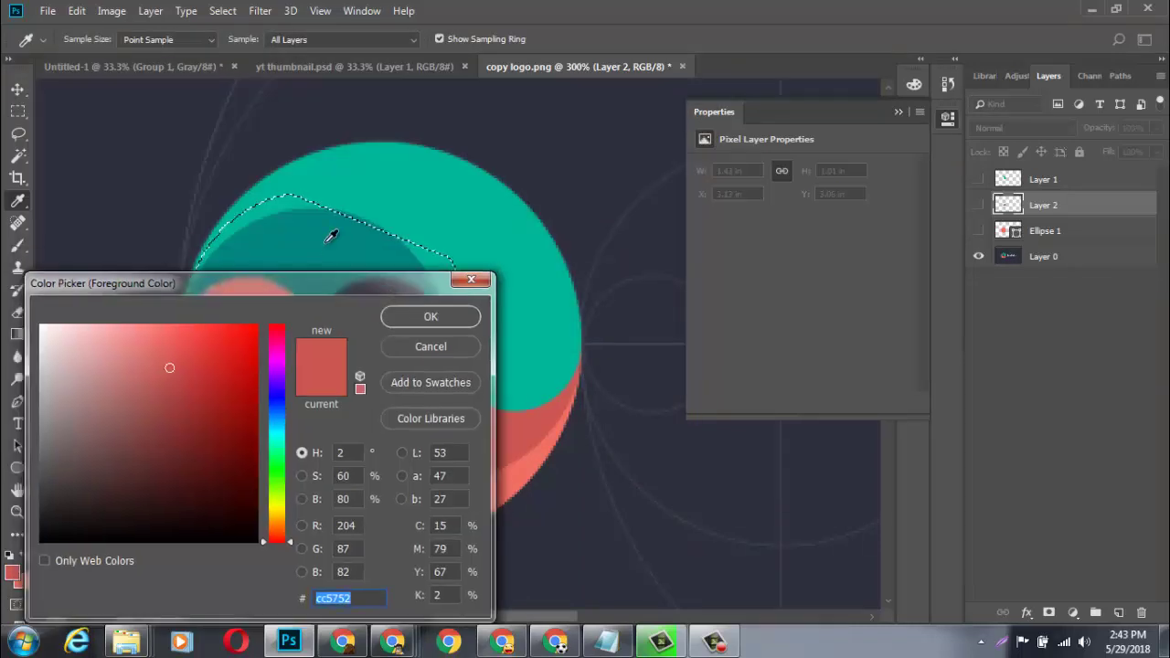
click(331, 236)
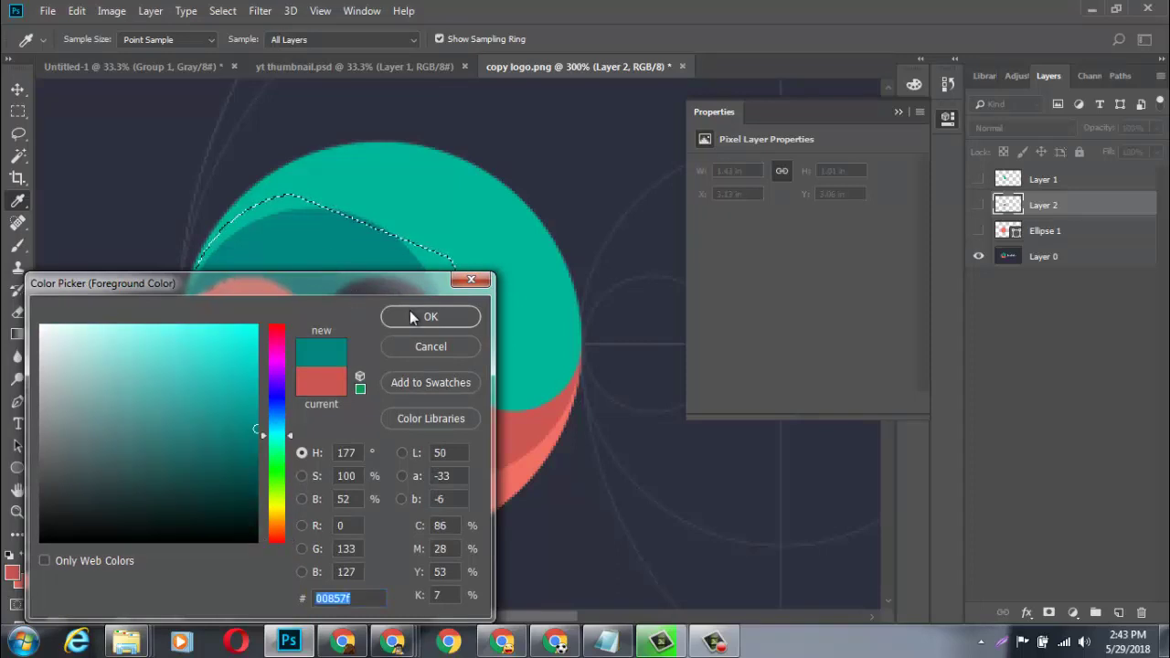
click(431, 316)
Fill the band selection with teal on a new layer and deselect.
key(p)
click(1119, 613)
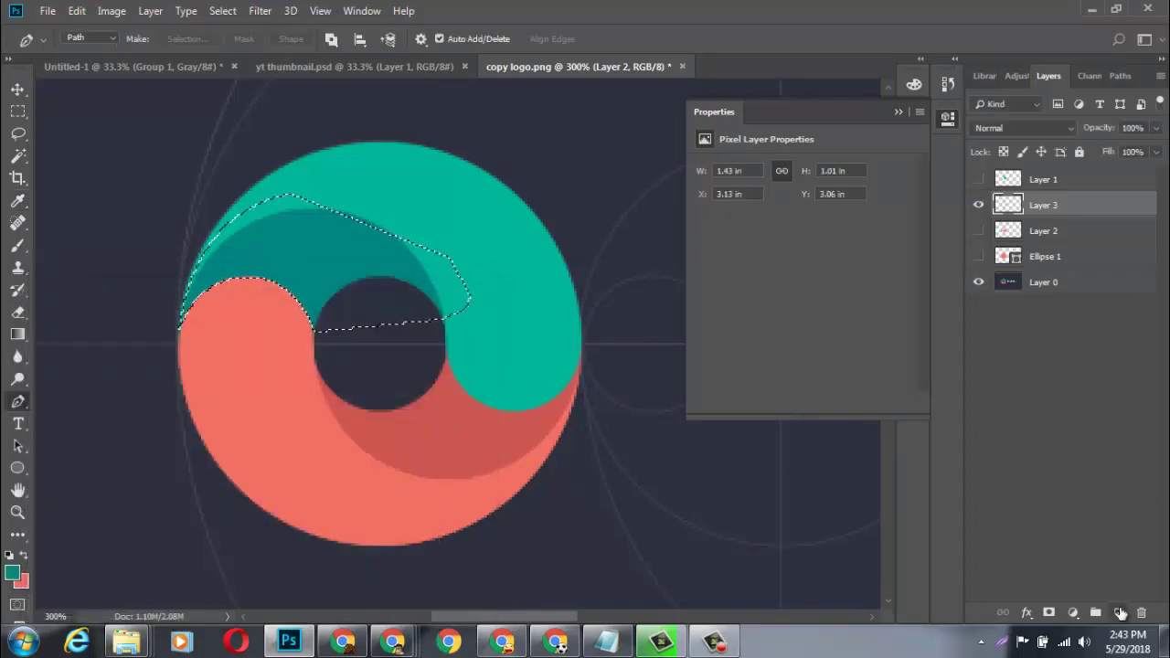
key(alt+BackSpace)
key(ctrl+d)
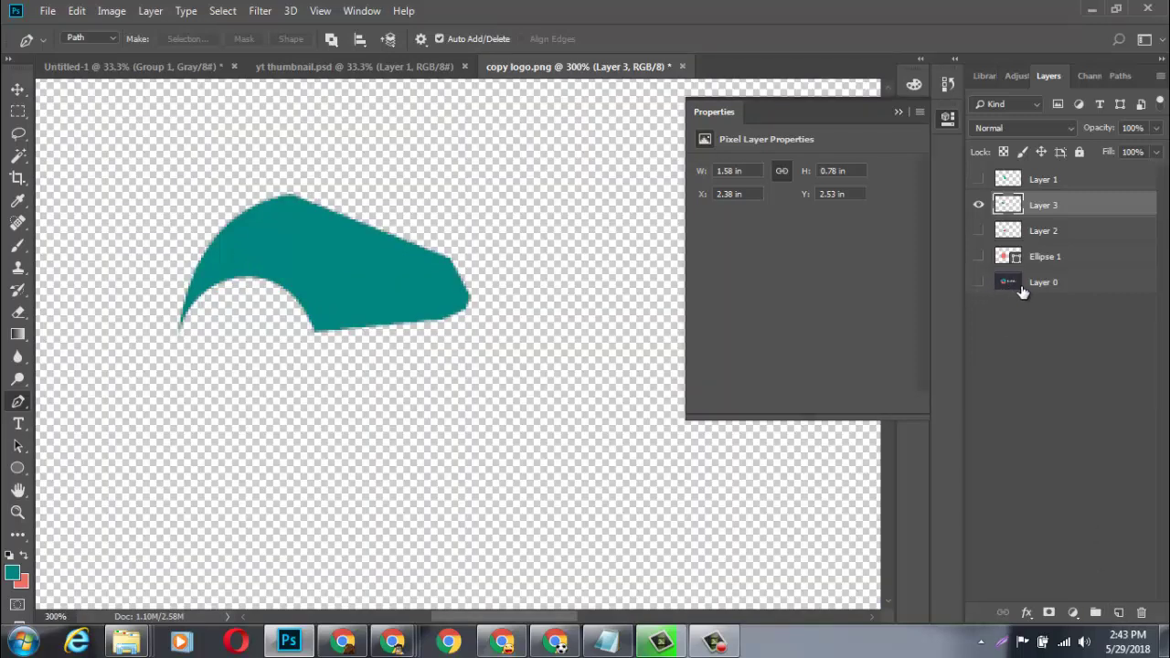
Hide the reference, fill new Layer 4 with near-black #041b1a, and show the rebuilt layers.
click(1024, 286)
click(1120, 613)
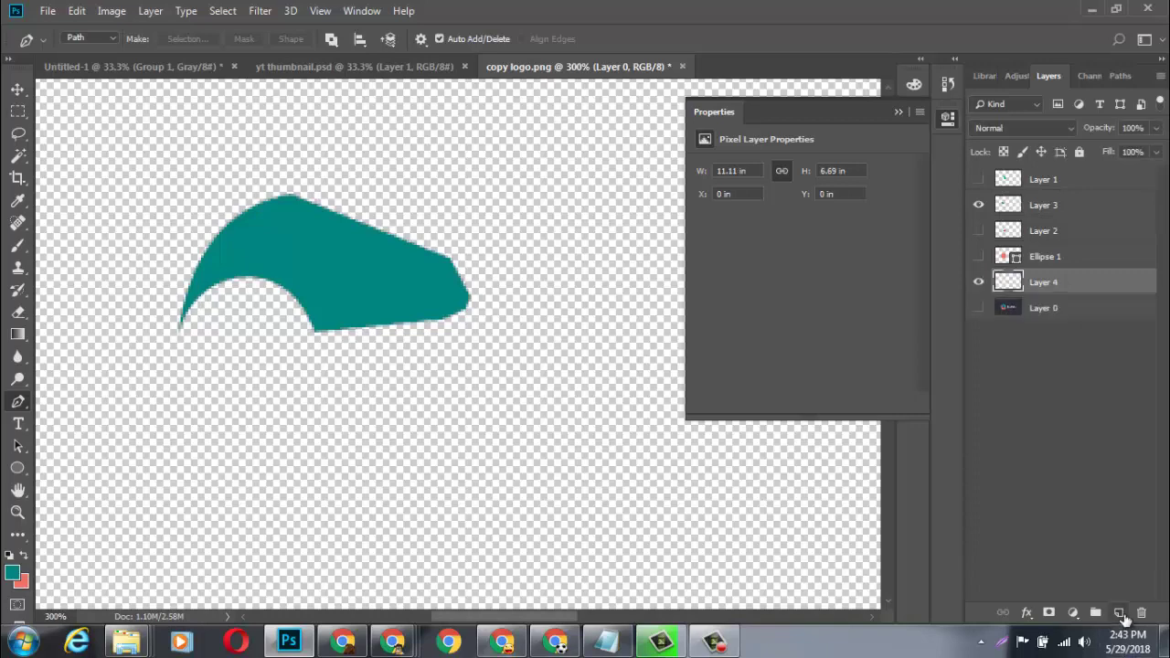
key(alt+BackSpace)
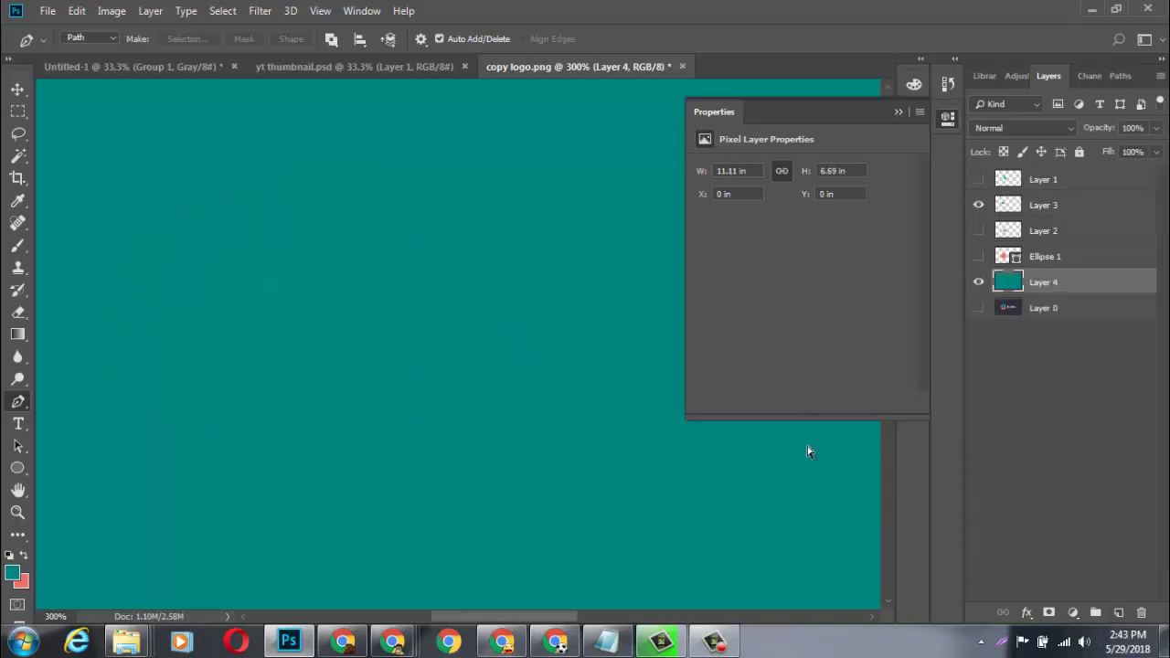
key(ctrl+z)
click(12, 573)
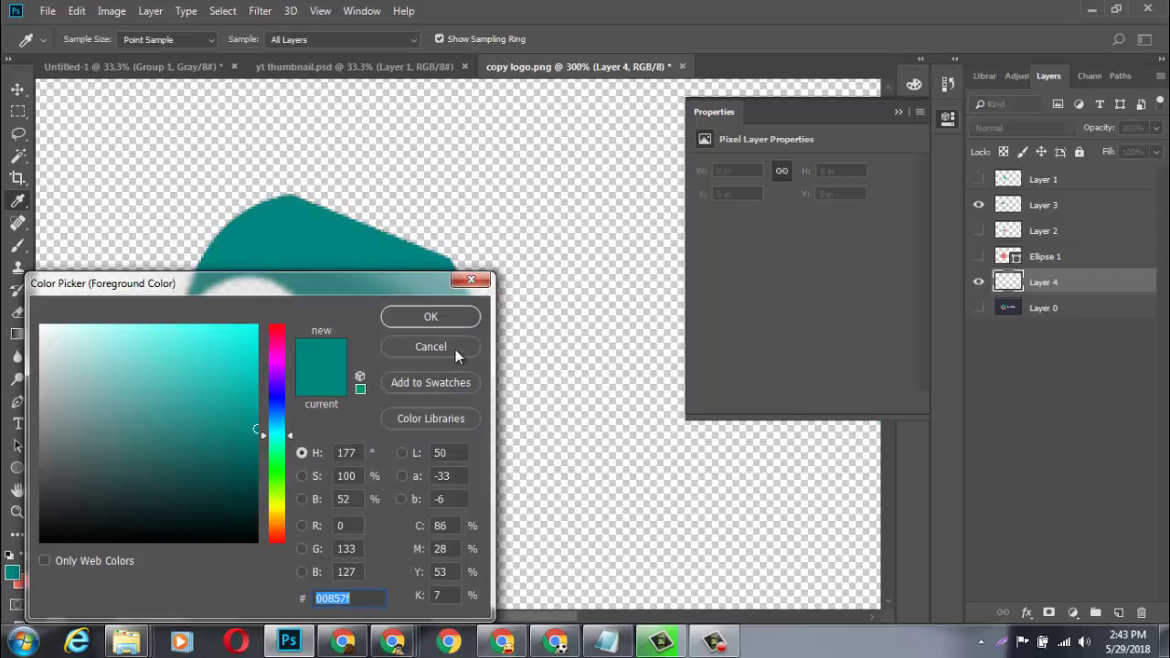
drag(222, 497, 225, 520)
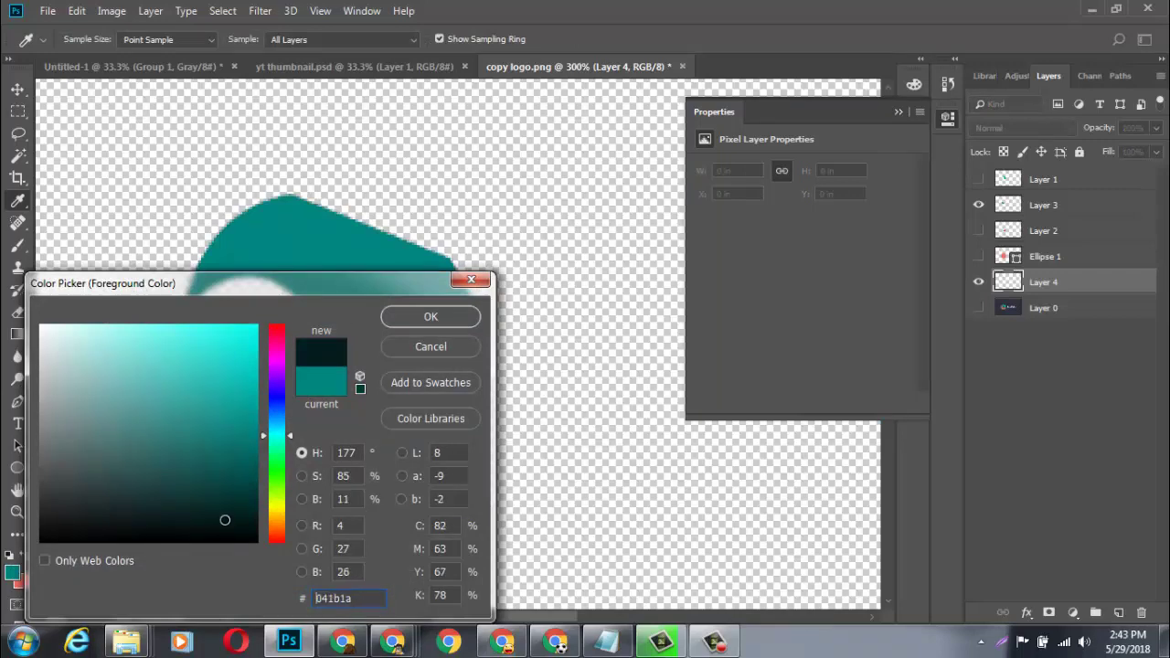
key(Return)
key(p)
key(alt+BackSpace)
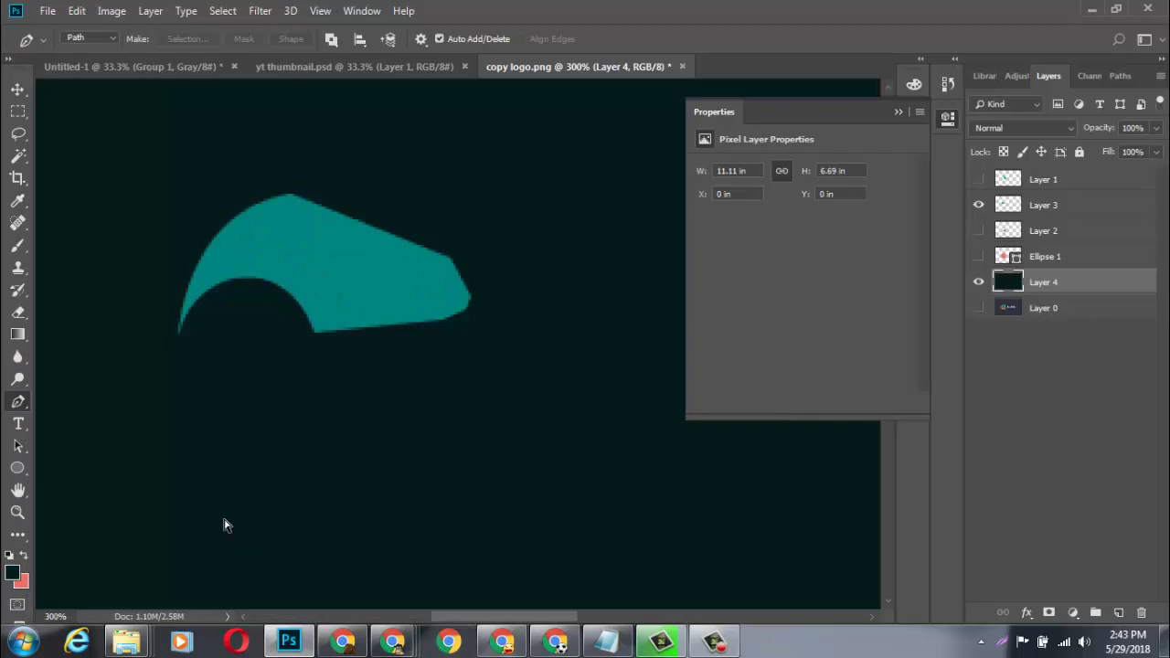
drag(979, 257, 978, 181)
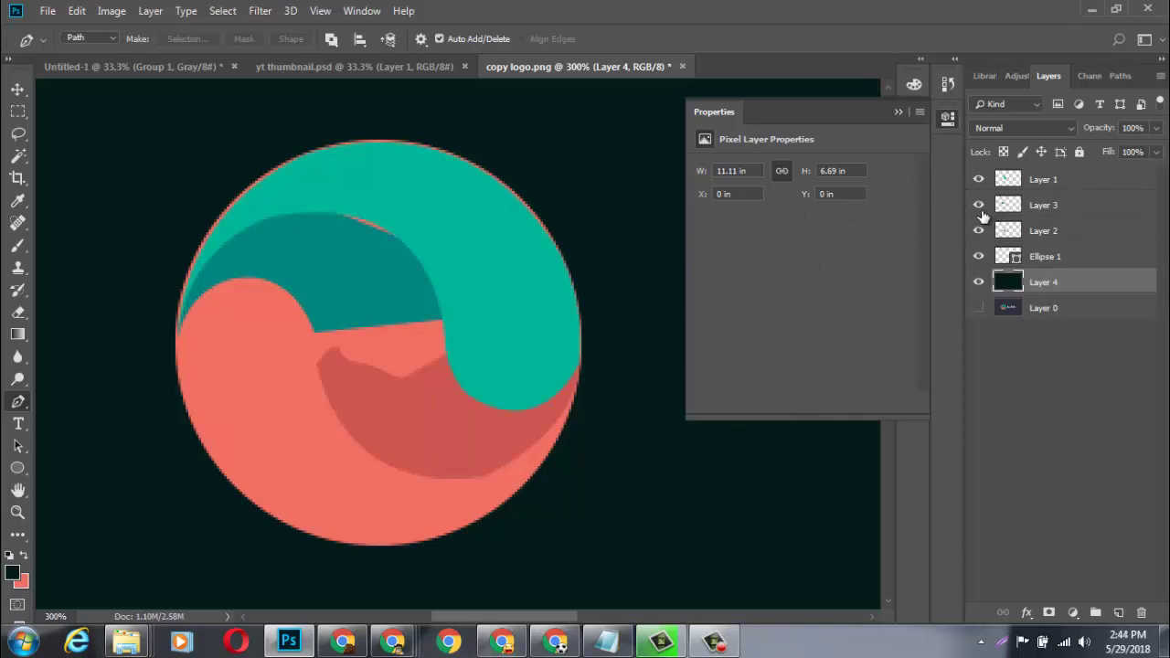
Sample teal #00857f and brush-smooth the dark teal band's top edge on Layer 3.
click(980, 205)
click(980, 207)
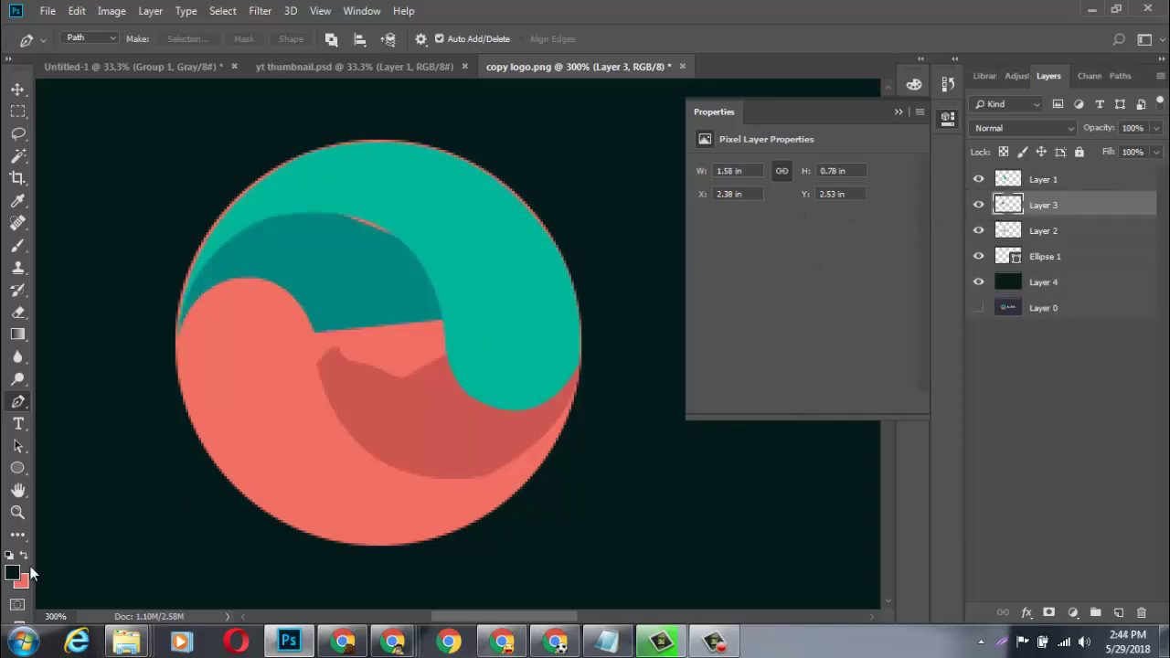
click(13, 574)
click(355, 239)
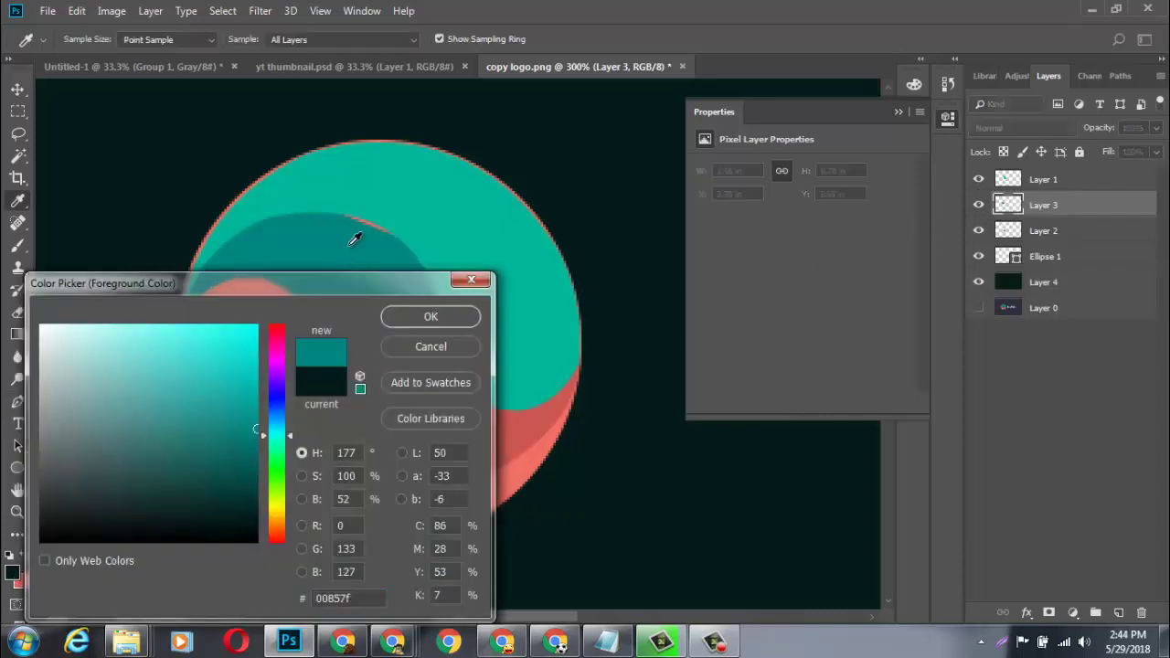
key(Return)
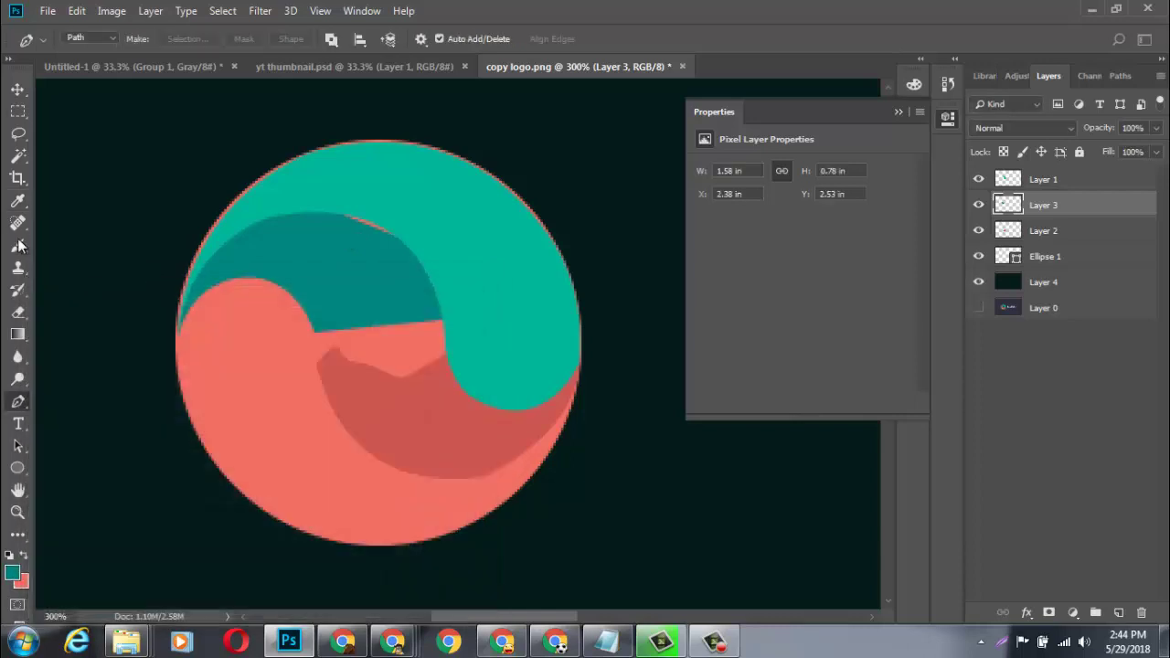
click(17, 245)
mouse_move(437, 240)
mouse_down()
mouse_move(342, 225)
mouse_move(418, 235)
mouse_up()
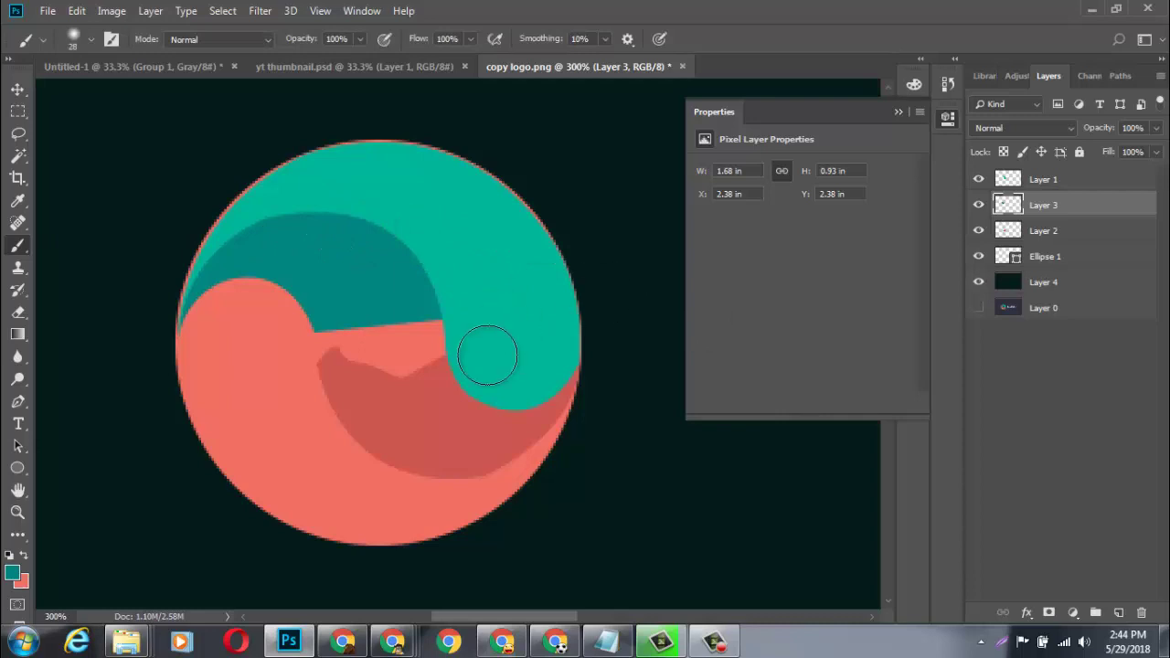
Draw a 54 × 54 px teal circle over the ring's centre and rasterize its layer.
click(18, 468)
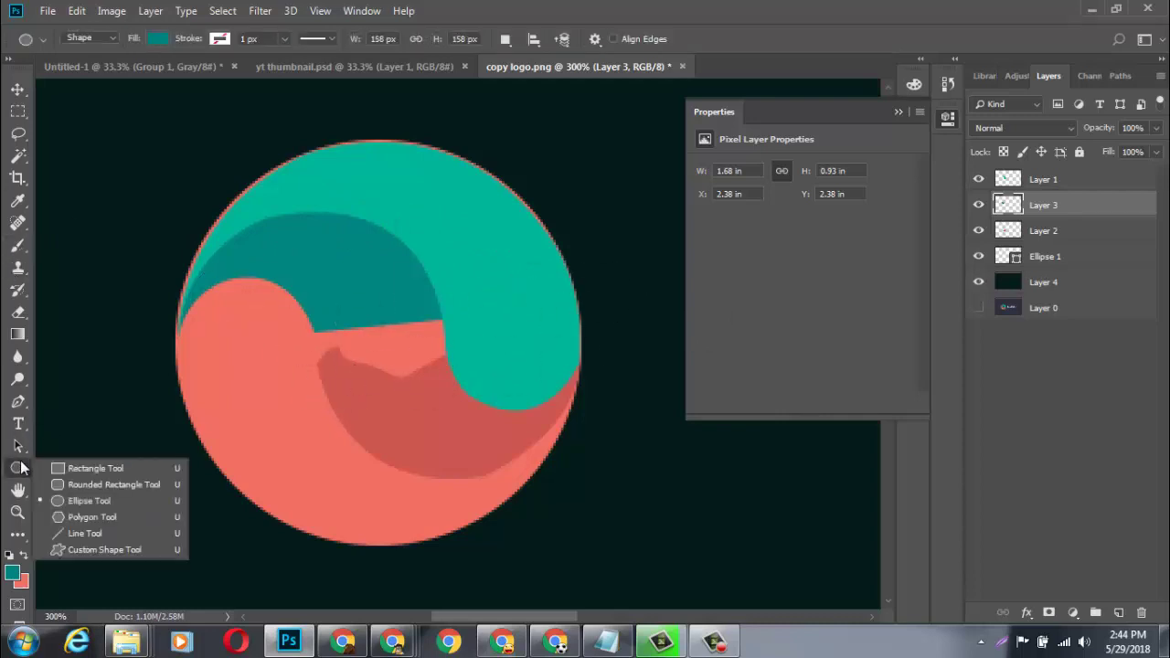
click(75, 500)
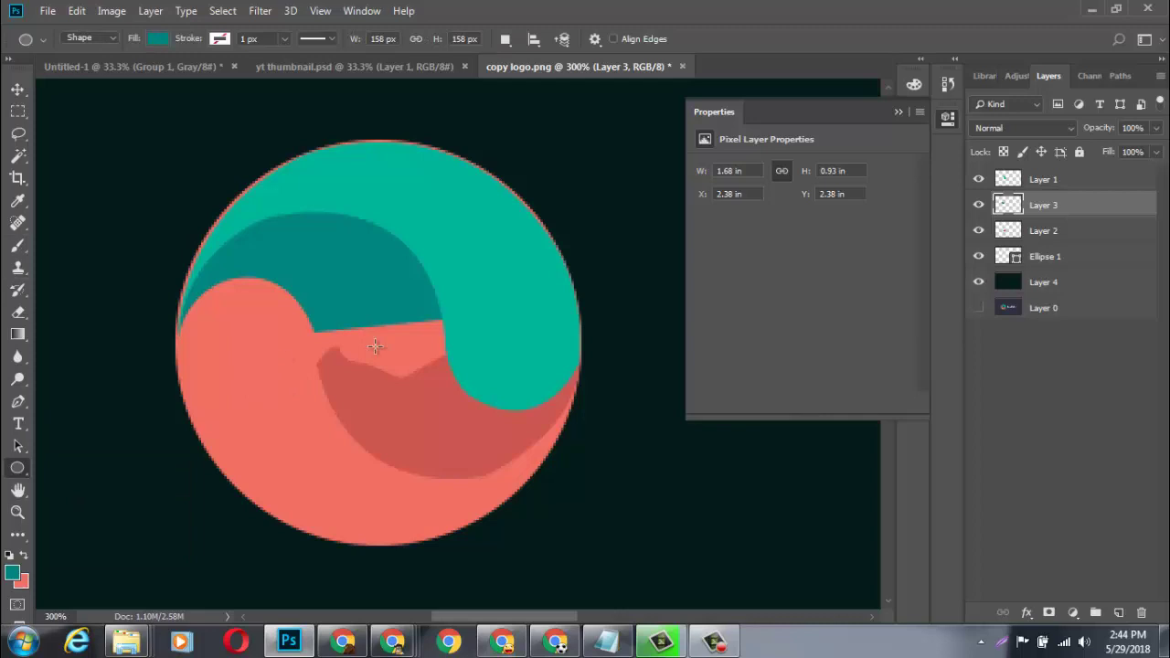
drag(337, 358, 436, 466)
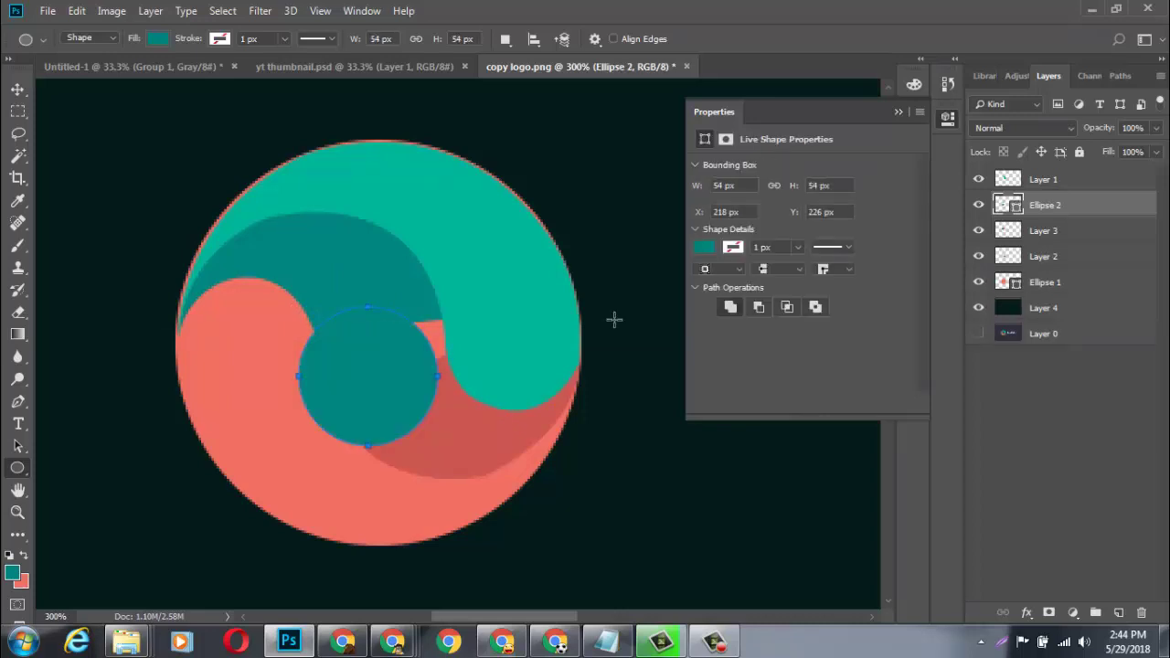
right_click(1013, 207)
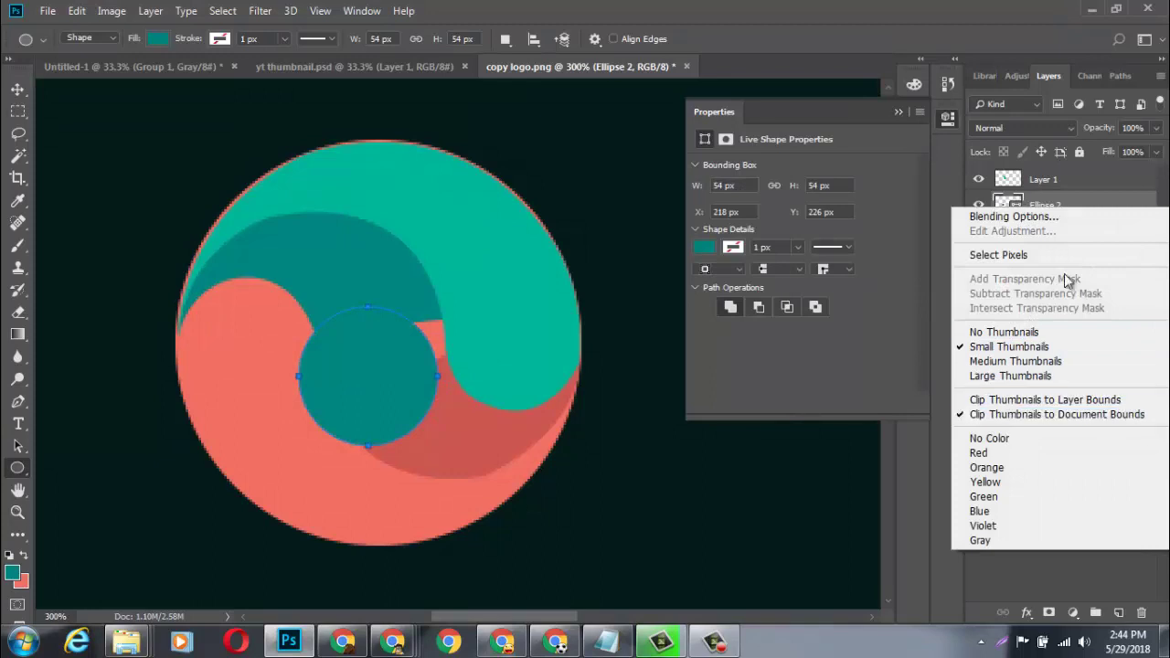
click(1058, 198)
right_click(1058, 198)
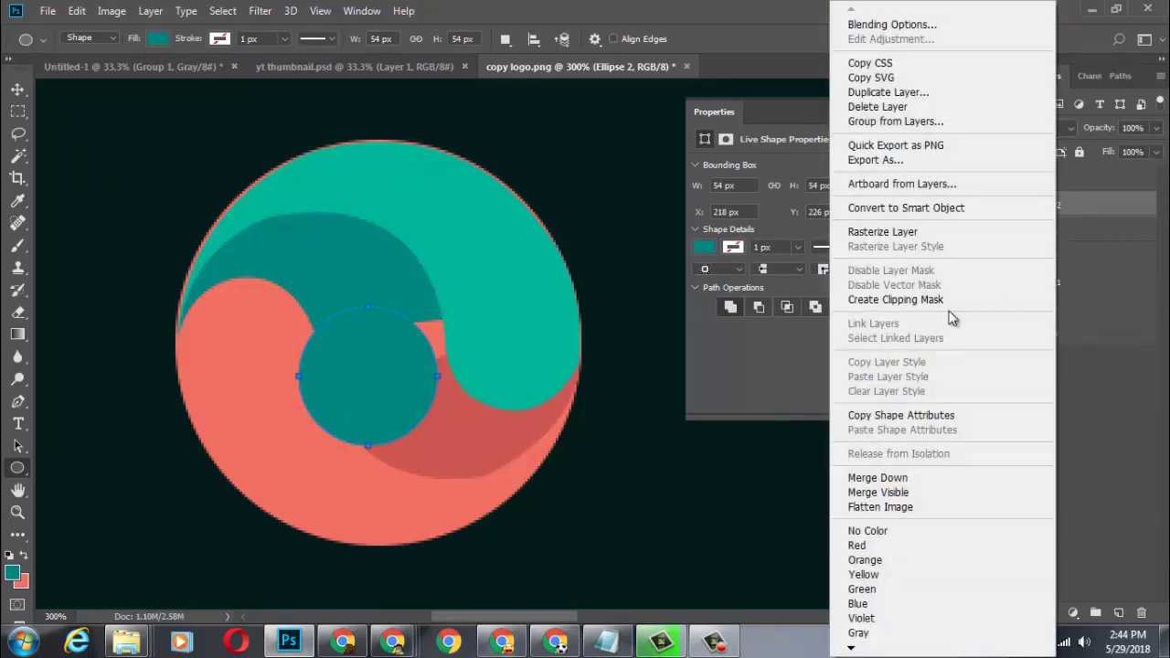
click(947, 235)
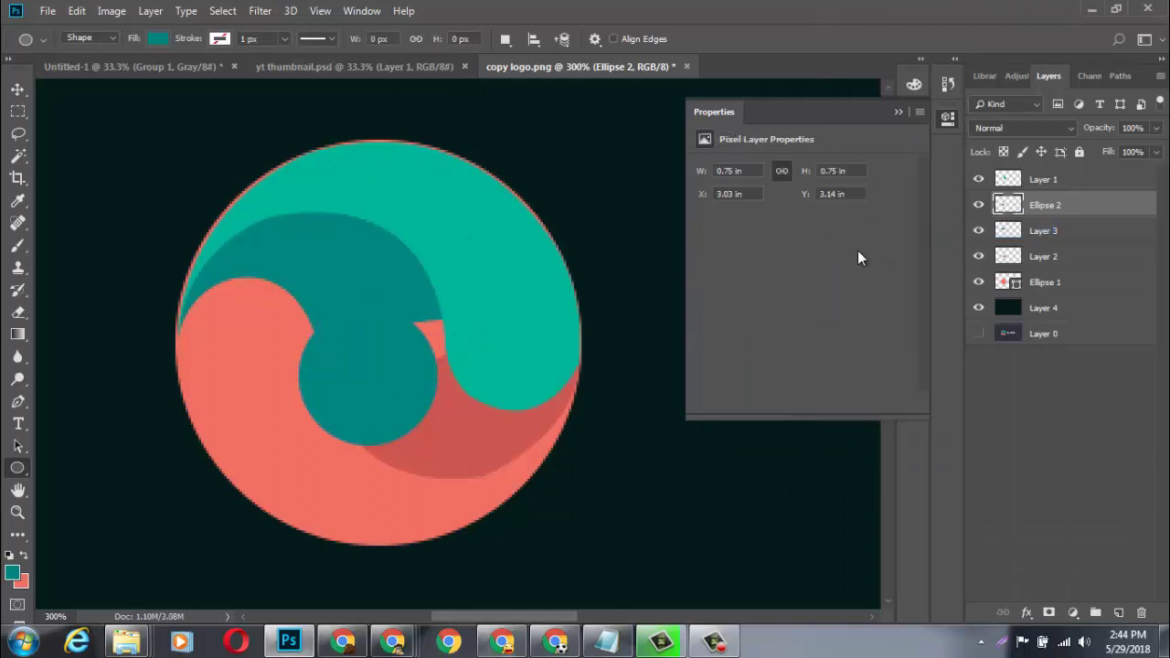
Zoom to 300%, check Ellipse 2's visibility, and drag it to the top of the layer stack.
key(ctrl+minus)
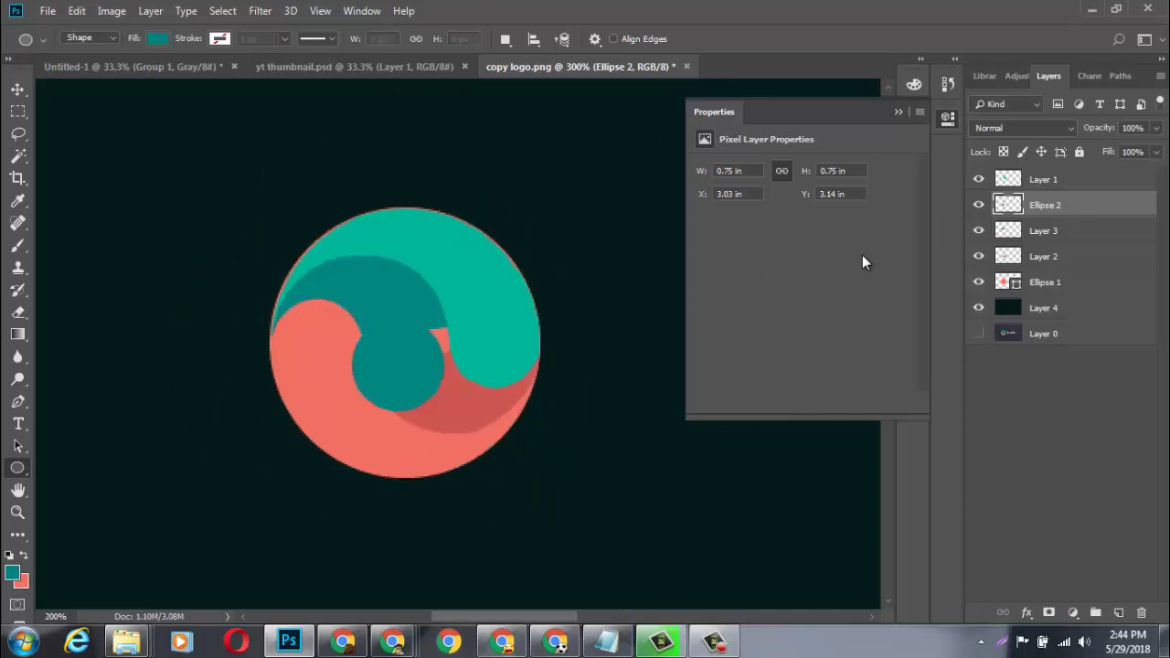
key(ctrl+minus)
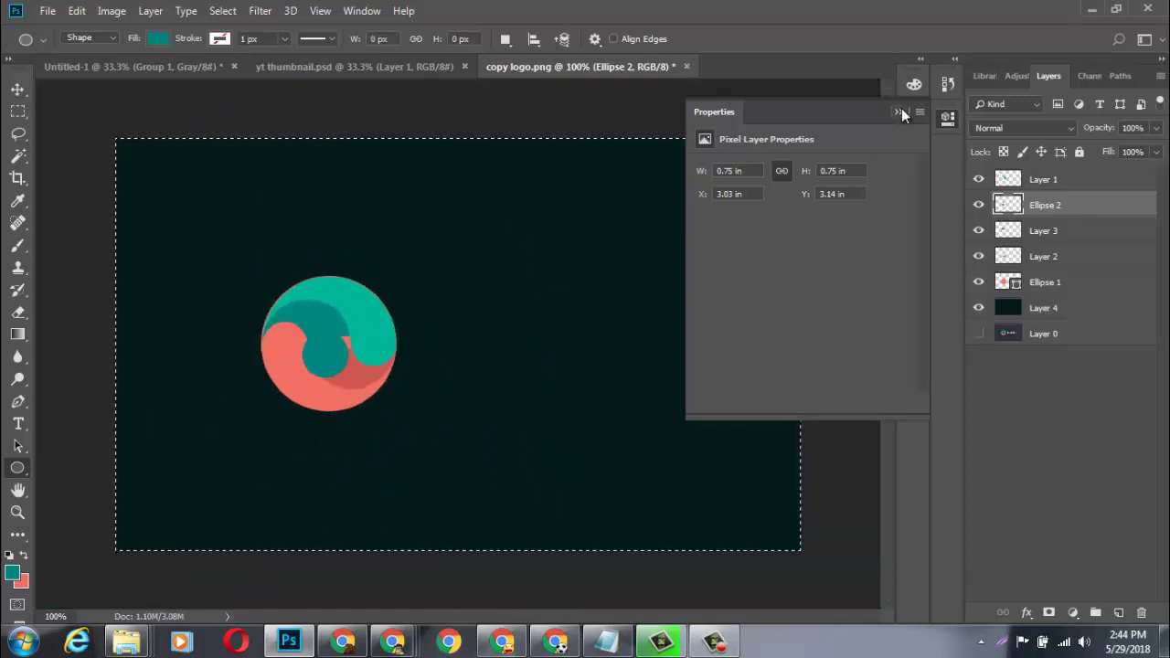
click(899, 111)
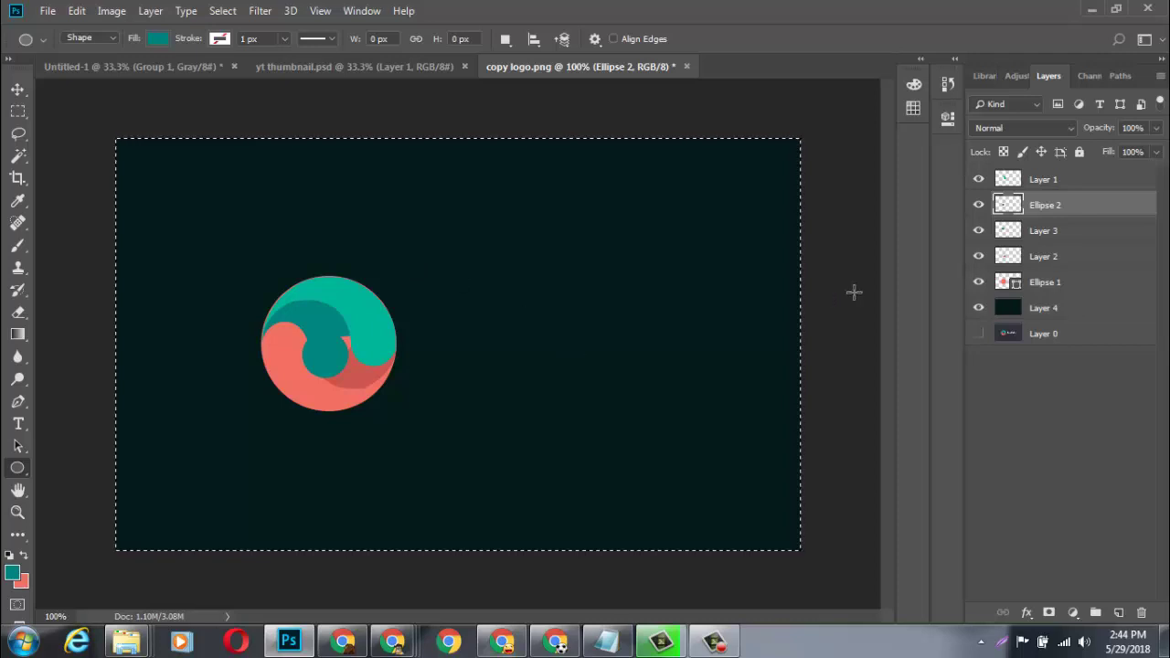
key(ctrl+d)
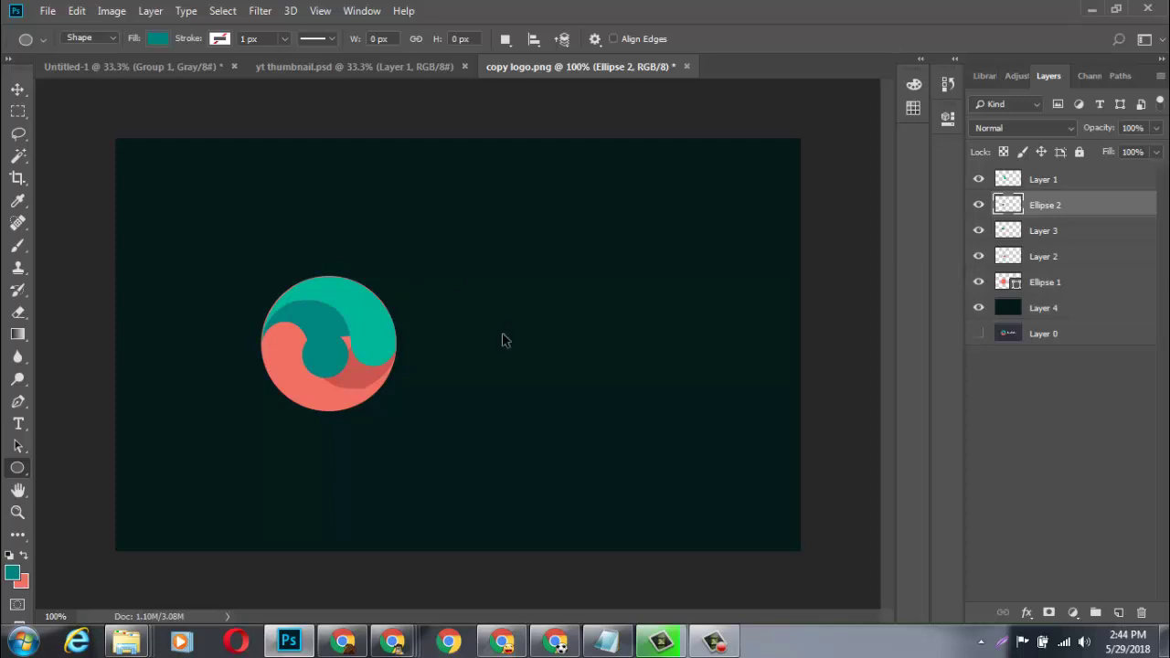
key(ctrl+plus)
key(ctrl+plus)
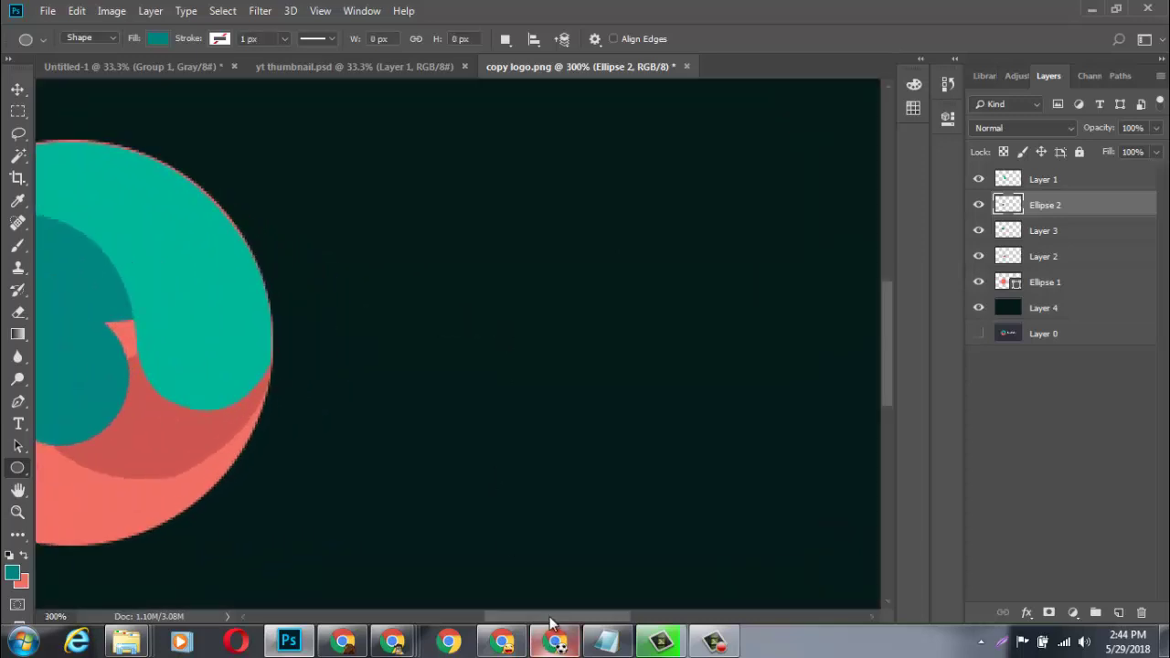
drag(550, 619, 481, 619)
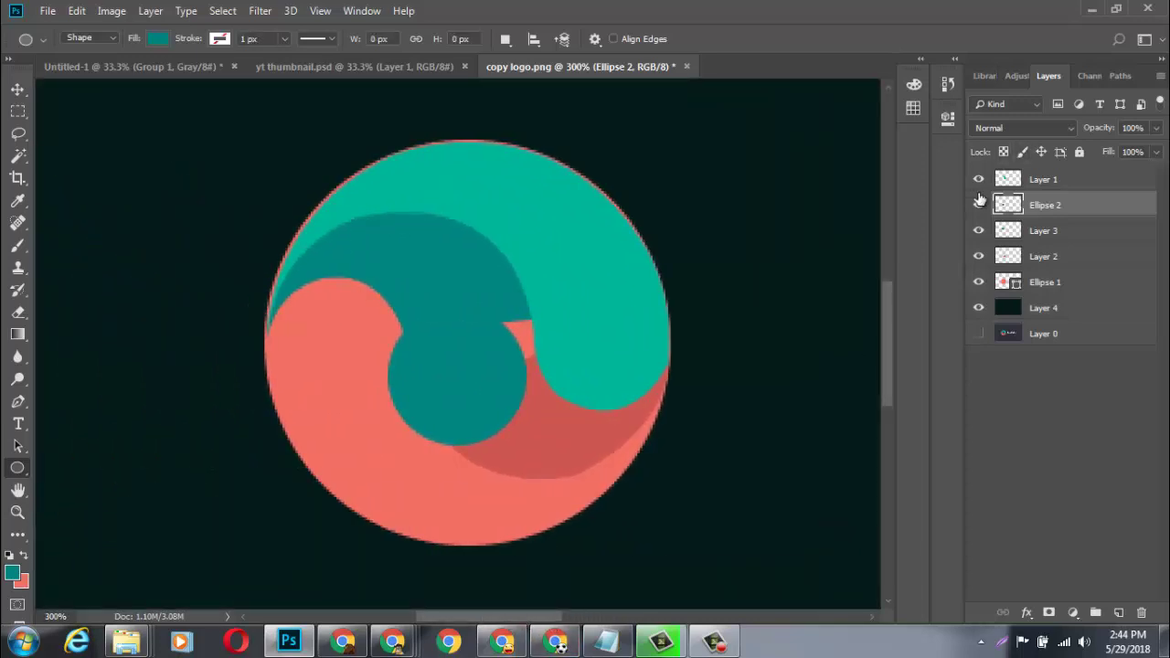
click(979, 204)
click(979, 204)
drag(1010, 179, 1010, 172)
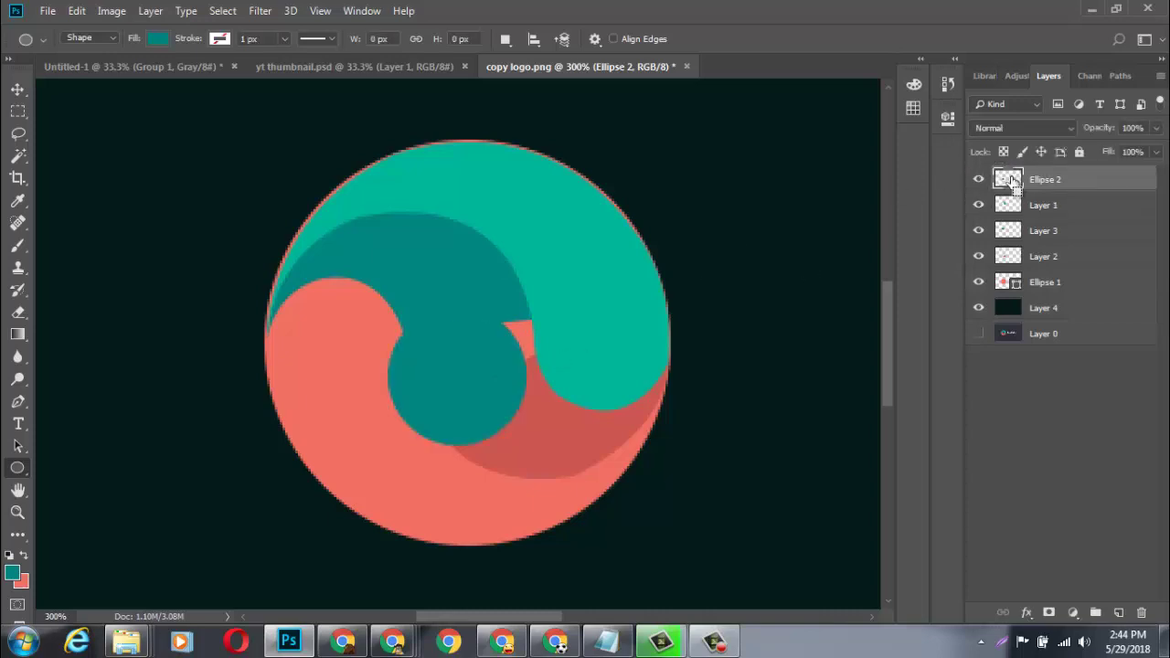
Add a black 000000 Solid Color fill layer clipped to Ellipse 2.
click(1068, 611)
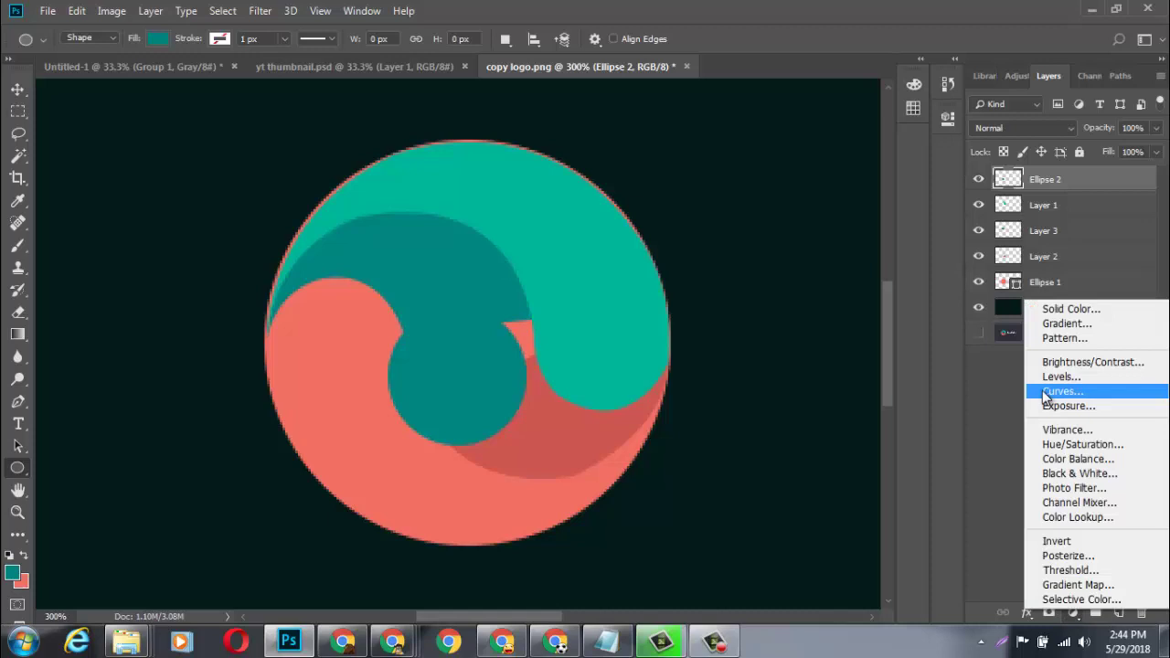
click(1062, 307)
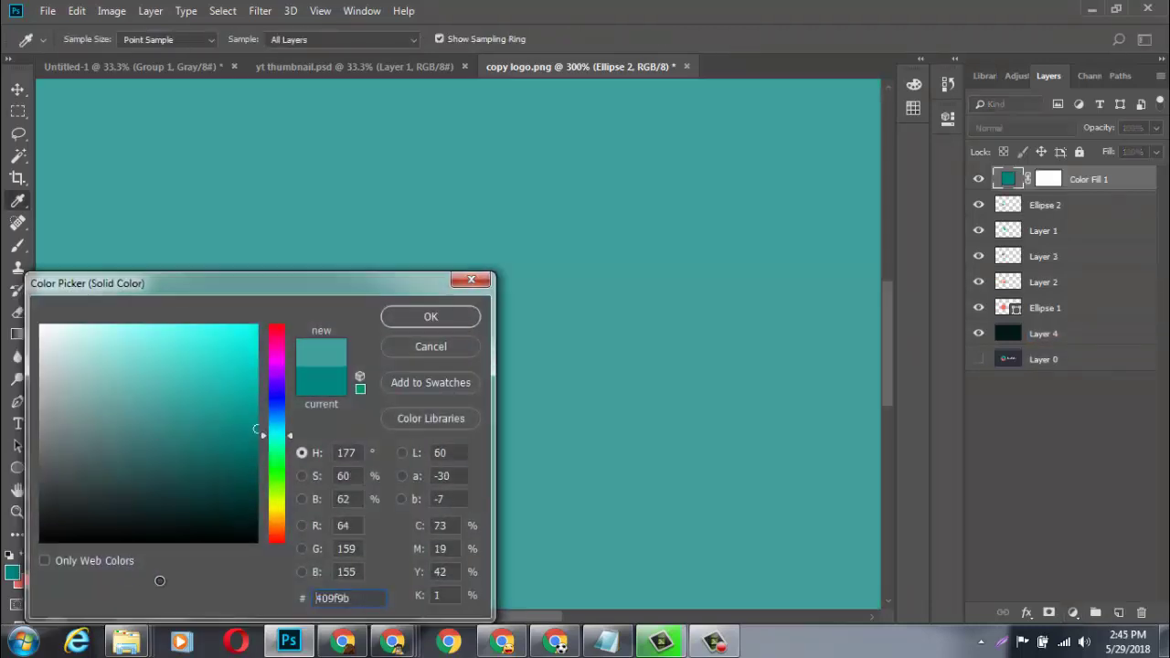
double_click(333, 598)
text(000000)
key(Return)
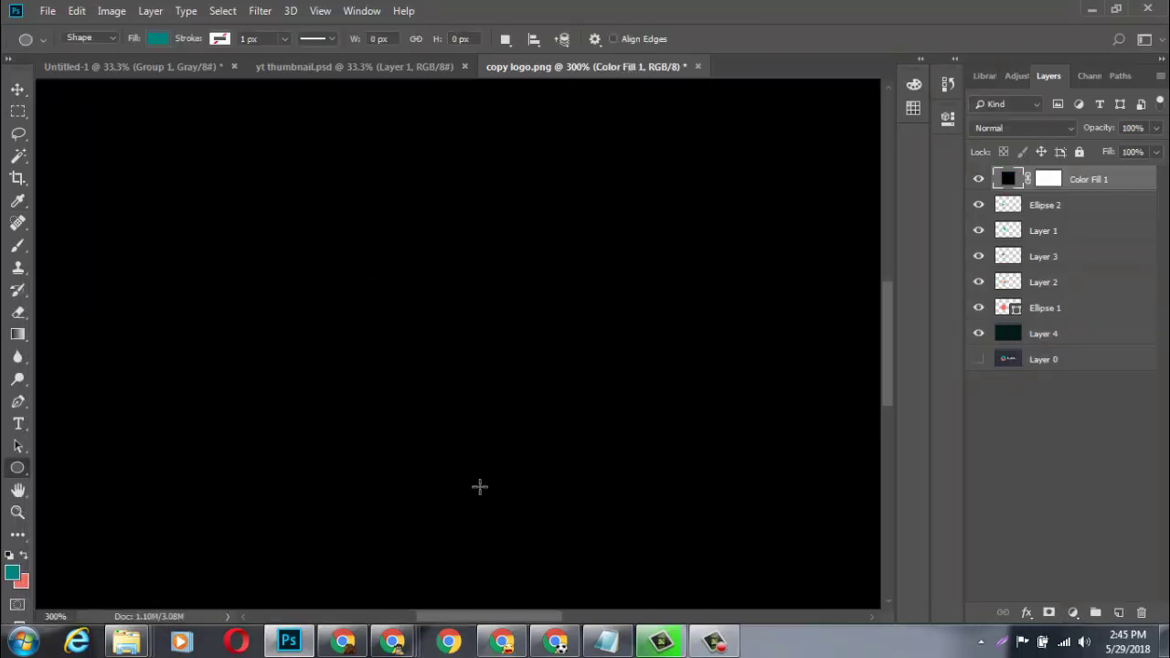
drag(1103, 180, 1104, 184)
alt+click(1103, 183)
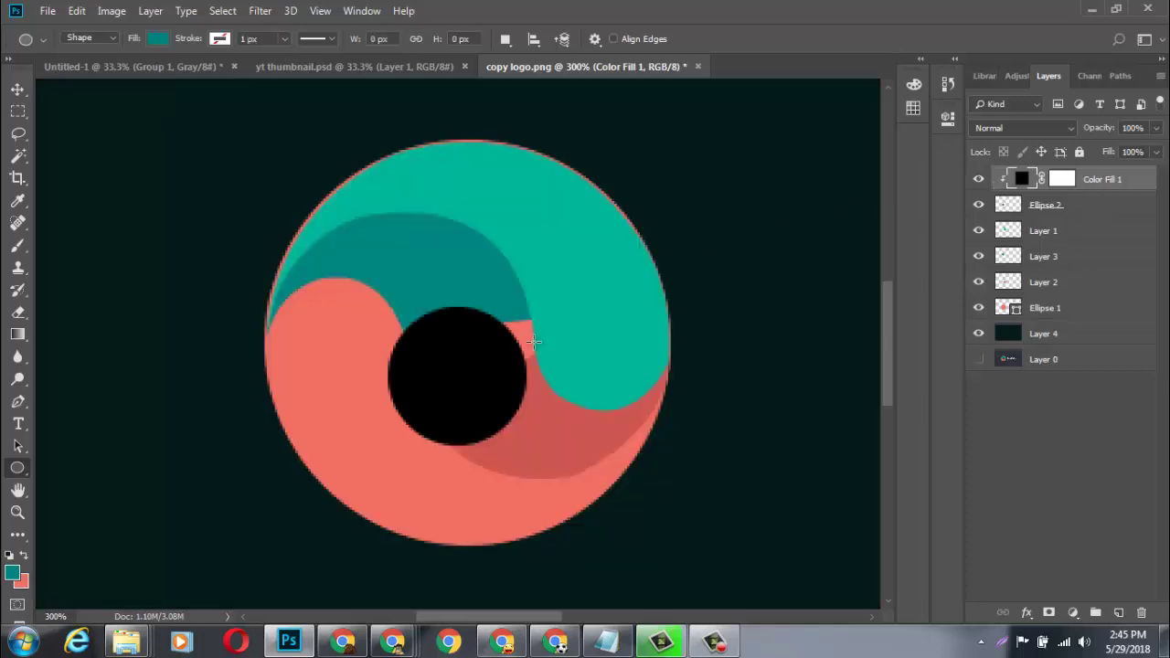
Transform the black centre circle upward and nudge it into the ring's middle.
click(1104, 216)
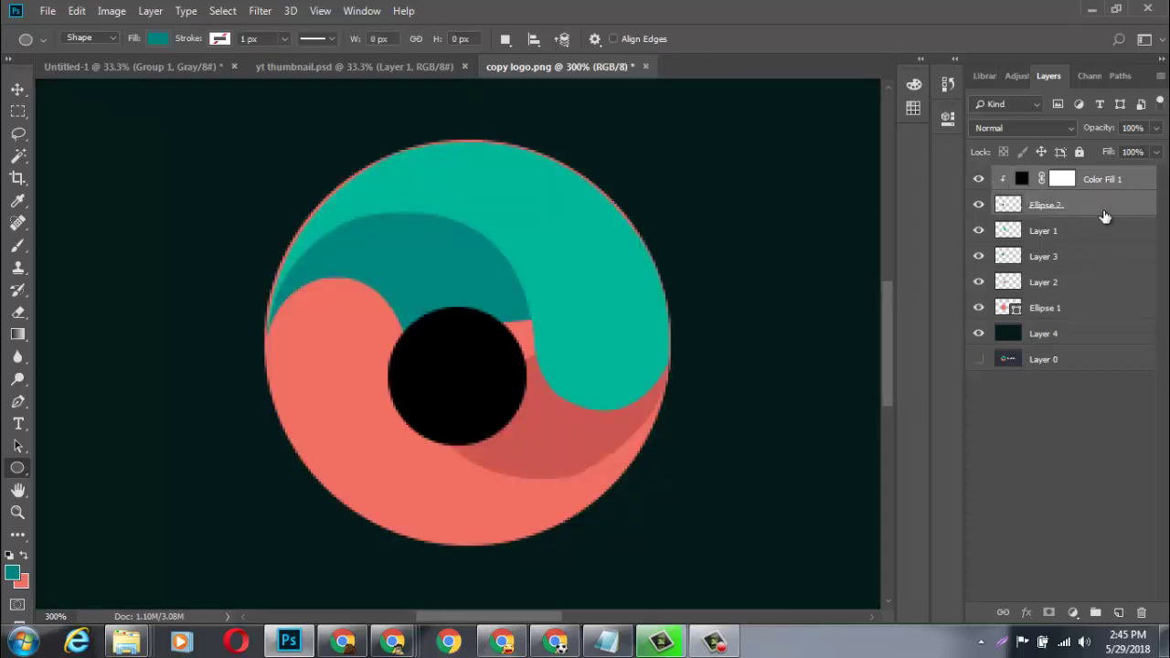
key(ctrl+t)
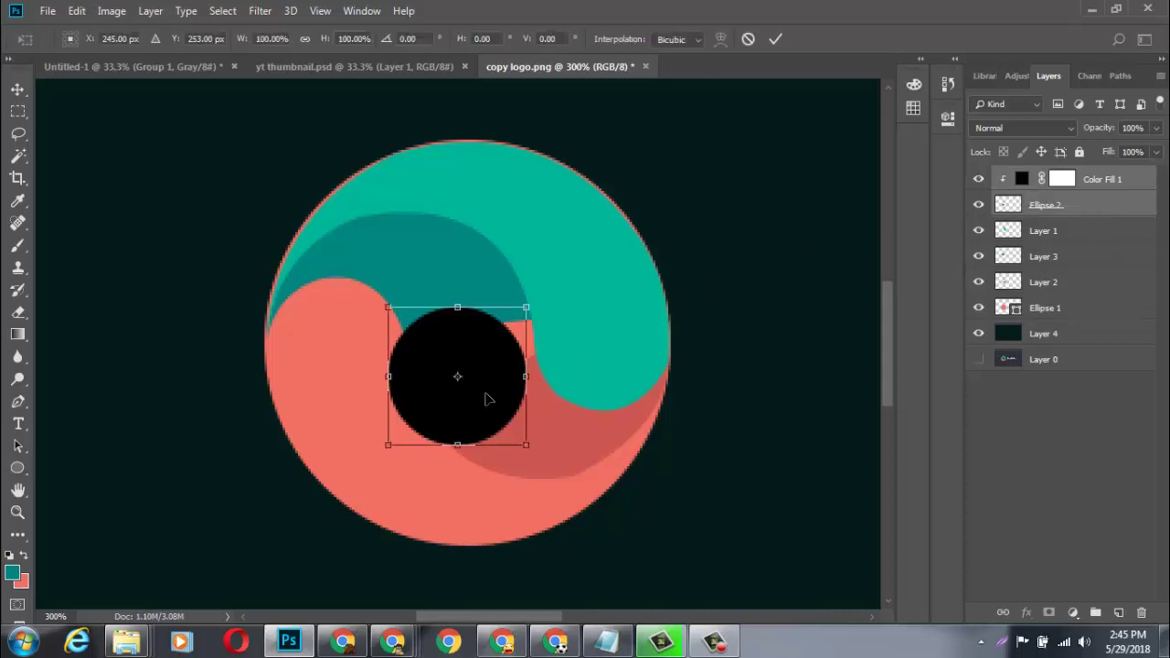
drag(485, 397, 490, 364)
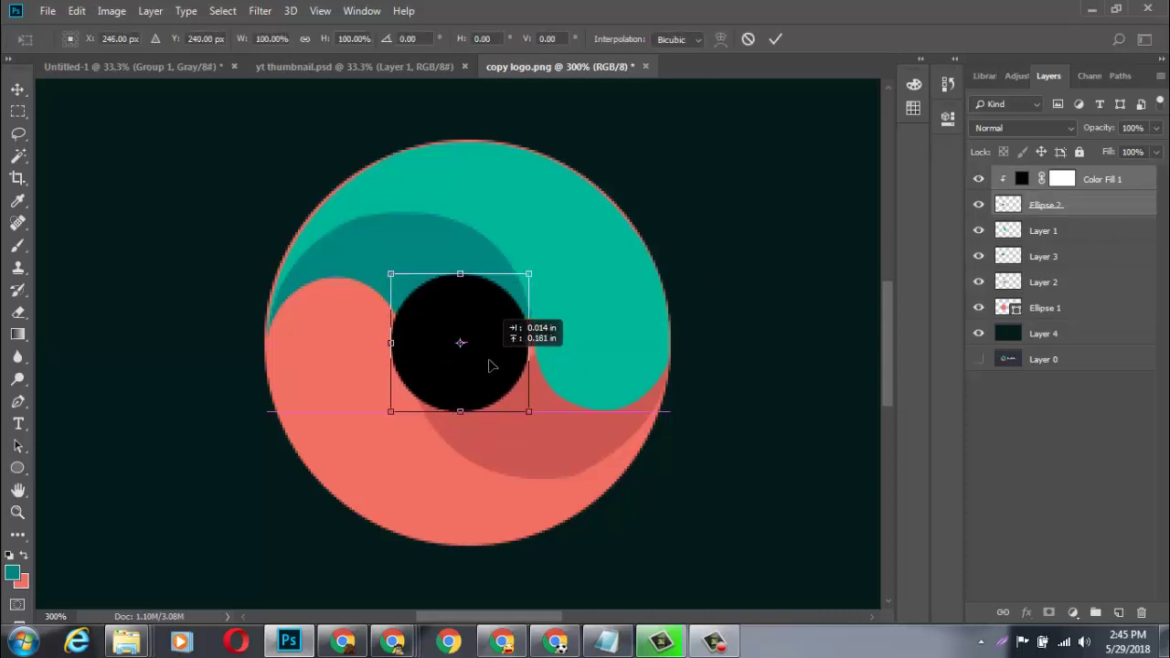
key(Right)
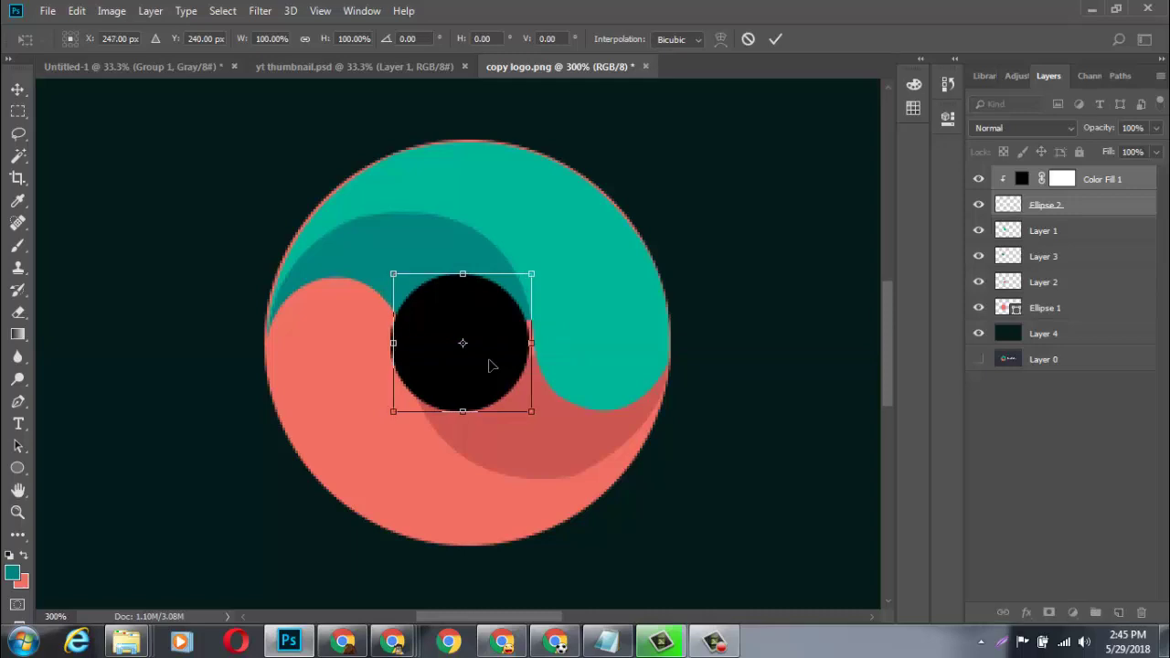
key(Right)
key(Right)
key(Left)
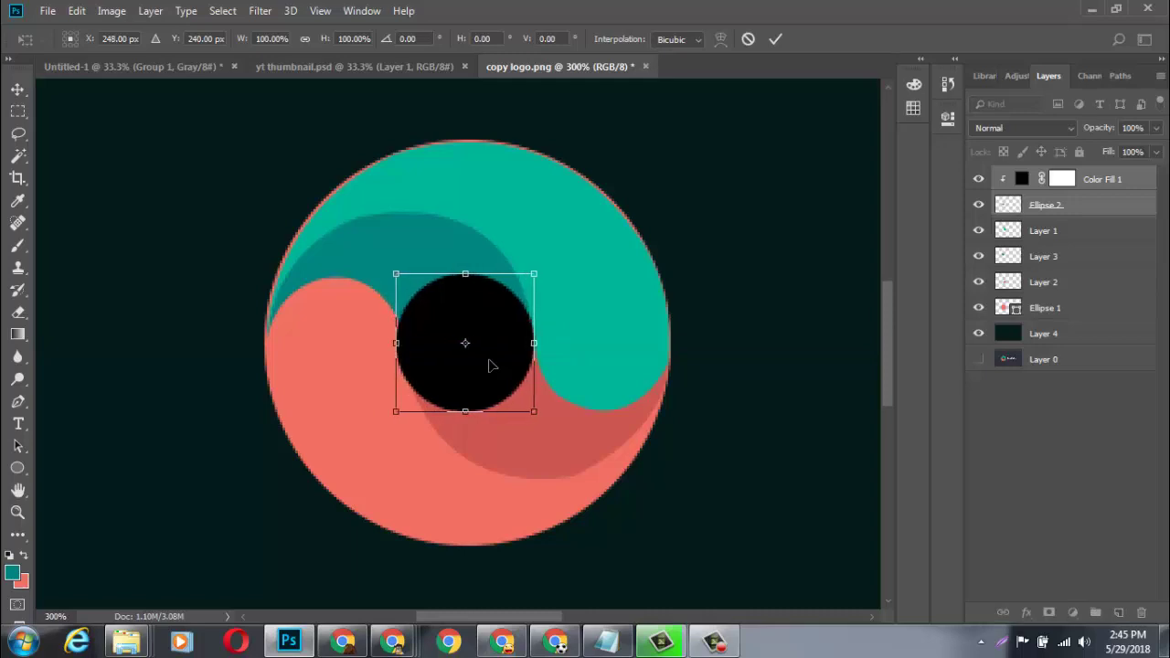
key(u)
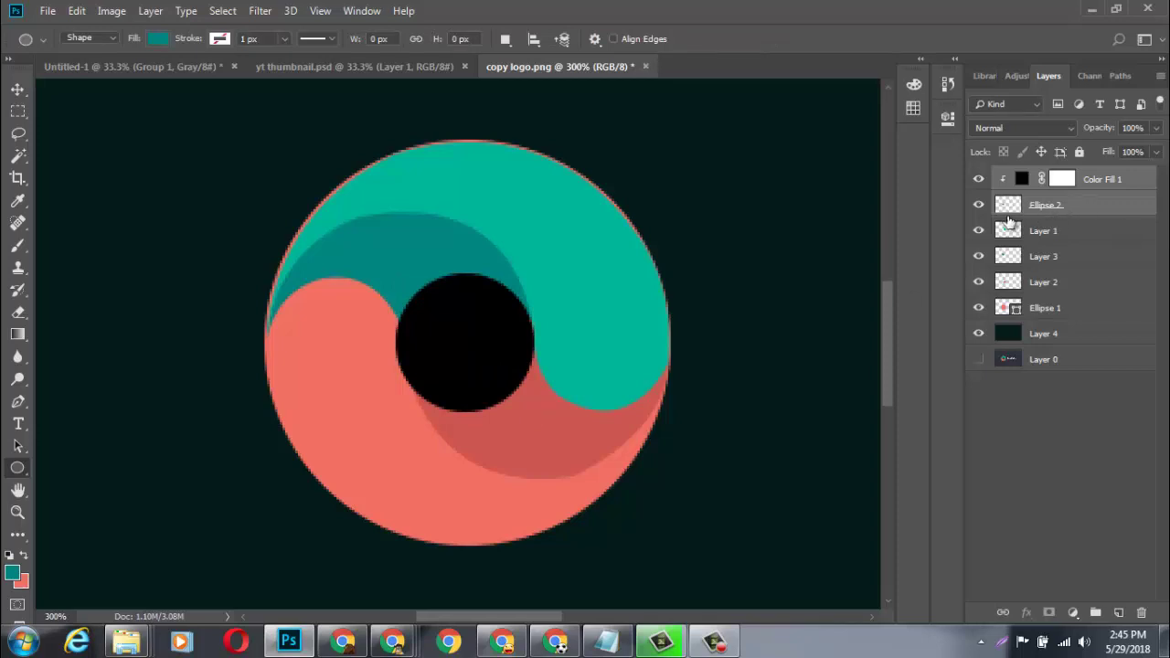
Load the Ellipse 2 circle as a selection and step through the layers, undoing an Ellipse 1 delete.
click(1006, 204)
ctrl+click(1006, 204)
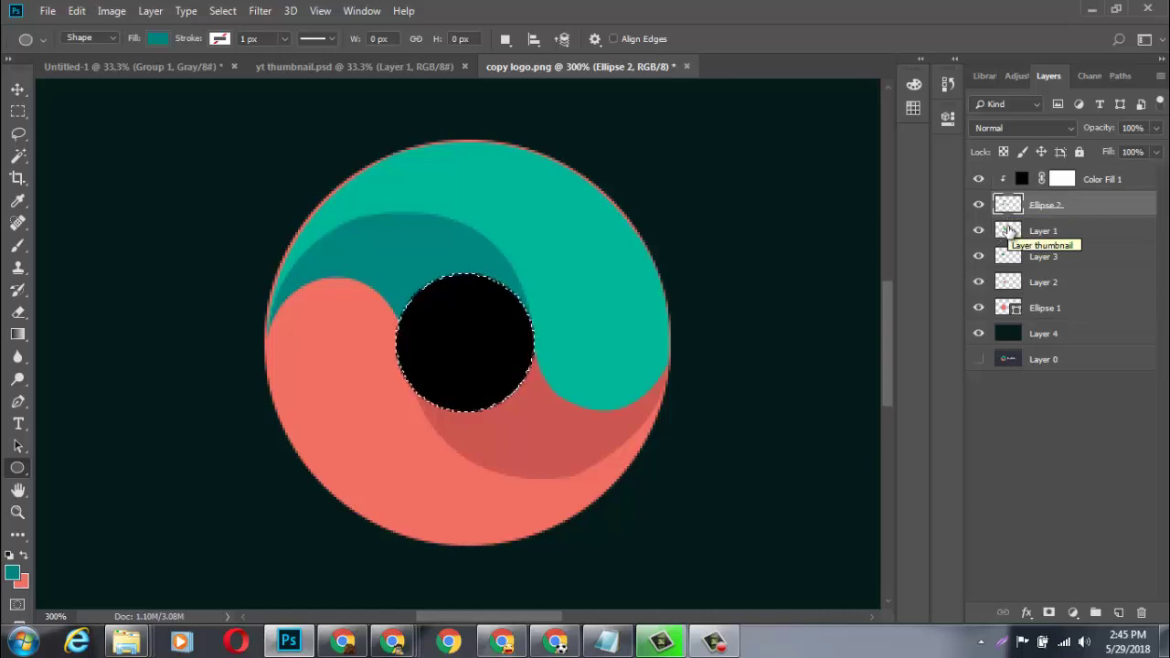
click(1008, 232)
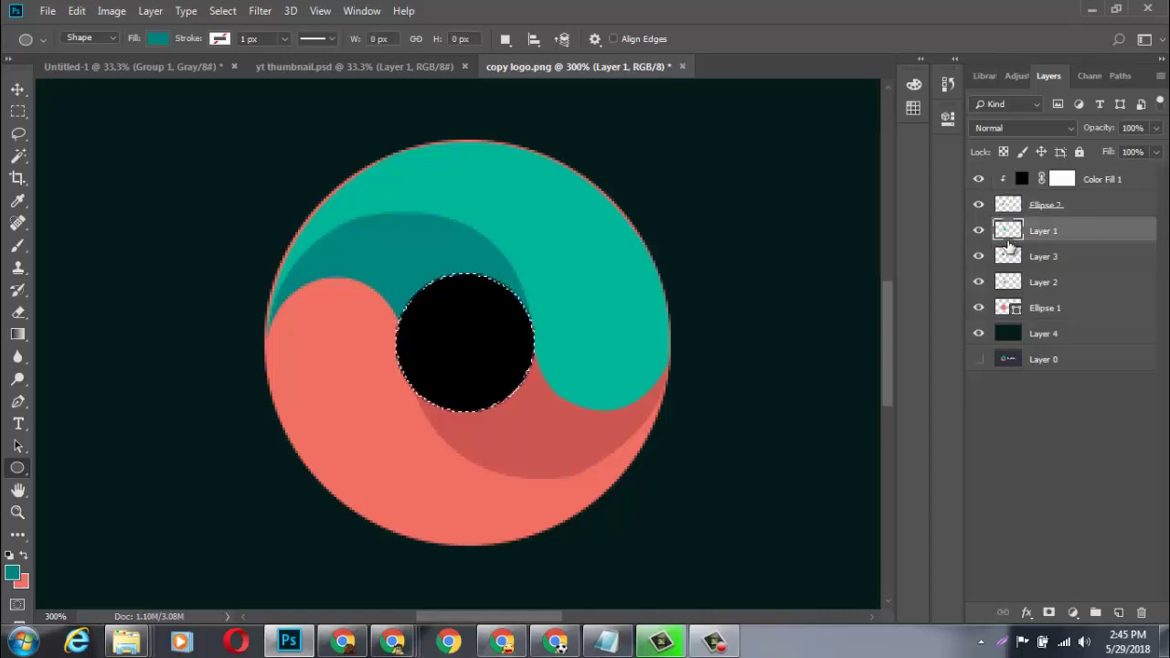
click(1008, 257)
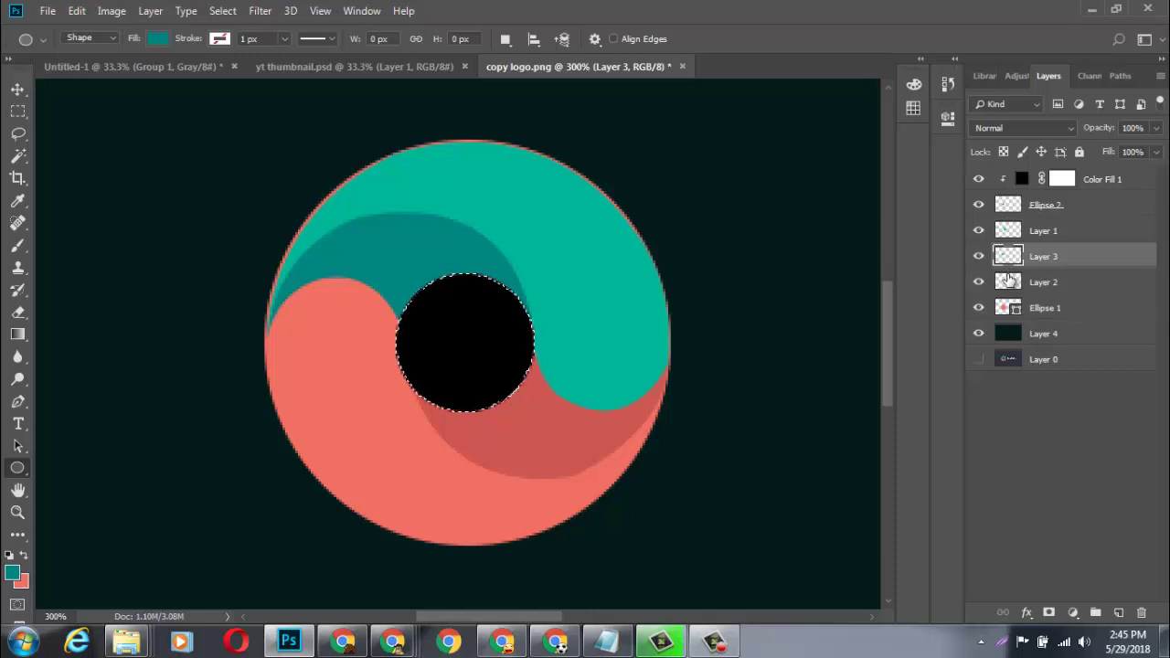
click(1008, 283)
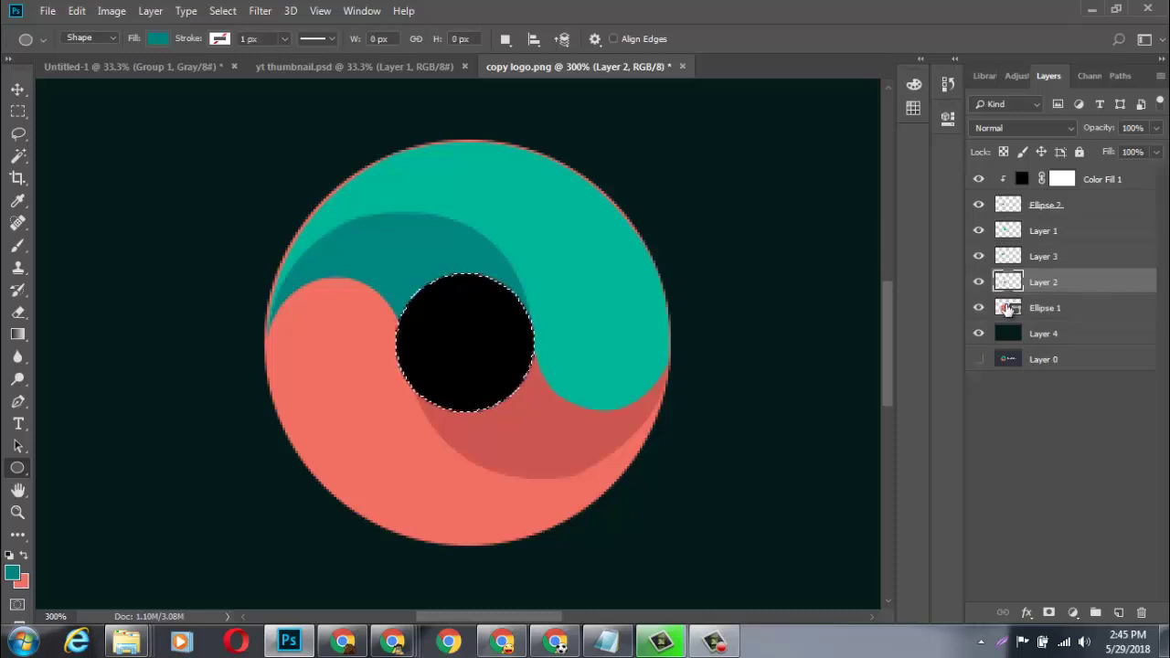
click(1009, 308)
key(Delete)
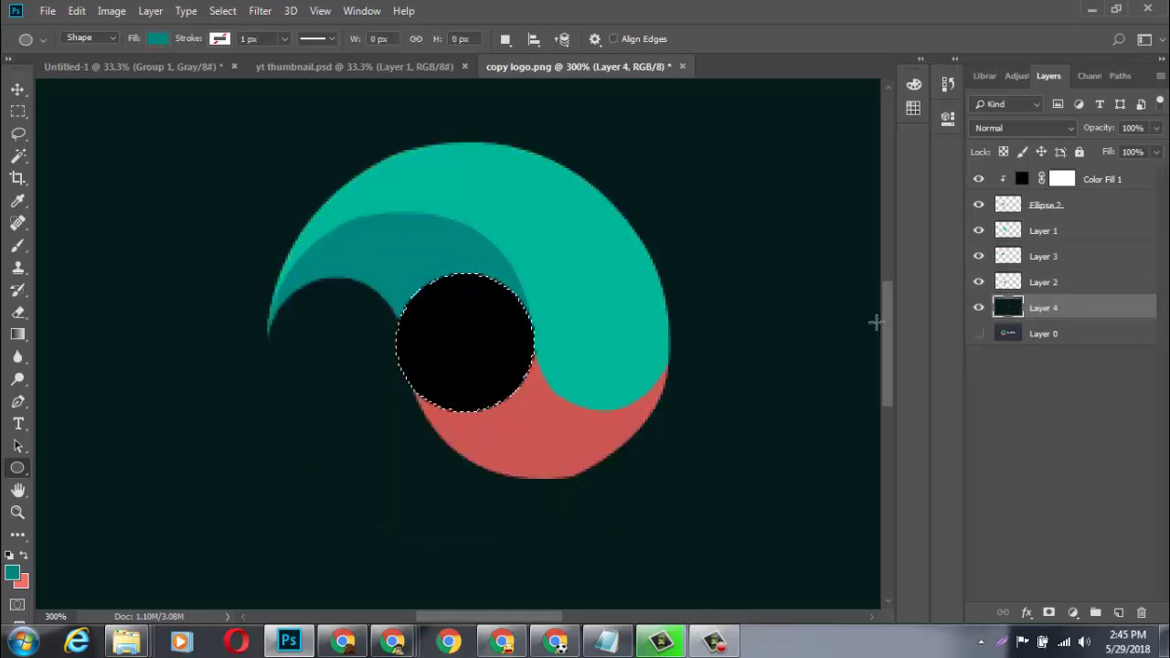
key(ctrl+z)
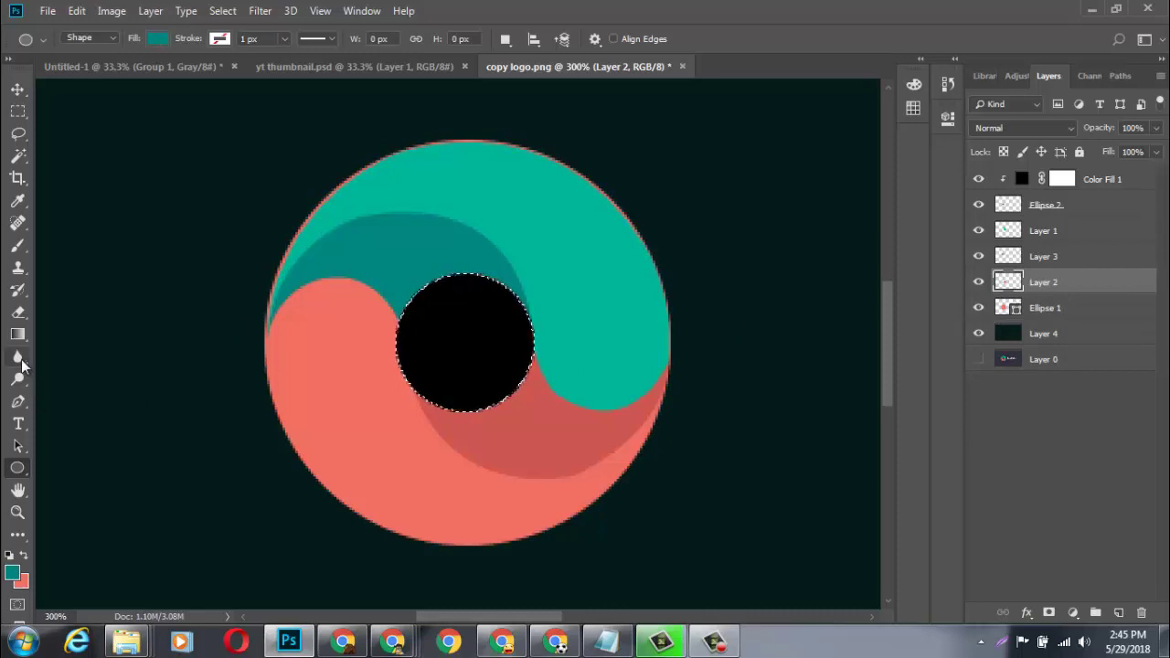
click(17, 357)
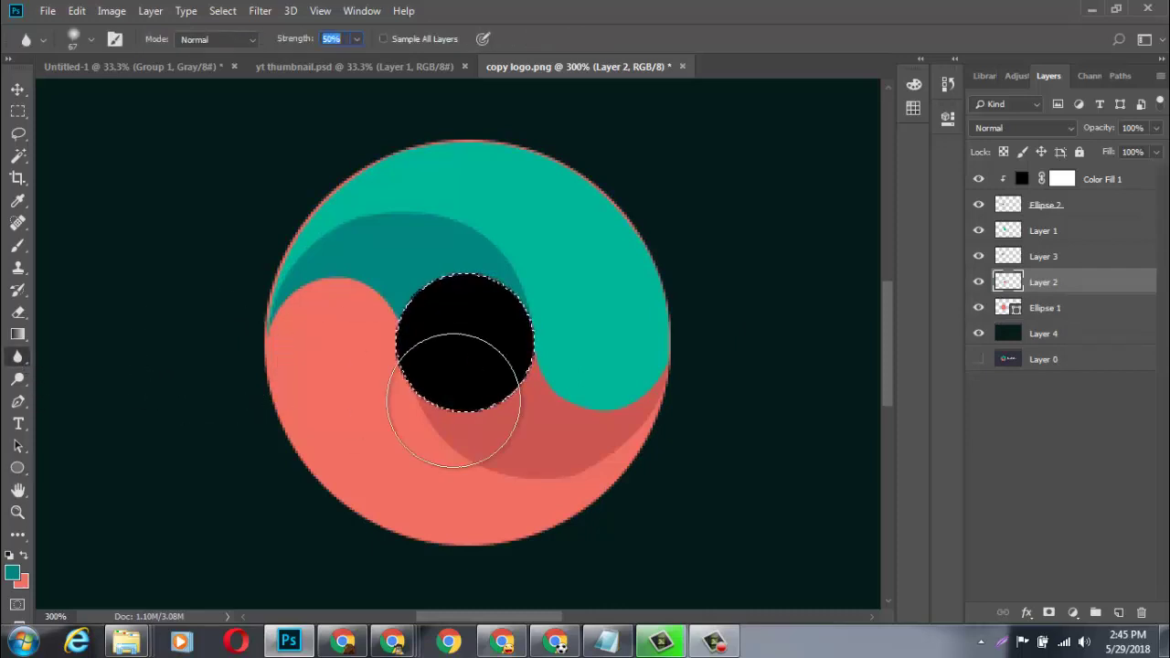
Rasterize the salmon Ellipse 1 circle by confirming the Blur tool's prompt.
key(alt+bracketleft)
click(590, 359)
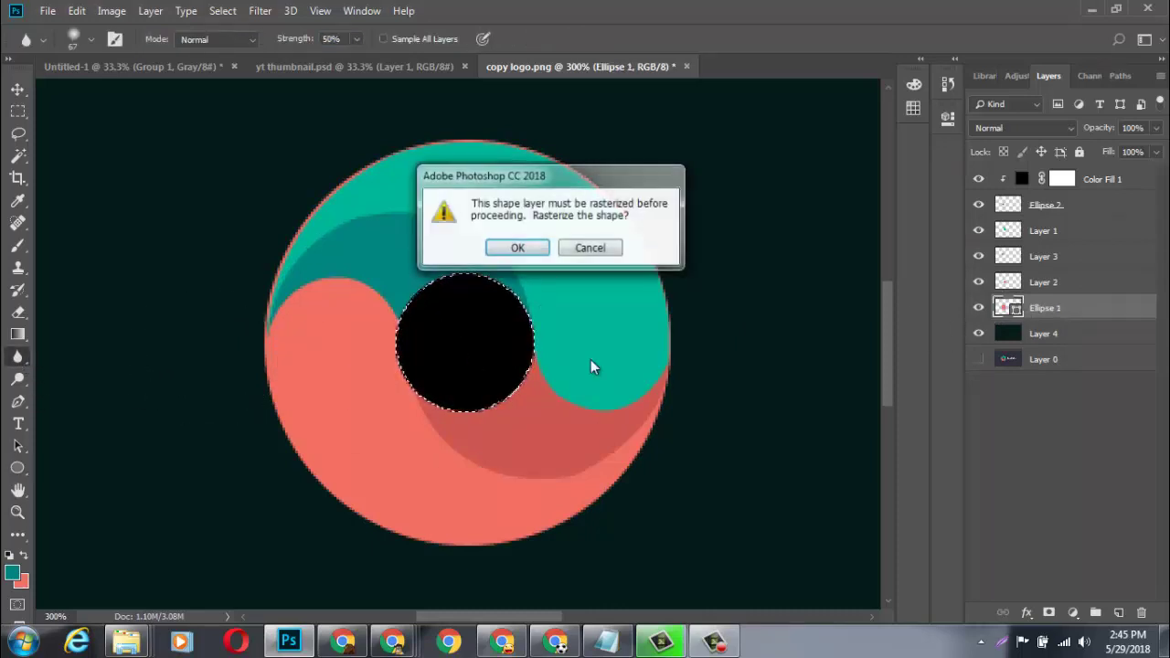
key(Return)
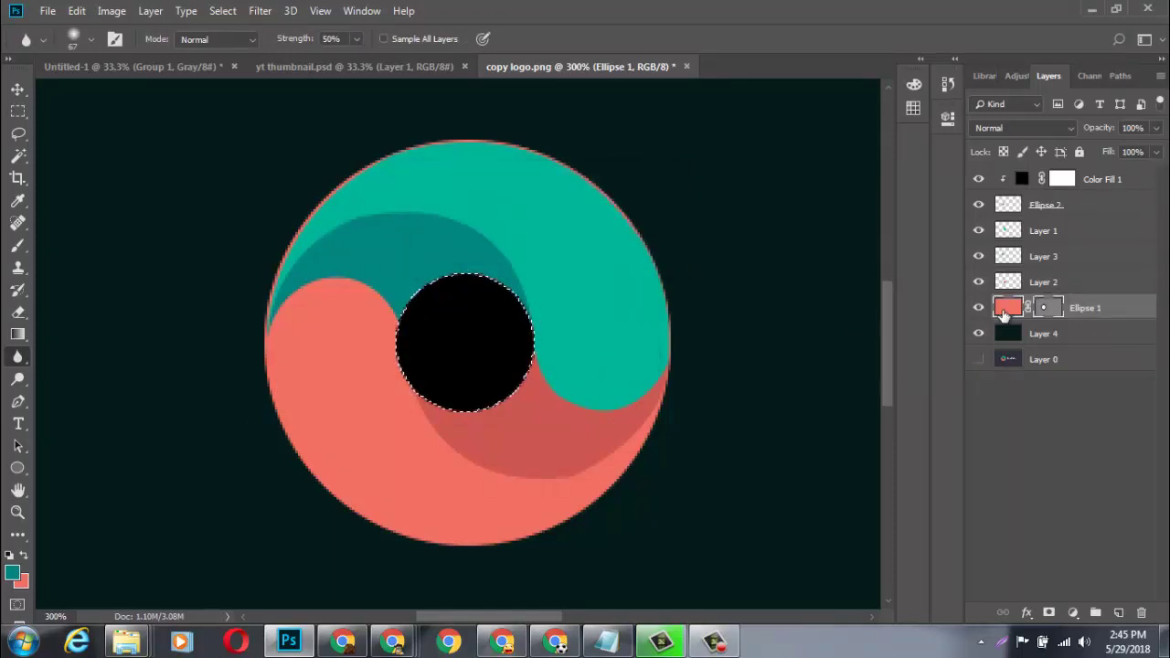
drag(1013, 313, 1021, 319)
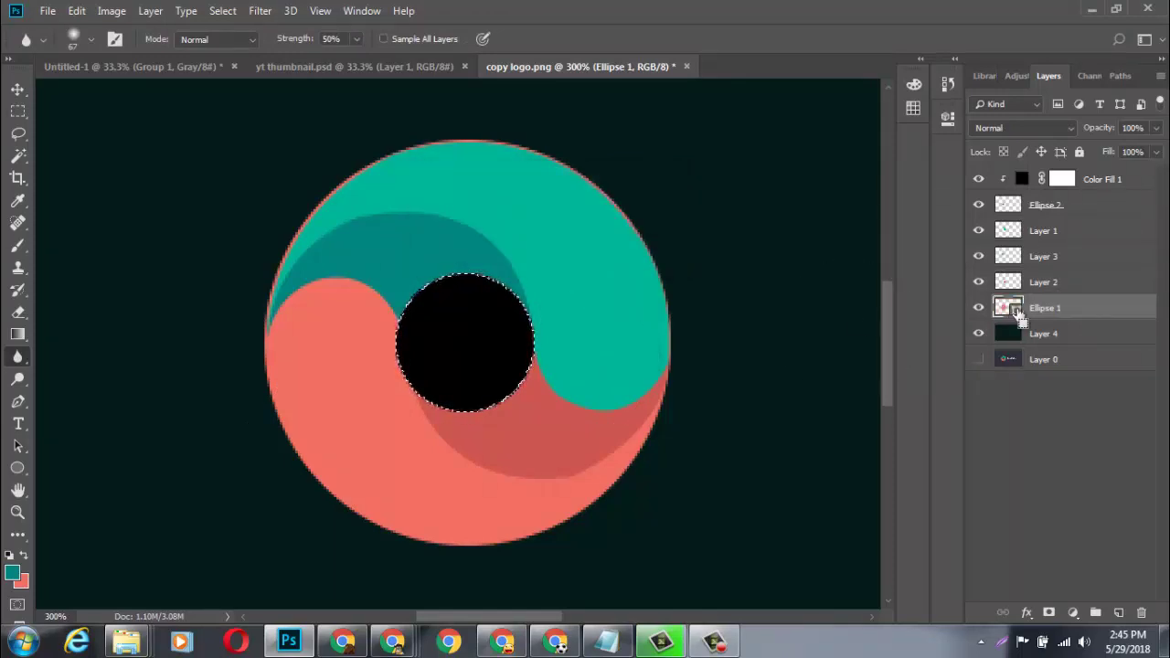
right_click(1010, 310)
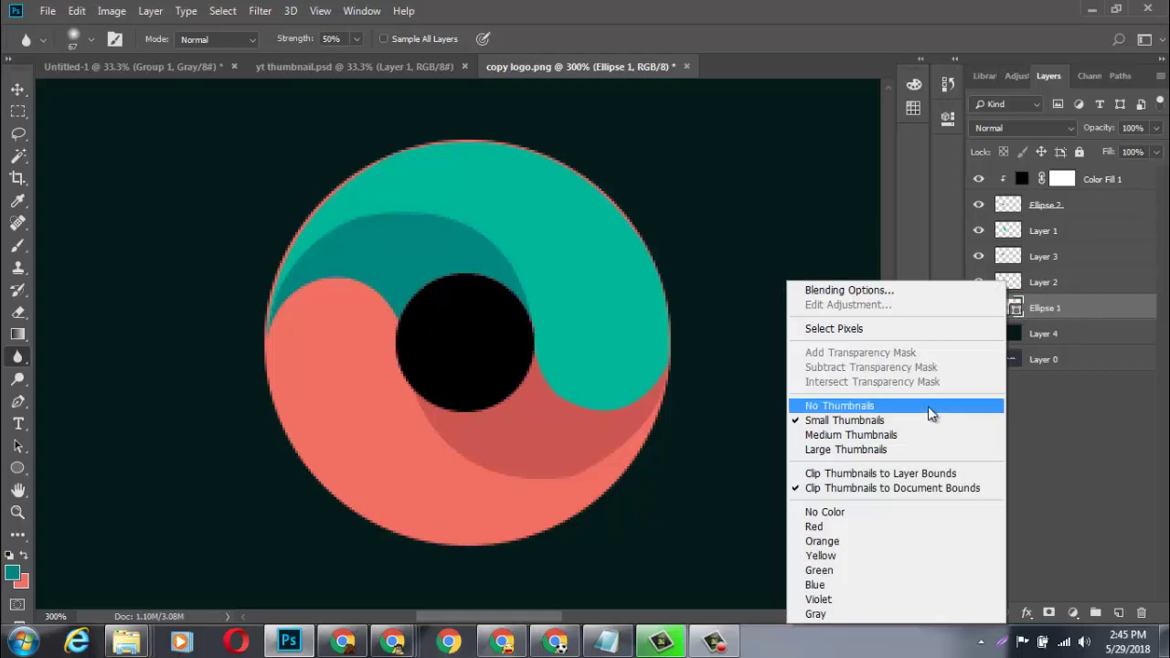
right_click(1066, 306)
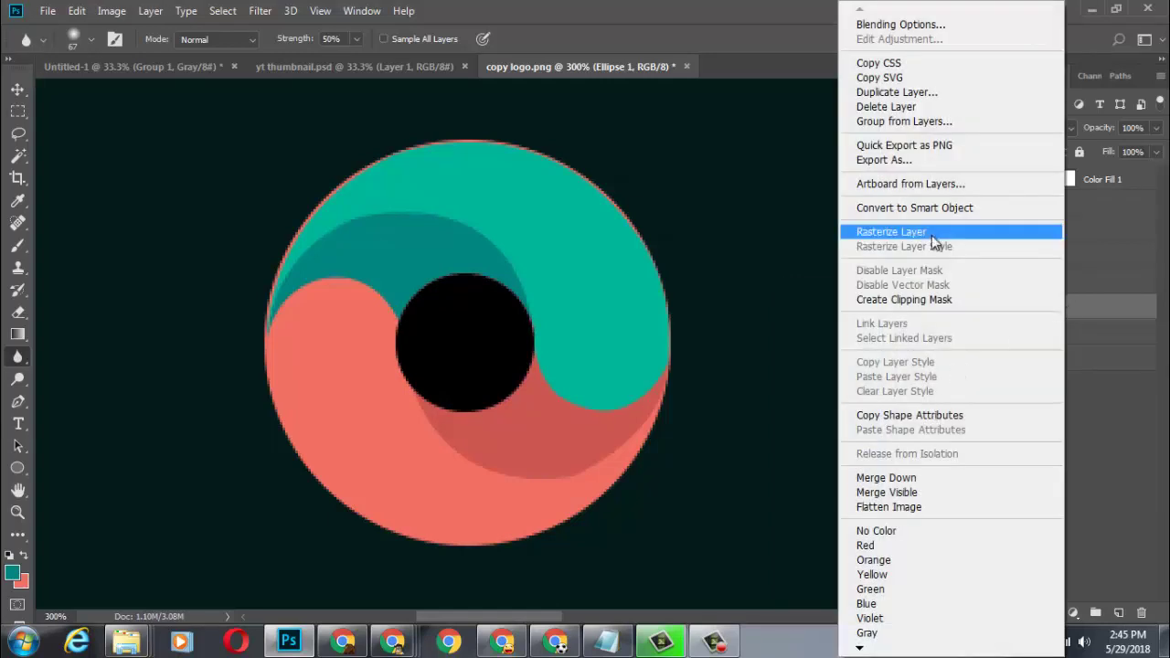
click(1005, 232)
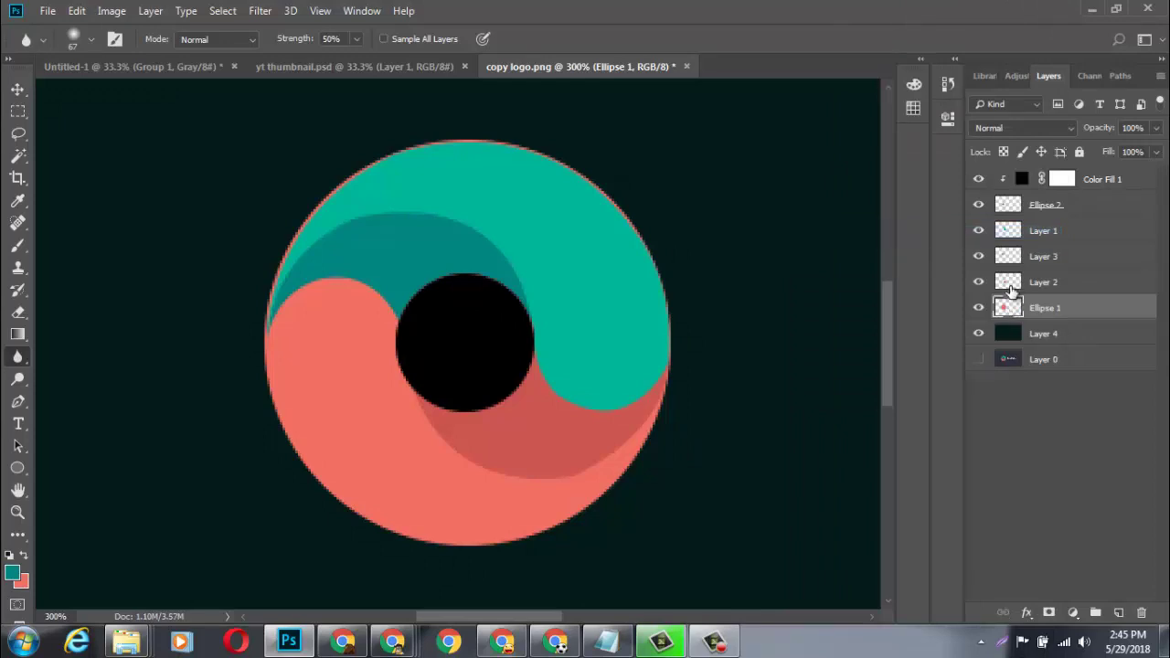
Clear the circle selection and hide the black fill over the centre circle.
click(1011, 285)
click(1010, 207)
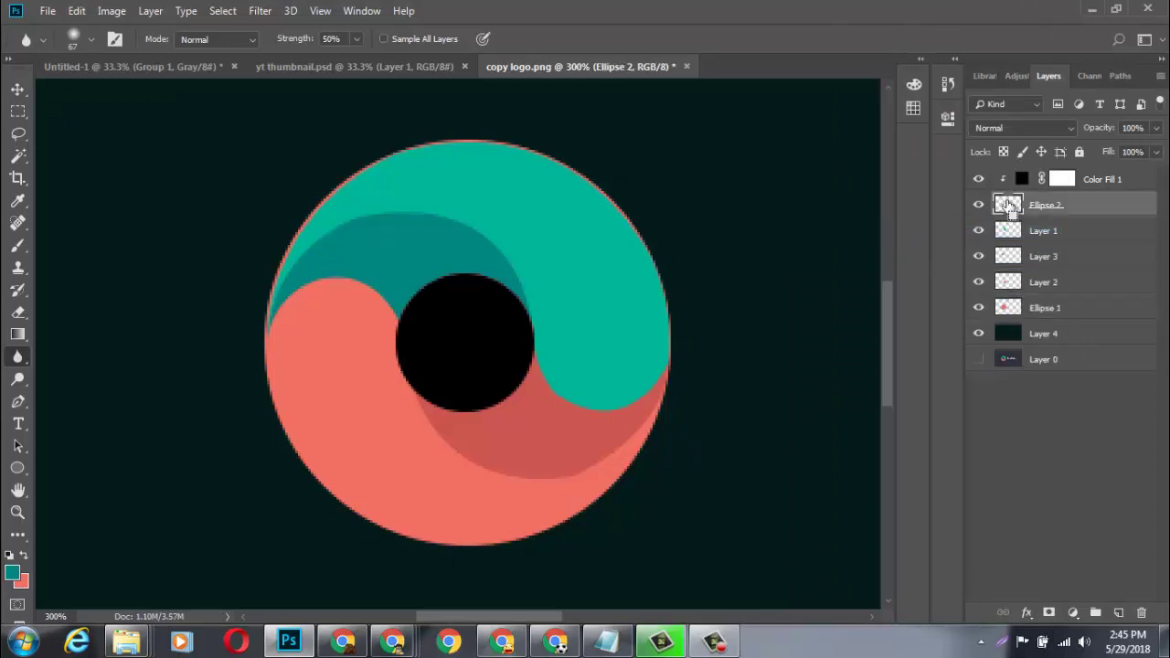
ctrl+click(1006, 309)
click(1006, 309)
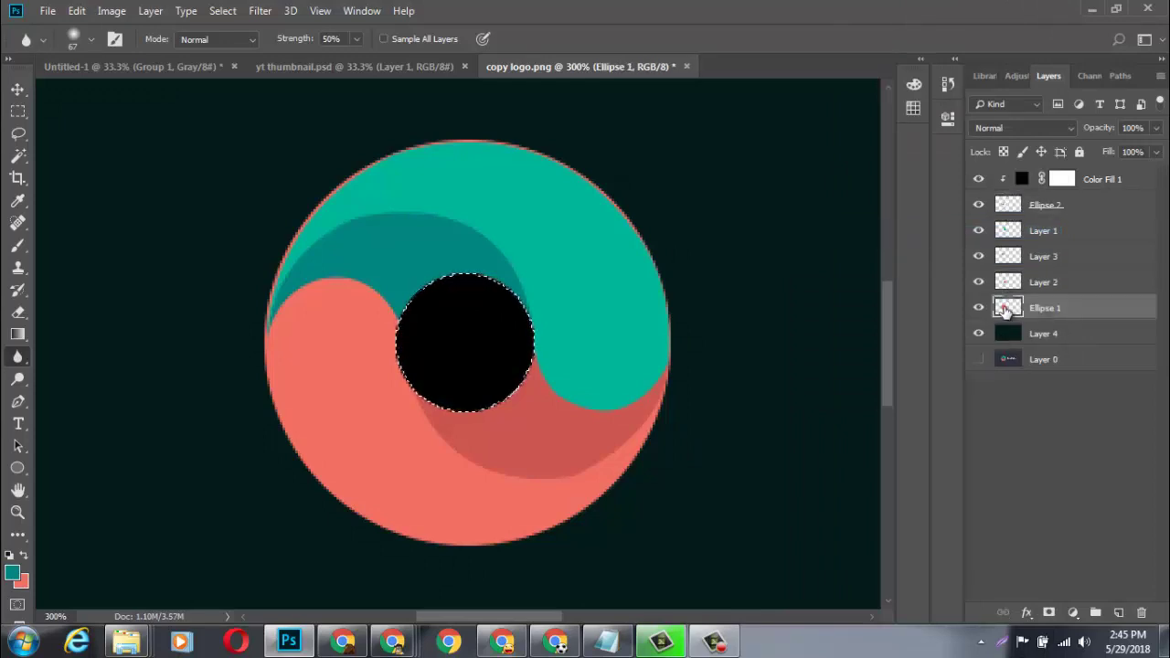
key(ctrl+d)
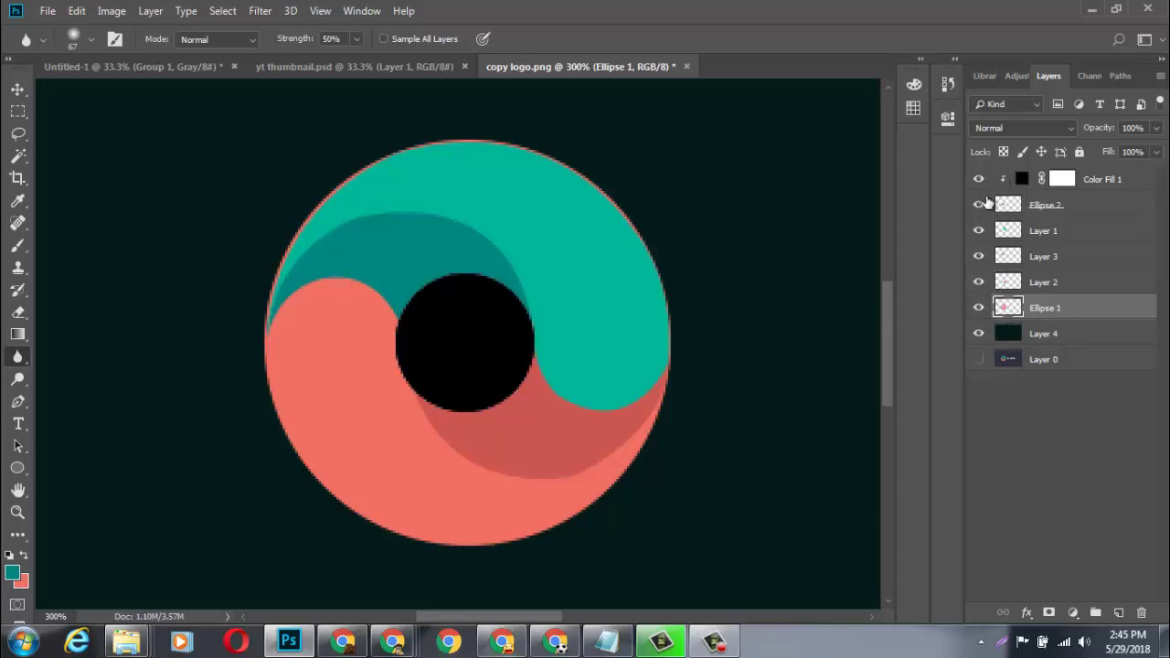
click(978, 179)
Hide the centre circle layer and zoom to view the whole logo at 100%.
click(980, 210)
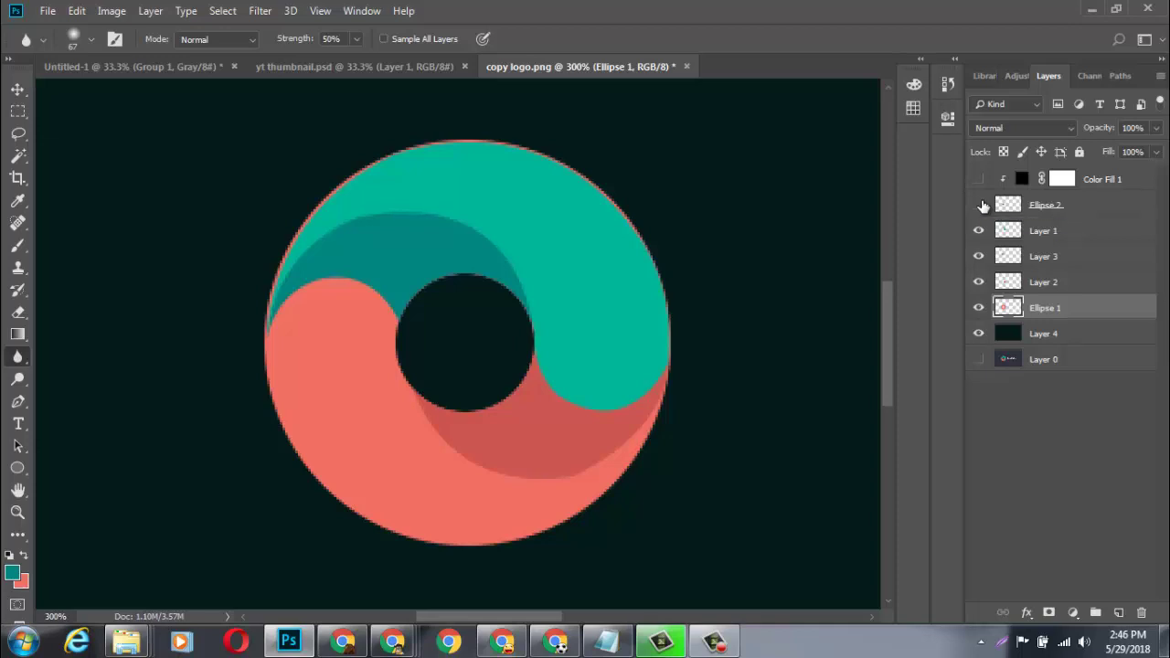
key(ctrl+minus)
key(ctrl+minus)
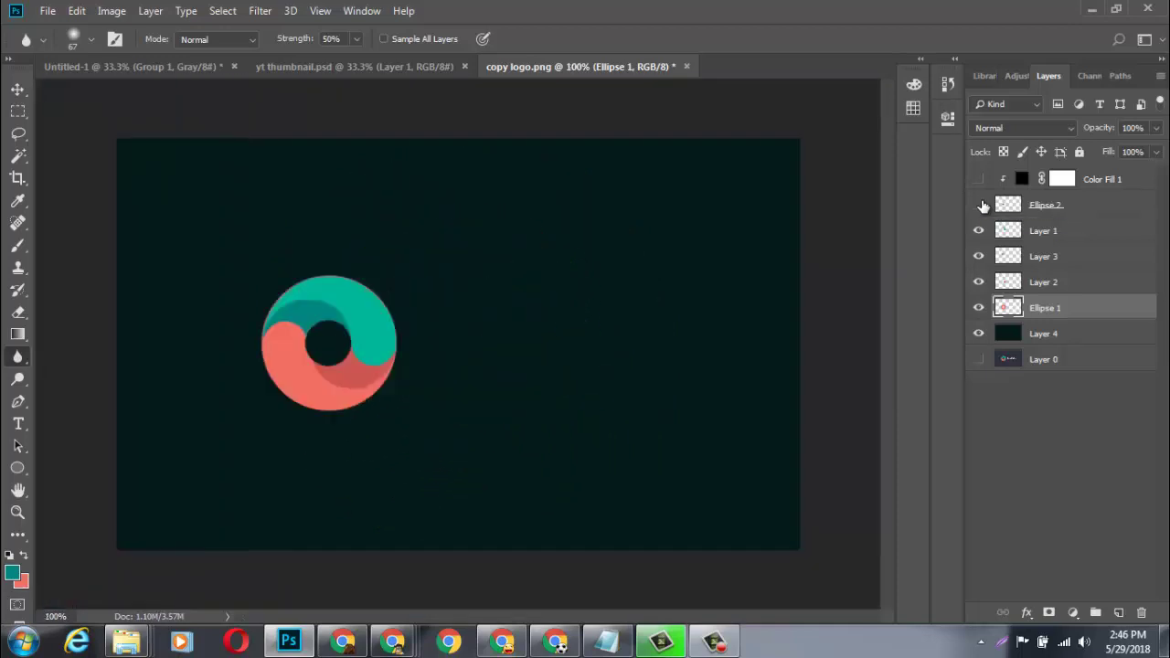
key(ctrl+minus)
key(ctrl+plus)
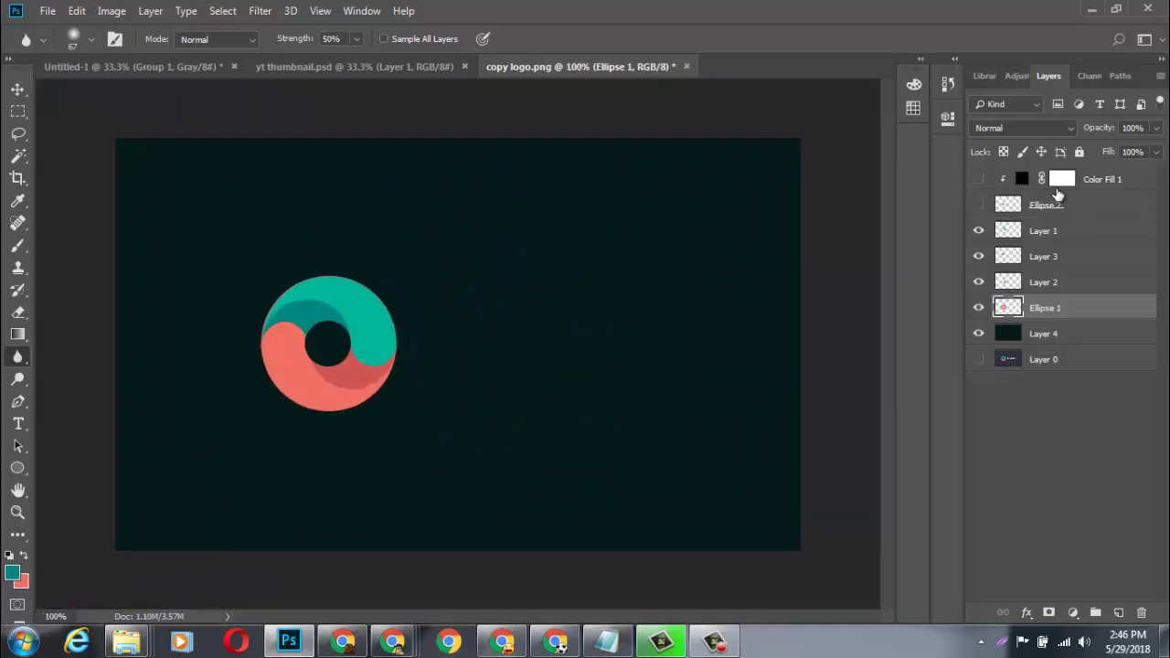
Scale all the swirl ring layers up to about 173% and nudge them left.
shift+click(1068, 230)
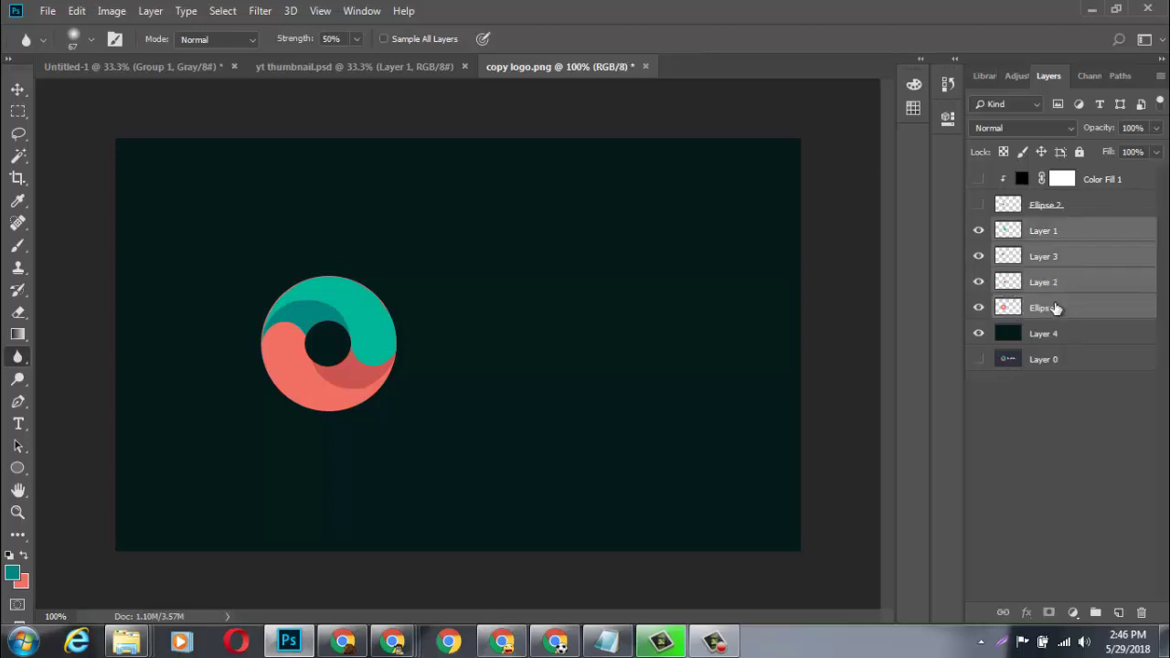
key(ctrl+t)
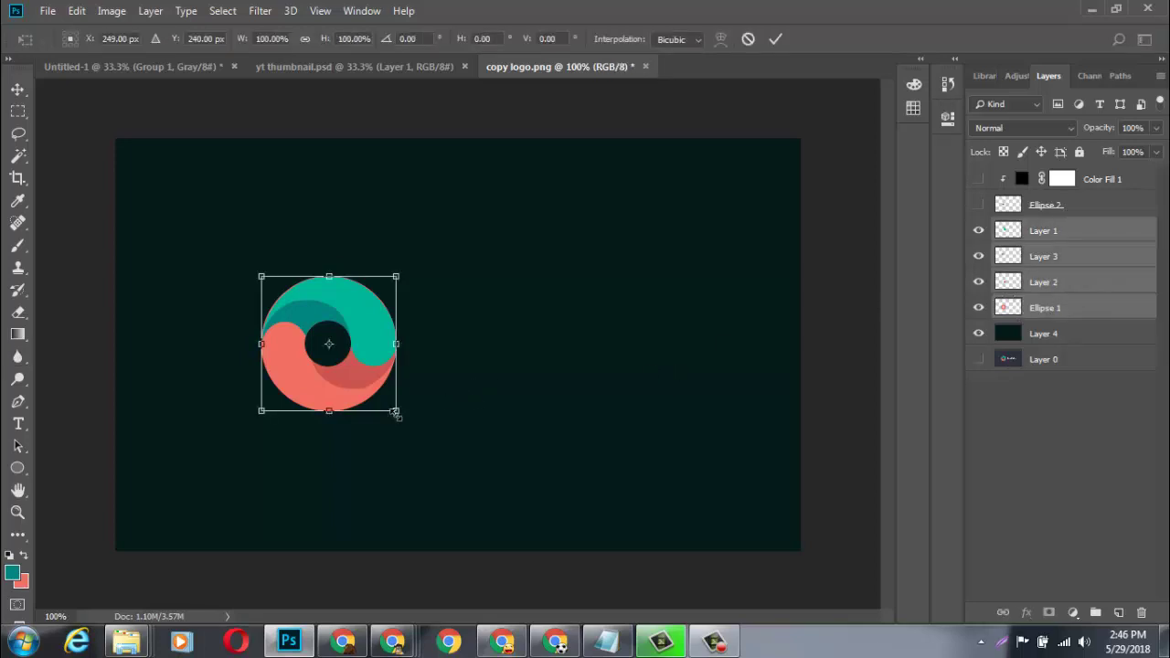
drag(395, 411, 445, 462)
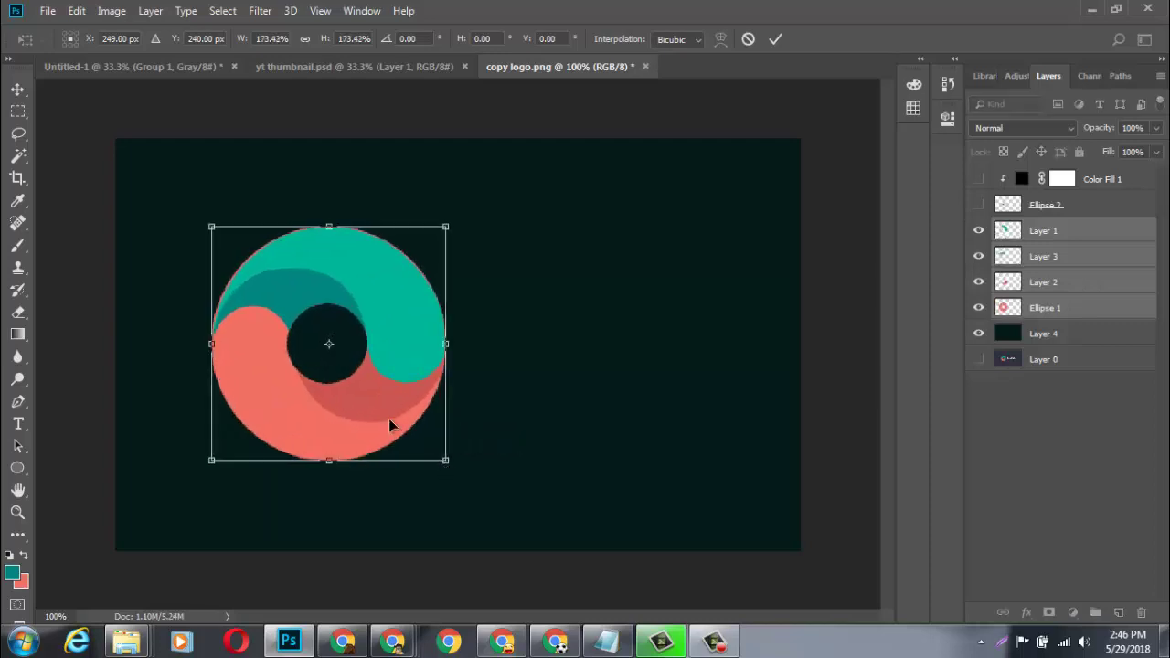
drag(389, 424, 379, 423)
key(Return)
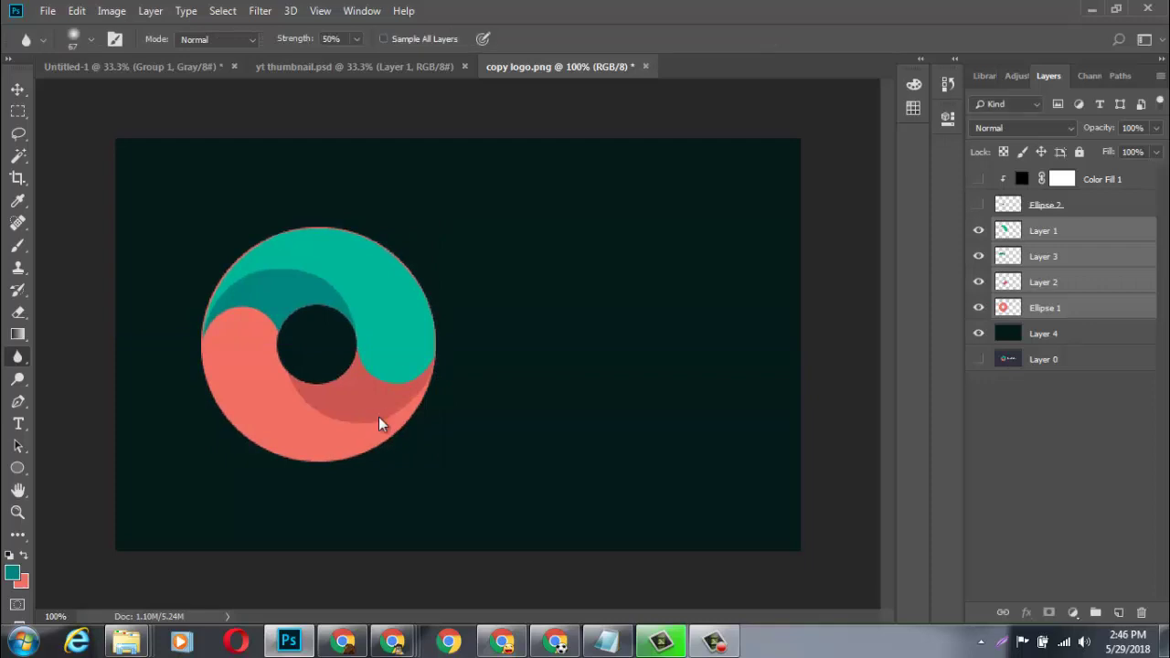
Move the swirl ring further left on the canvas and commit the transform.
key(ctrl+t)
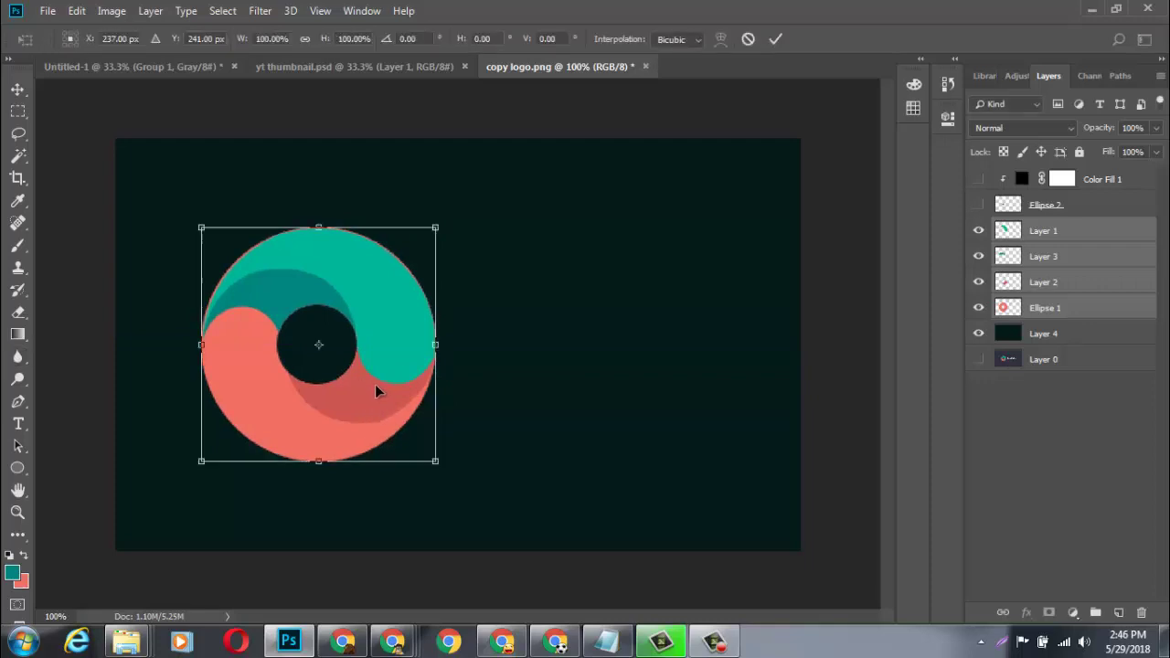
drag(376, 385, 347, 385)
key(t)
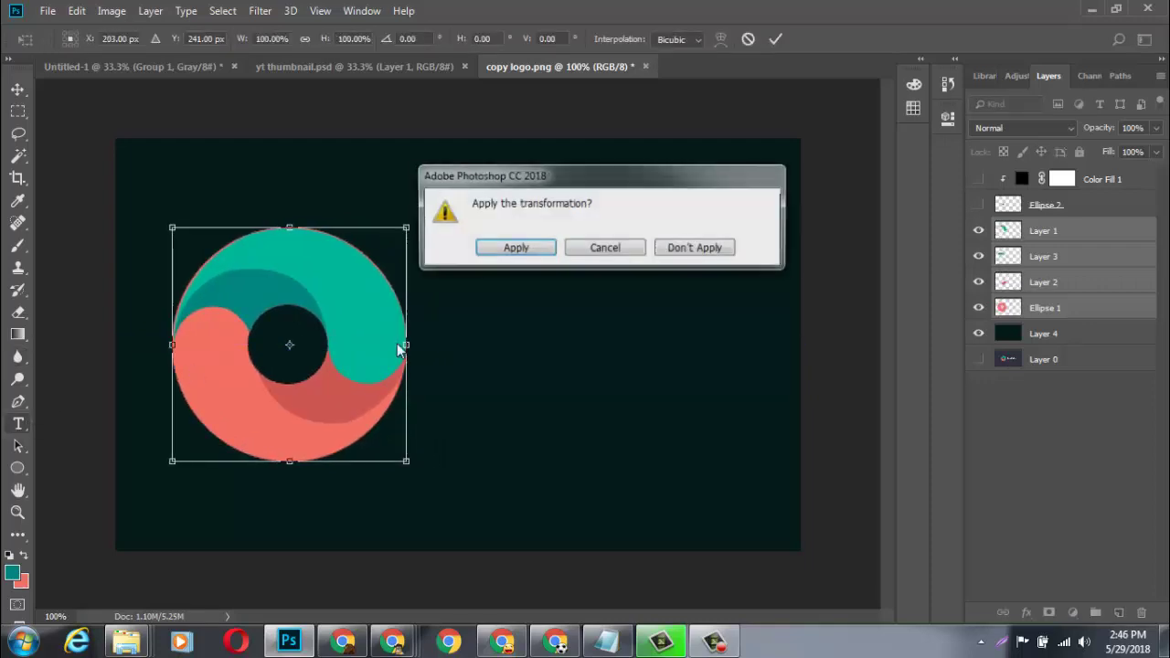
key(Escape)
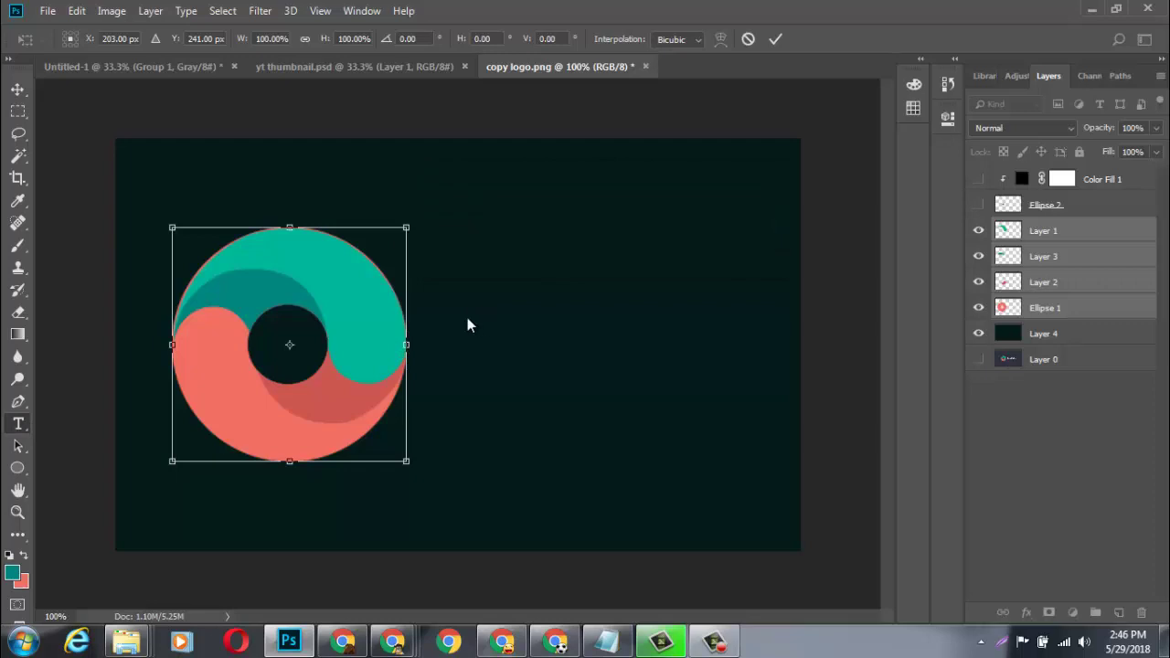
key(Return)
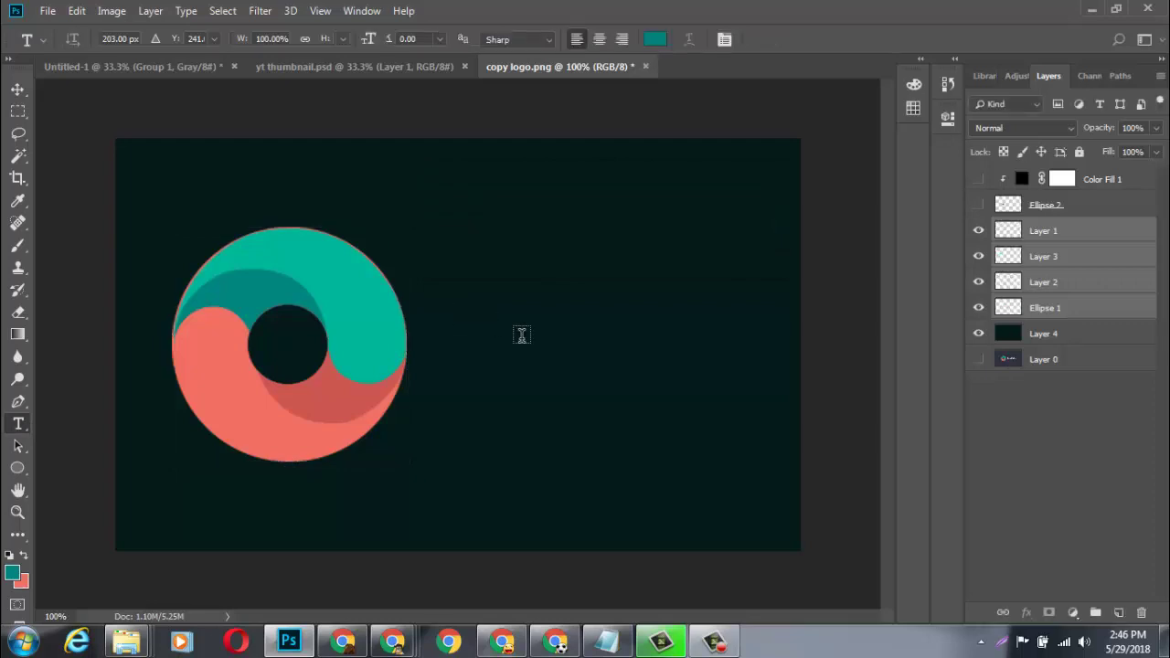
Type 'Logo' and 'Name' on two lines to the right of the swirl ring.
click(521, 336)
text(Lo)
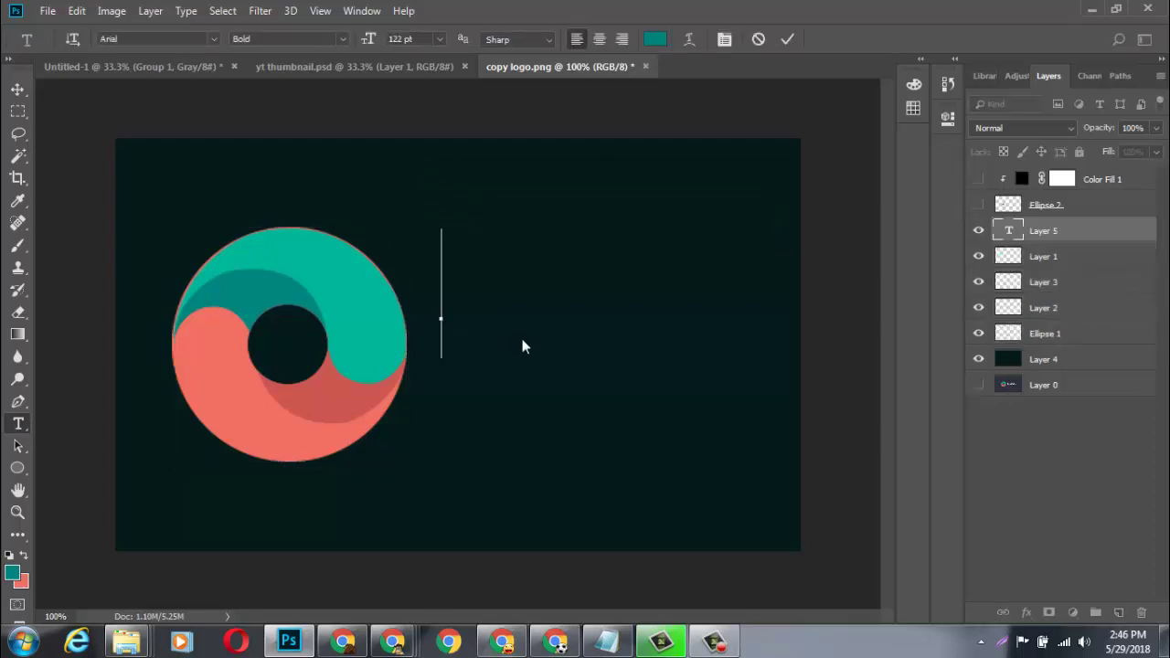
text(go N)
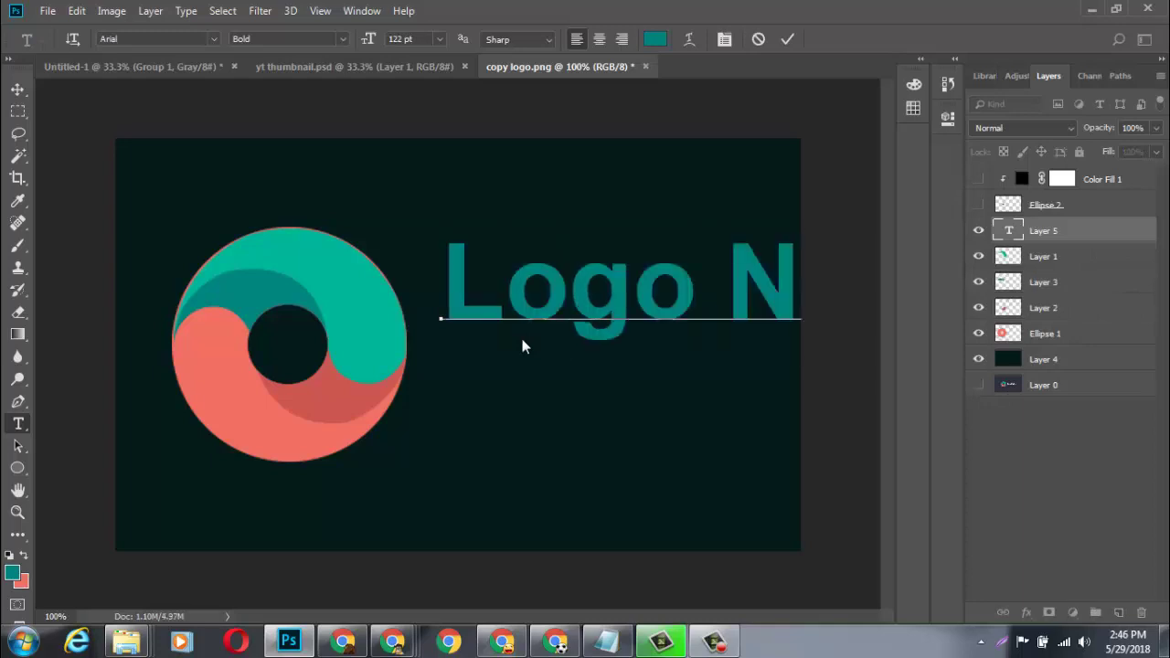
key(BackSpace)
key(BackSpace)
key(Return)
text(N)
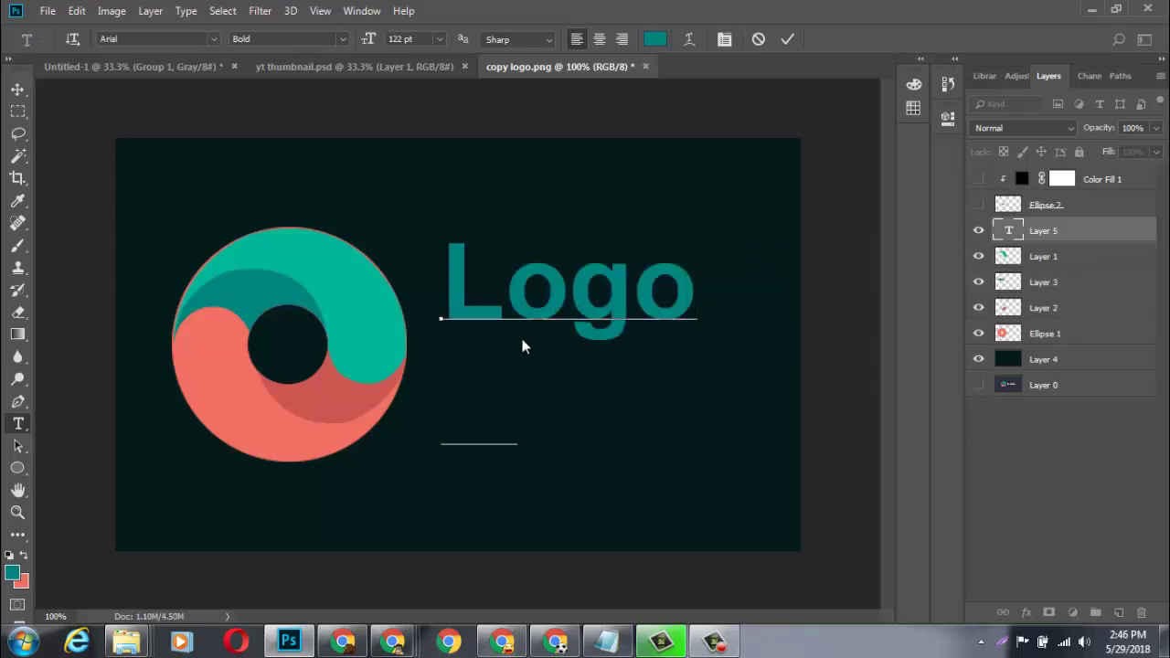
text(ame)
Set the whole 'Logo Name' text to Regular weight and compare with the reference image.
key(Left)
key(Left)
key(Left)
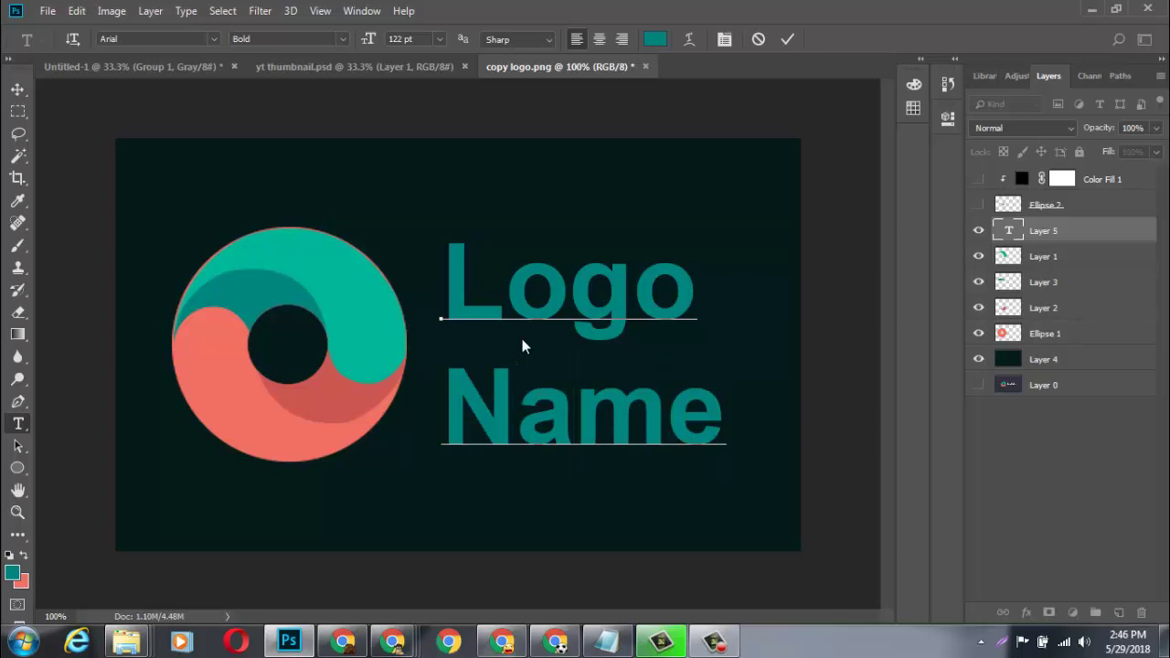
key(shift+Left)
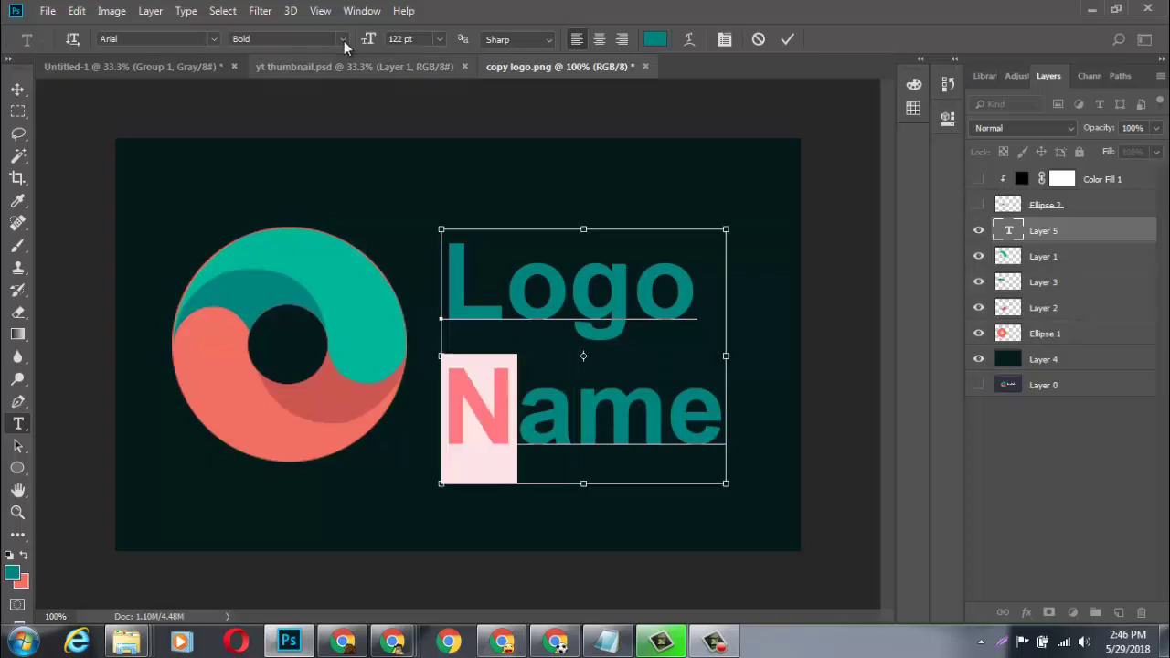
key(ctrl+a)
click(339, 39)
click(306, 68)
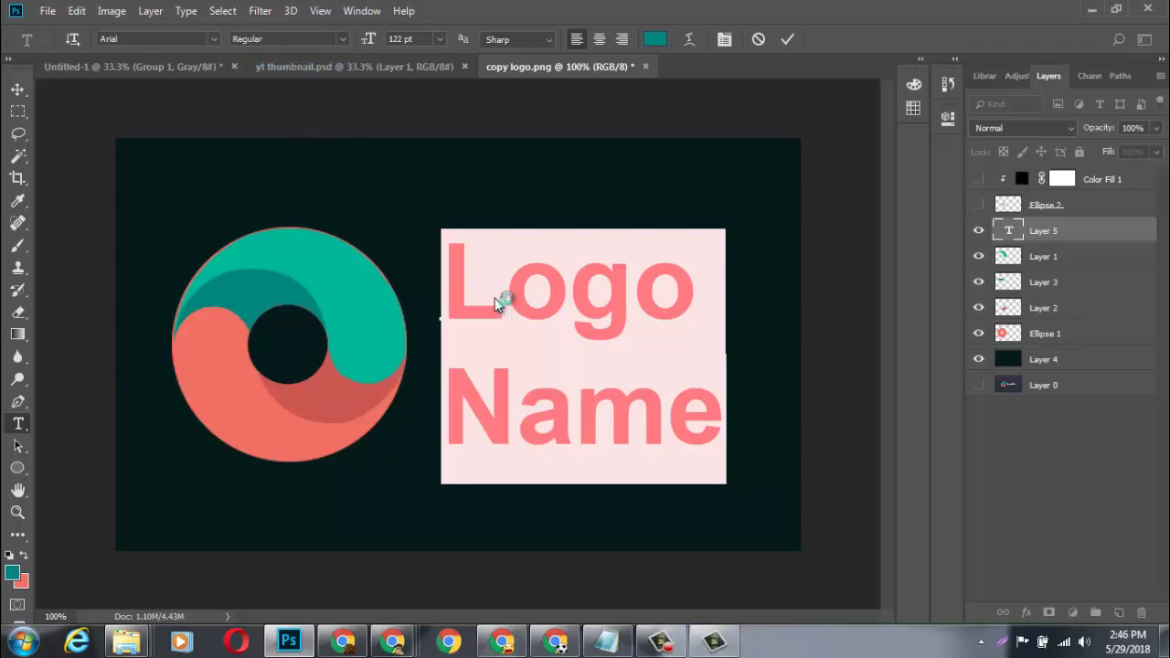
key(alt+Tab)
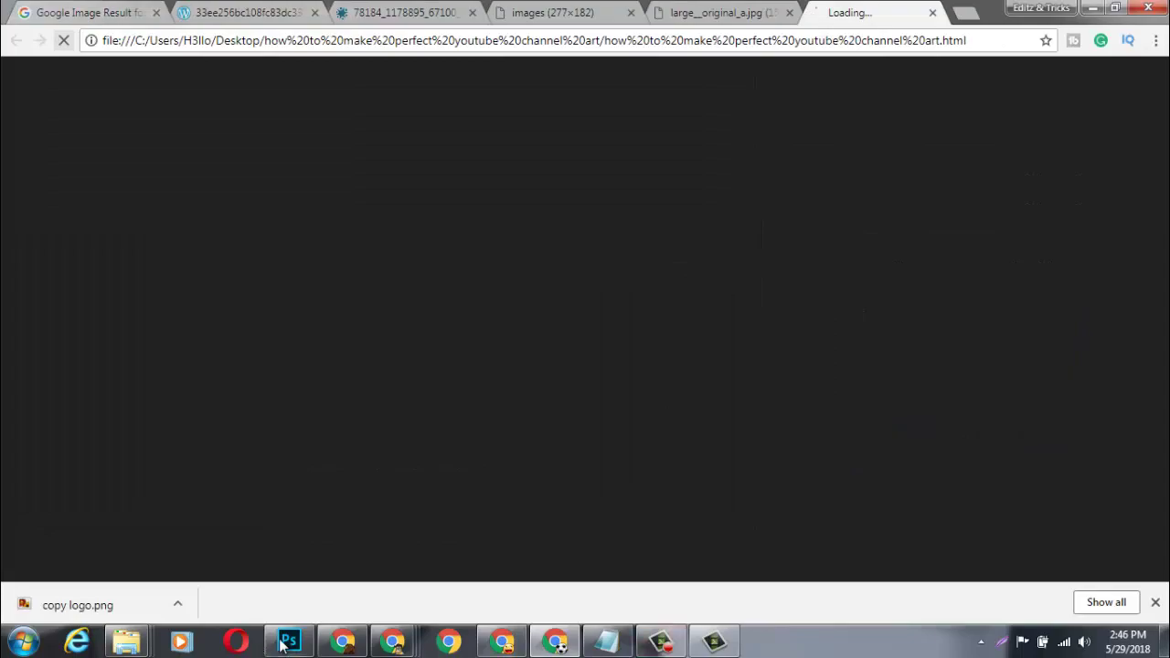
click(289, 642)
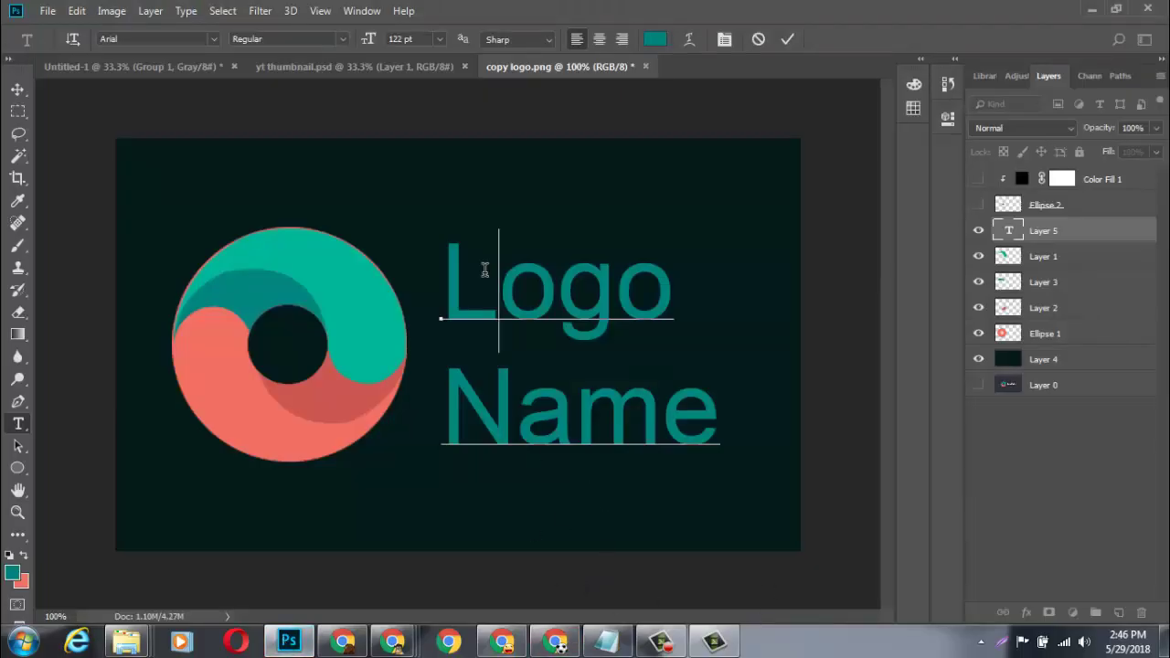
Make the L of Logo and N of Name Bold, then select the text and ring layers.
key(shift+Left)
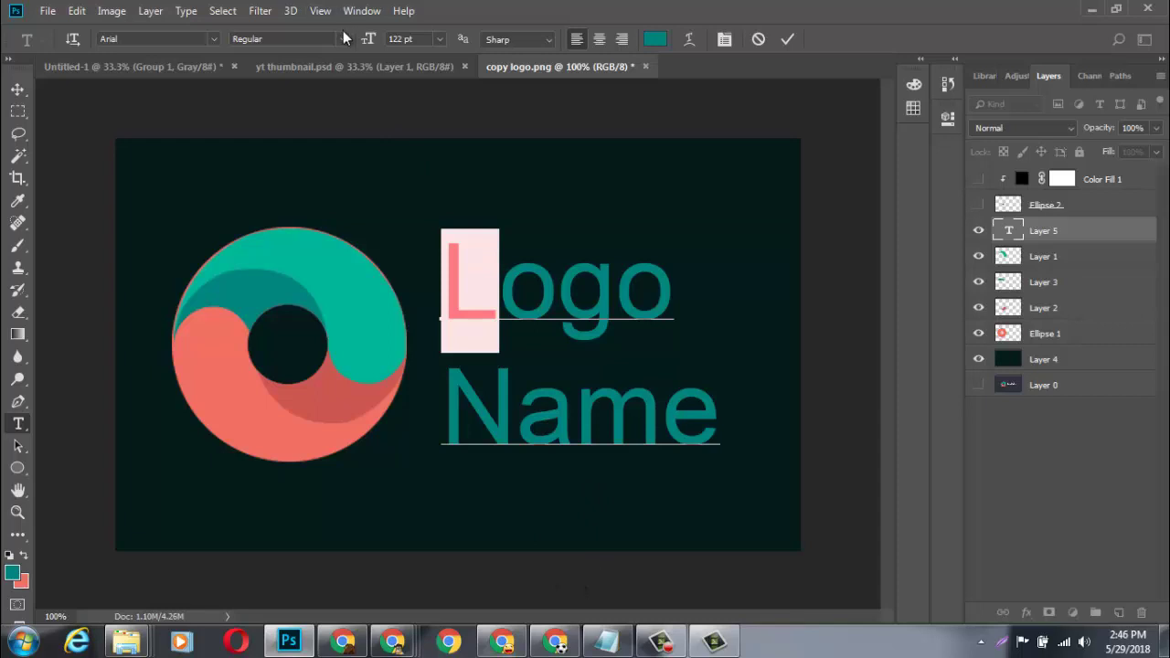
click(340, 43)
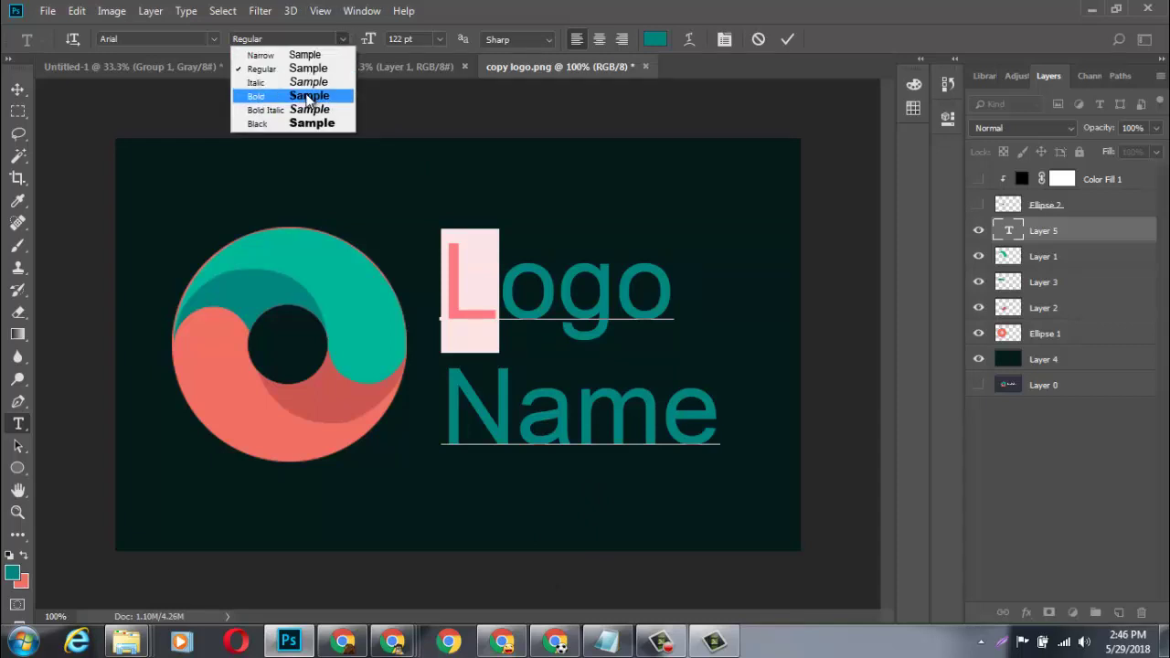
click(316, 96)
drag(509, 411, 445, 410)
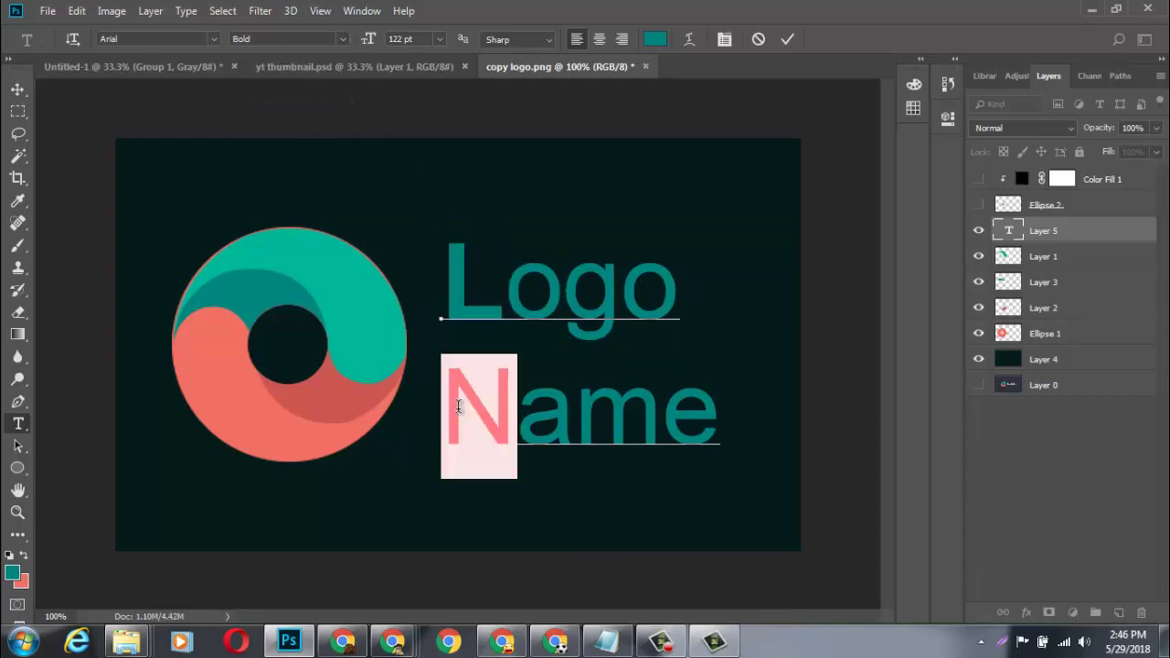
click(340, 43)
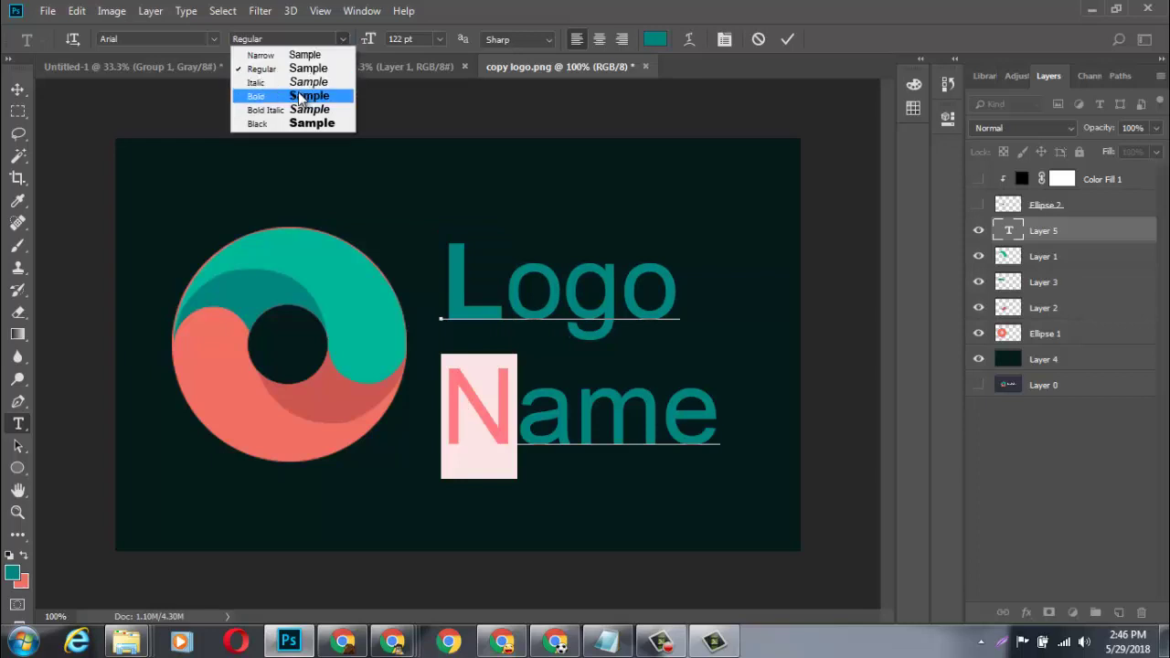
click(316, 95)
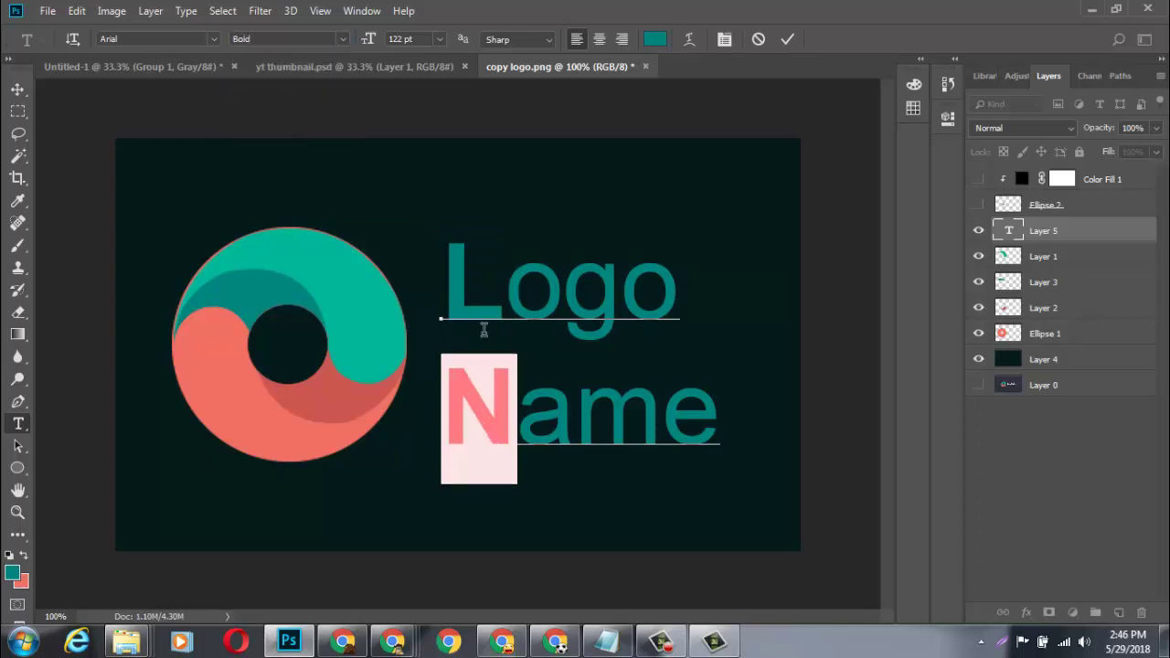
click(1072, 339)
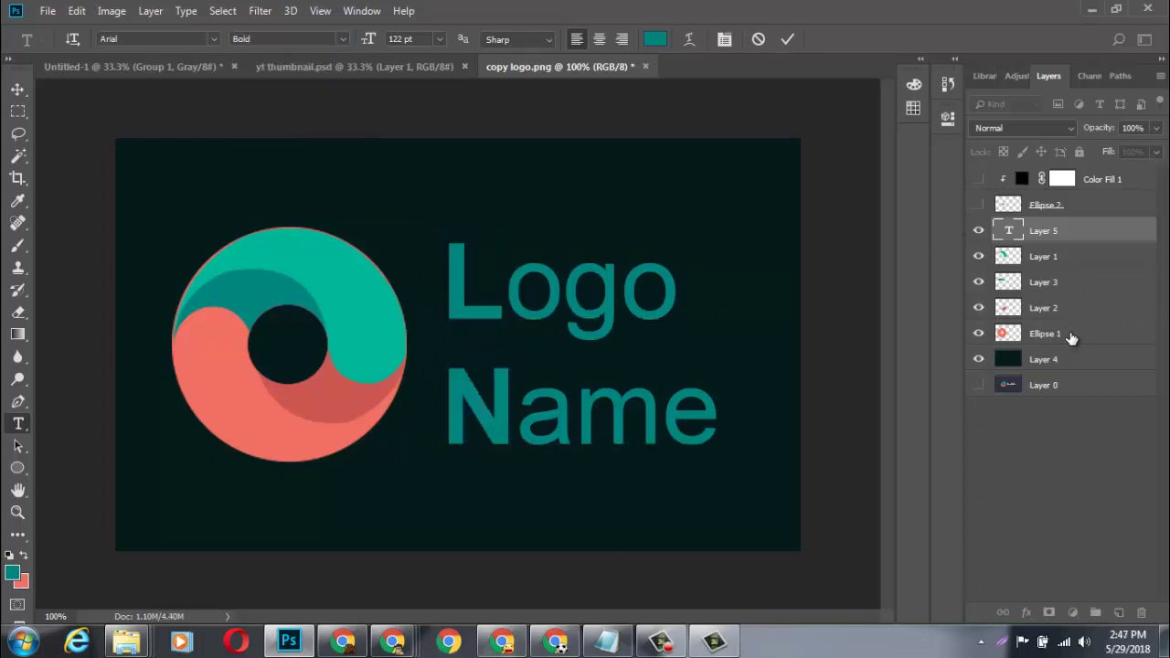
shift+click(1072, 339)
Group the logo layers into Group 1, hide it and Layer 4, and show the reference.
key(ctrl+g)
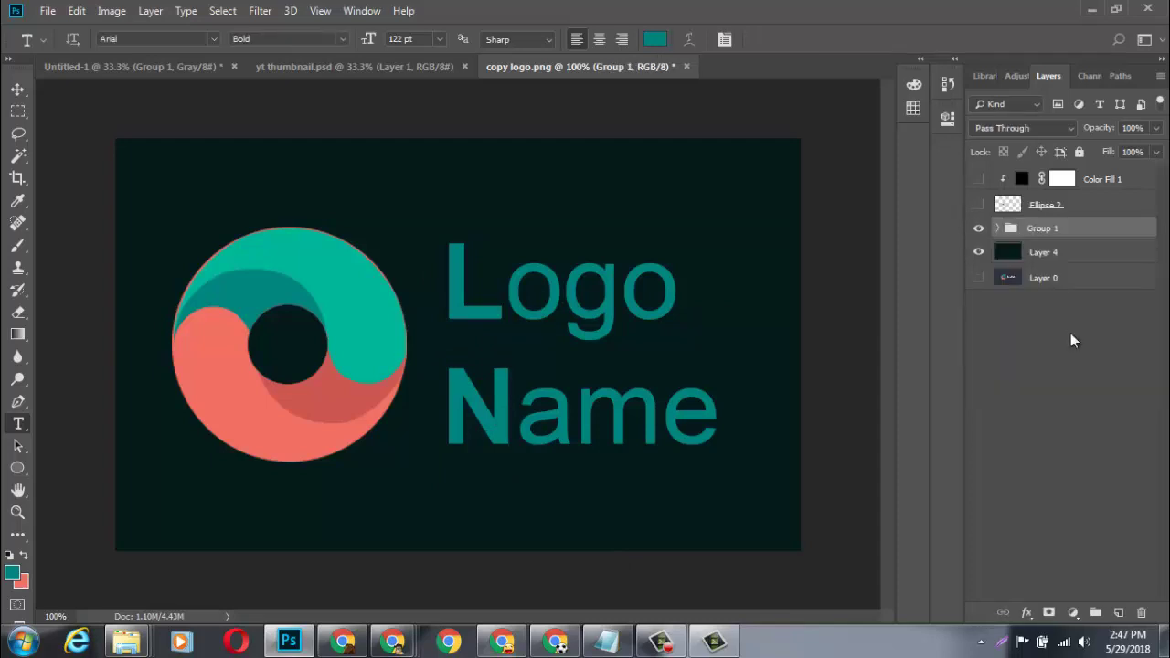
click(979, 230)
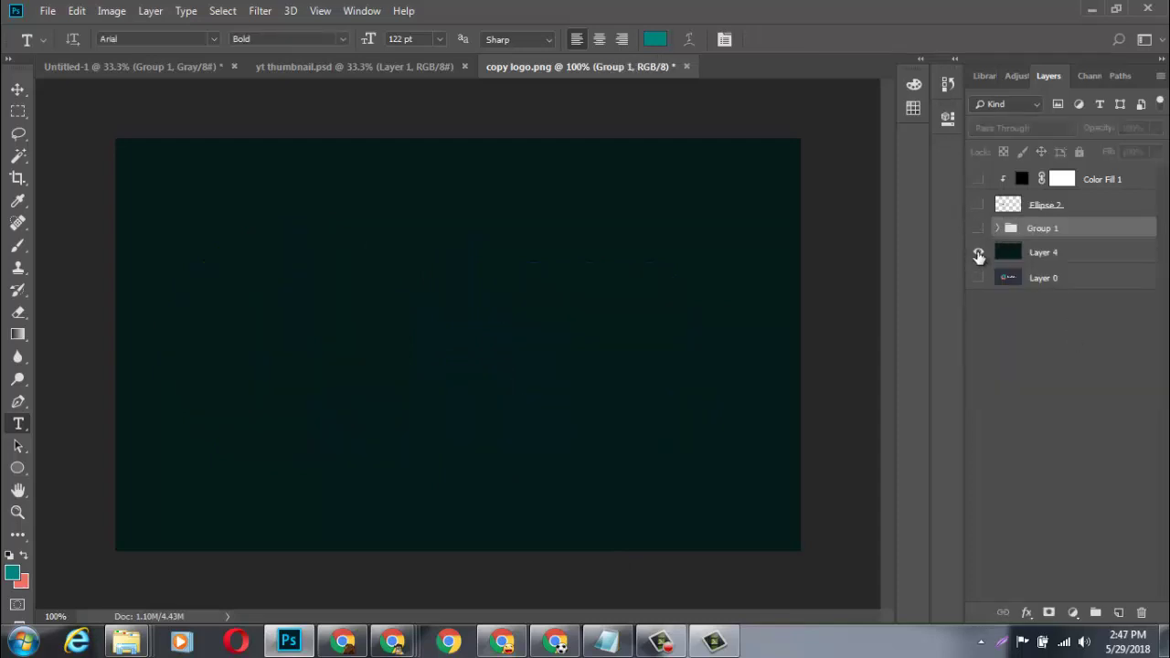
click(979, 252)
click(980, 278)
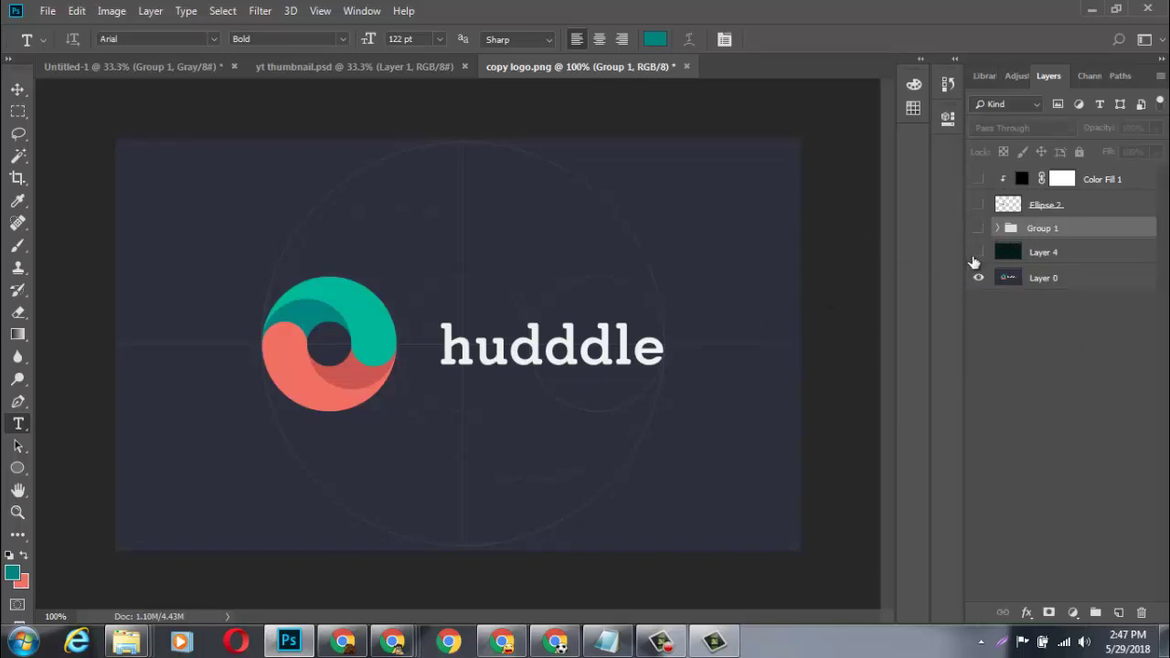
click(1007, 254)
Sample #2e303d from the reference as foreground, then fill Layer 4 with the salmon background colour.
click(11, 574)
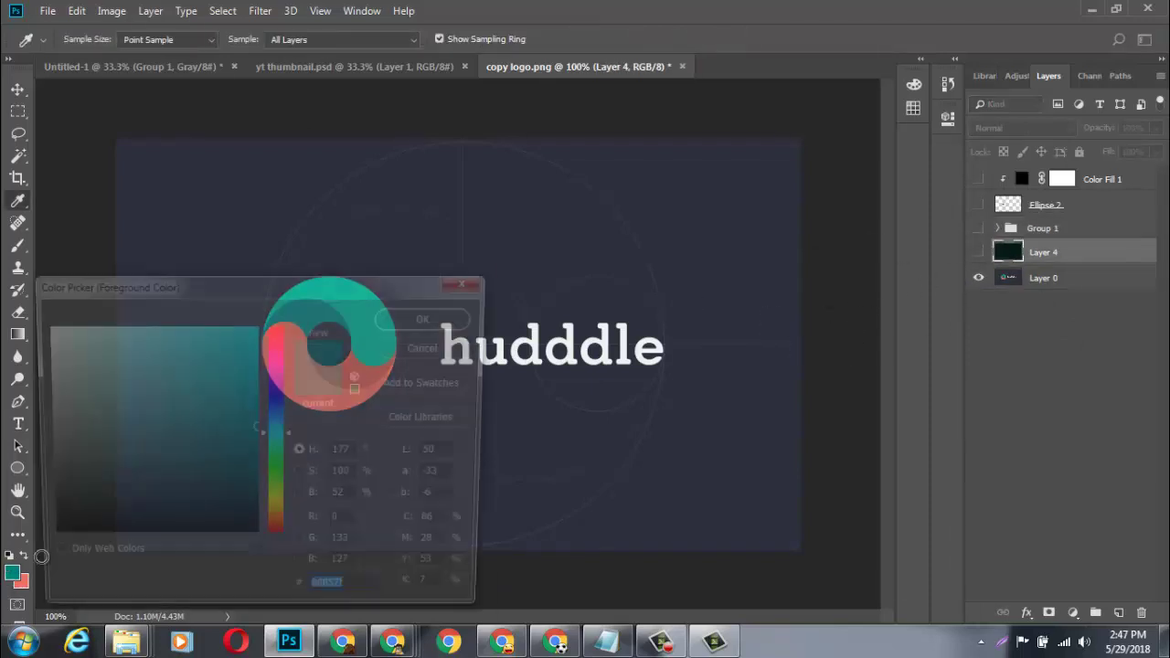
click(772, 385)
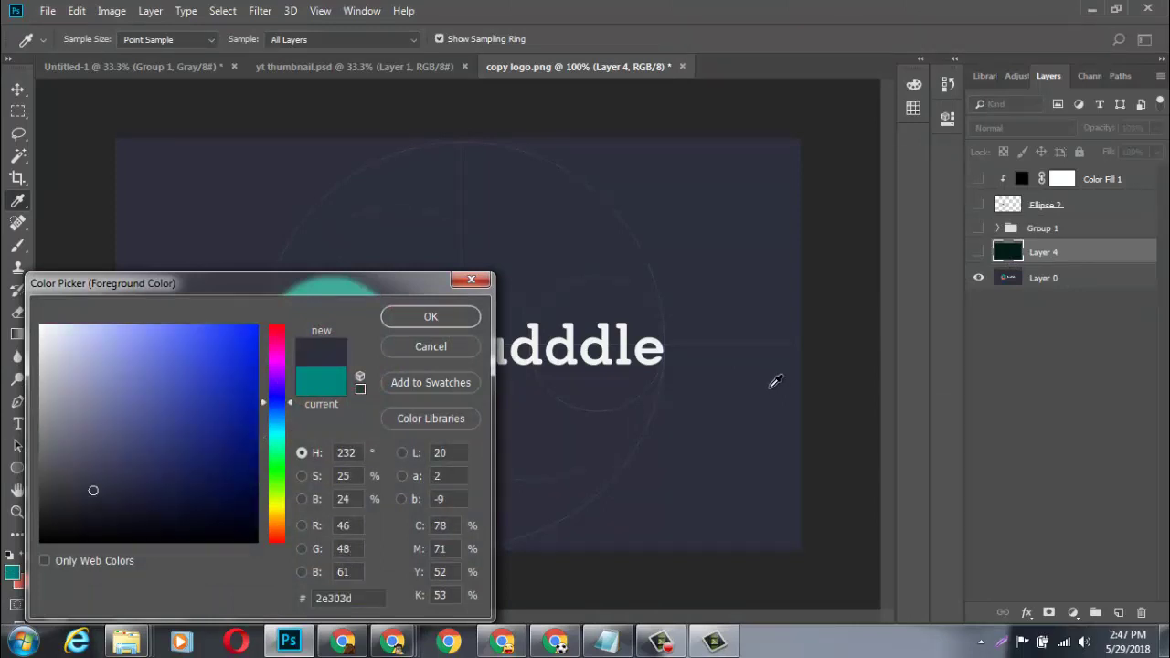
click(430, 316)
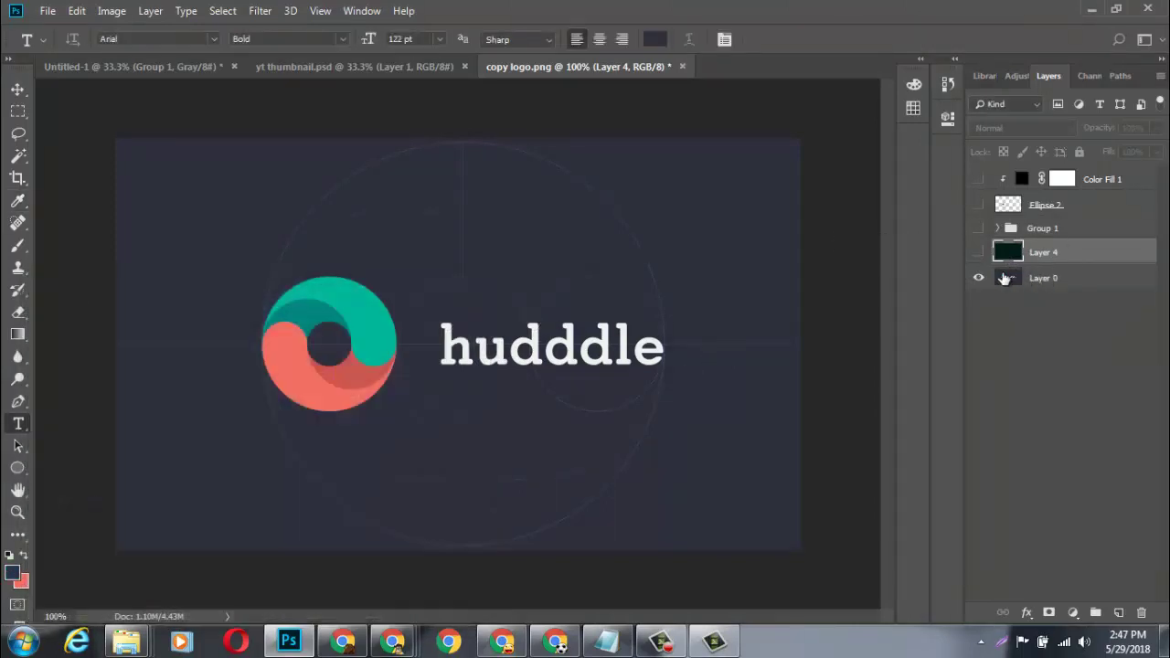
click(978, 252)
key(ctrl+BackSpace)
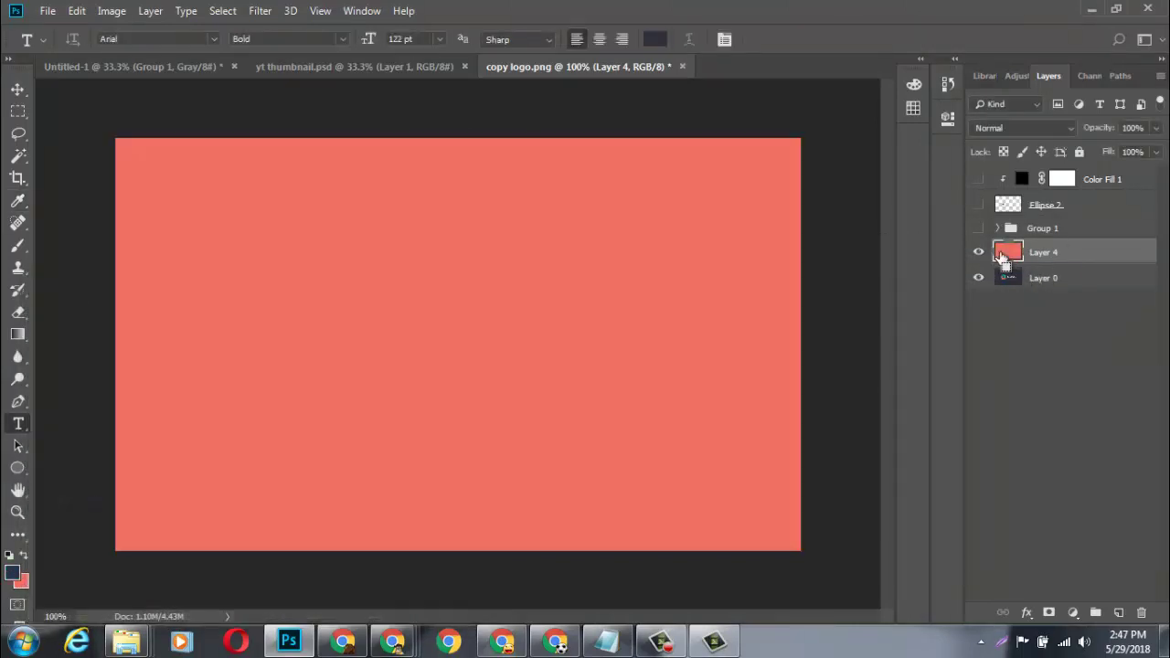
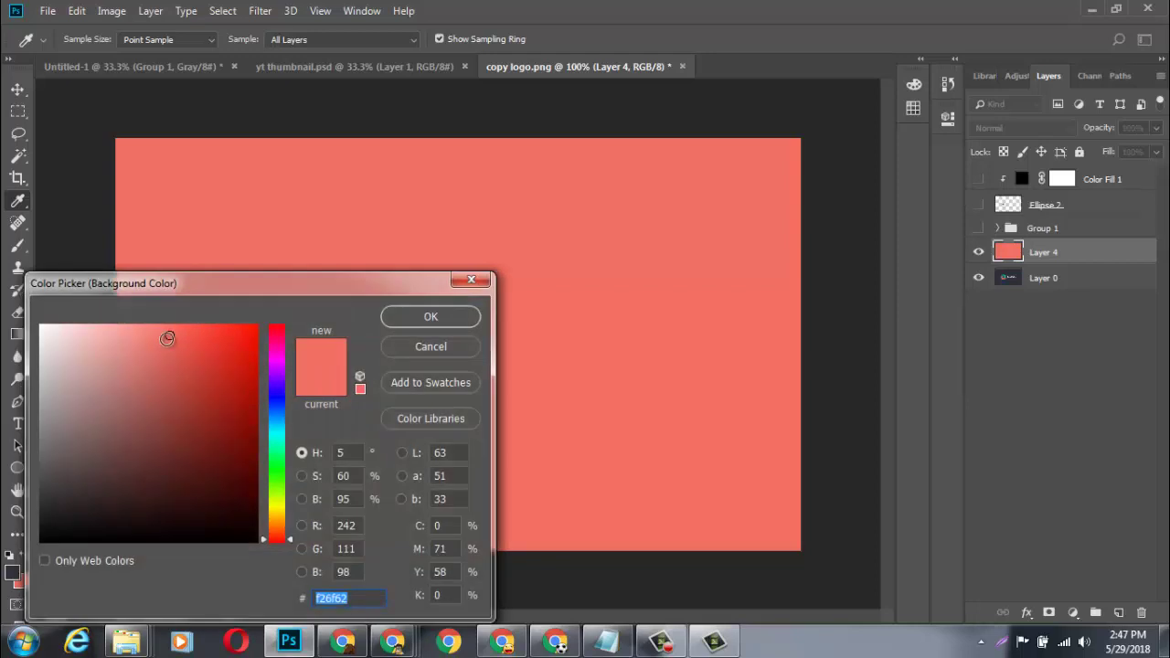
Show and expand Group 1 holding the circular logo and Logo Name text.
drag(169, 337, 165, 357)
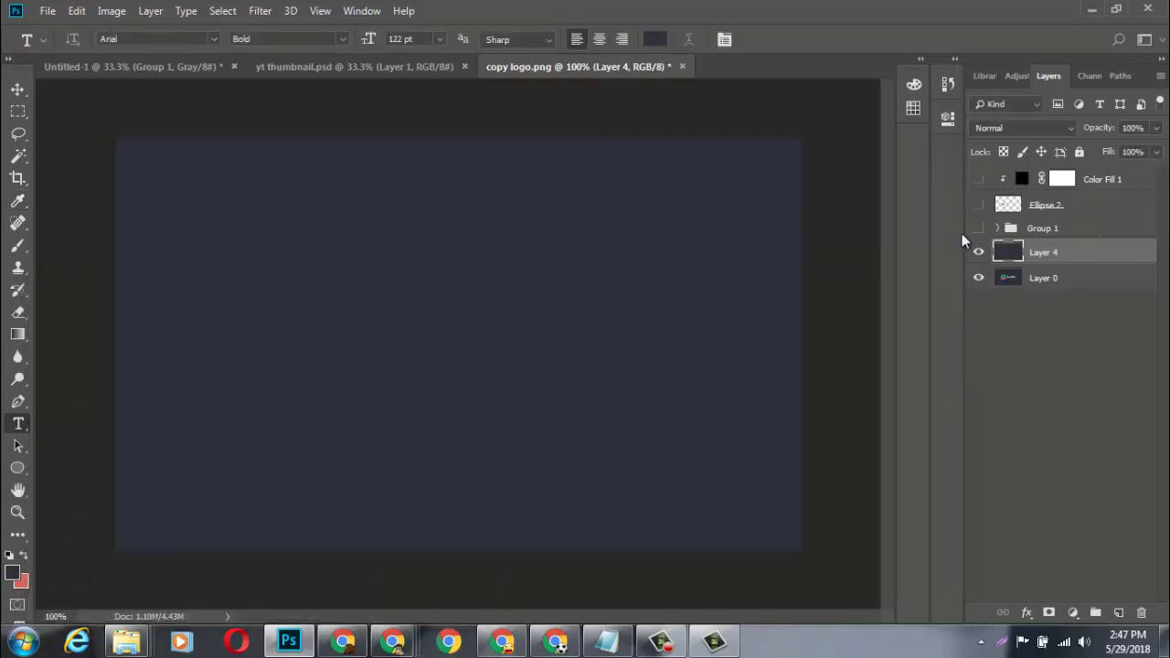
click(978, 229)
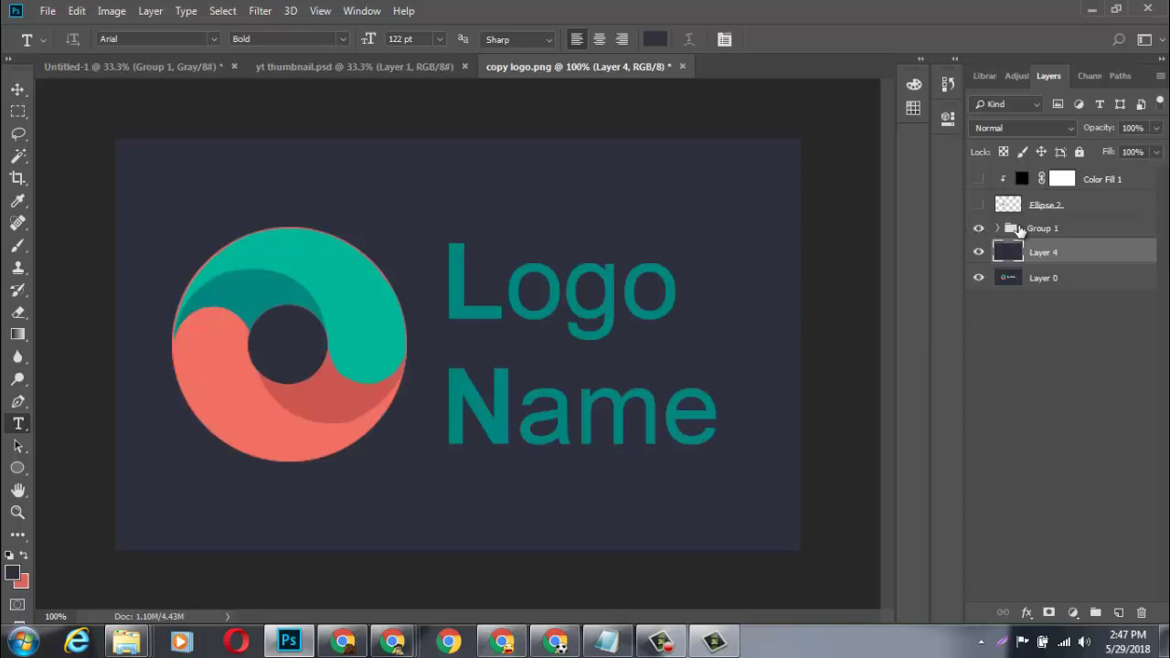
click(999, 228)
Recolour the Logo Name text to white ffffff and commit the edit.
double_click(1024, 252)
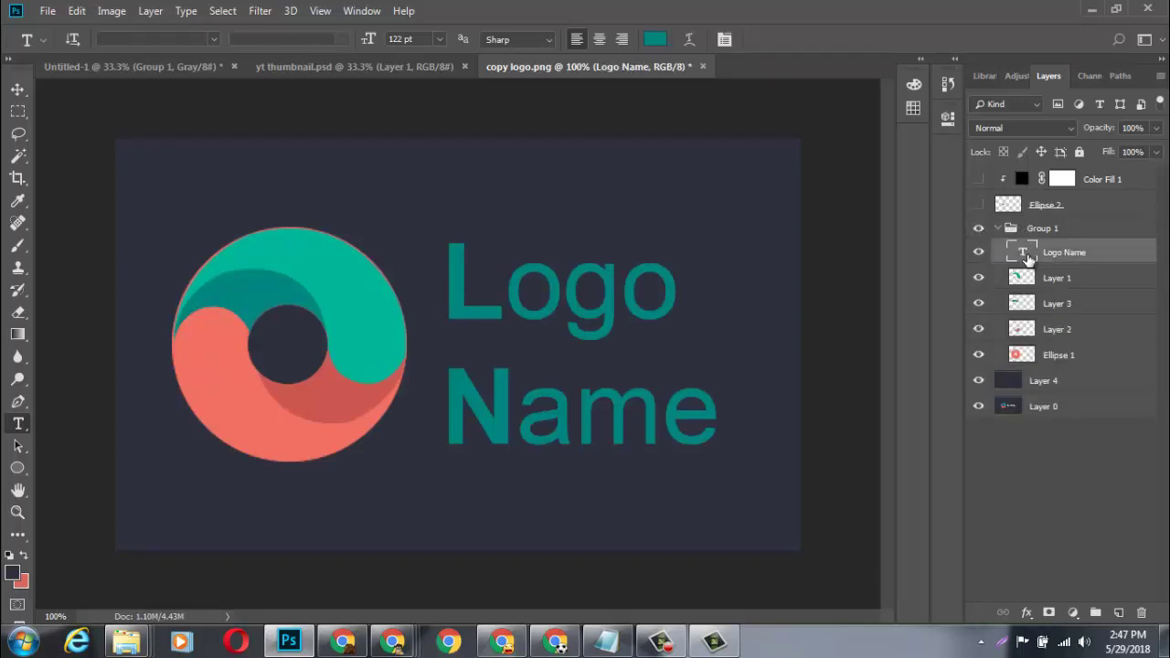
double_click(1024, 253)
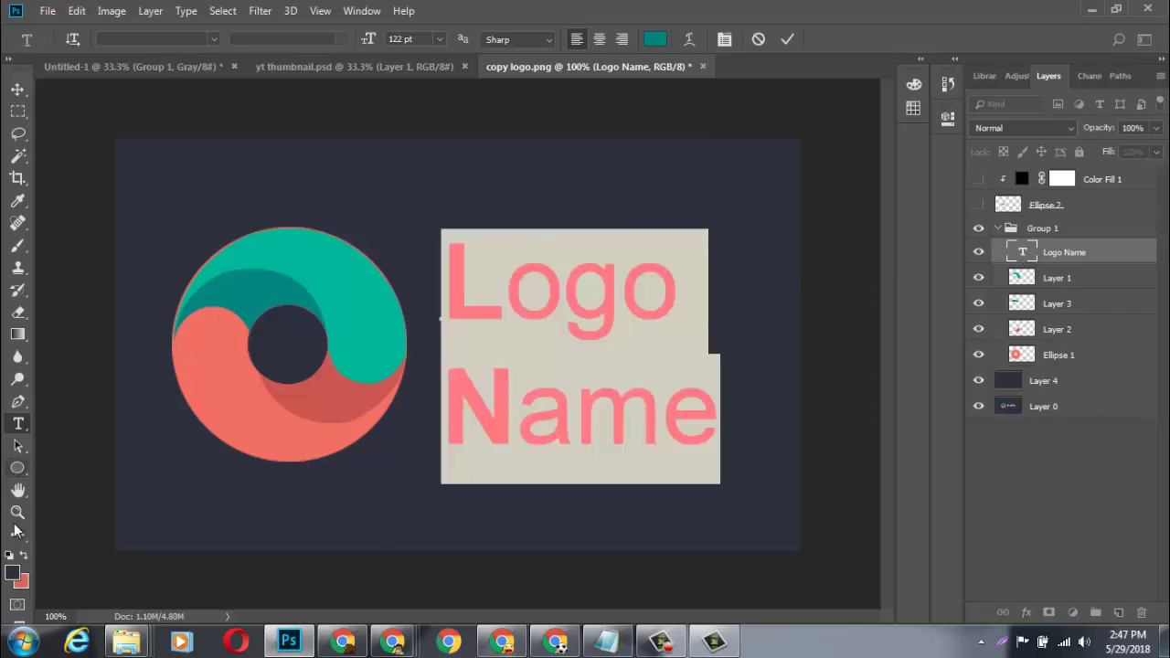
click(13, 572)
click(198, 532)
text(ffffff)
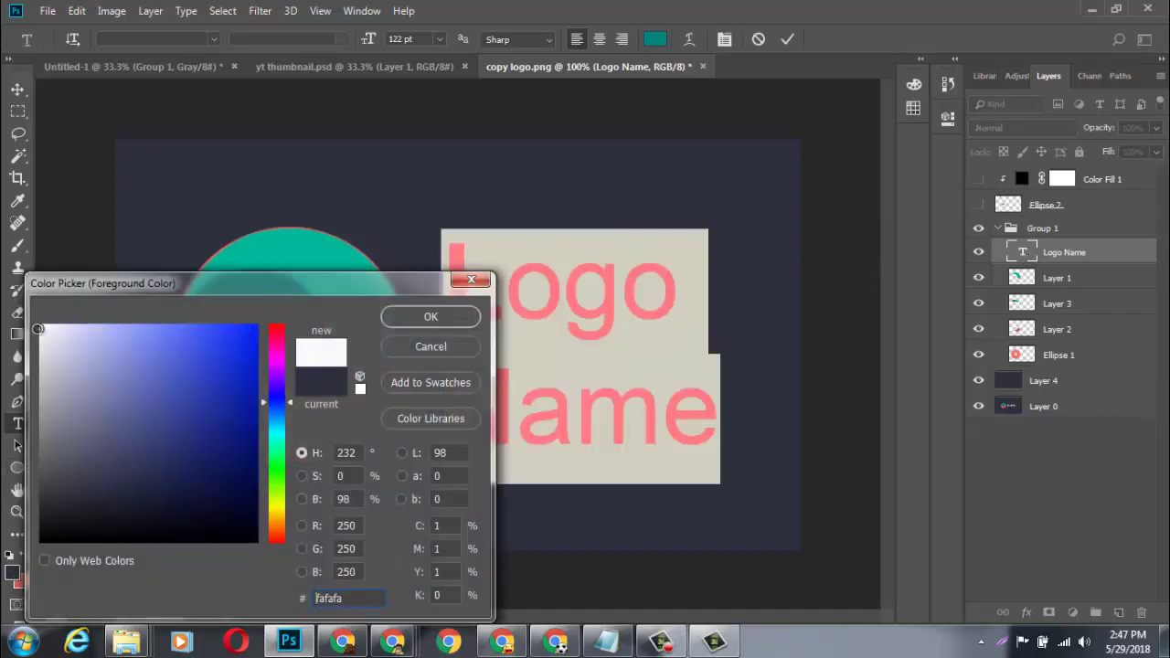
key(Return)
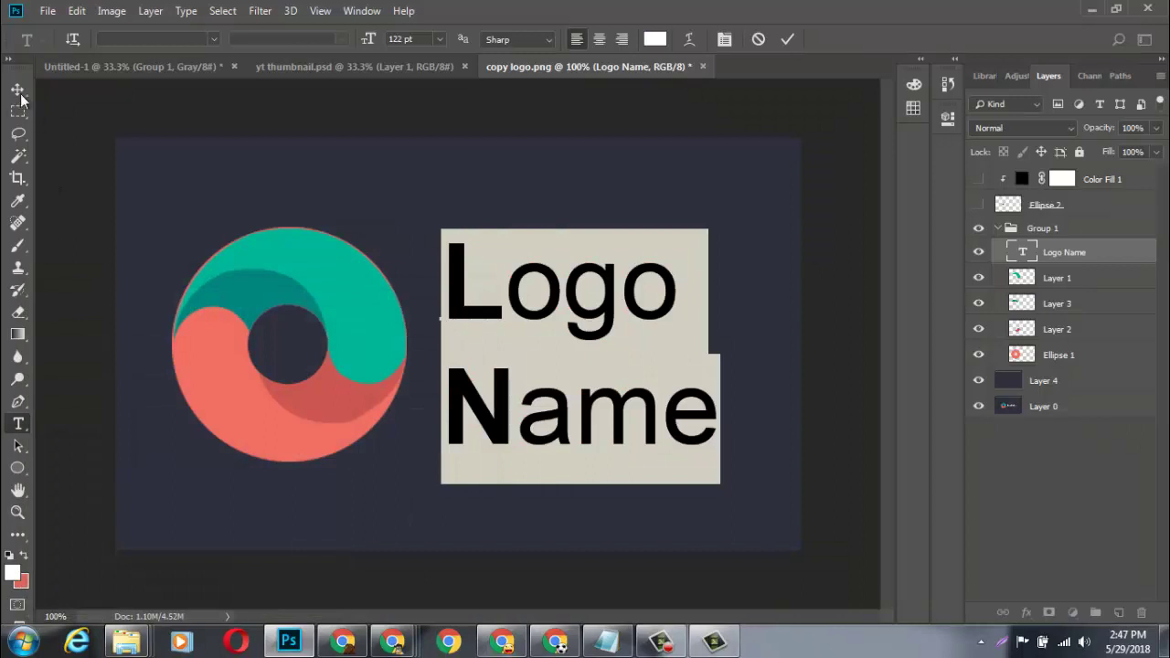
click(19, 91)
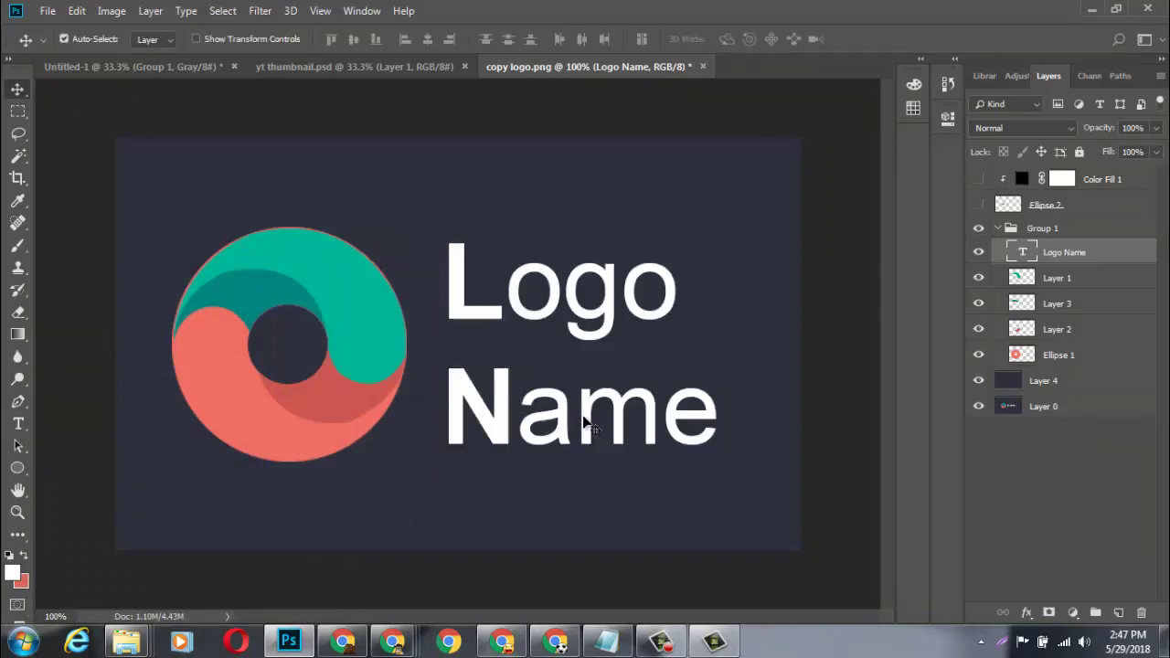
In Chrome, close the Camtasia tab and the small images tab.
click(556, 640)
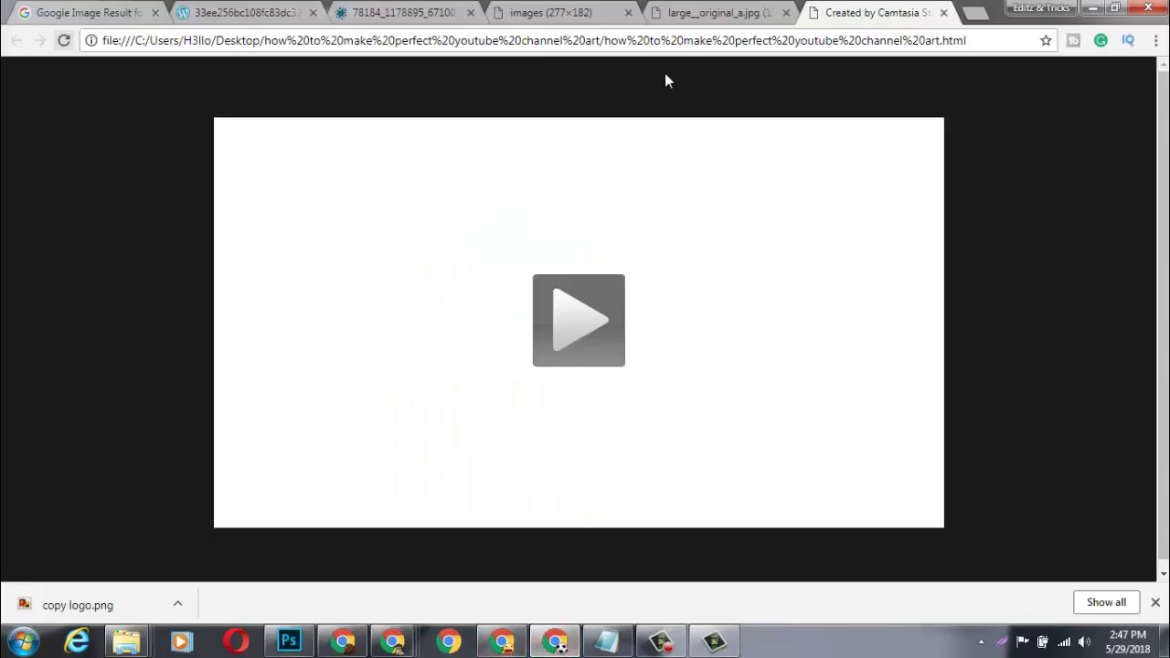
click(760, 7)
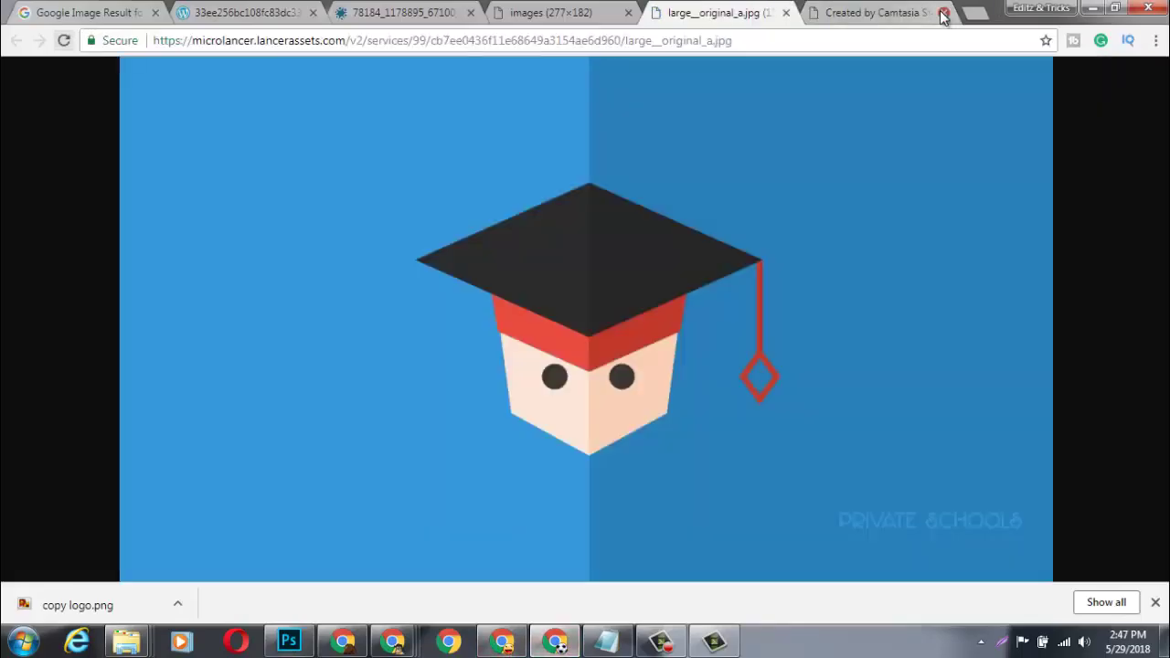
click(944, 13)
click(590, 9)
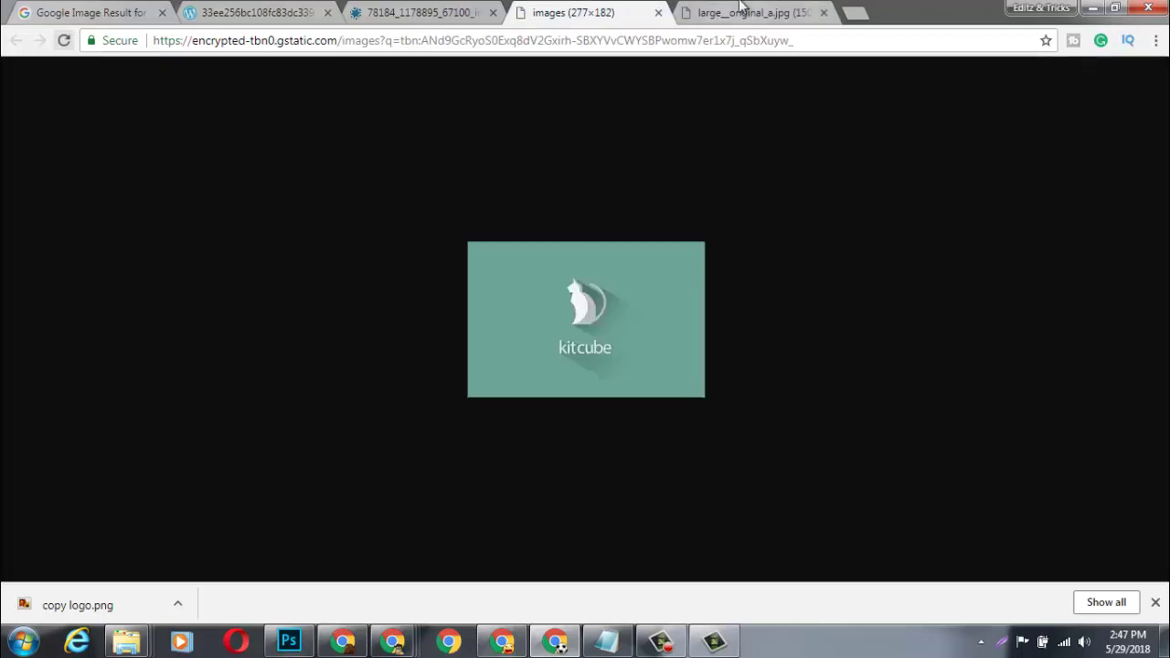
click(743, 10)
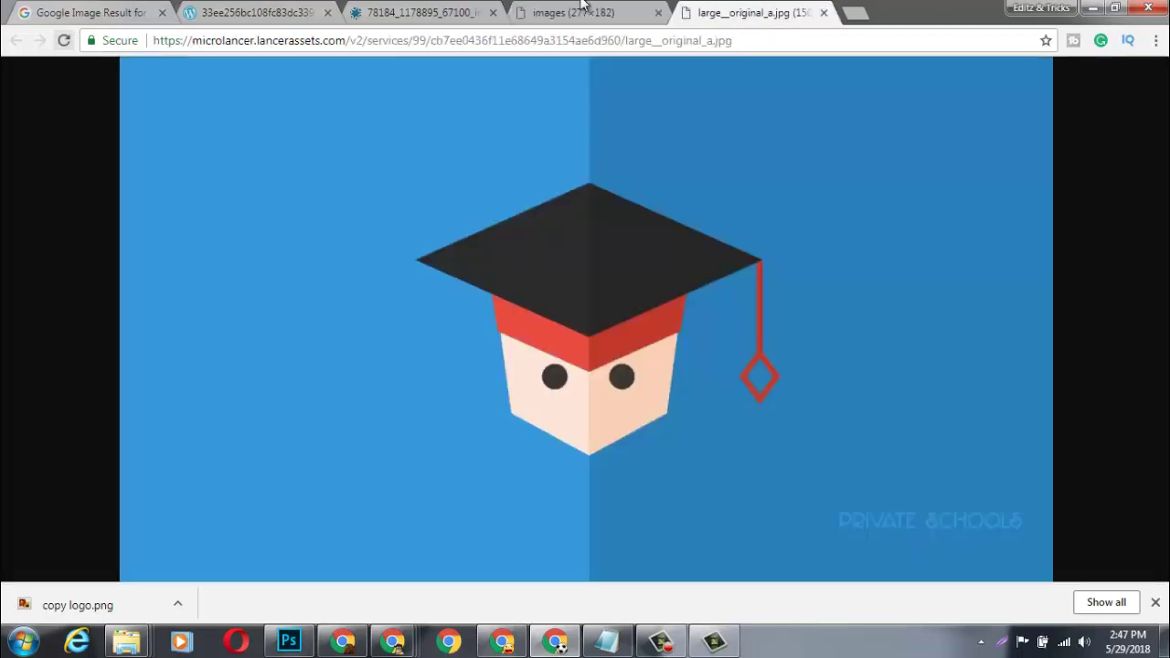
key(ctrl+shift+Tab)
click(771, 8)
click(658, 12)
Copy the graduation-cap character image and return to Photoshop.
right_click(549, 302)
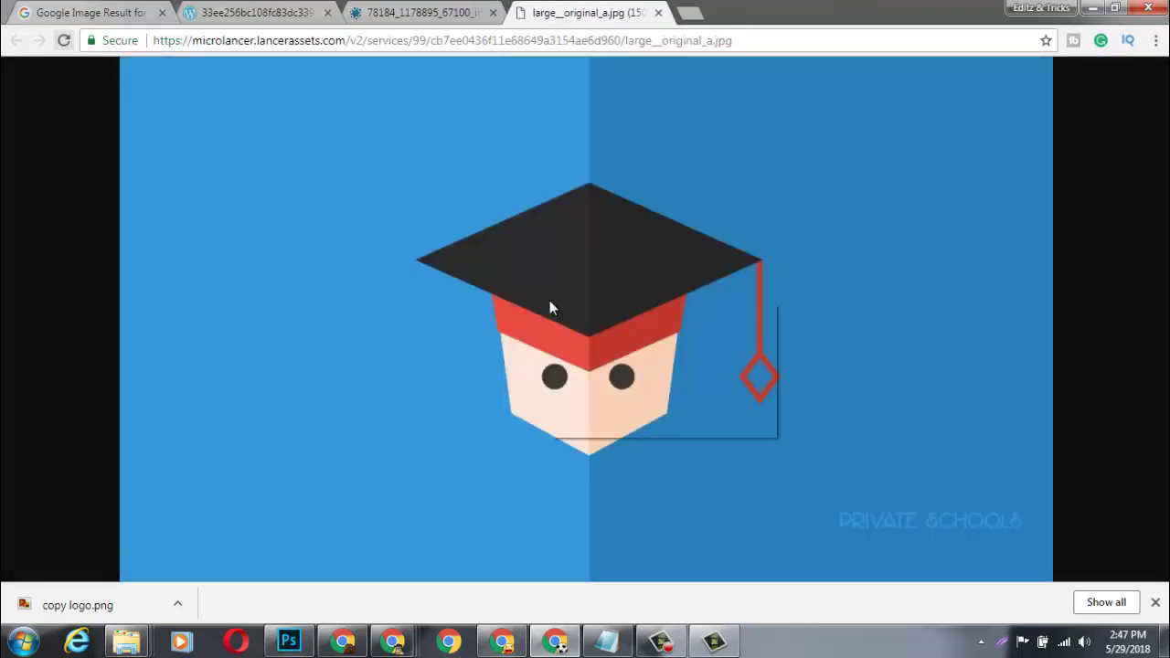
click(599, 355)
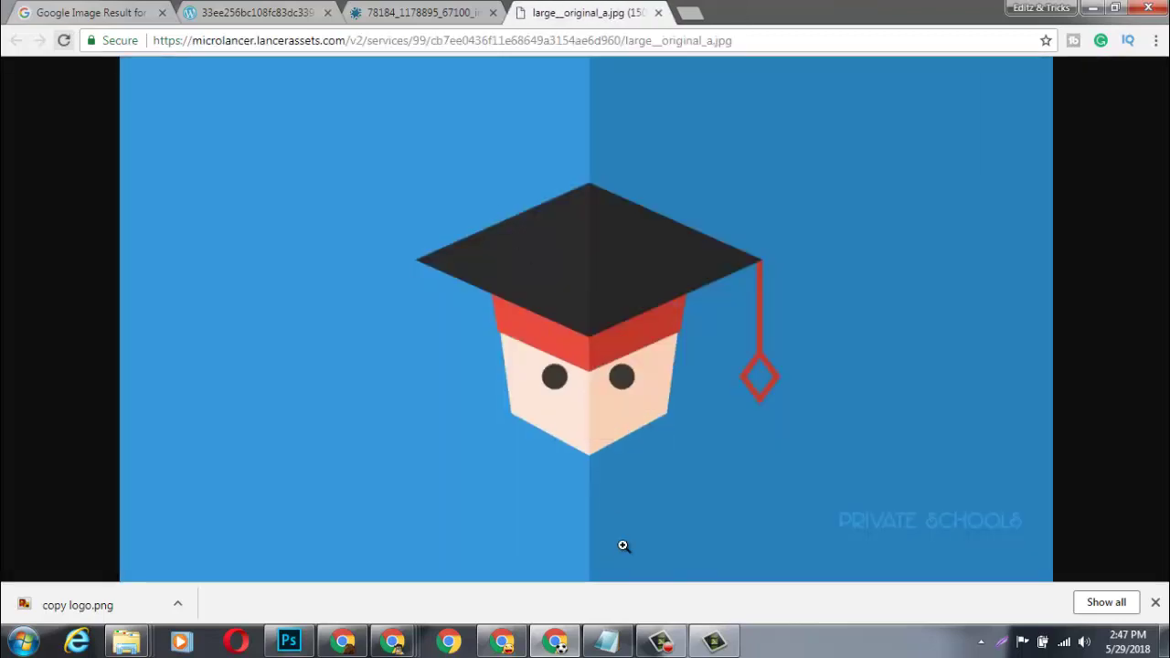
click(289, 640)
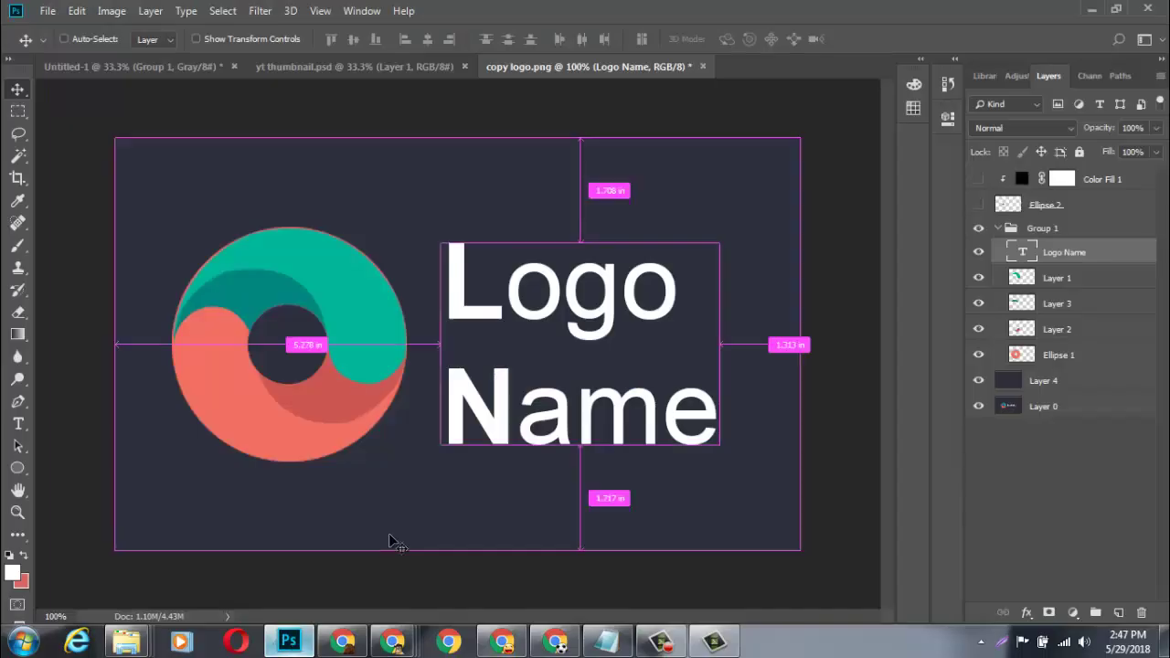
Hide Group 1 and paste the graduation-cap image as a new layer.
click(998, 228)
click(978, 228)
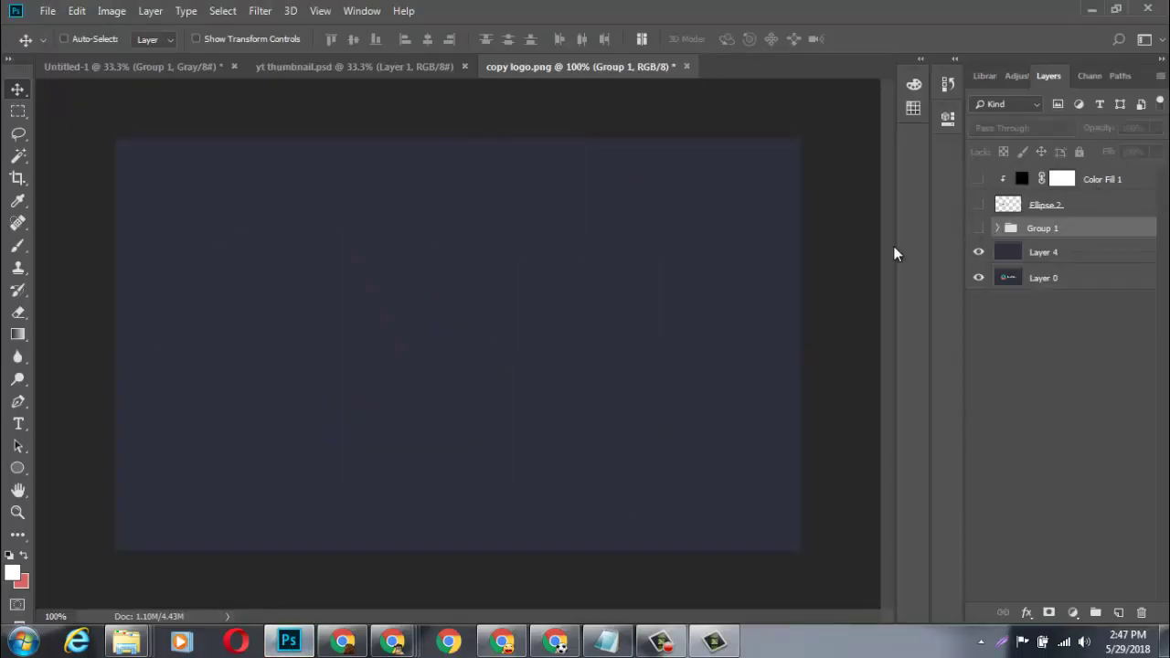
key(ctrl+v)
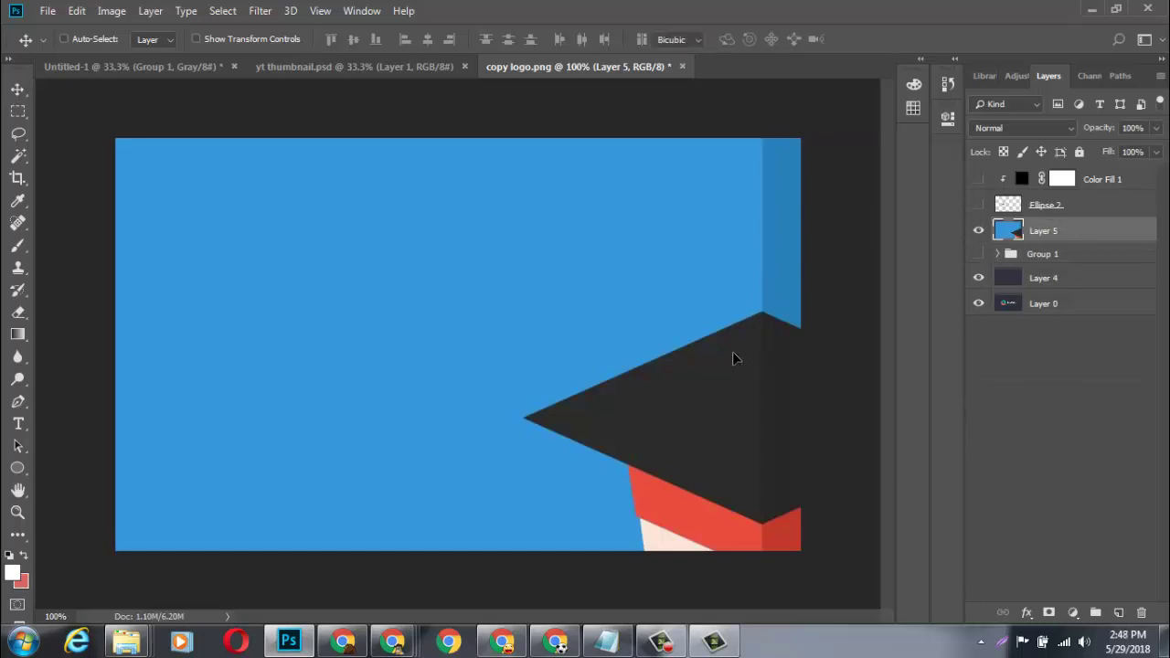
key(ctrl+t)
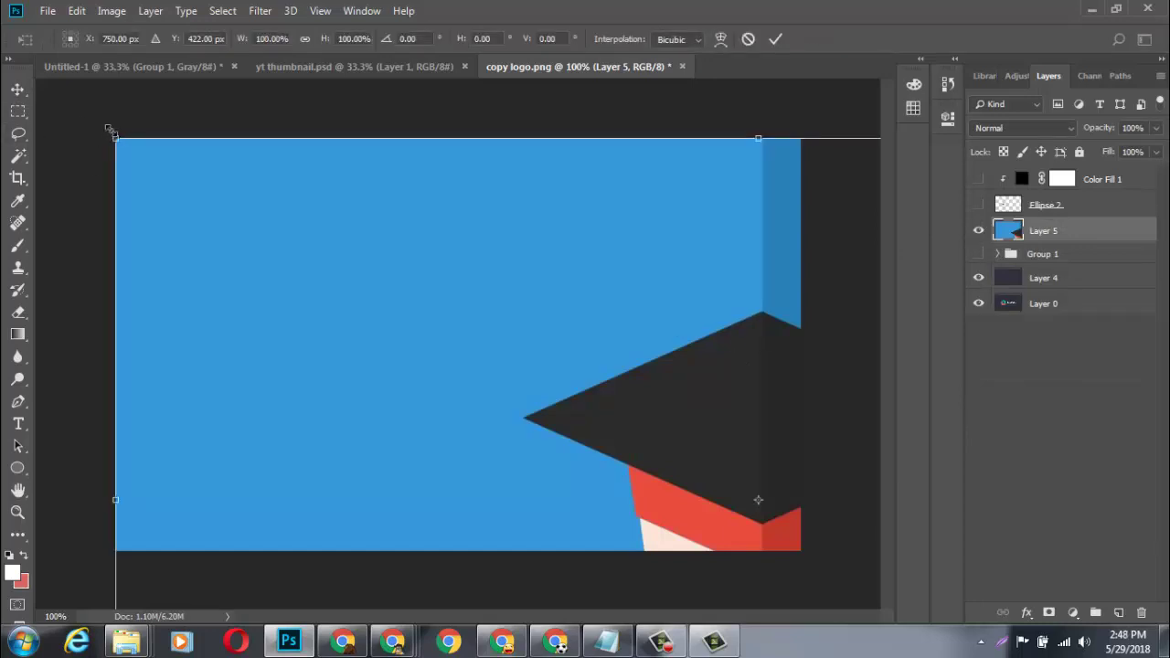
Scale the pasted picture to about 61%, centre it on the canvas, and zoom in.
drag(111, 132, 648, 439)
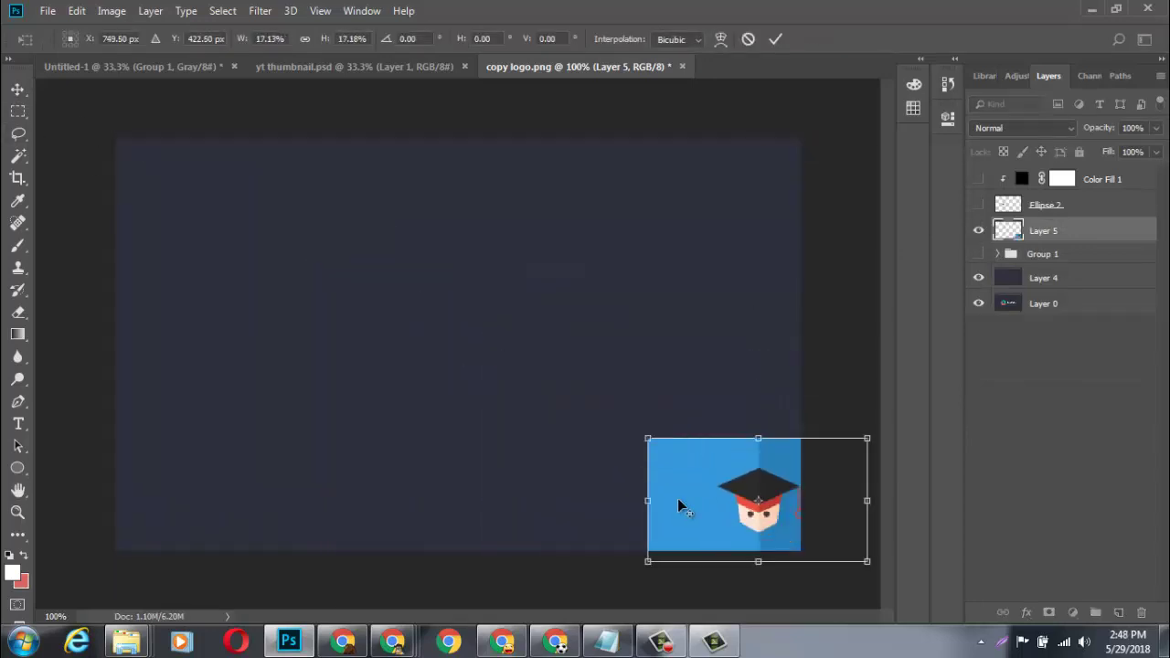
key(ctrl+z)
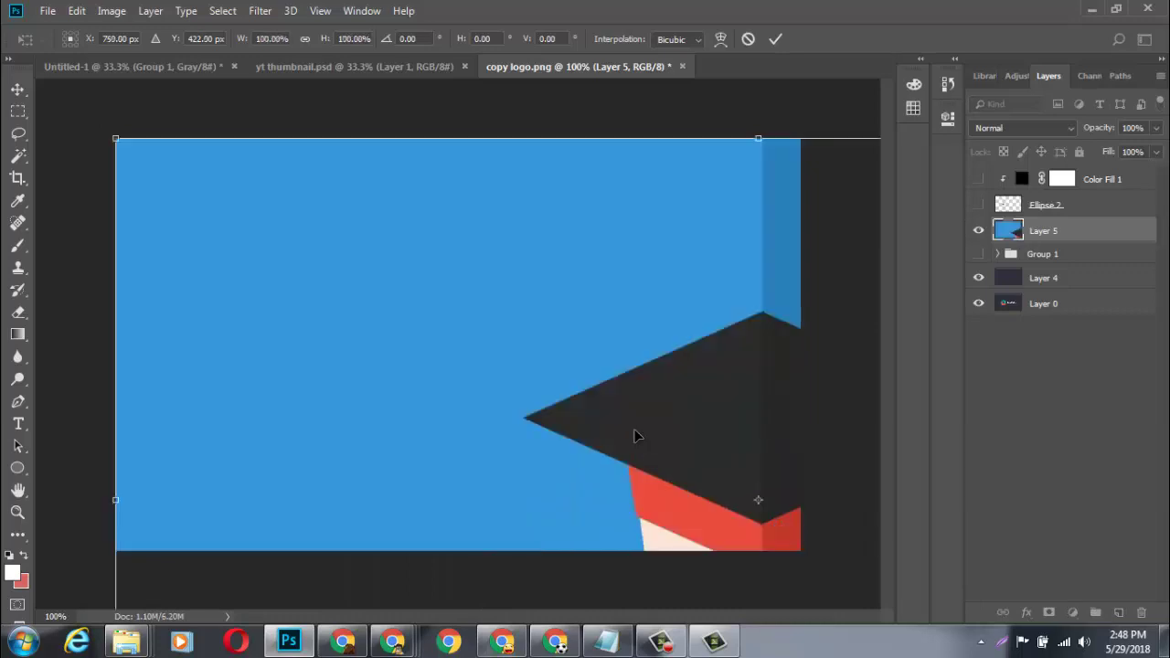
drag(500, 353, 253, 203)
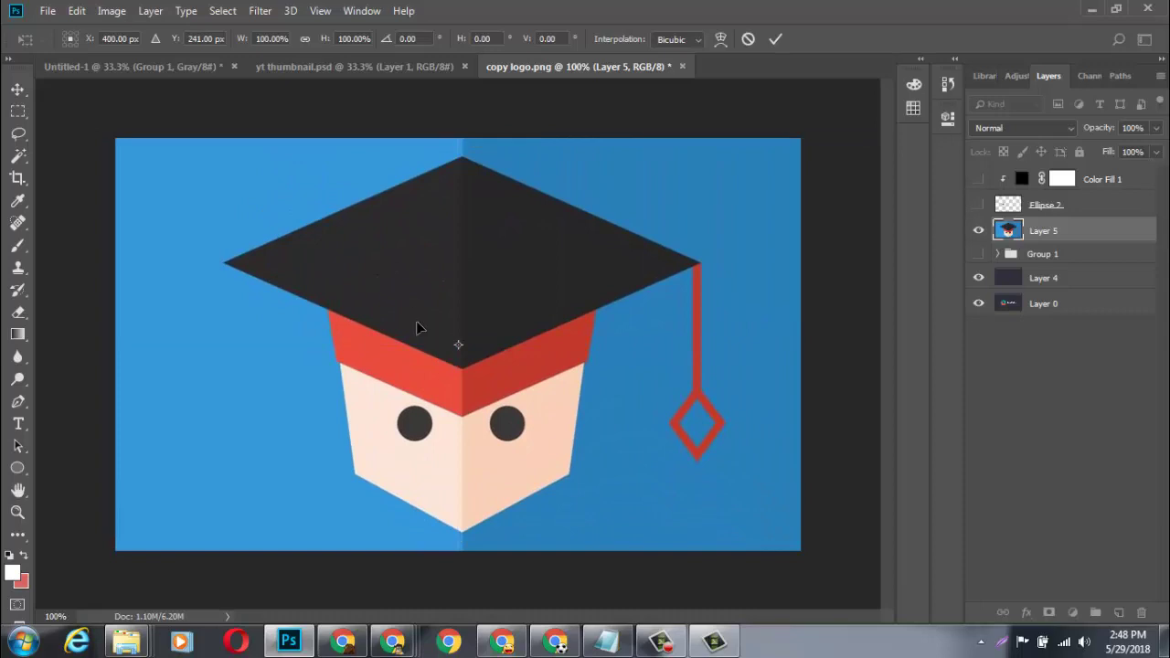
key(ctrl+minus)
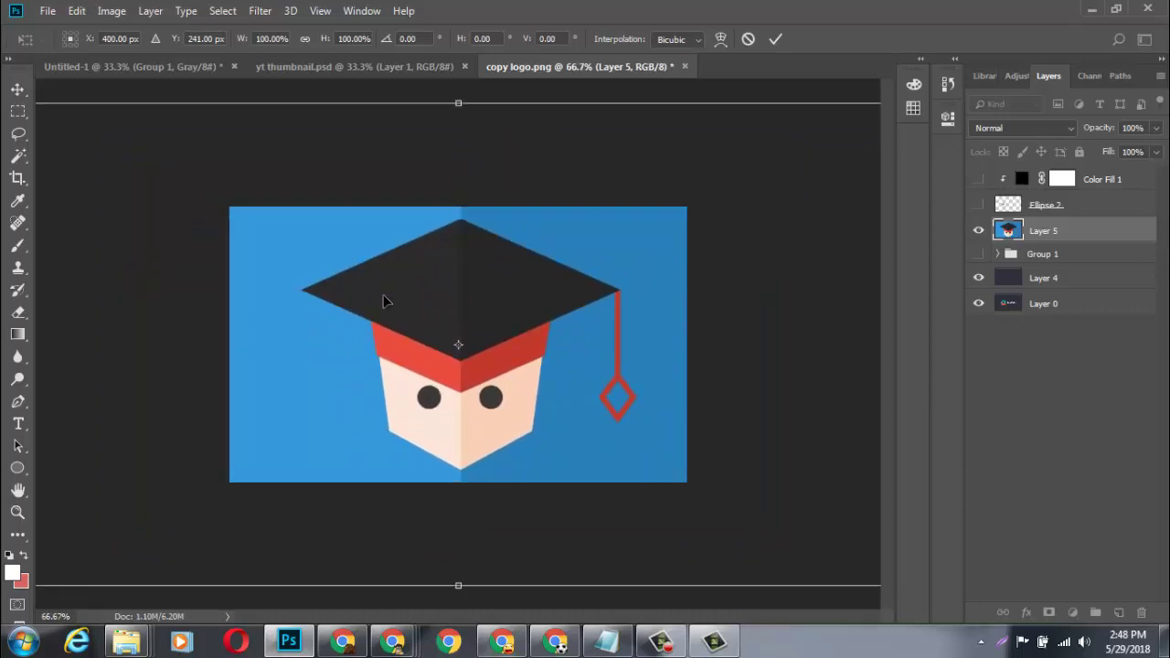
drag(677, 400, 448, 376)
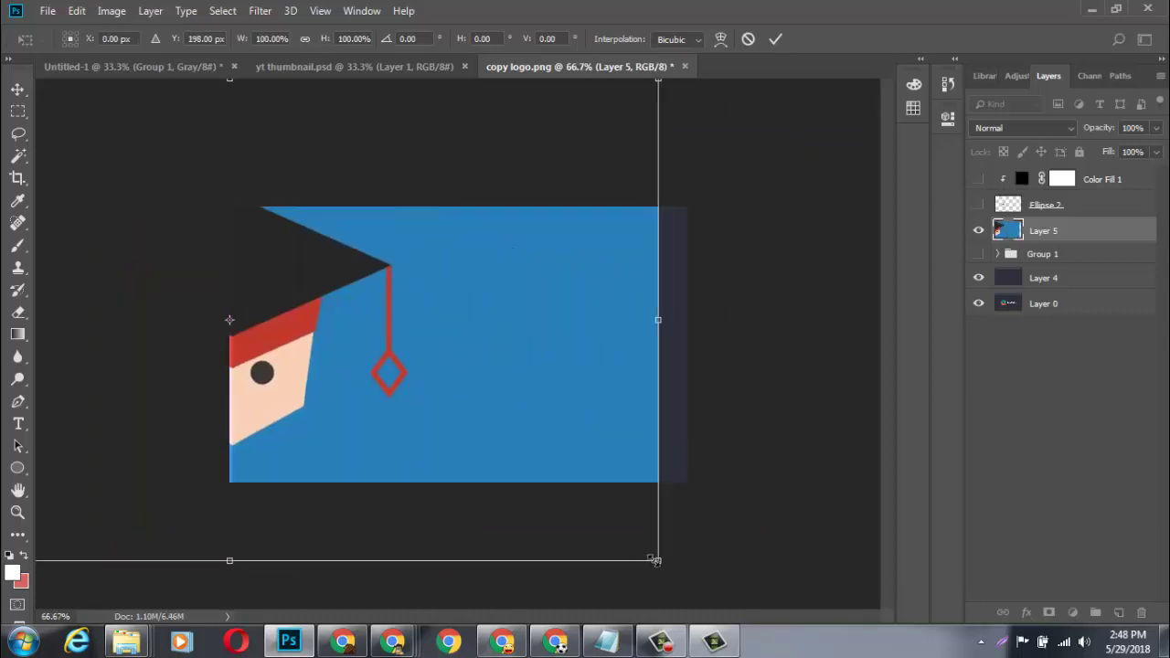
drag(660, 560, 494, 469)
drag(331, 383, 552, 401)
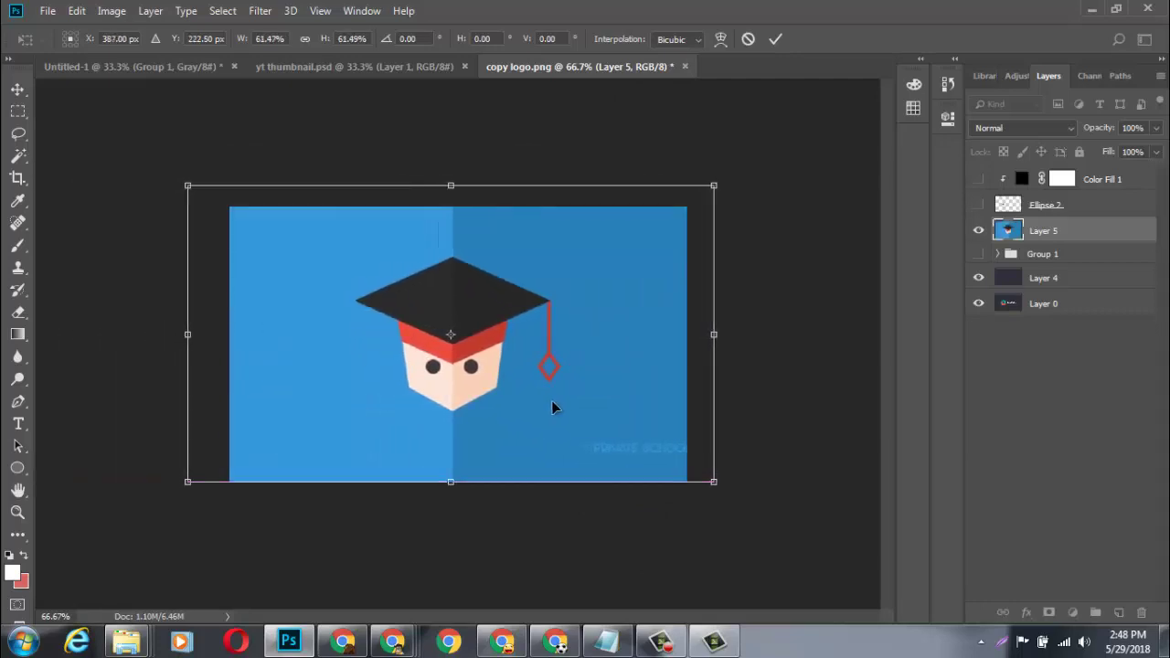
key(Return)
key(ctrl+plus)
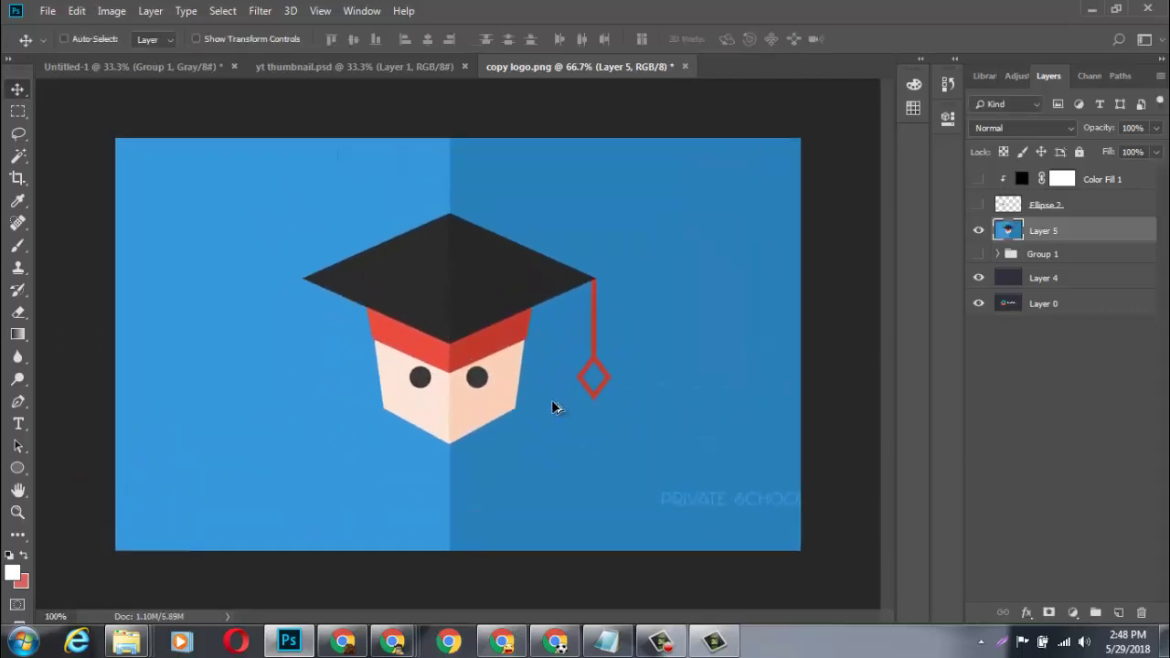
key(ctrl+plus)
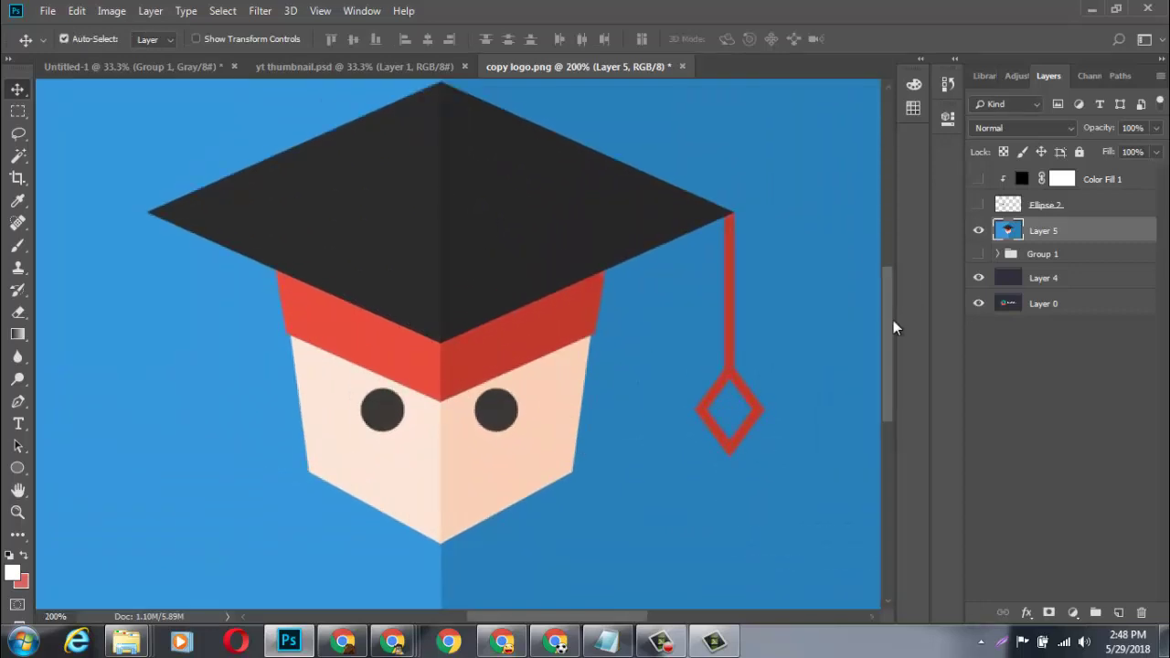
Trace a closed four-point Pen path around the cap's black mortarboard top.
drag(893, 328, 892, 318)
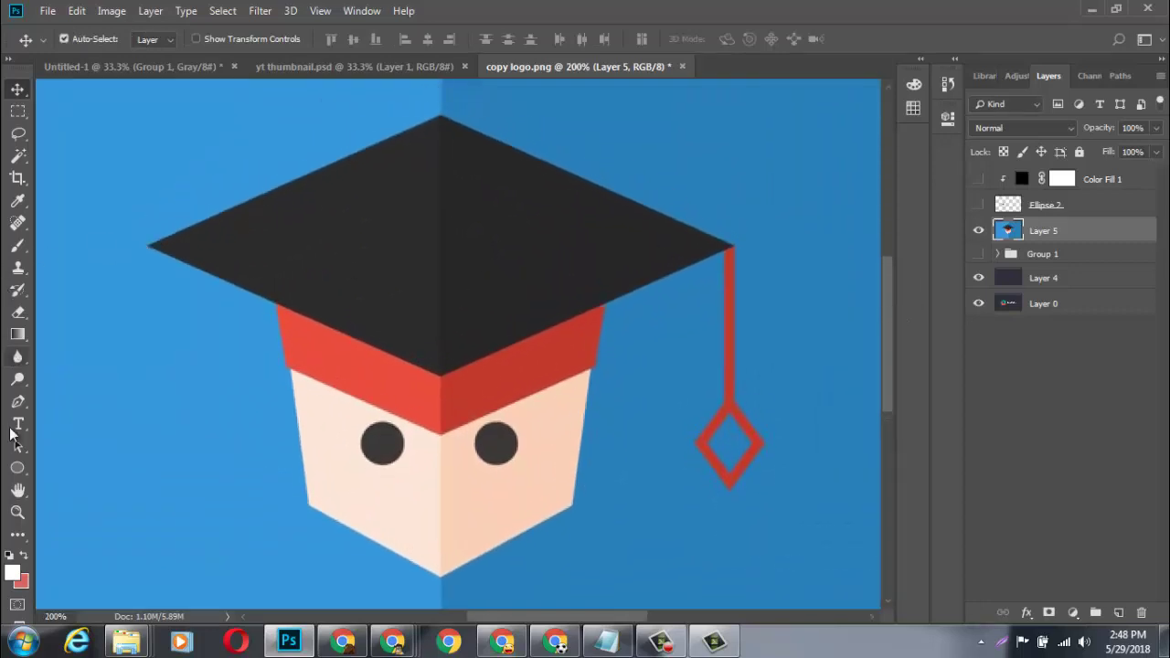
click(17, 402)
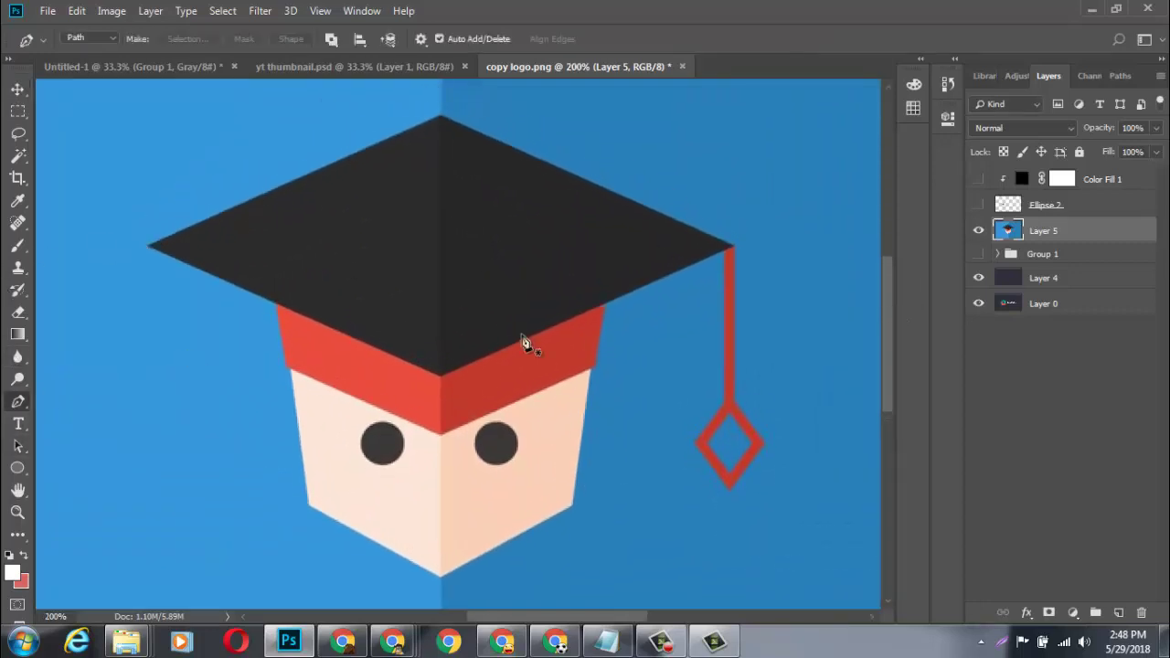
click(440, 117)
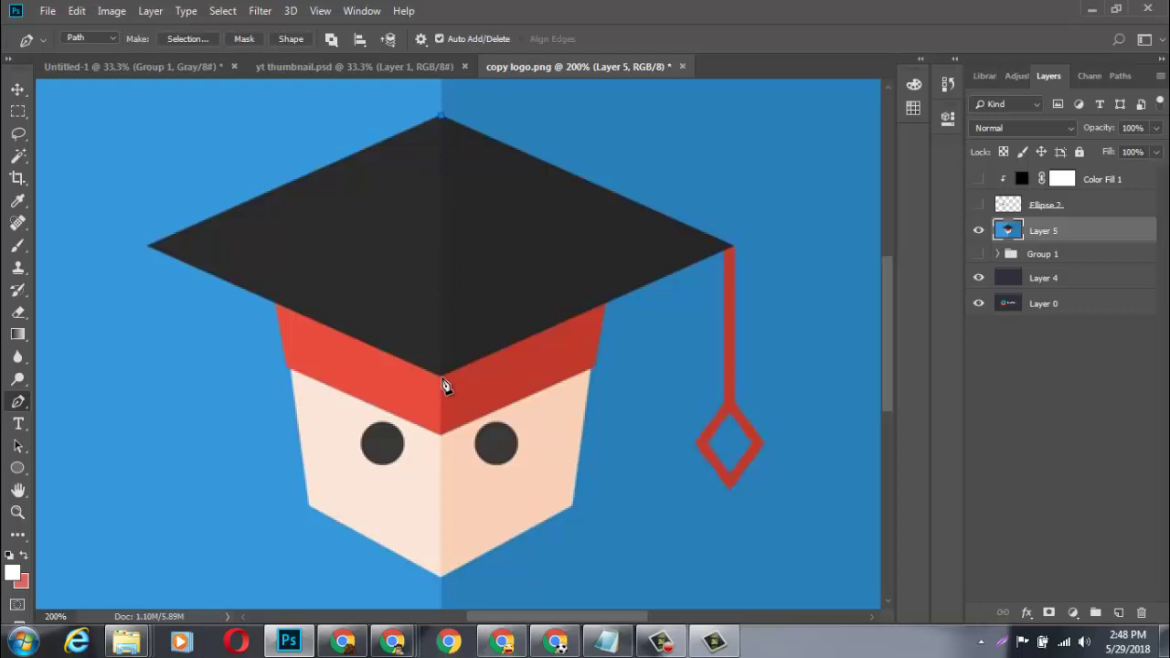
click(147, 247)
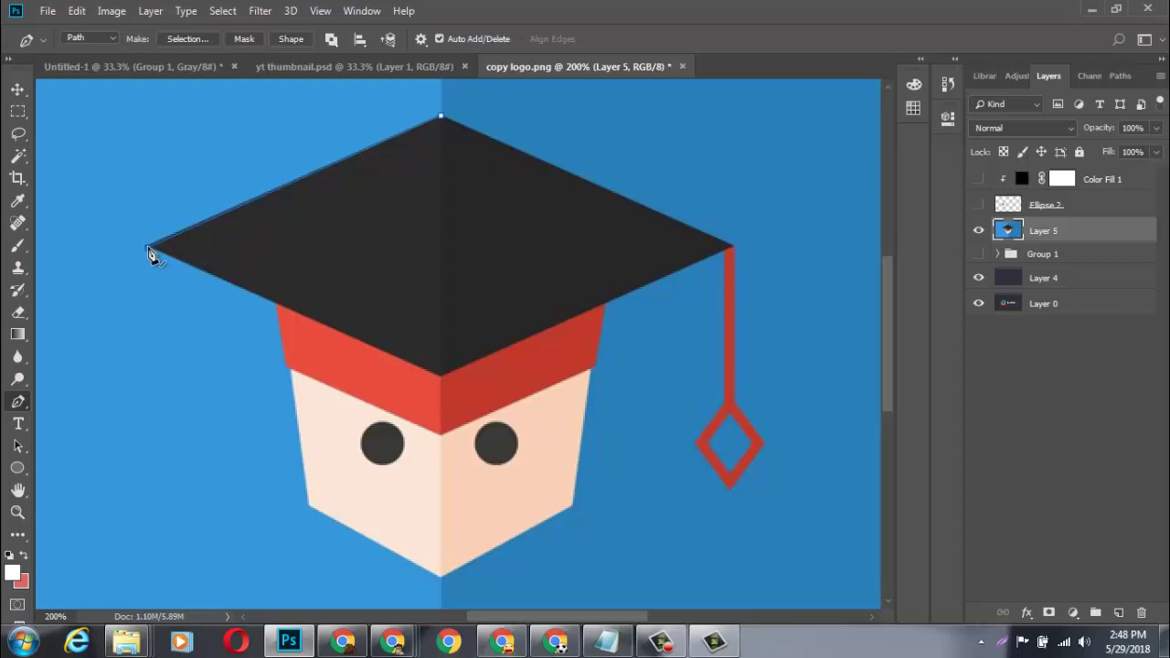
click(440, 377)
click(736, 247)
click(733, 247)
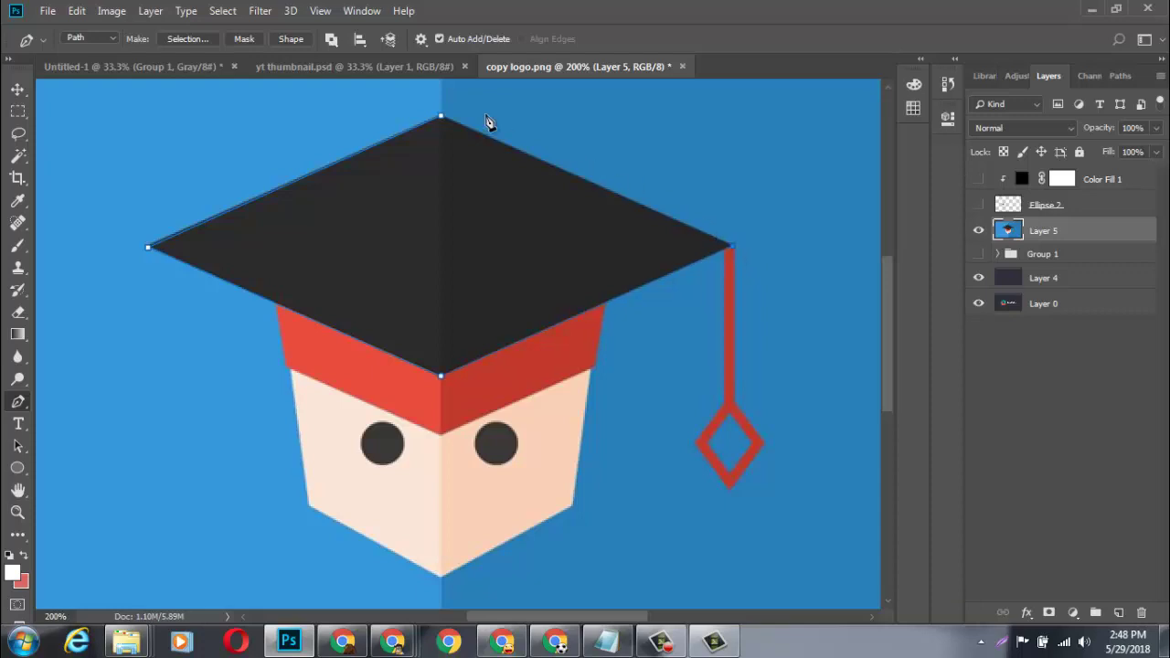
click(442, 117)
Make the path a selection and fill it on new Layer 6 with sampled #262626.
right_click(426, 177)
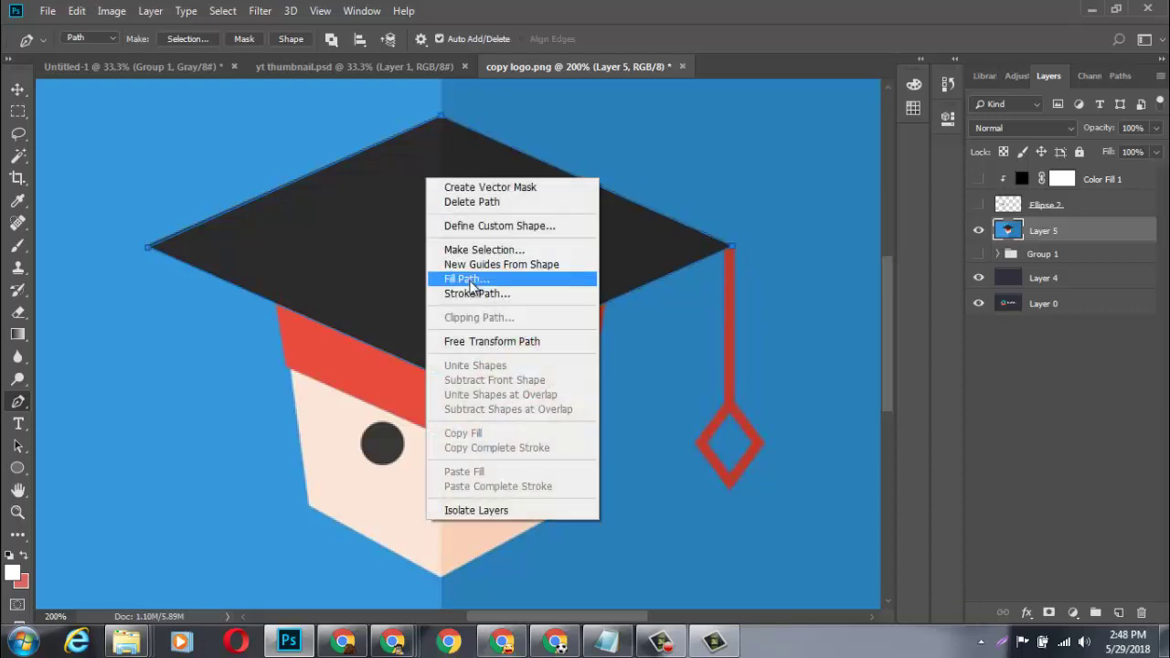
click(495, 249)
key(Return)
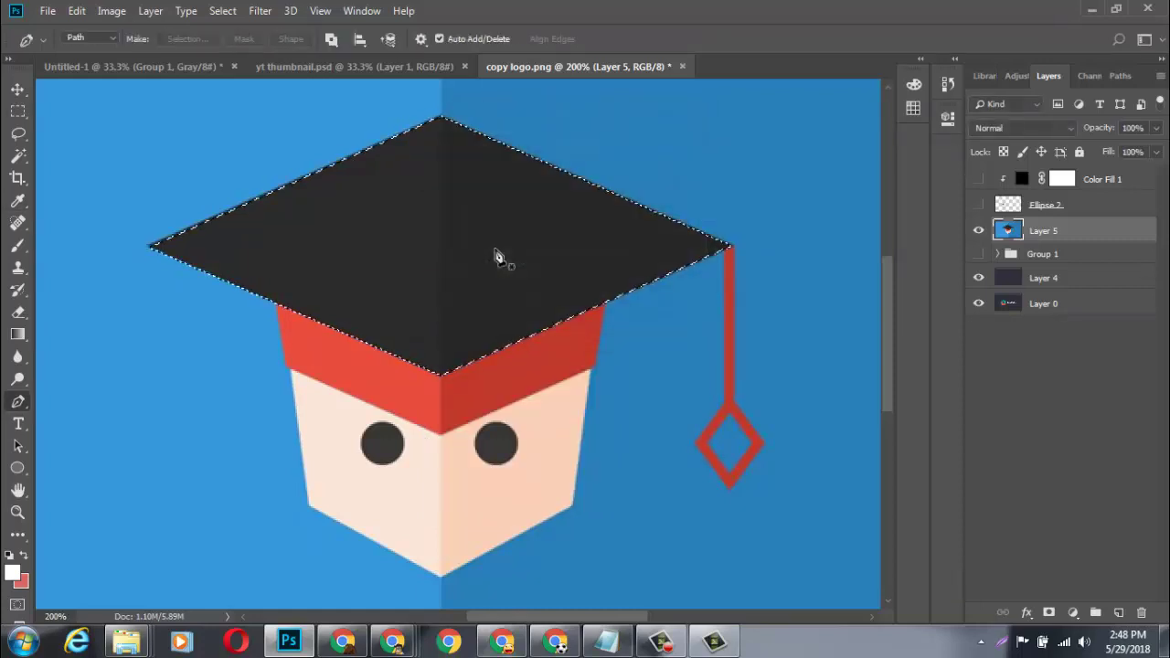
click(1118, 612)
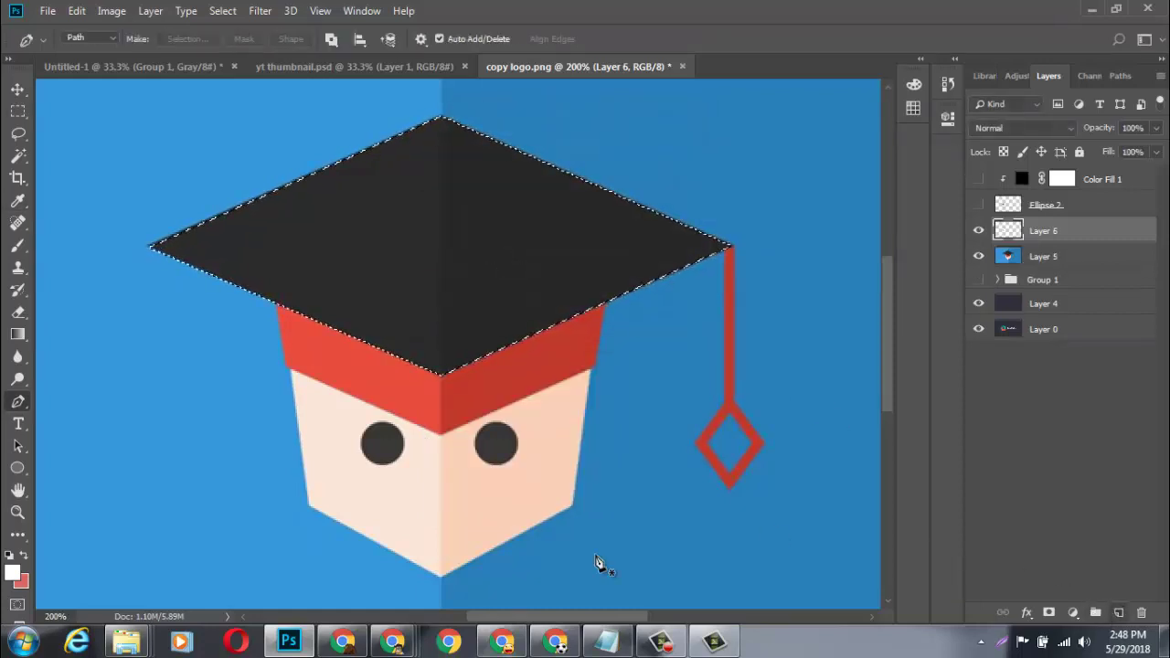
click(13, 572)
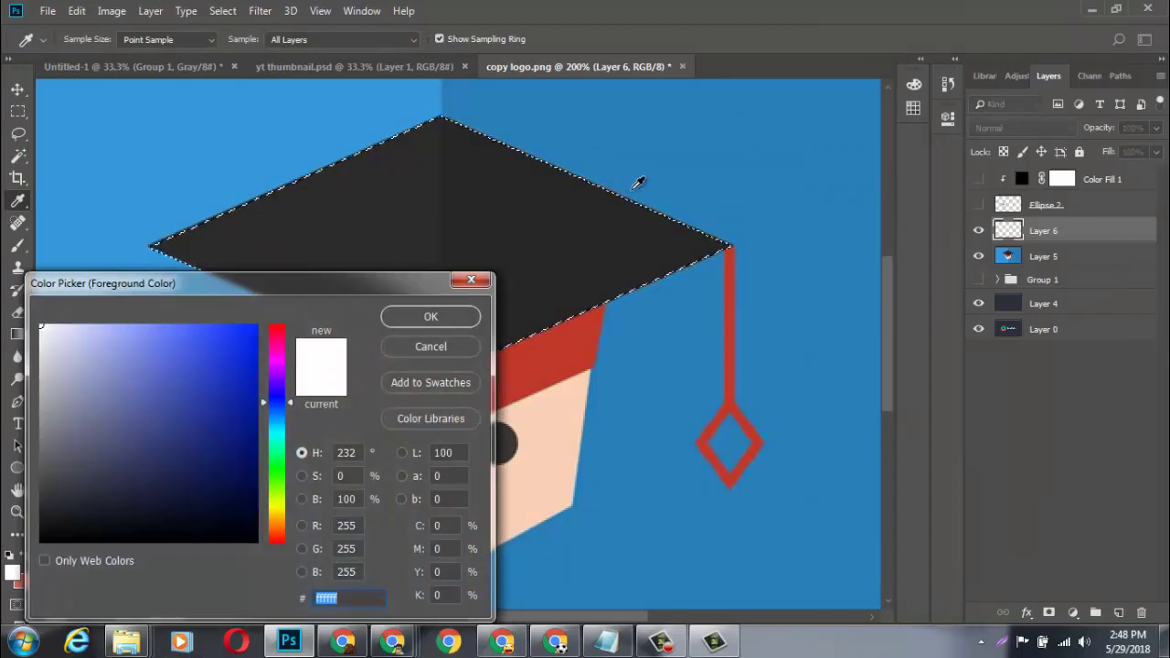
click(533, 239)
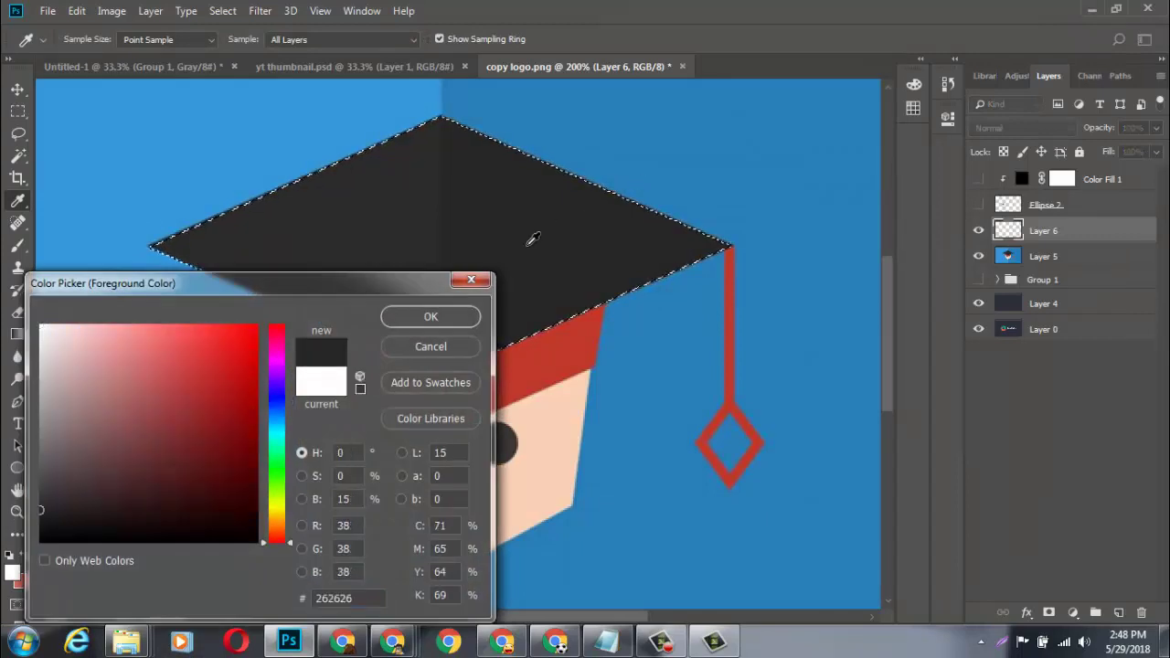
click(437, 319)
key(alt+BackSpace)
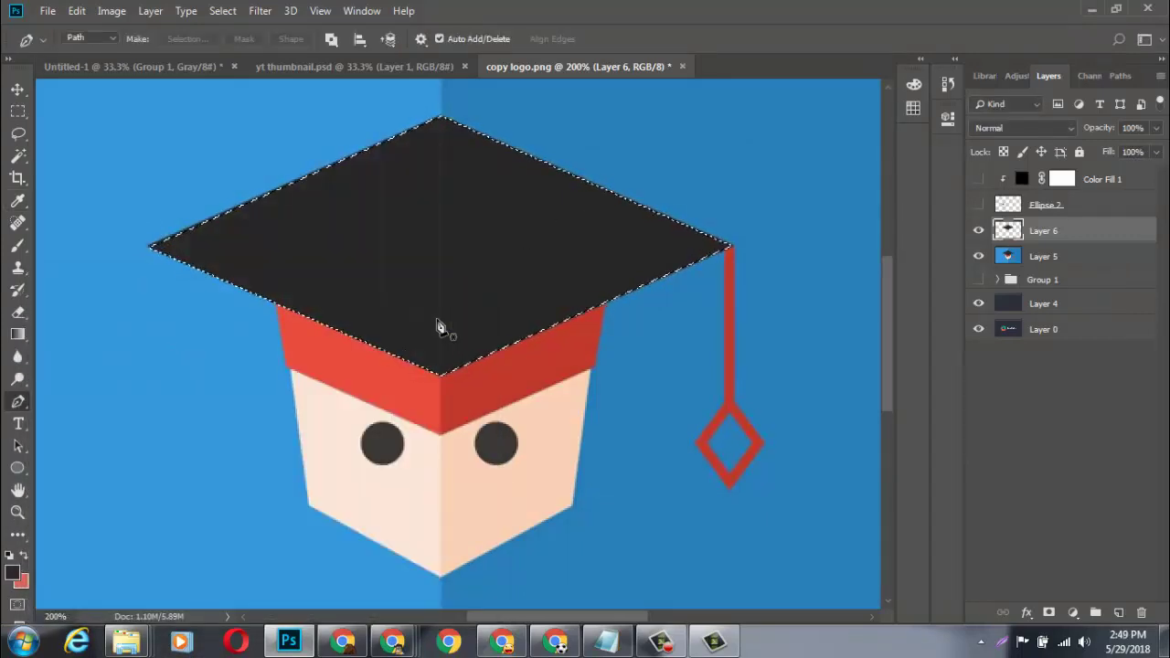
Fill the cap selection on new Layer 7 with sampled #2b2b2b, then deselect.
click(977, 233)
click(1012, 257)
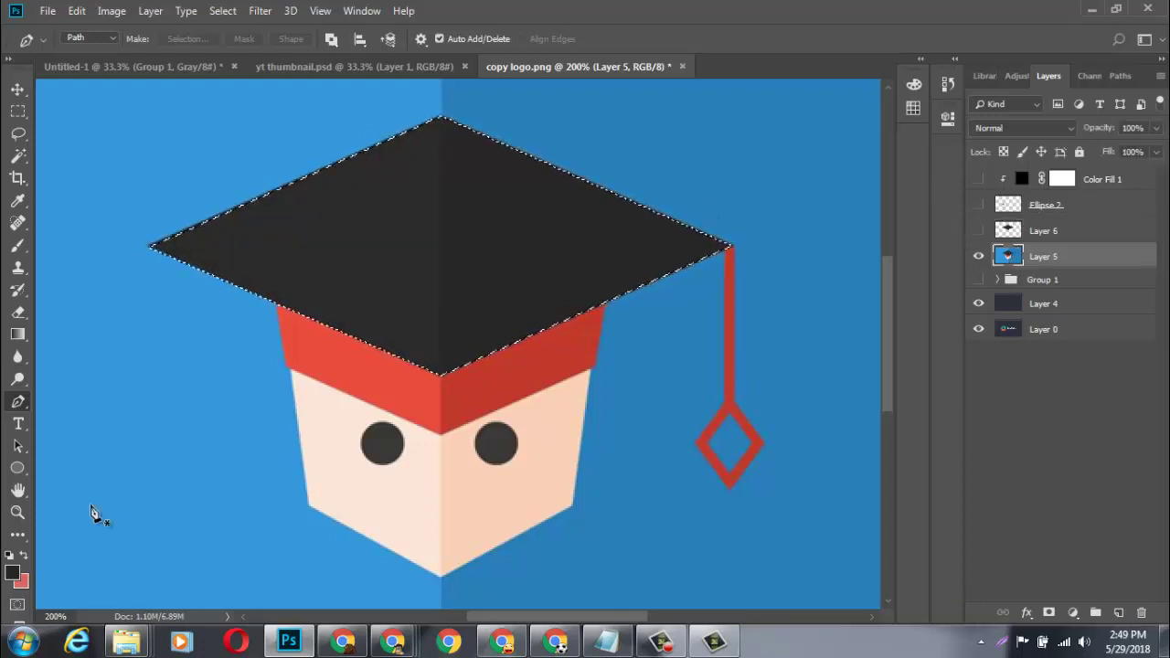
click(9, 575)
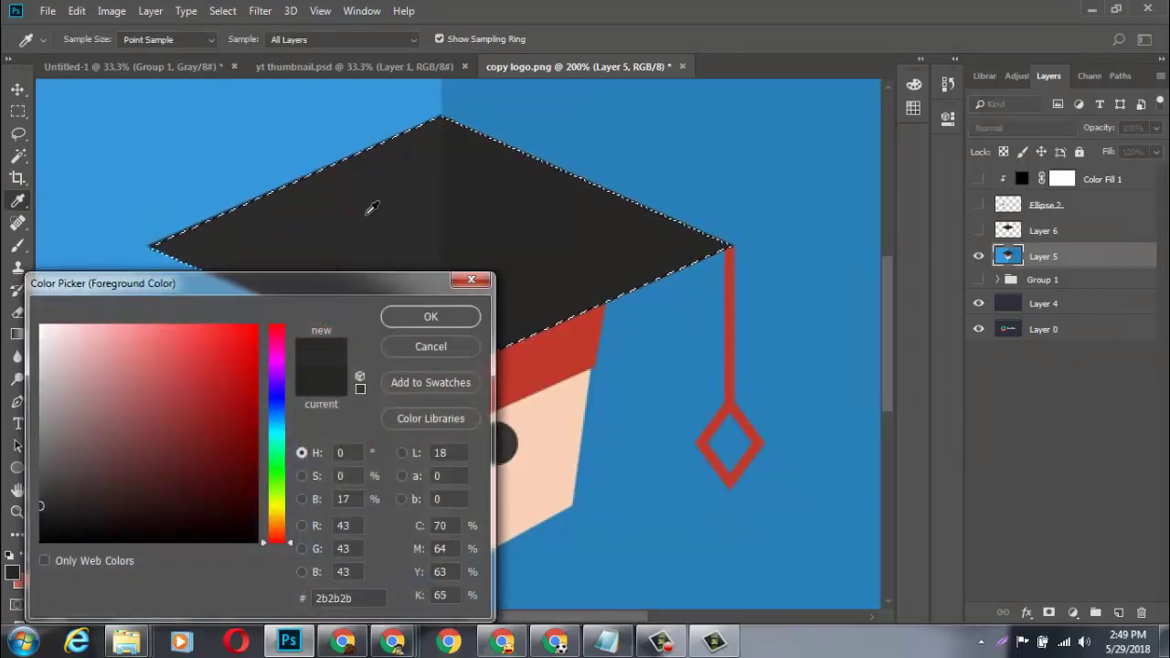
click(431, 316)
key(p)
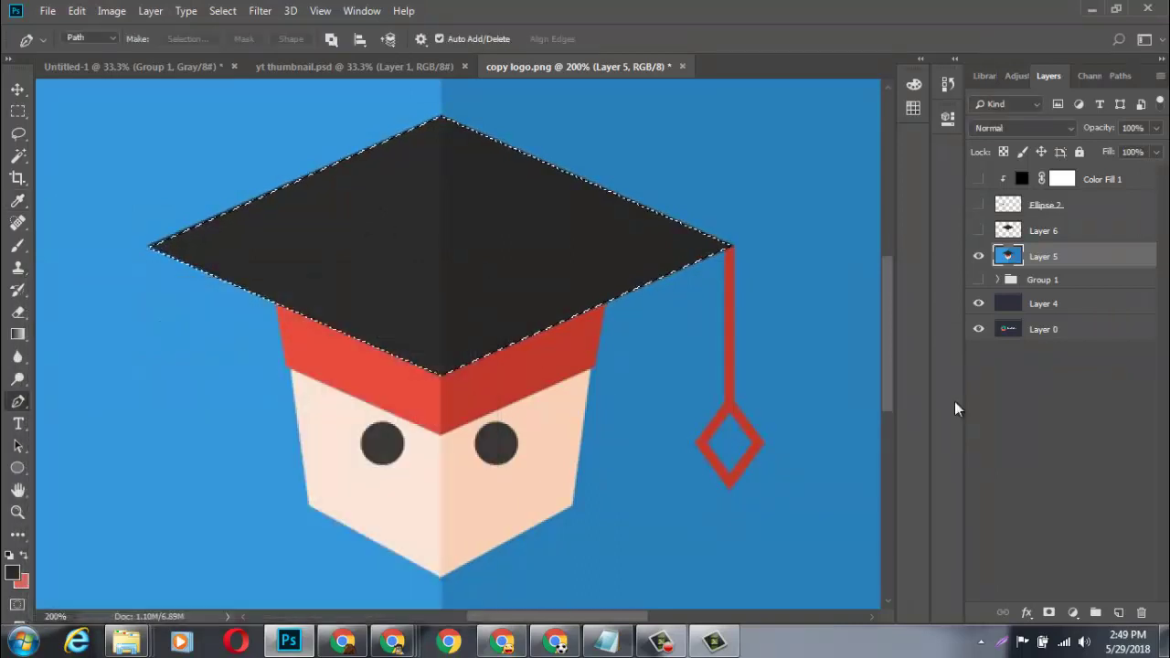
click(1119, 613)
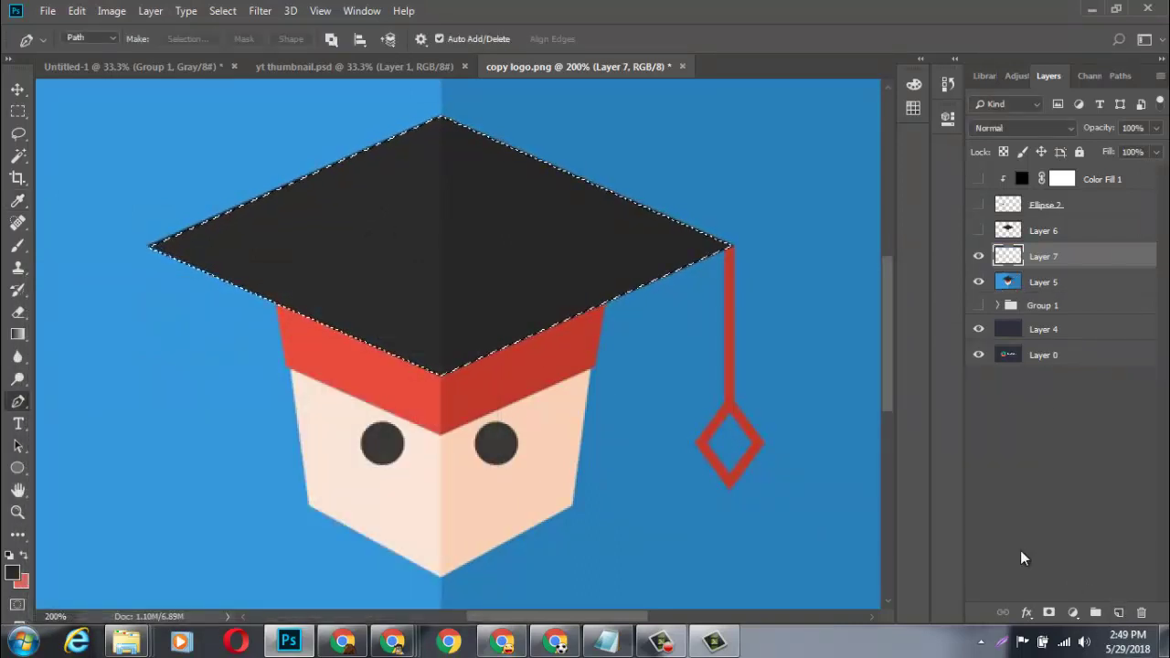
key(alt+BackSpace)
key(alt+BackSpace)
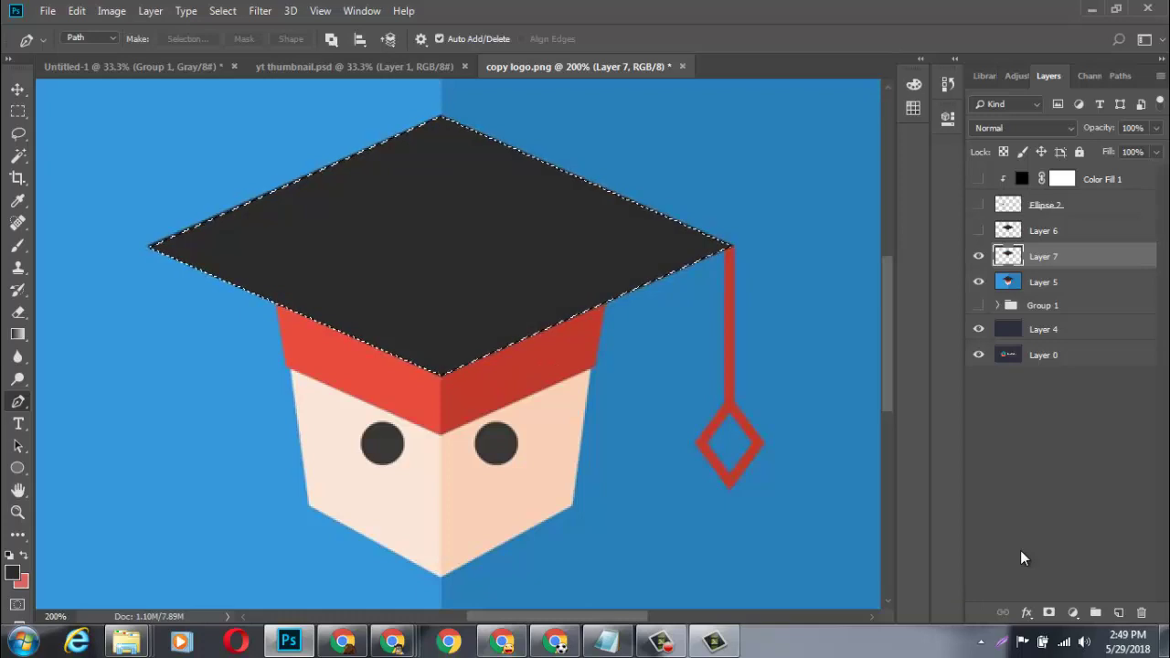
key(ctrl+d)
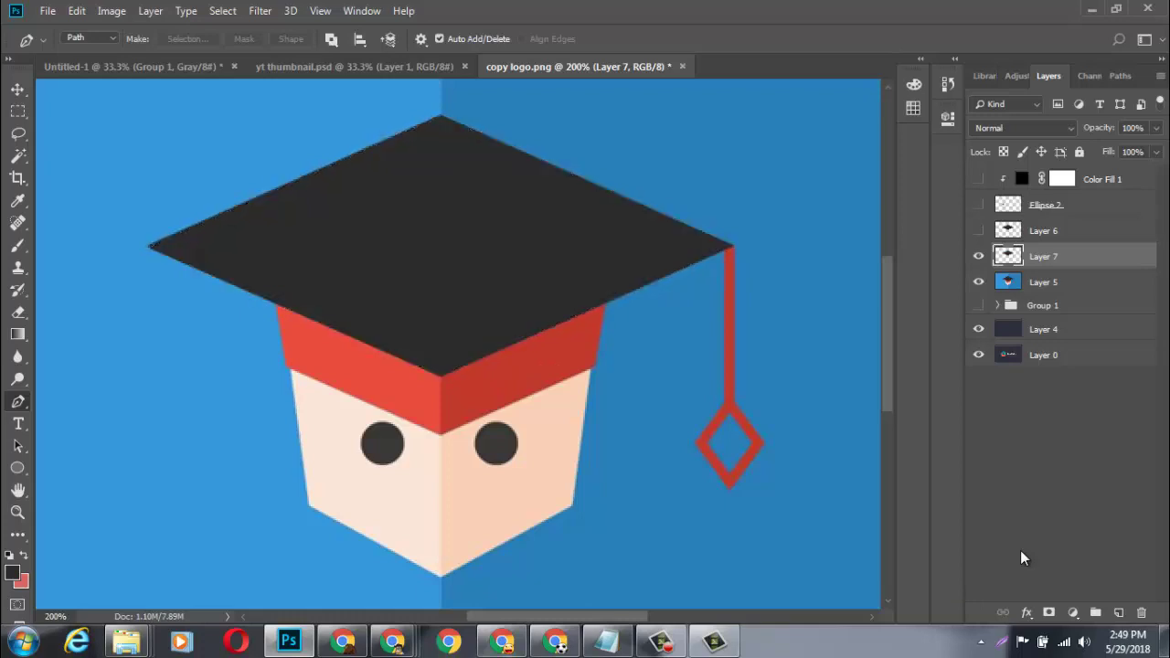
click(1015, 230)
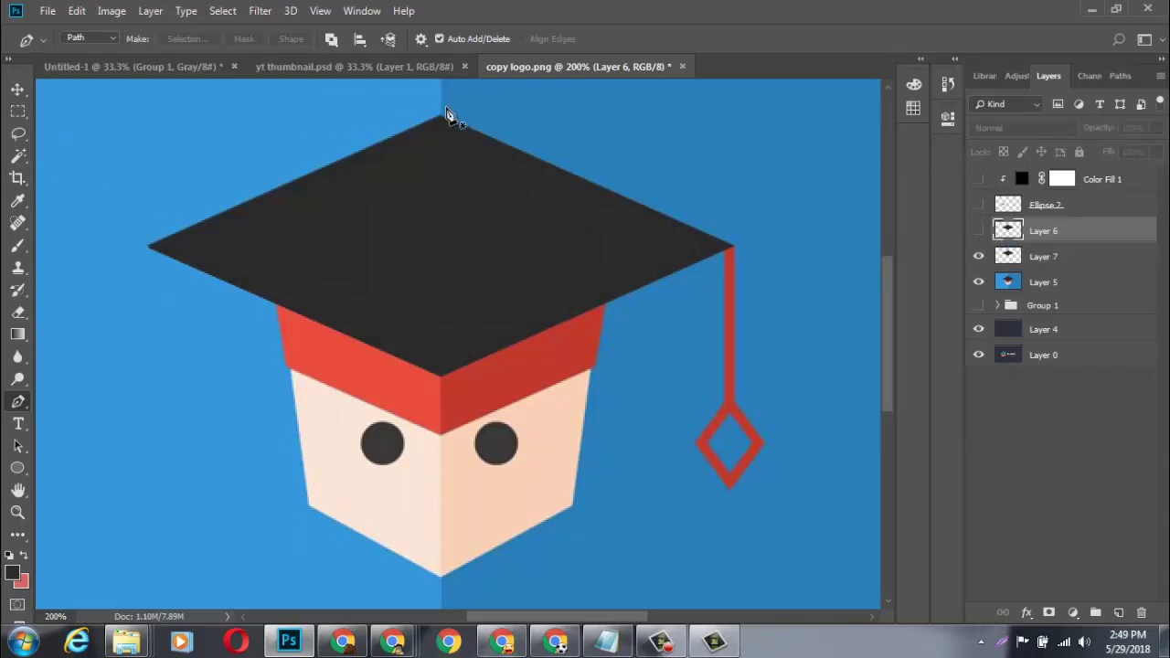
Show Layer 6 and trace a Pen path around the cap top's right half.
click(977, 230)
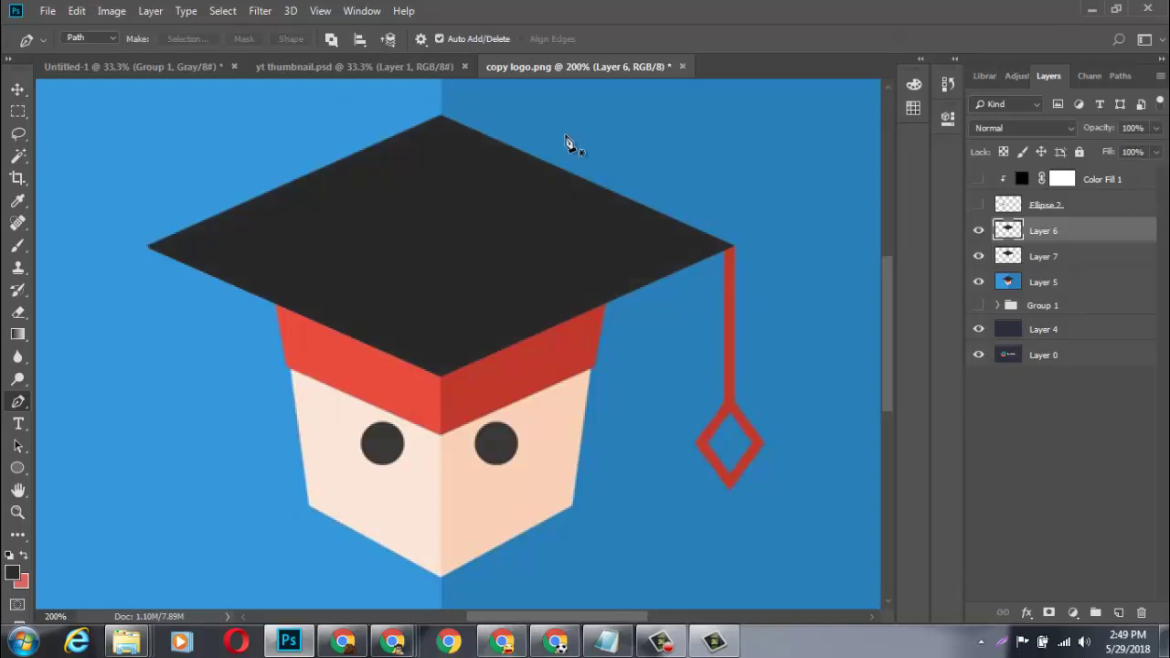
click(443, 118)
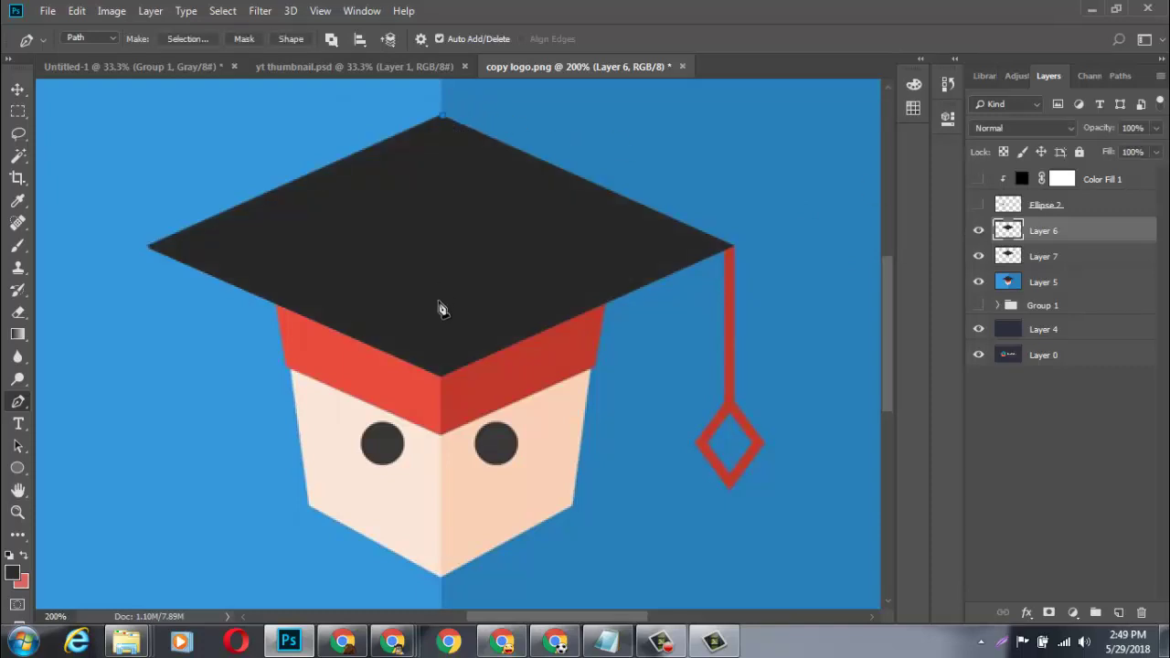
click(443, 377)
click(731, 248)
click(445, 121)
ctrl+click(457, 118)
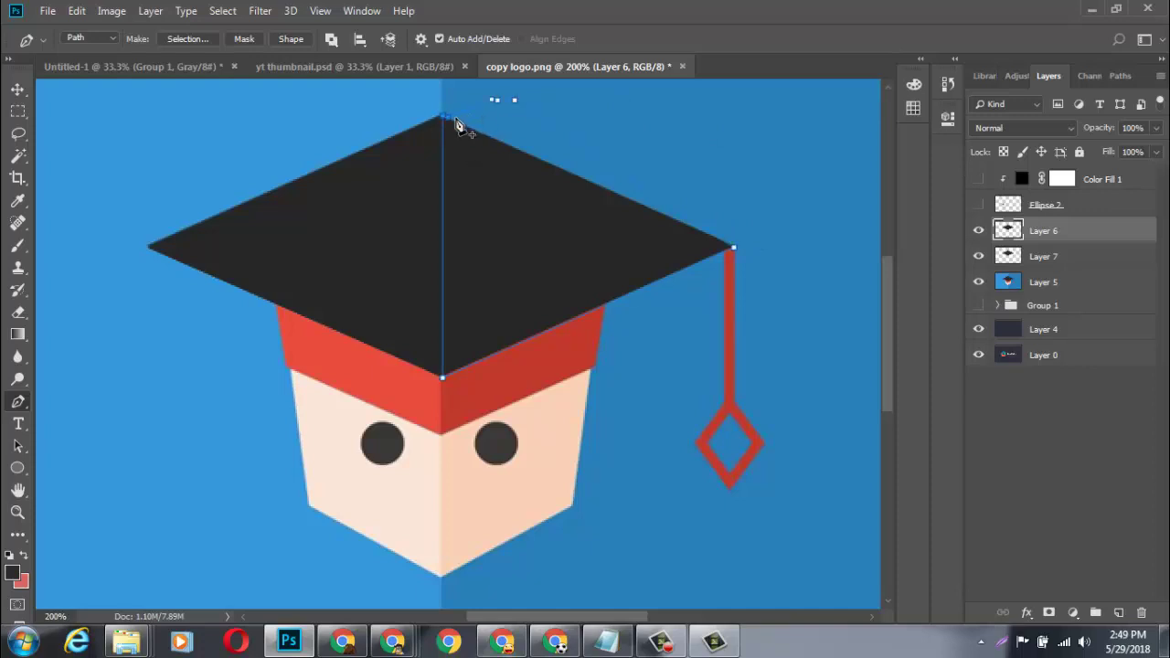
Turn the right-half path into a selection to split the fill, then check by toggling Layer 5.
right_click(463, 152)
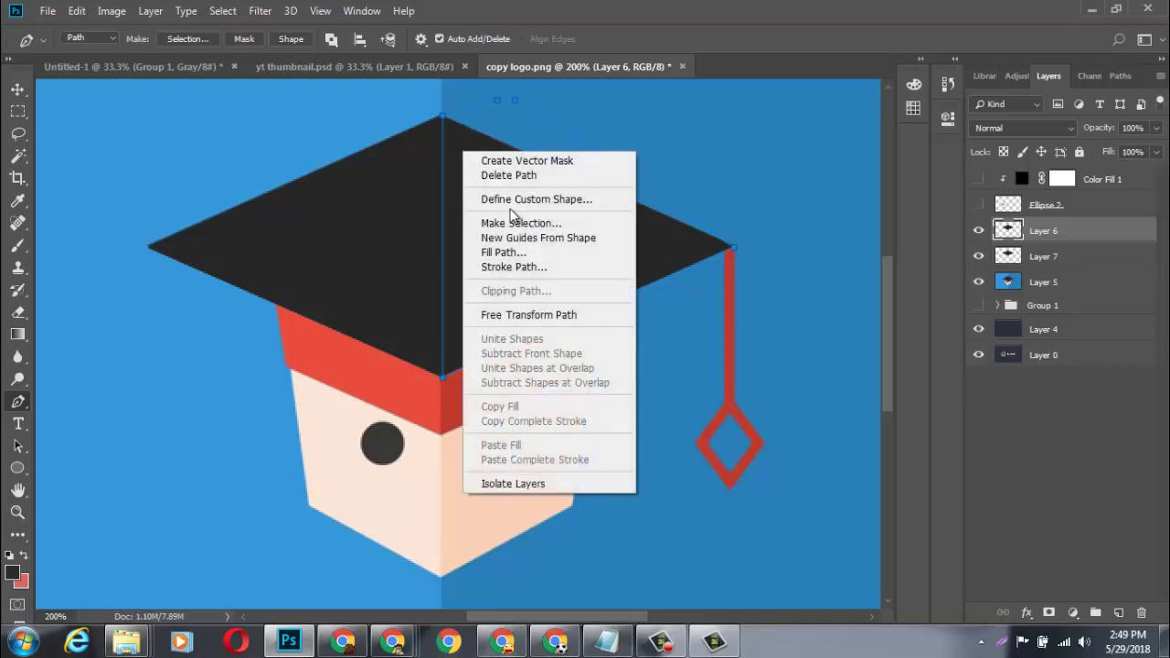
click(513, 221)
key(Return)
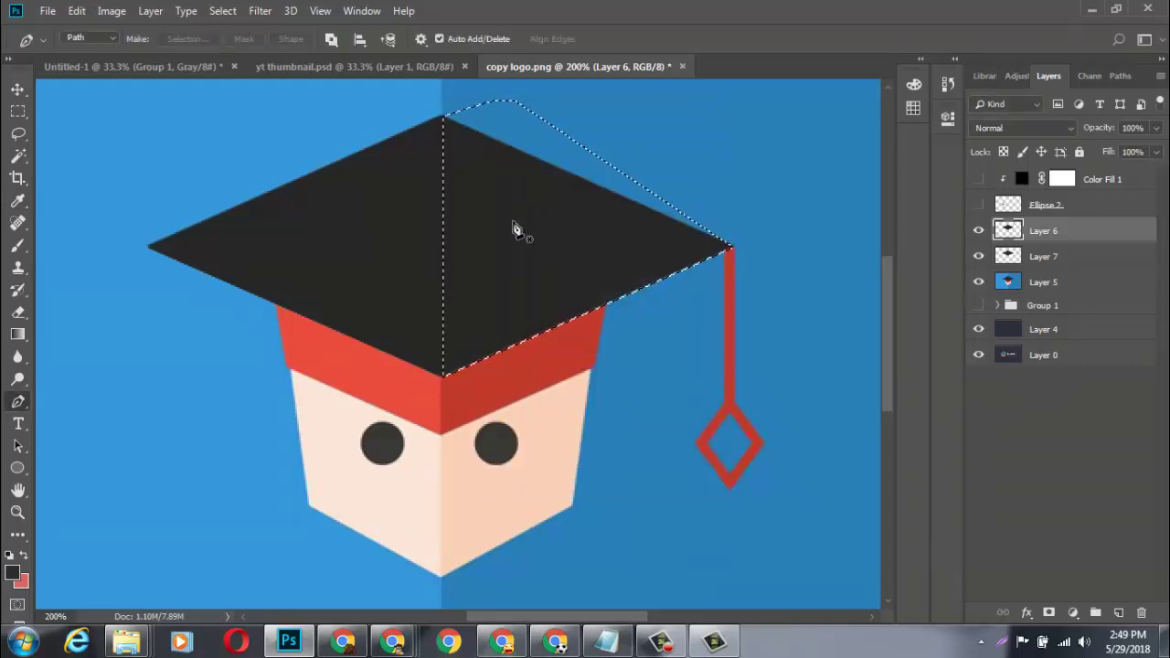
key(ctrl+d)
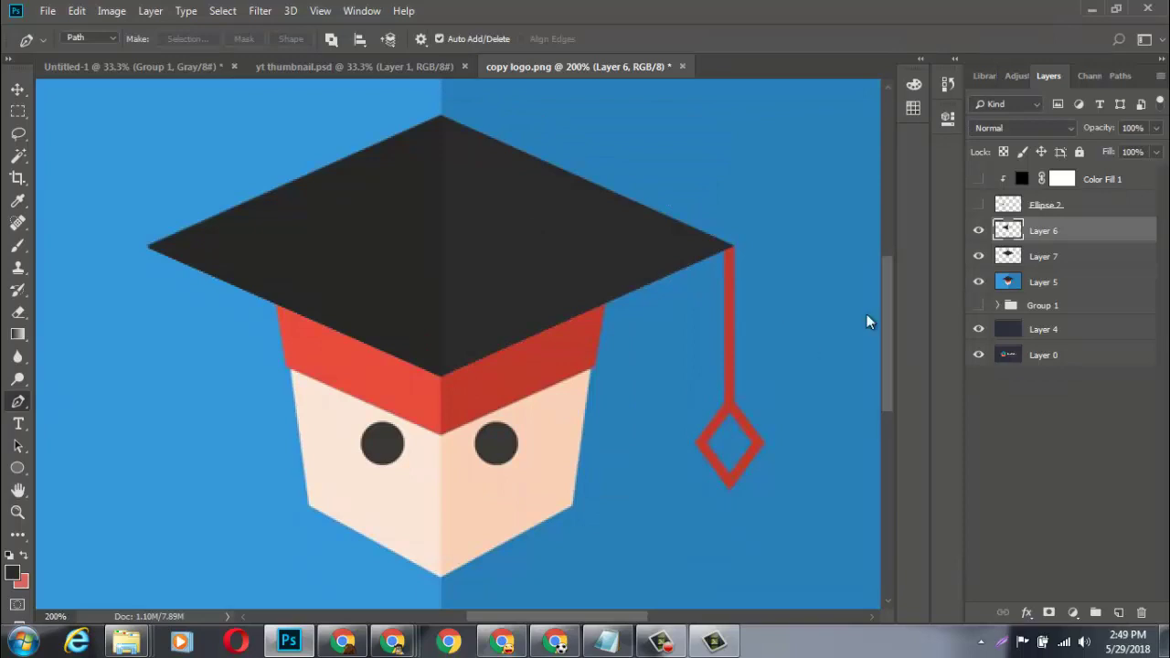
click(980, 282)
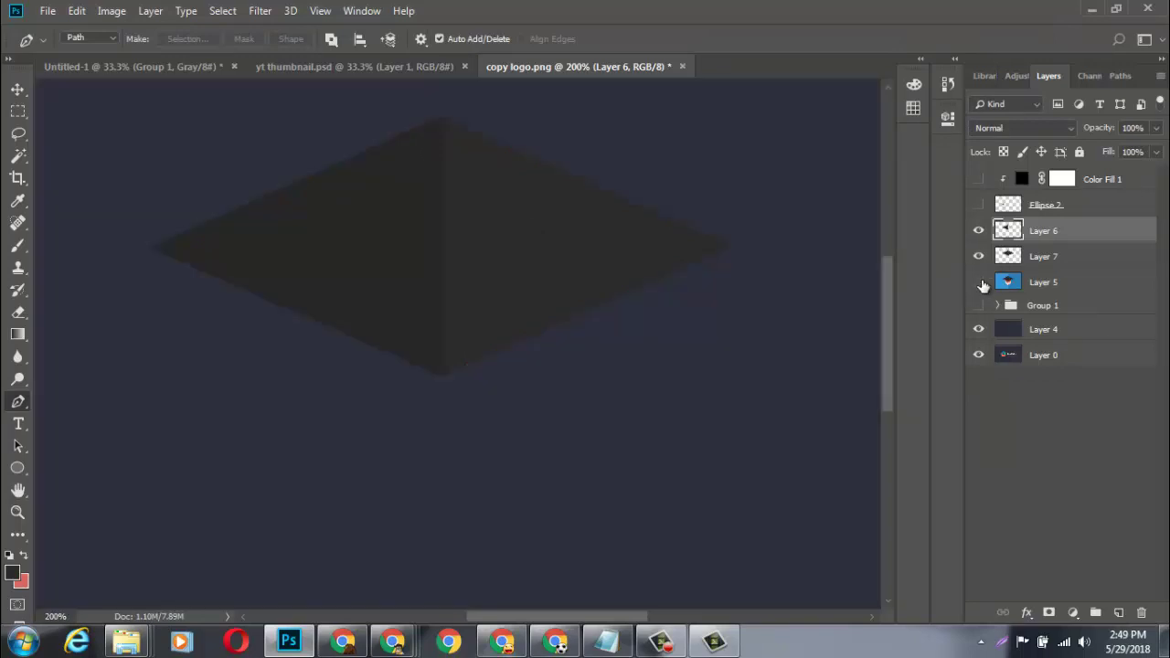
click(980, 283)
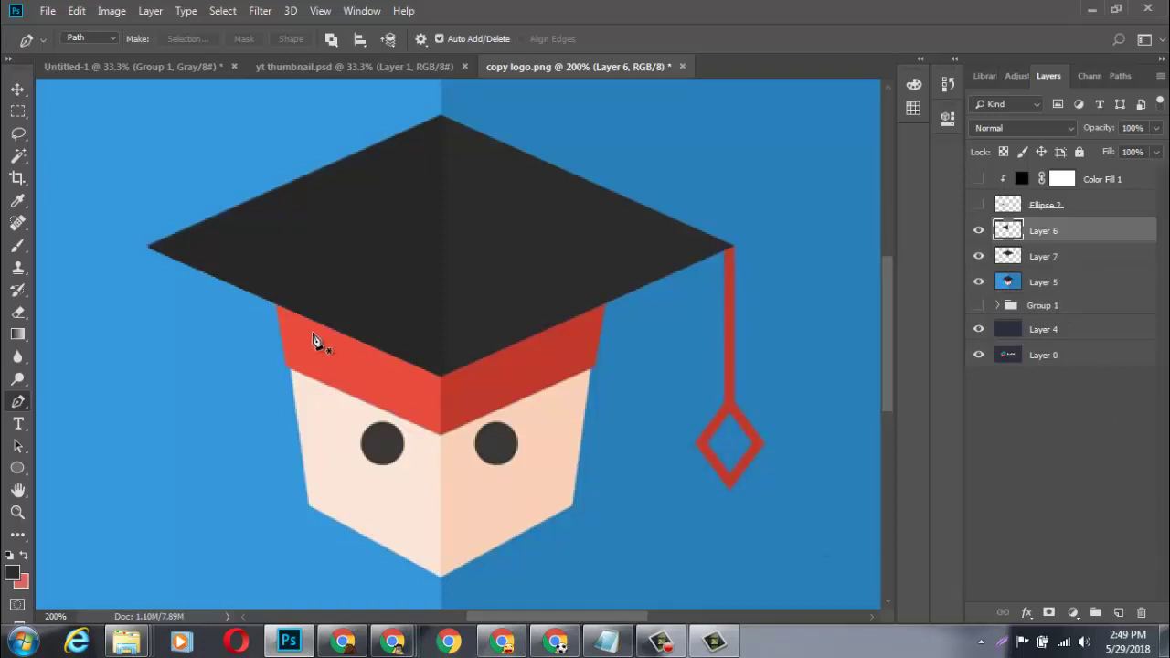
Trace the cap's red band with the Pen and turn it into a selection.
click(276, 303)
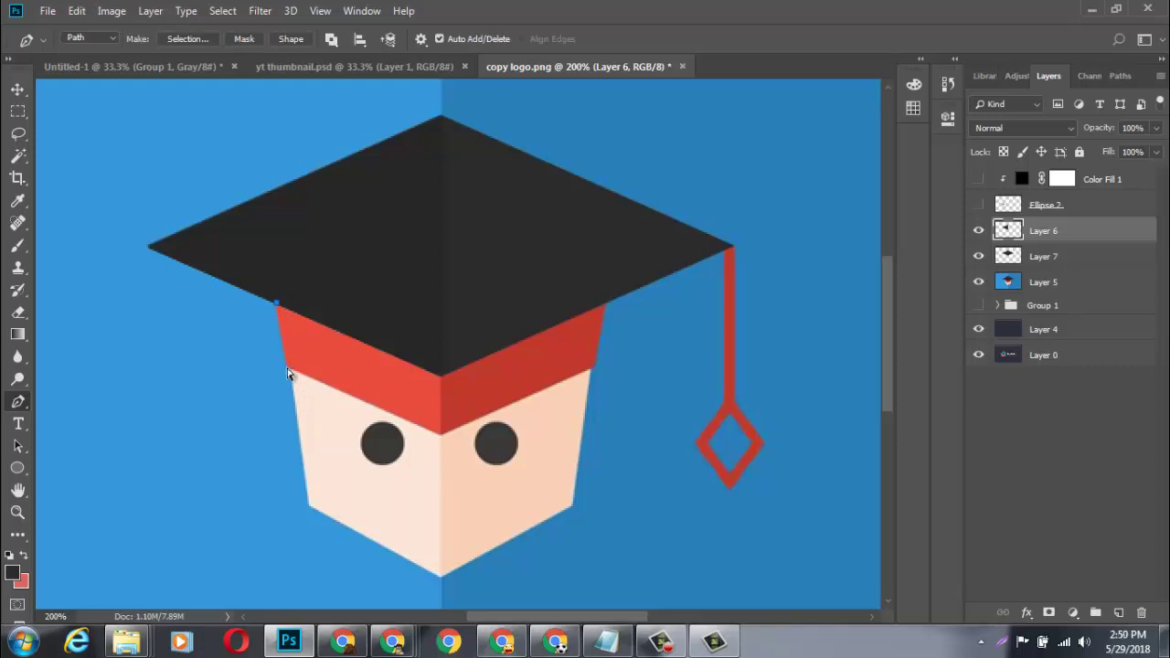
key(ctrl+plus)
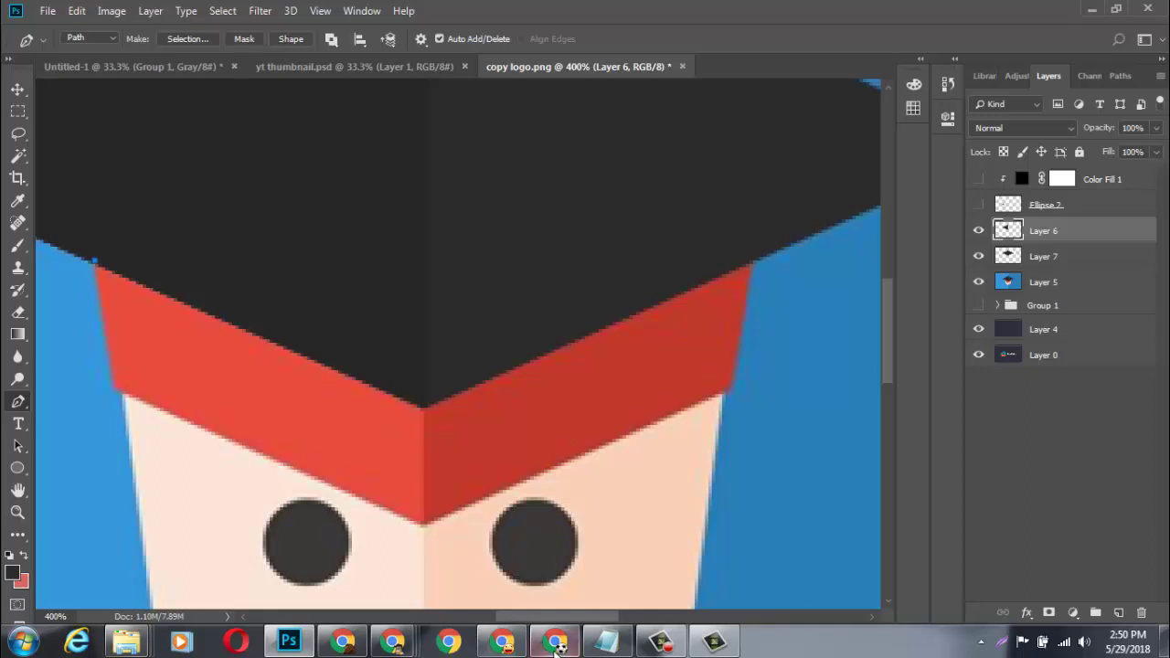
drag(543, 620, 506, 620)
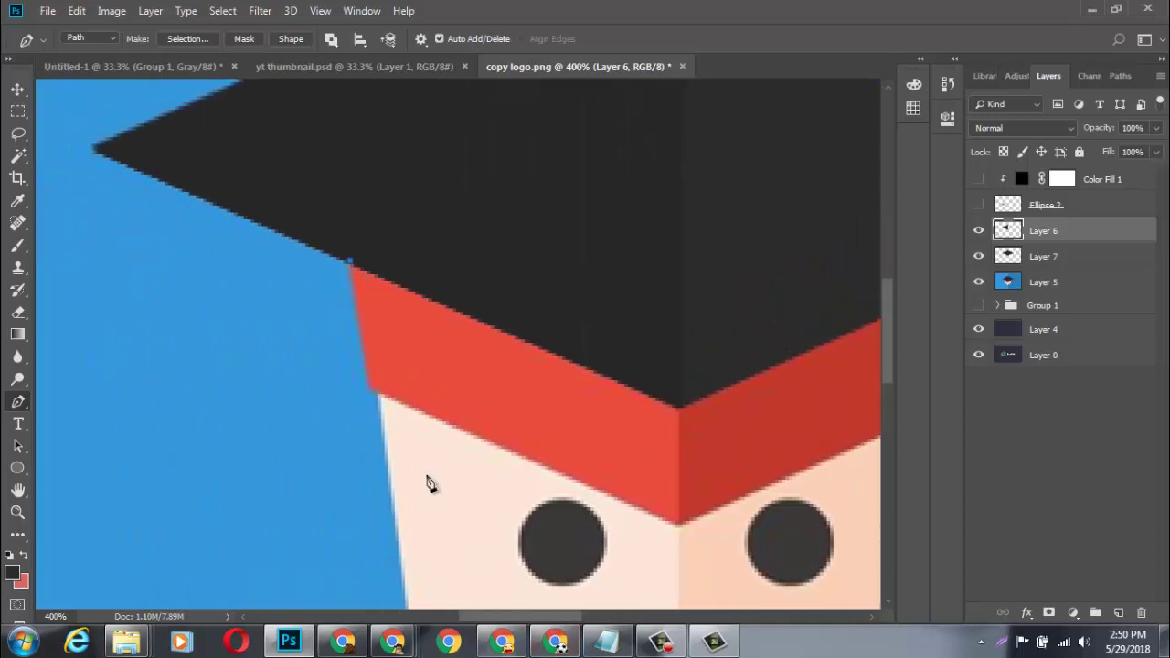
click(371, 391)
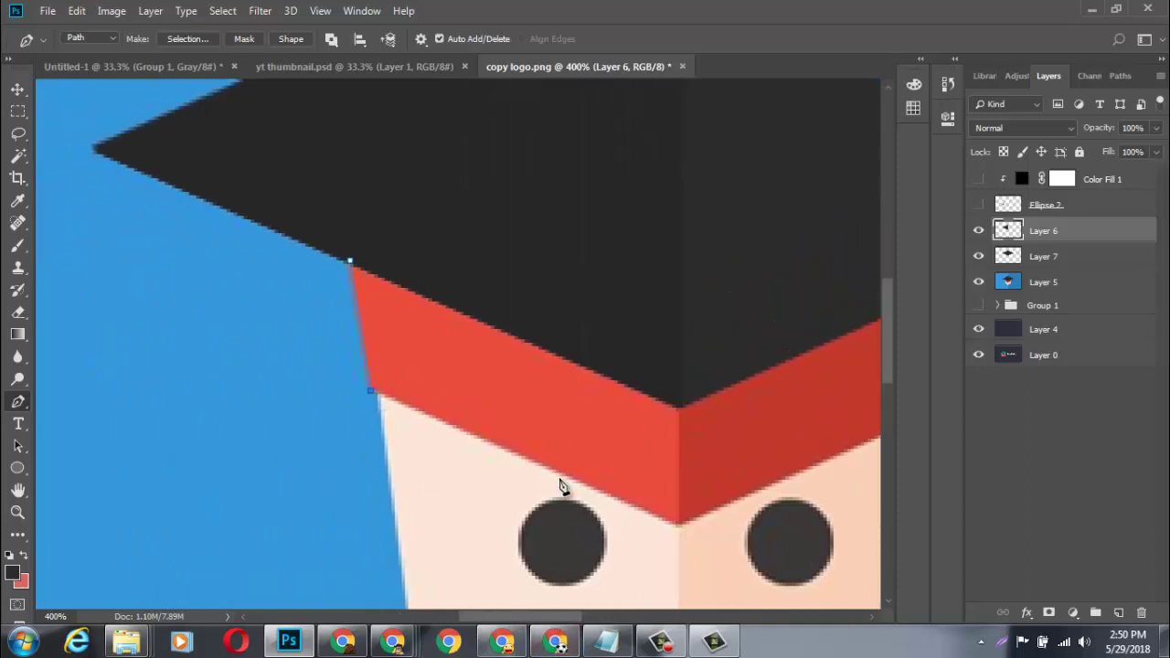
click(680, 528)
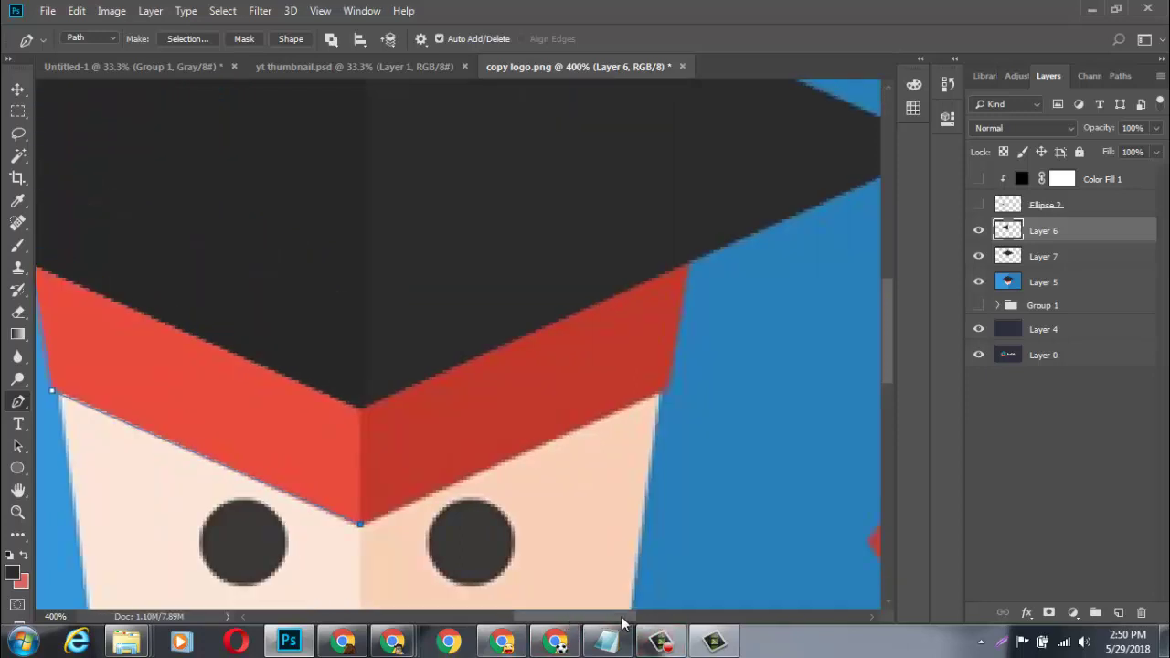
mouse_move(565, 620)
mouse_down()
mouse_move(617, 620)
mouse_move(606, 620)
mouse_up()
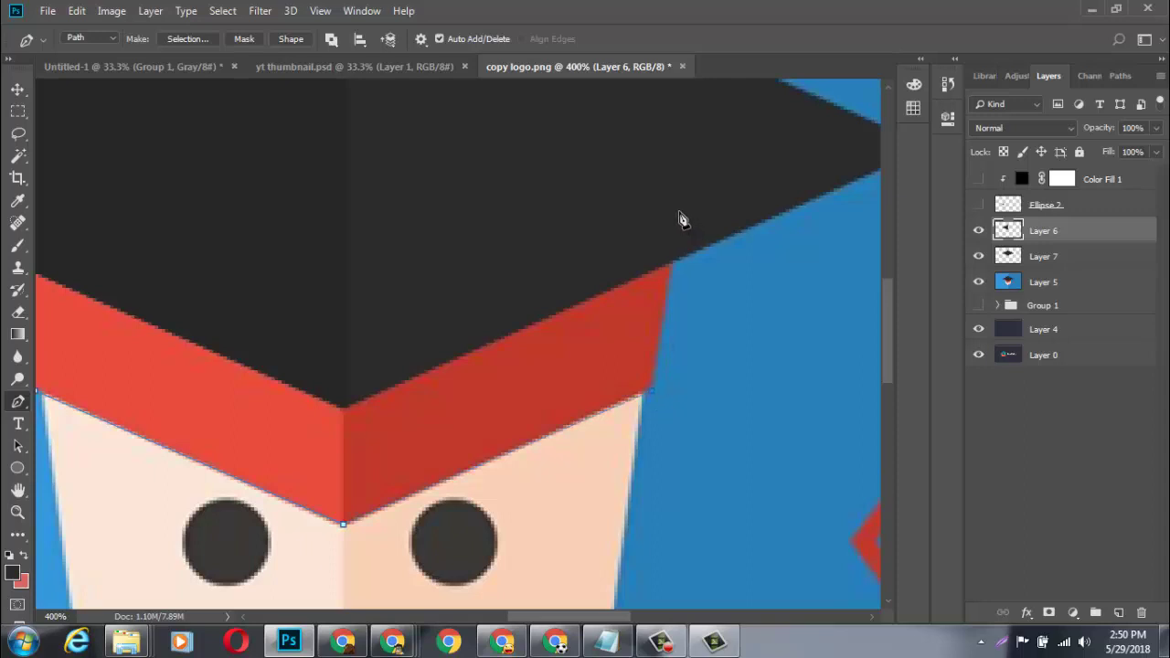
click(469, 242)
drag(553, 620, 521, 620)
click(282, 233)
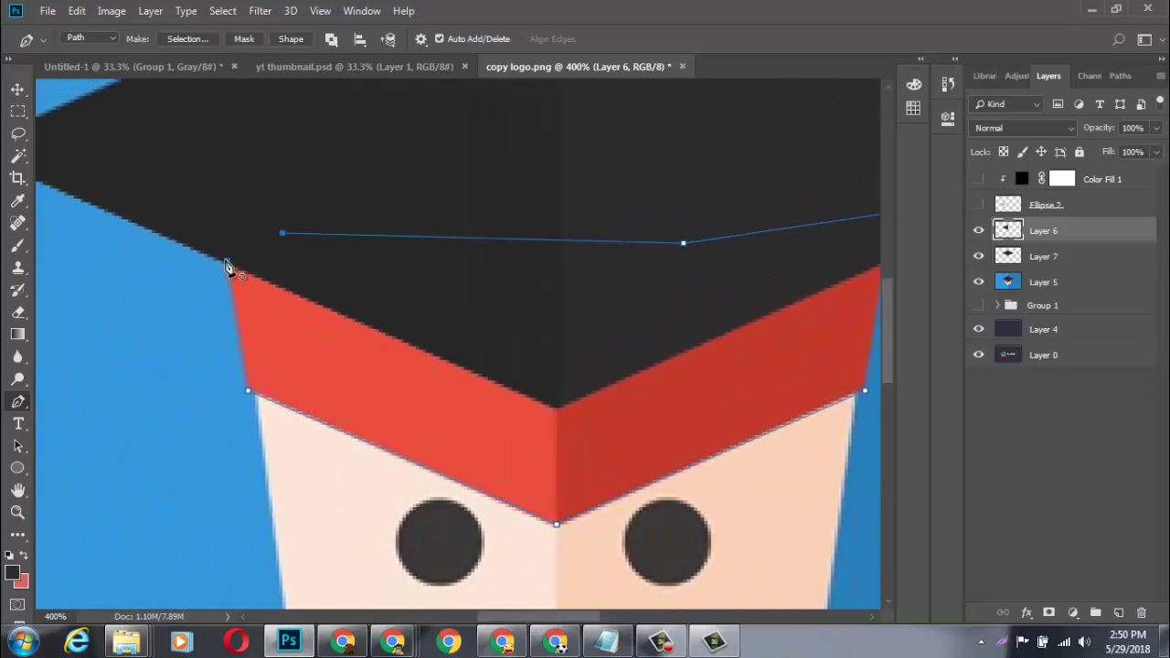
click(228, 266)
right_click(357, 263)
click(433, 327)
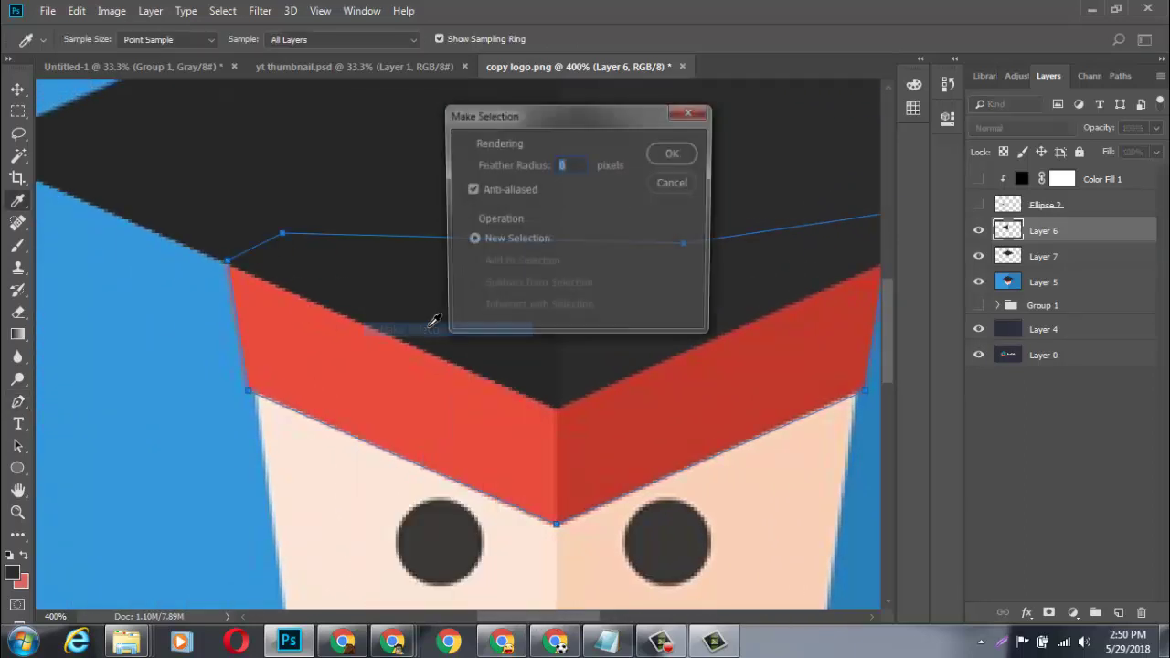
key(Return)
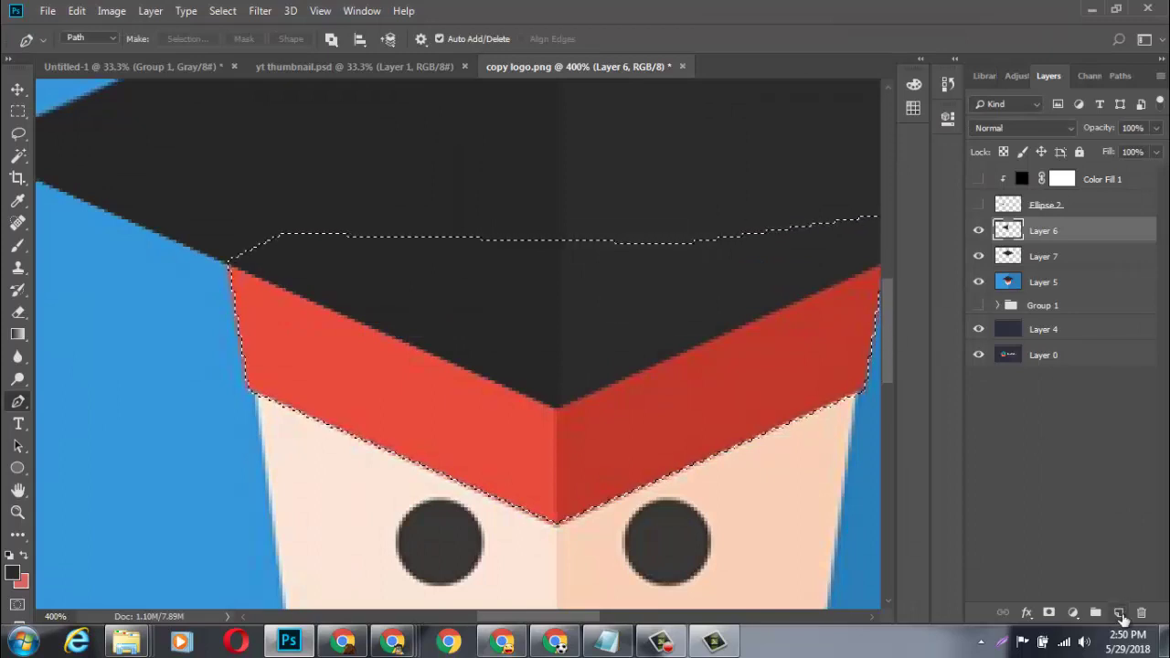
Fill the band selection with brighter red #e84c3d on a new layer.
click(1061, 285)
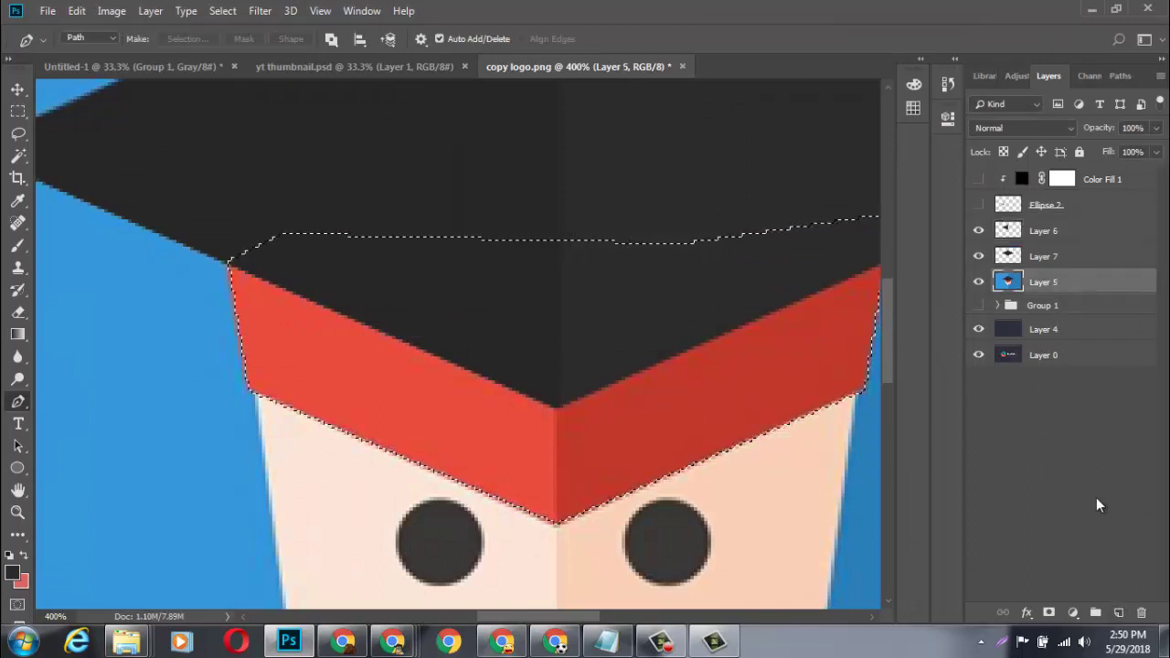
click(1120, 613)
click(12, 572)
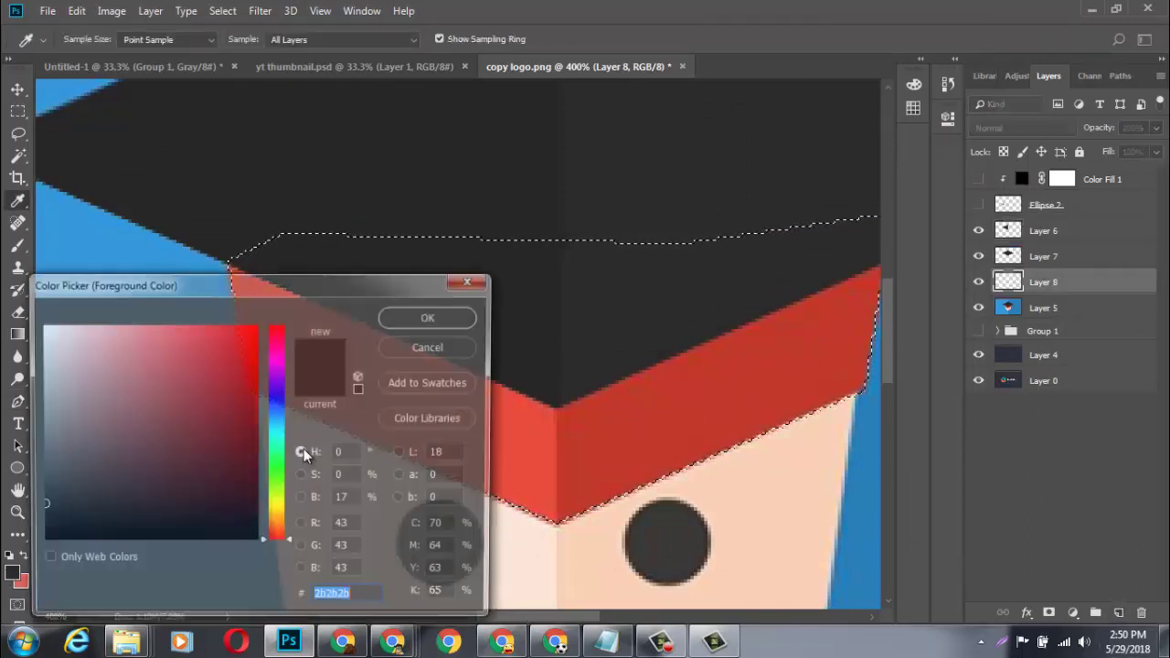
click(537, 439)
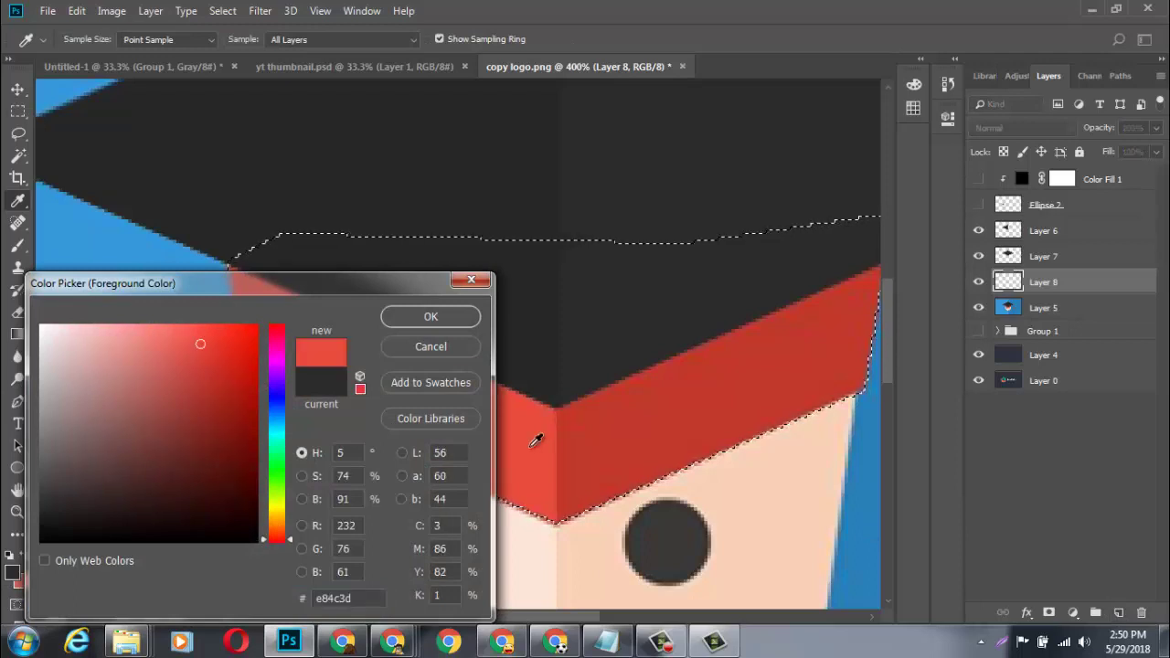
click(421, 320)
key(p)
key(ctrl+z)
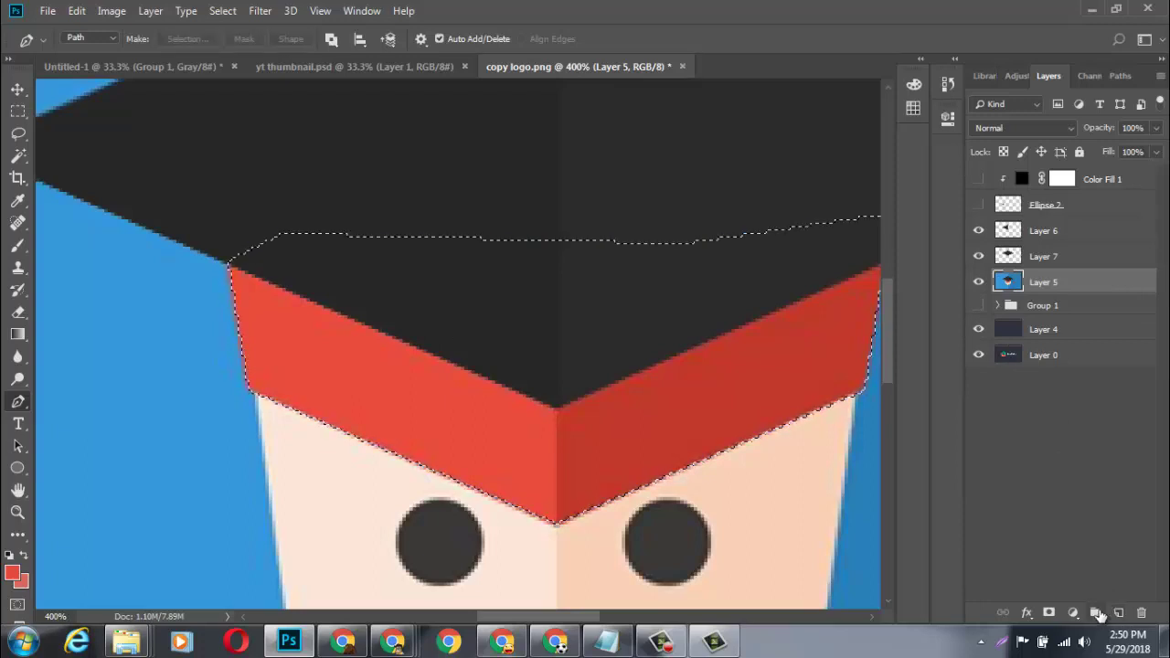
click(1119, 613)
key(alt+BackSpace)
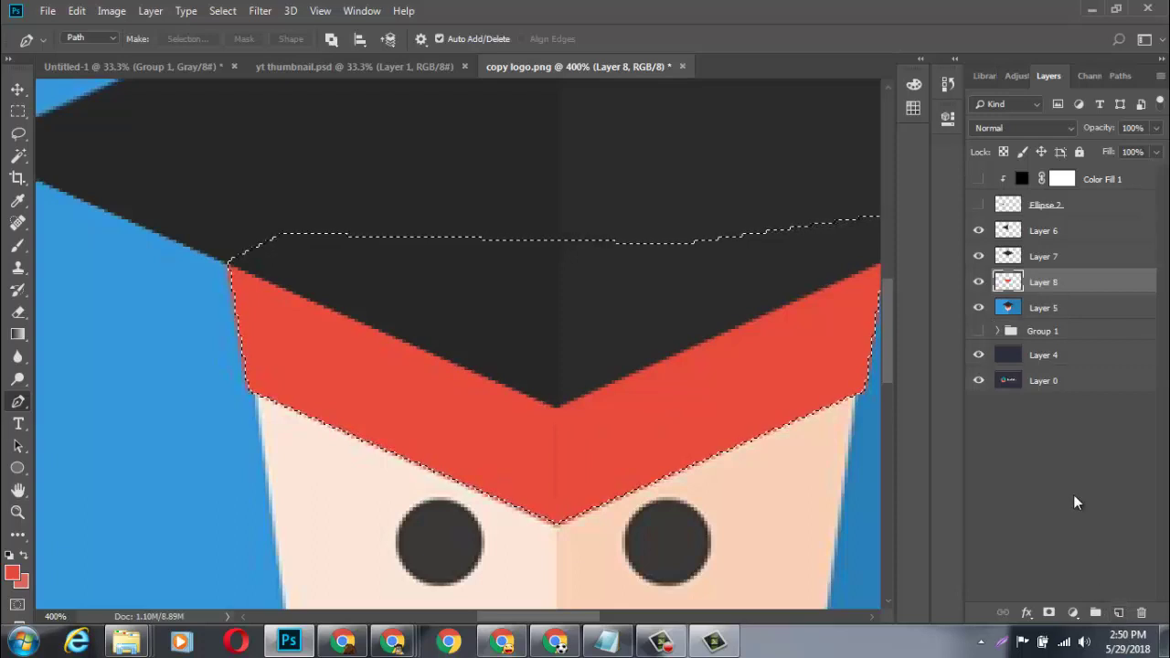
Fill the band on another new layer with darker red c1392b, then deselect.
click(1119, 613)
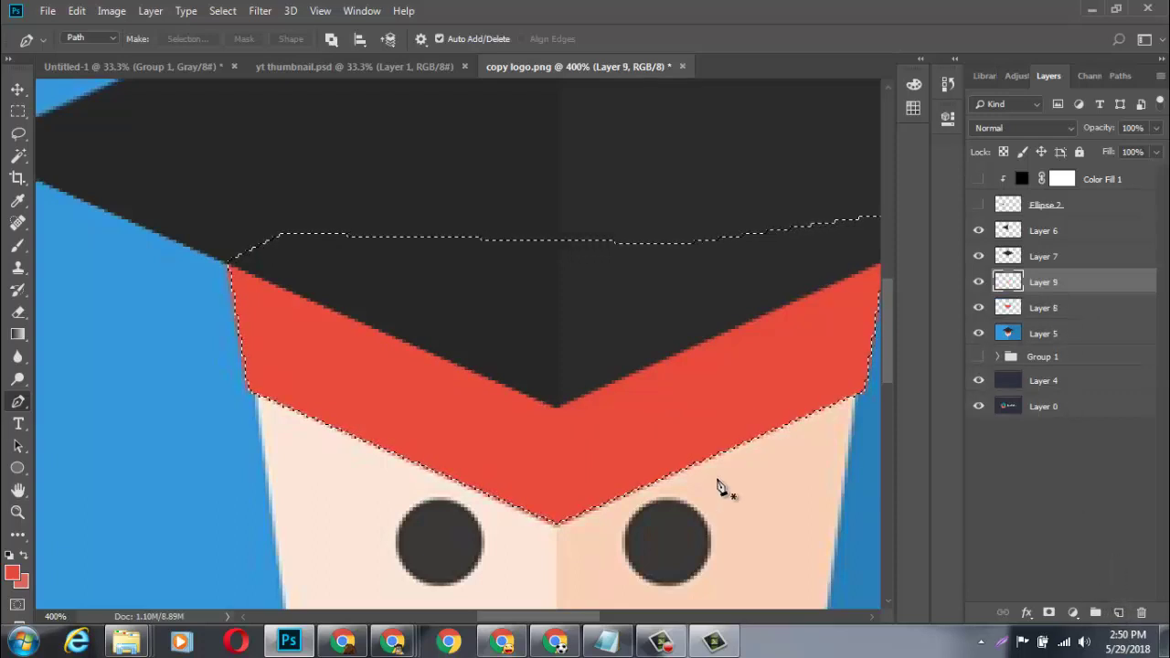
click(978, 307)
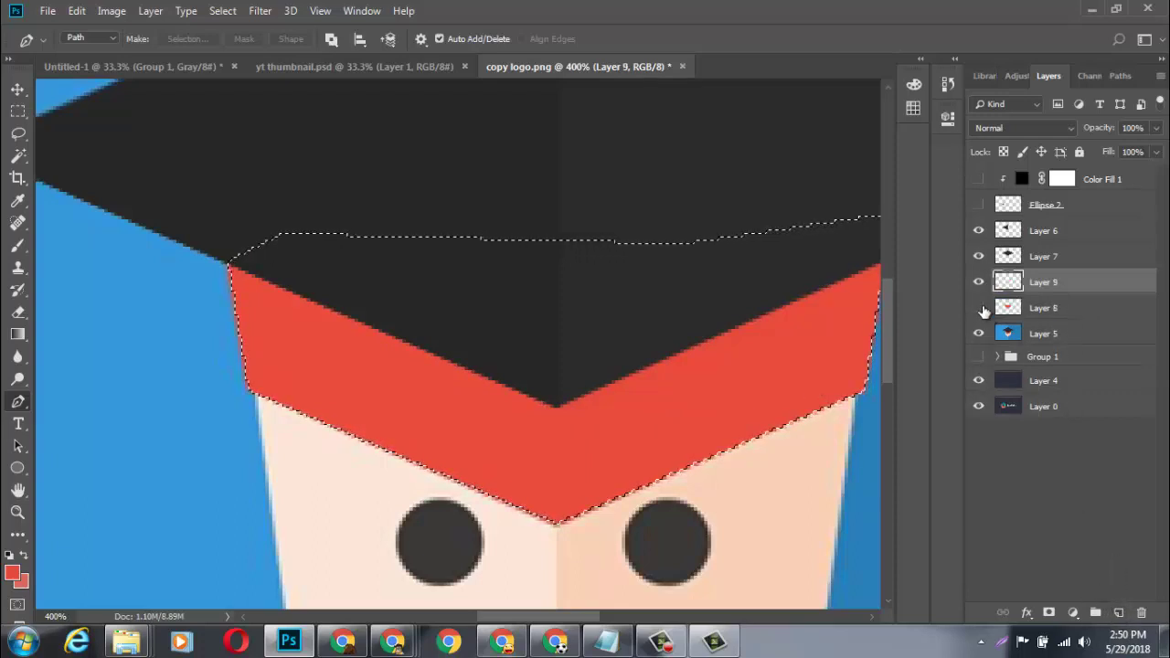
click(13, 574)
click(677, 434)
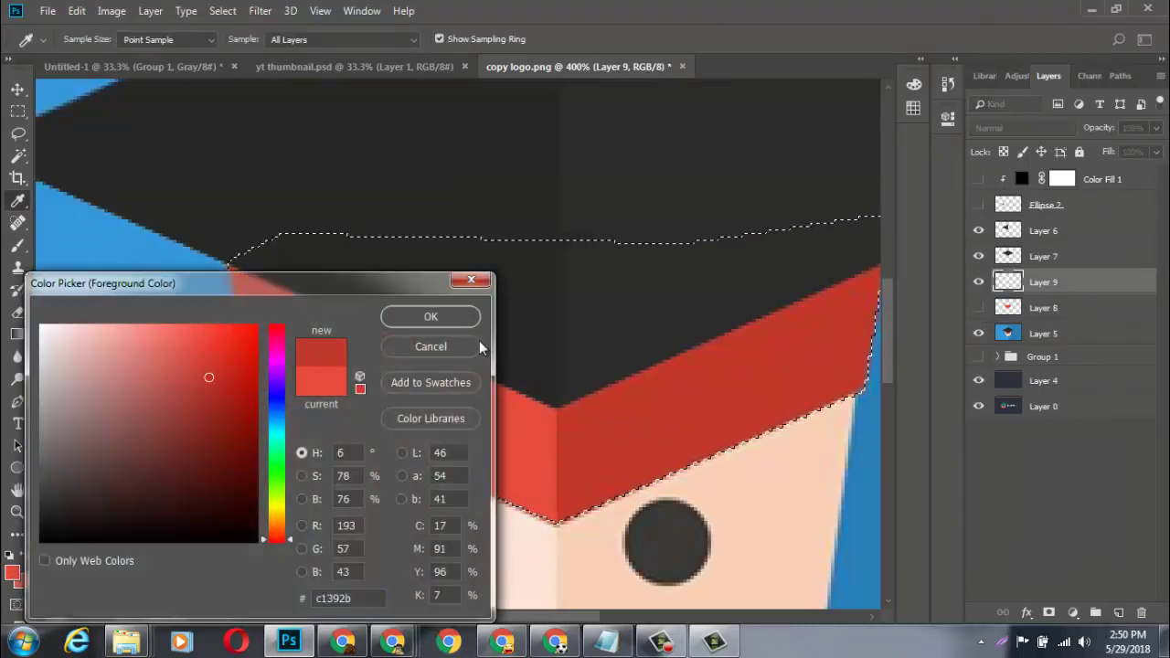
click(453, 317)
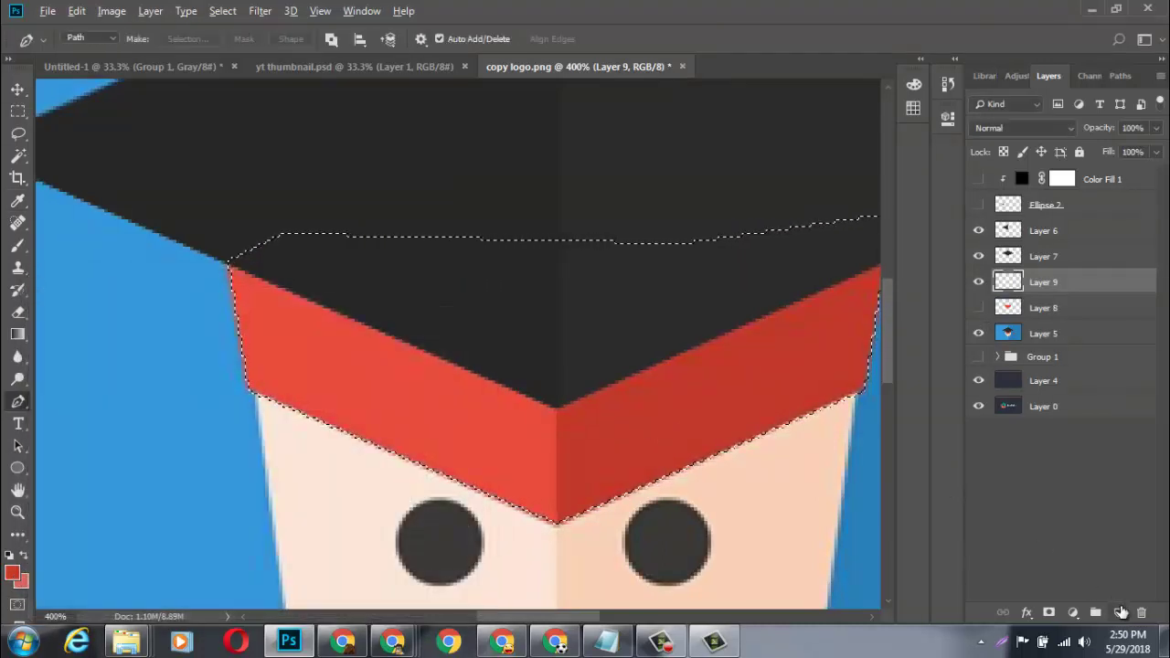
key(alt+BackSpace)
key(ctrl+d)
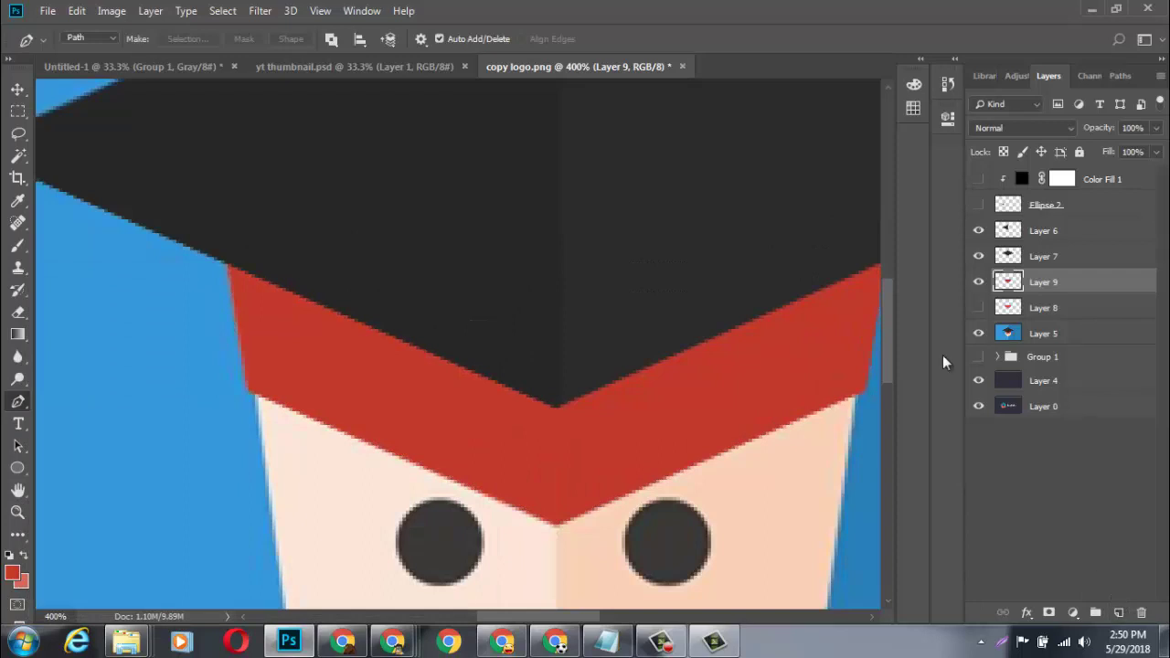
Trace and select the band's right half, removing dark red there to reveal Layer 8's brighter red.
click(560, 384)
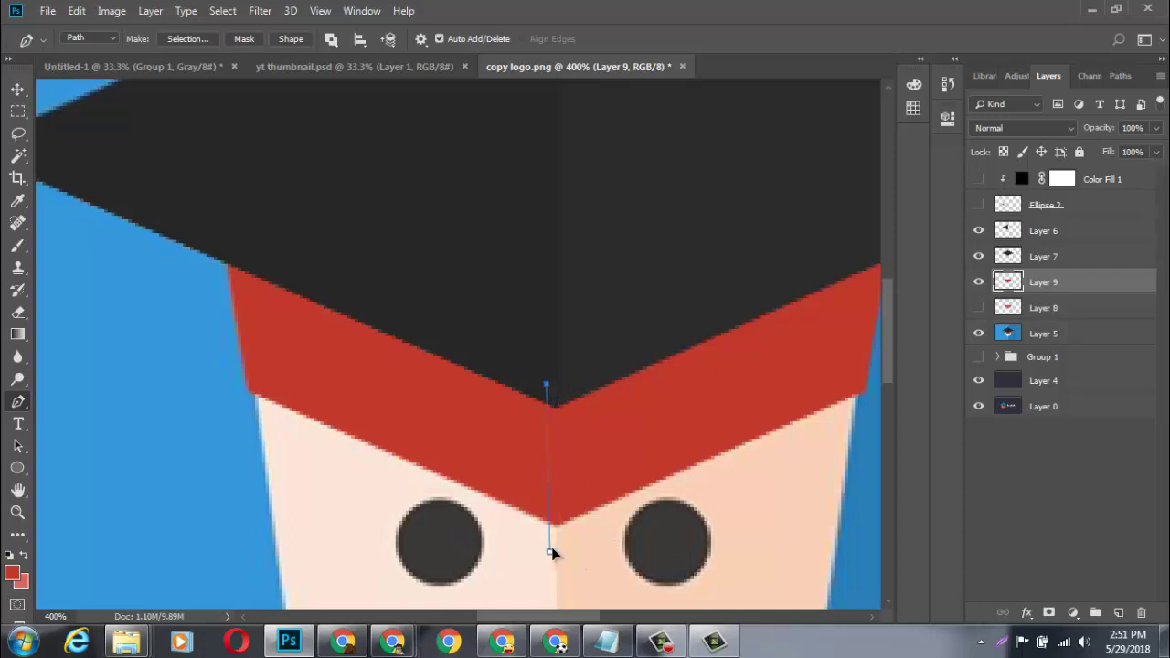
drag(551, 550, 561, 550)
drag(745, 507, 852, 414)
click(878, 203)
click(739, 192)
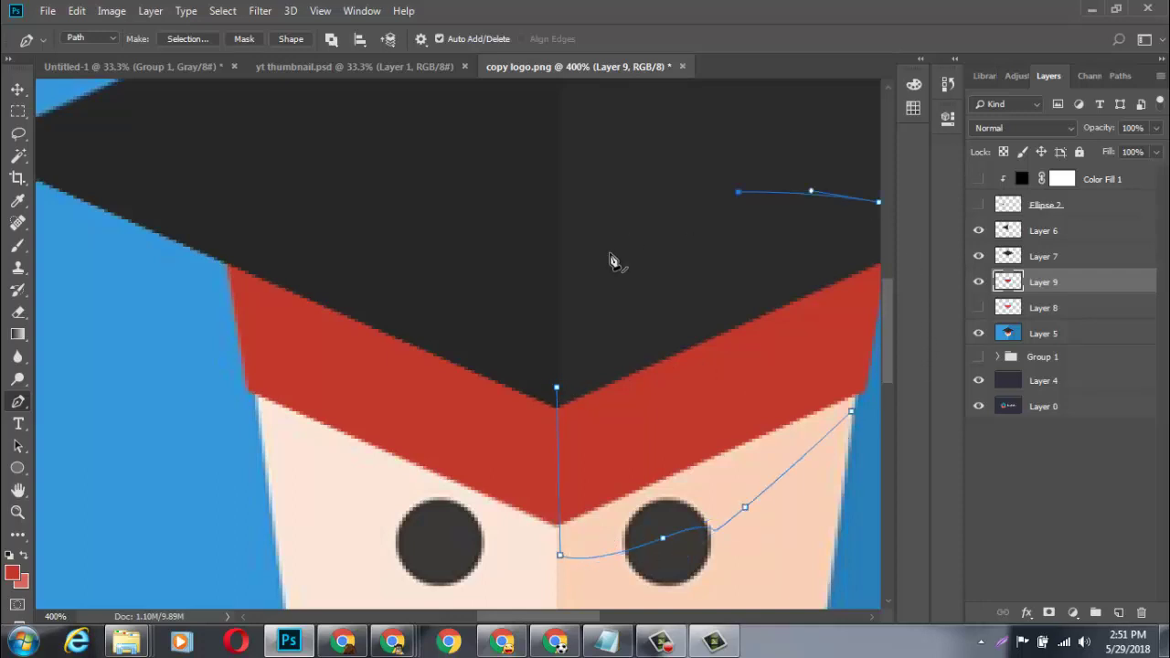
click(612, 253)
click(557, 389)
right_click(679, 361)
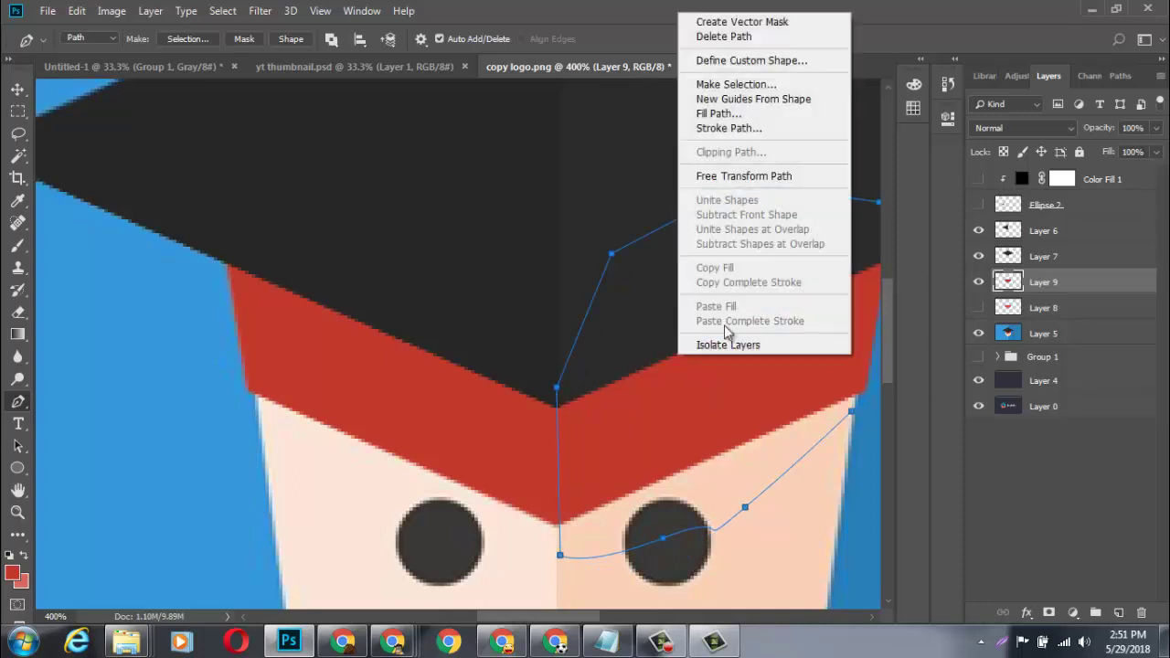
click(741, 84)
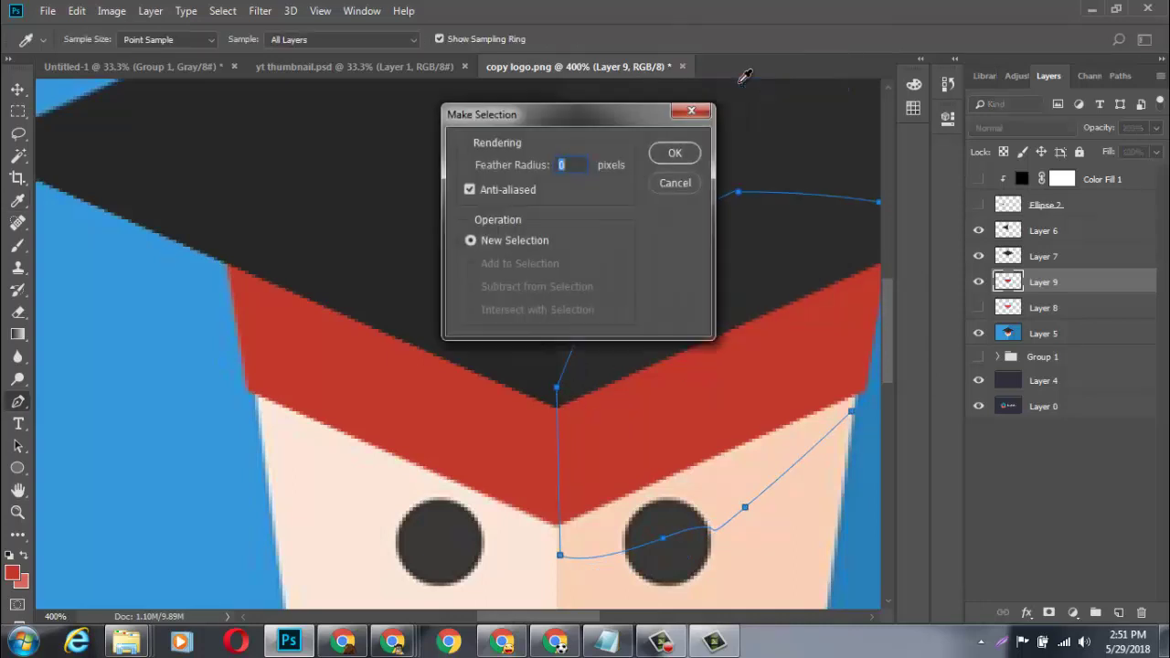
key(Return)
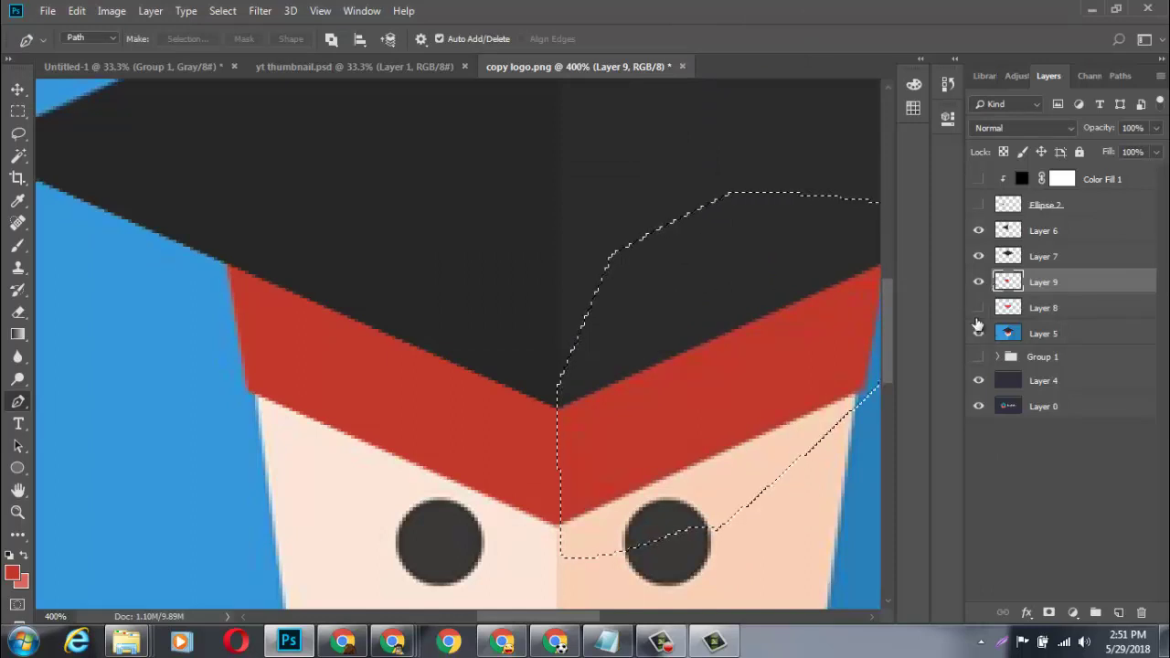
click(979, 307)
key(ctrl+d)
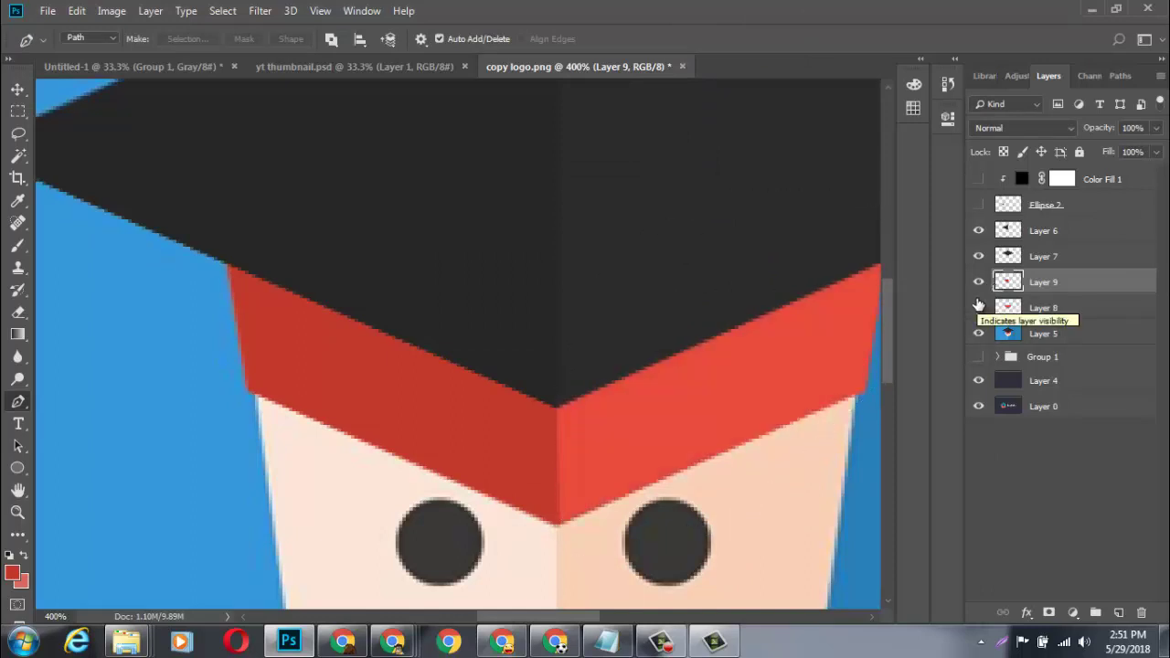
Compare with the reference, then hide rebuilt cap Layers 6–9 leaving only Layer 5 visible.
key(ctrl+1)
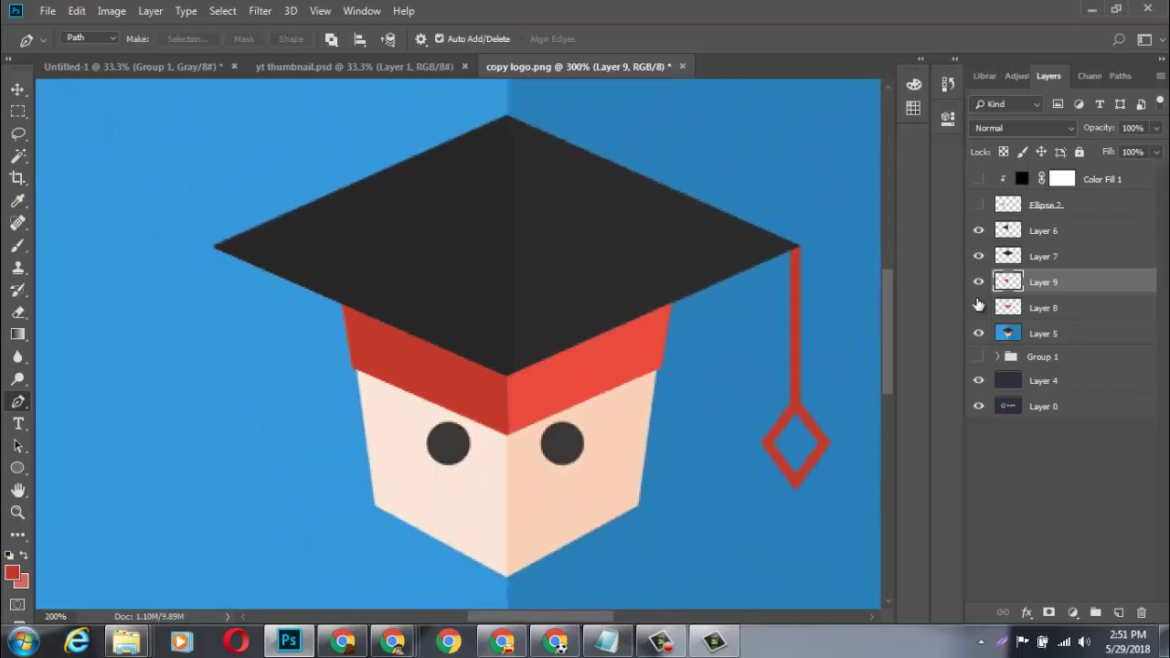
click(979, 334)
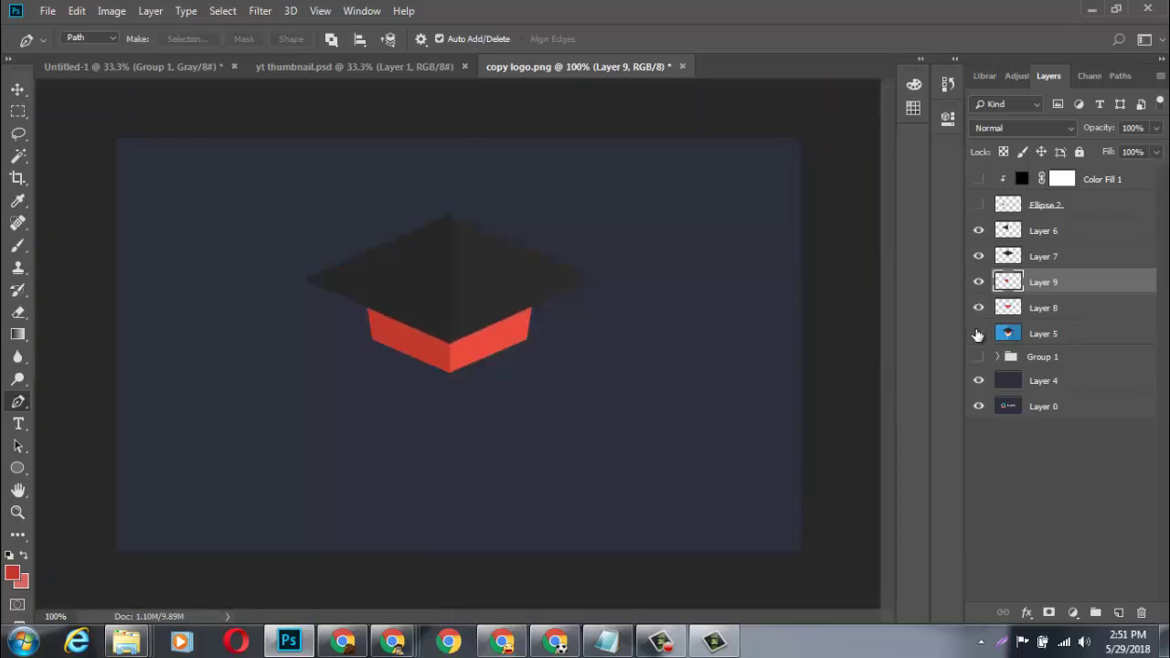
click(1034, 307)
shift+click(1037, 230)
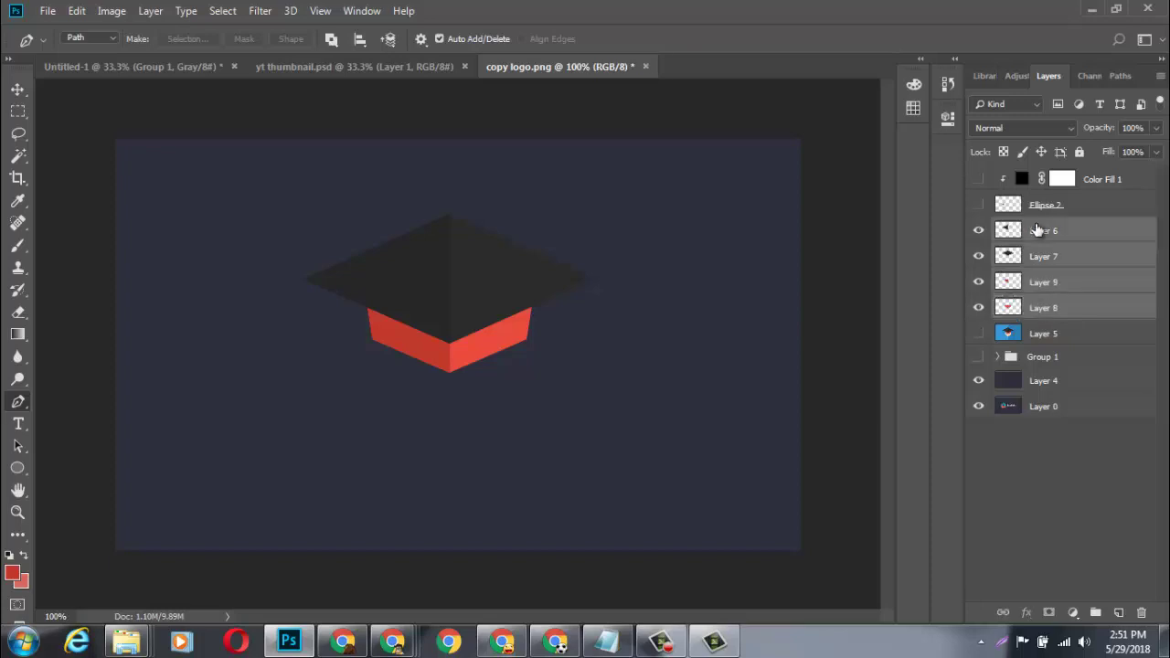
key(ctrl+t)
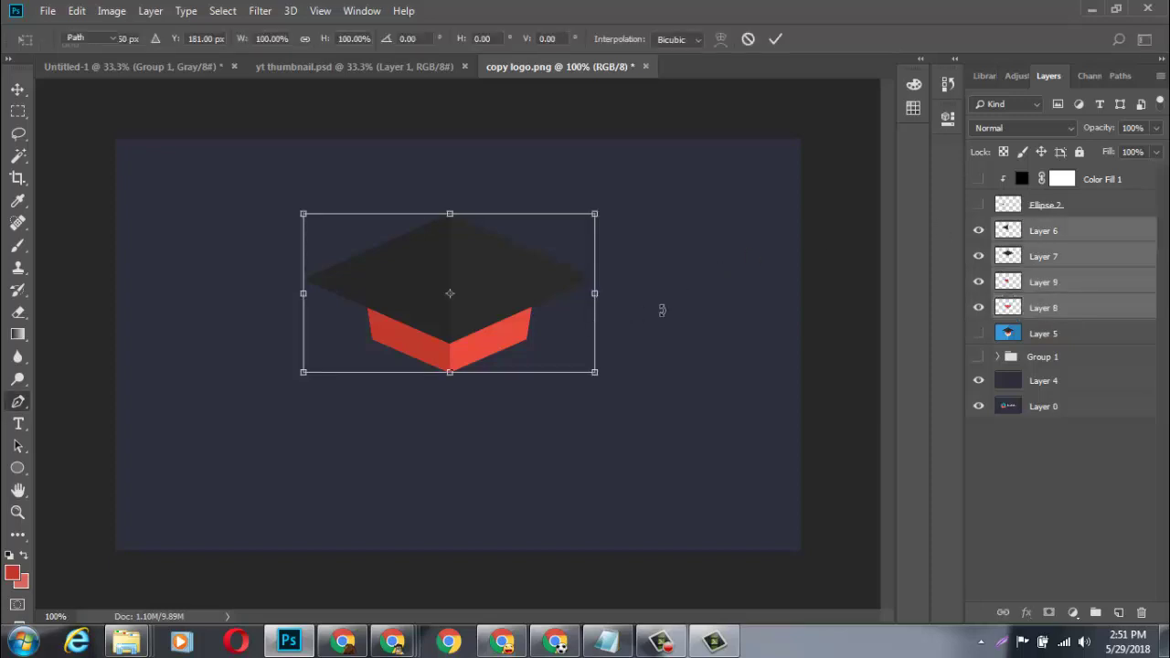
key(Return)
click(979, 336)
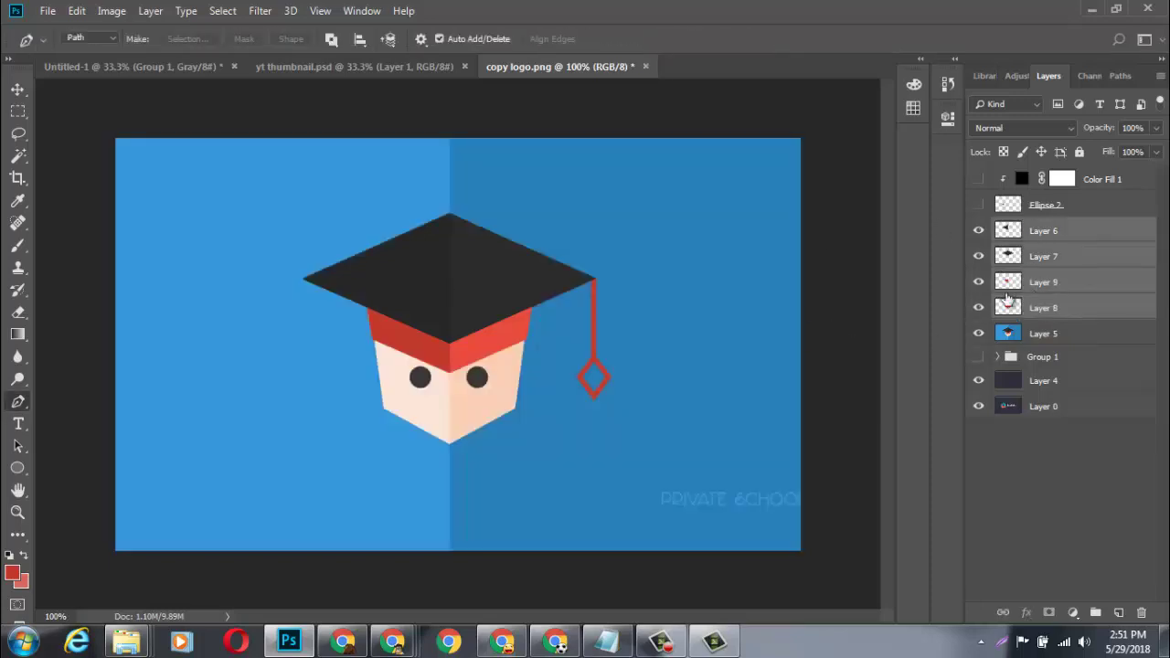
drag(979, 231, 980, 306)
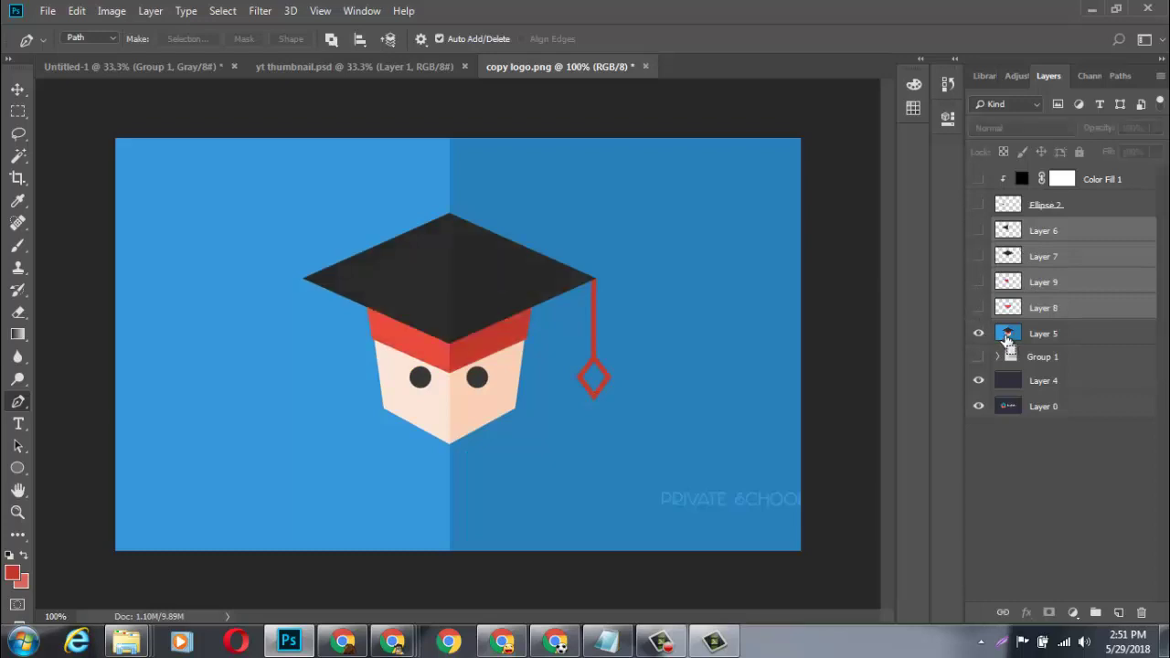
key(ctrl+plus)
key(ctrl+plus)
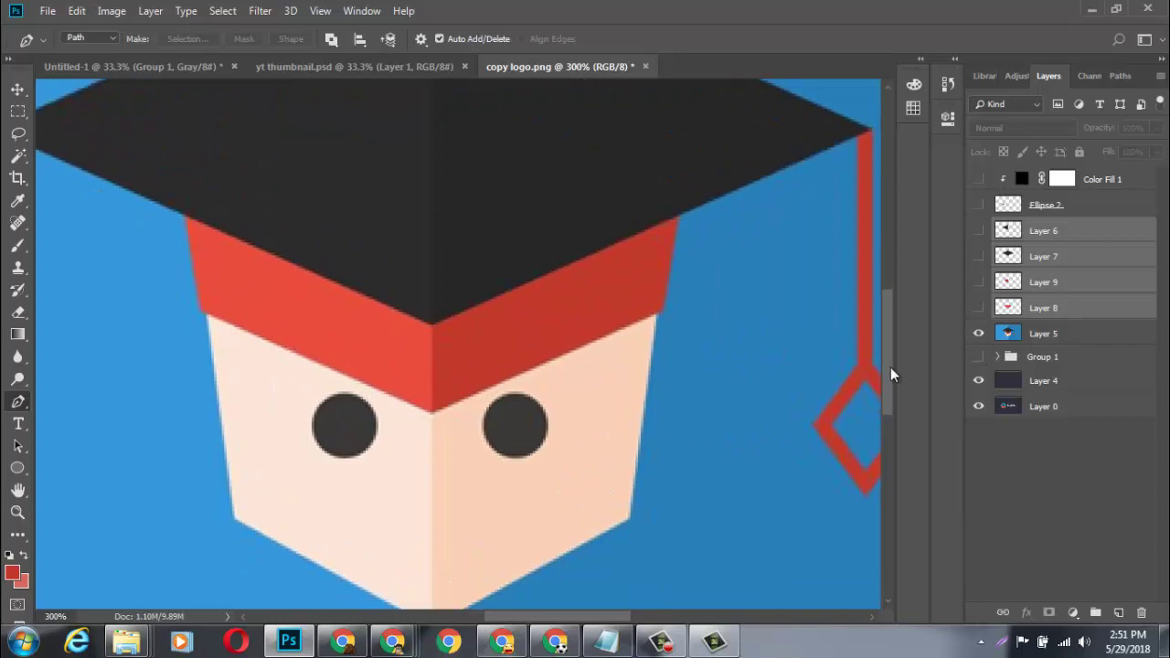
Trace the face area below the red band and turn it into a selection.
scroll(891, 373, down, 5)
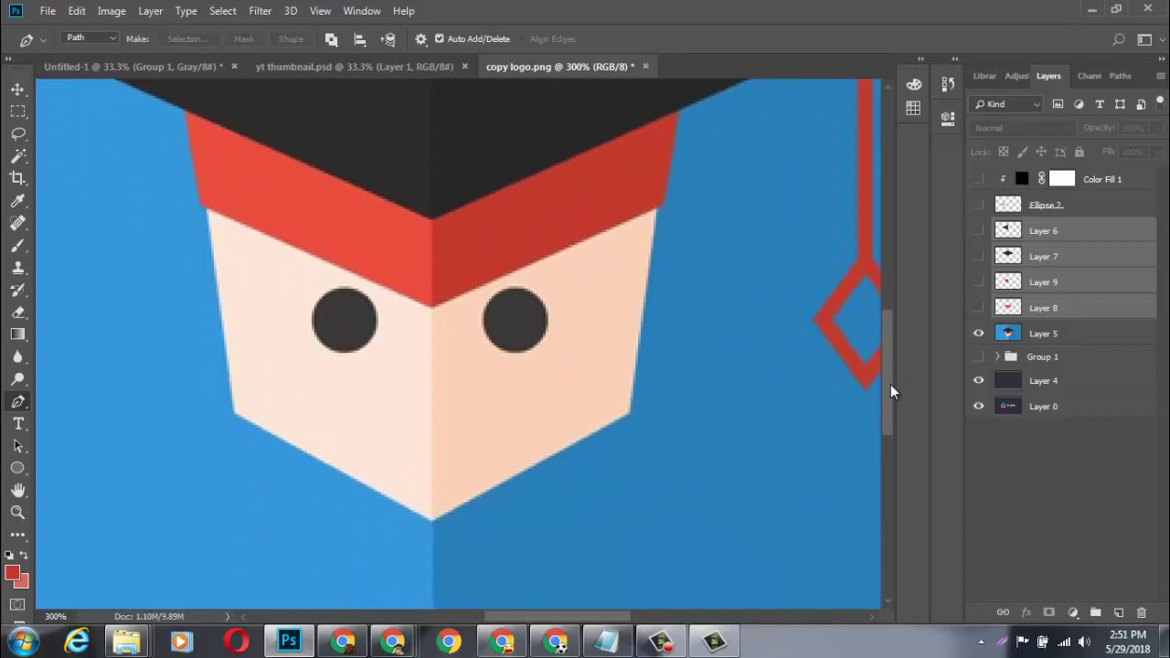
click(207, 212)
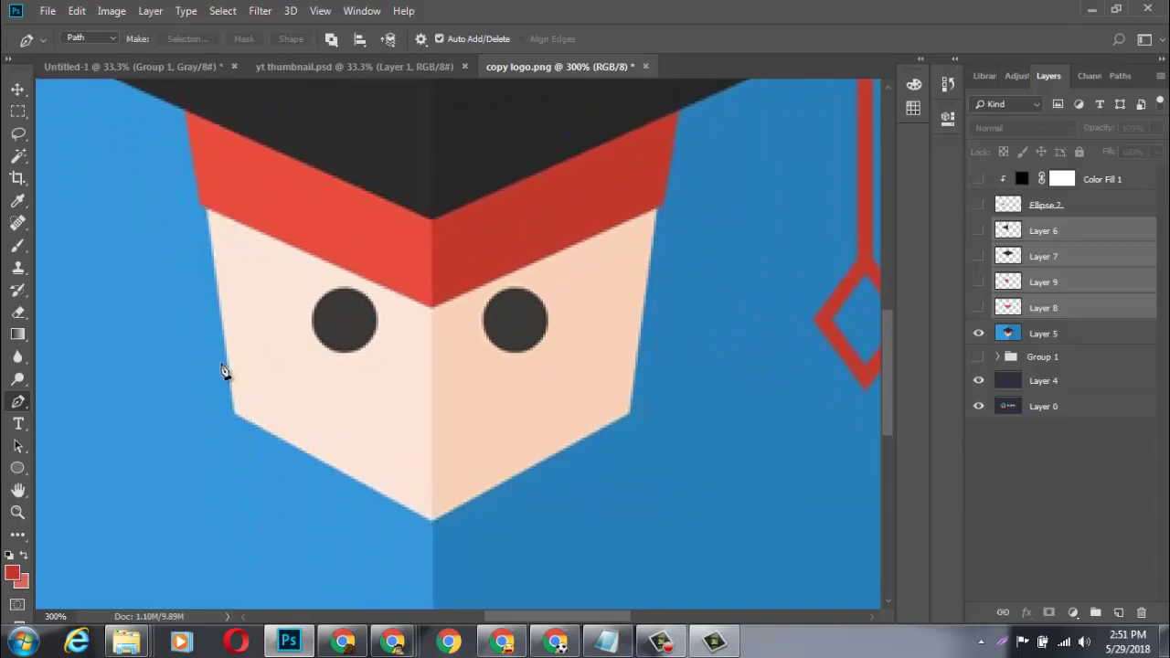
click(234, 415)
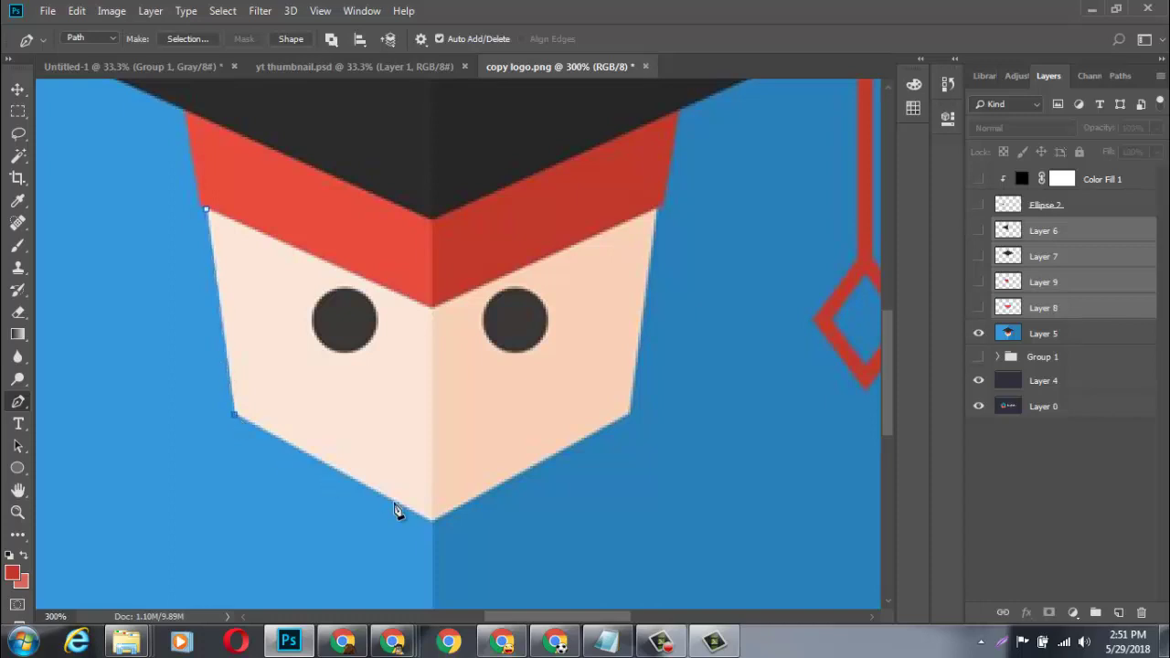
click(630, 417)
click(207, 188)
right_click(249, 249)
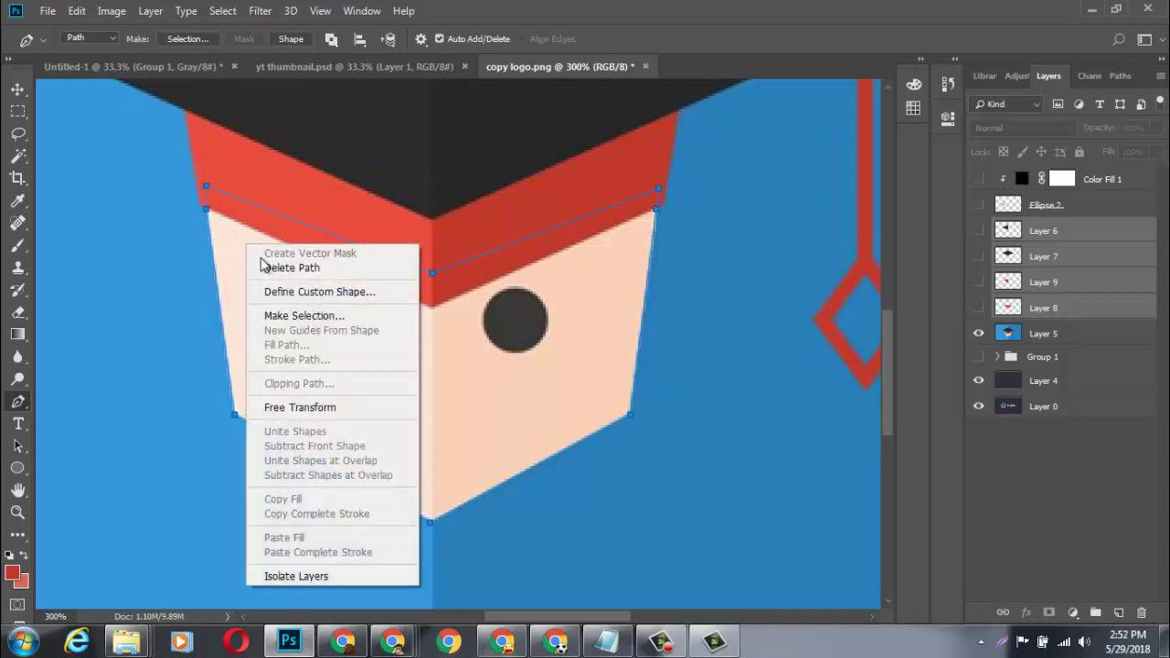
click(309, 315)
key(Return)
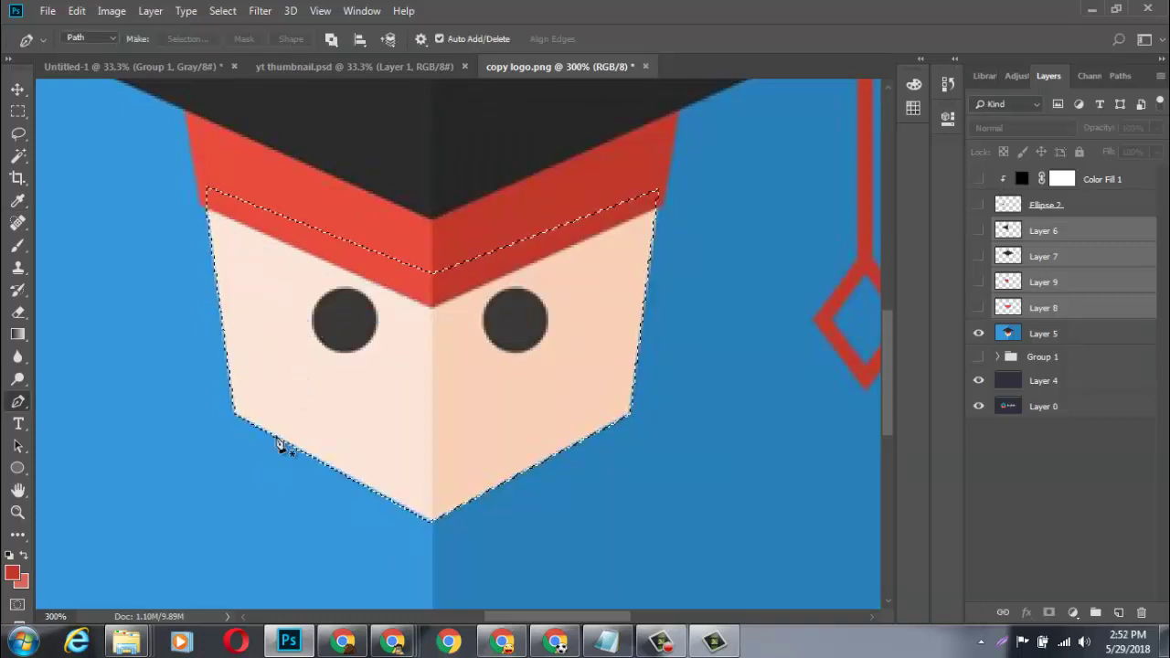
Sample the light peach skin tone as the foreground painting colour.
click(23, 580)
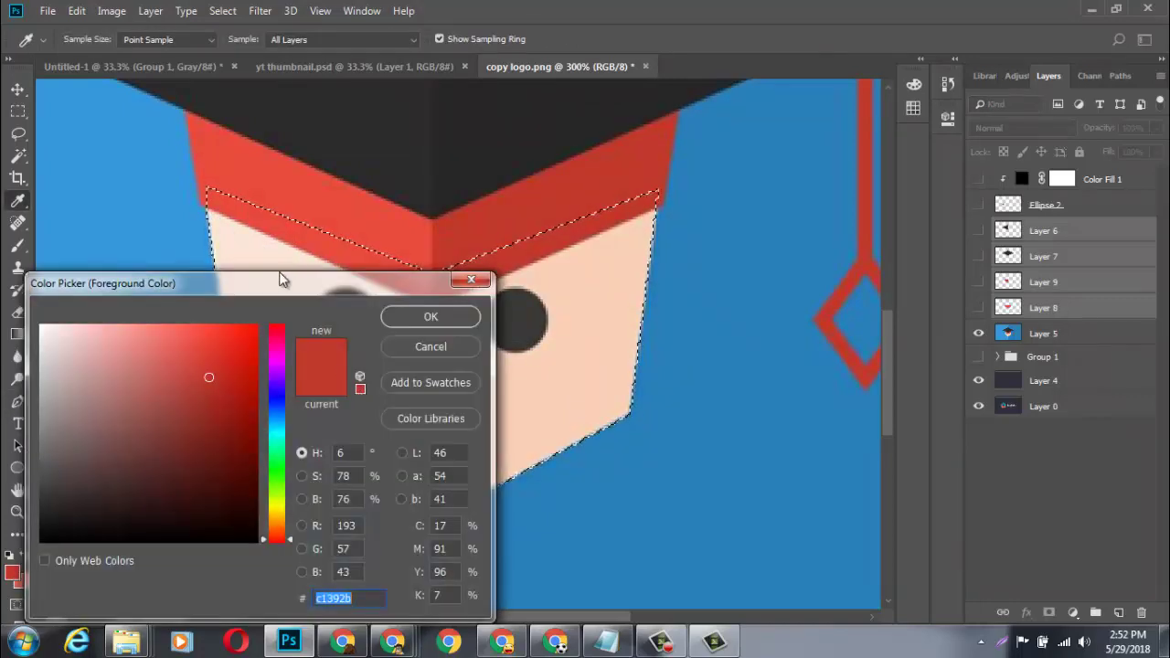
click(271, 261)
click(425, 317)
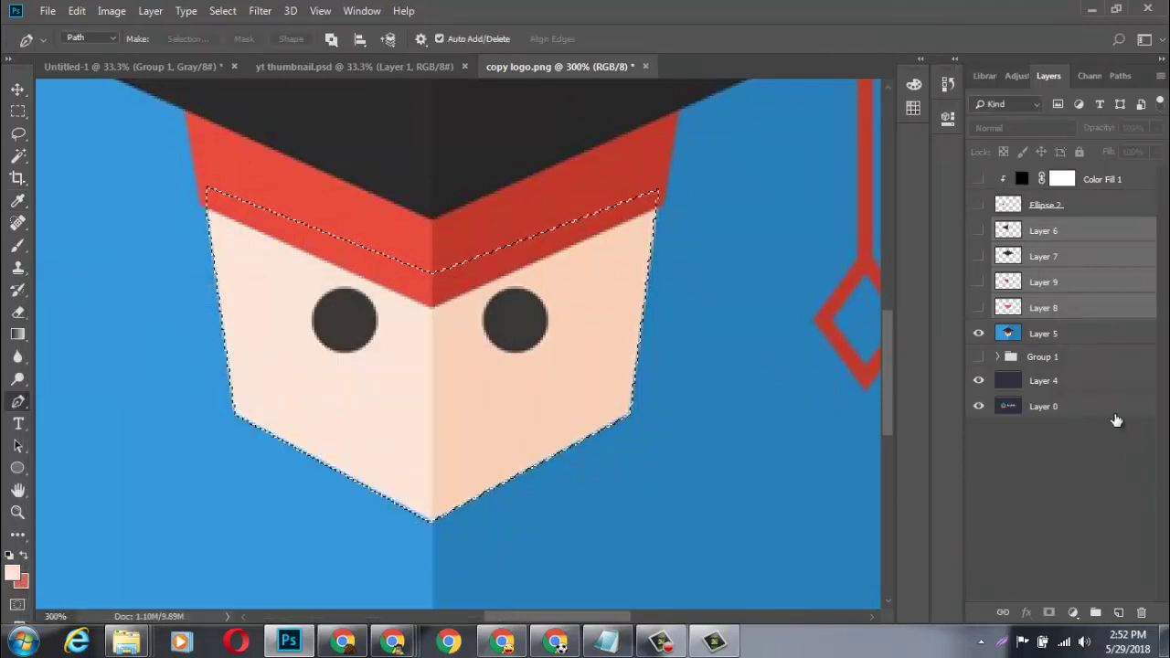
click(1062, 316)
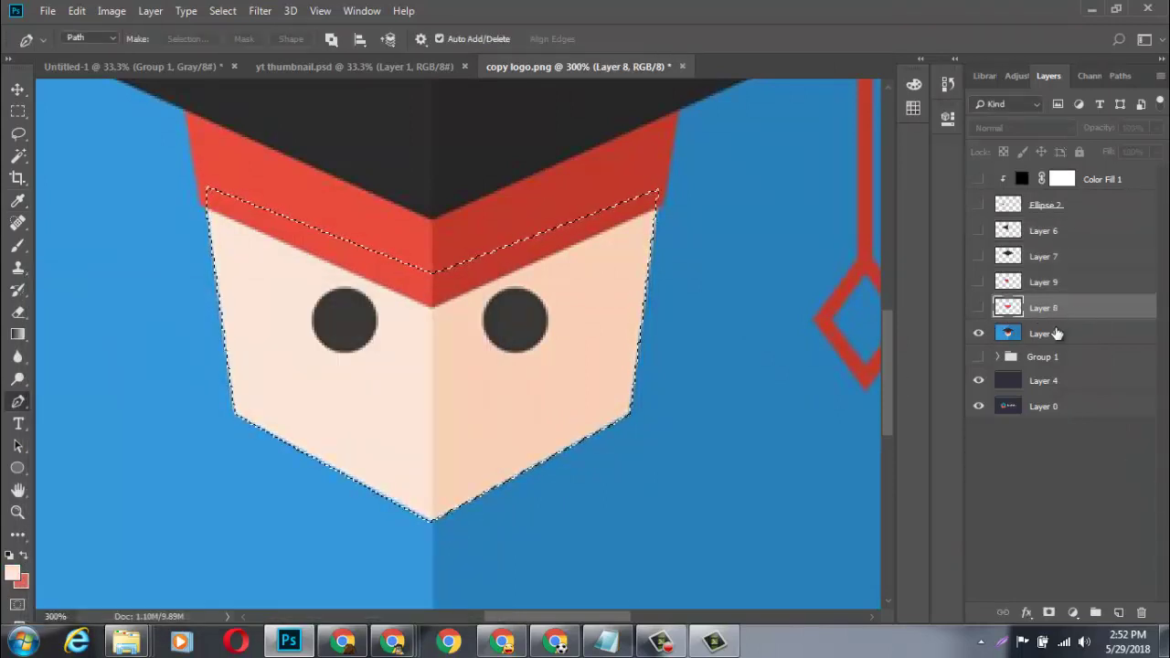
Fill the face selection with light peach on a new Layer 10, then hide that layer.
click(1052, 334)
click(1120, 612)
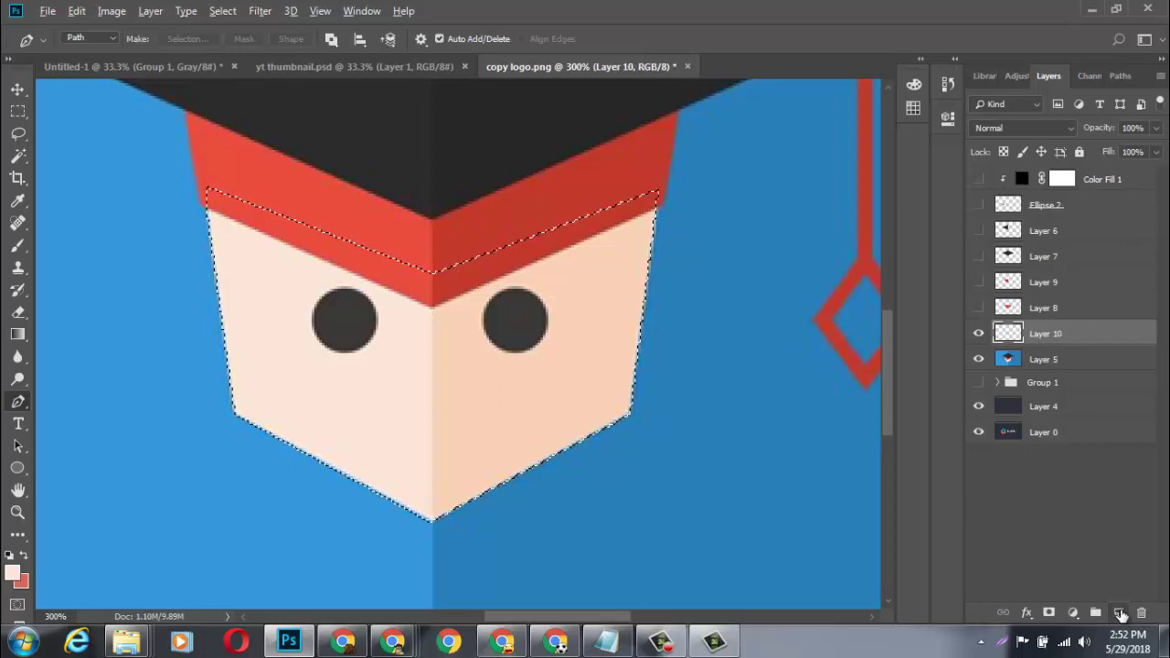
key(alt+BackSpace)
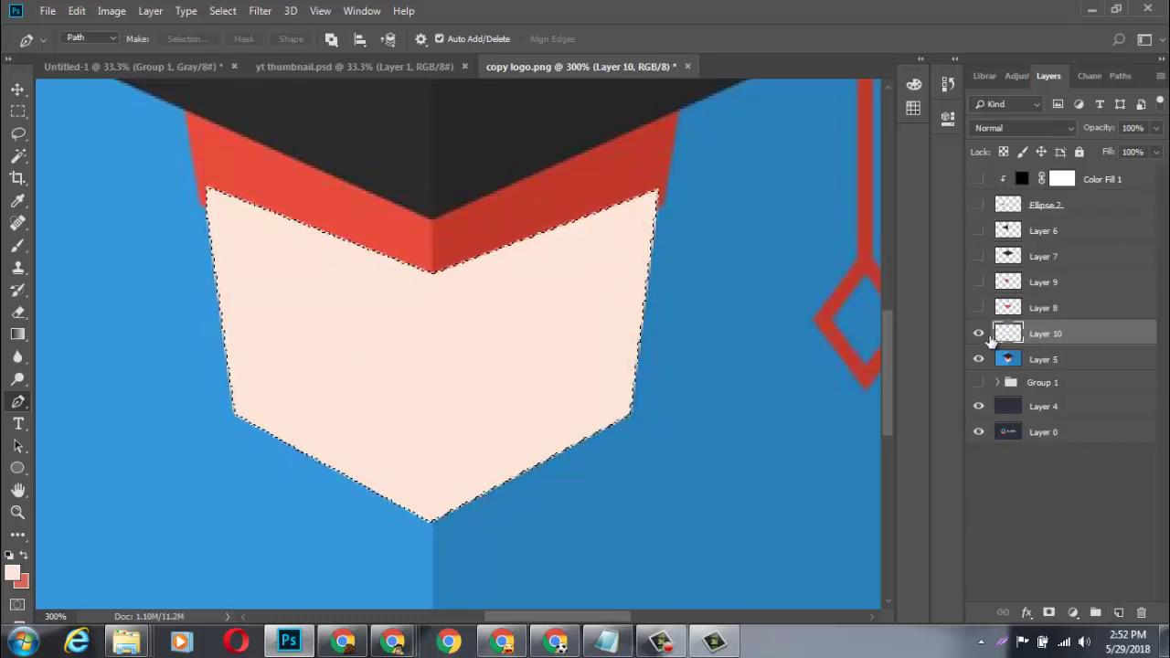
click(980, 335)
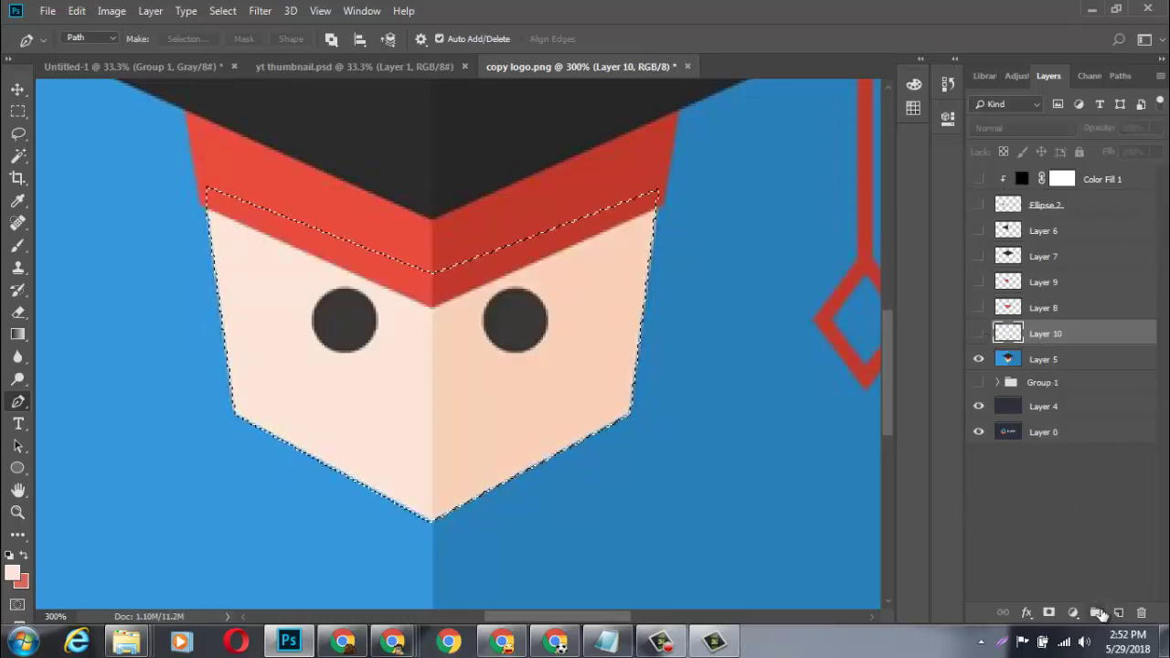
Fill the face with a sampled darker peach (#fad0b7) on new Layer 11, then deselect.
click(1120, 613)
click(11, 572)
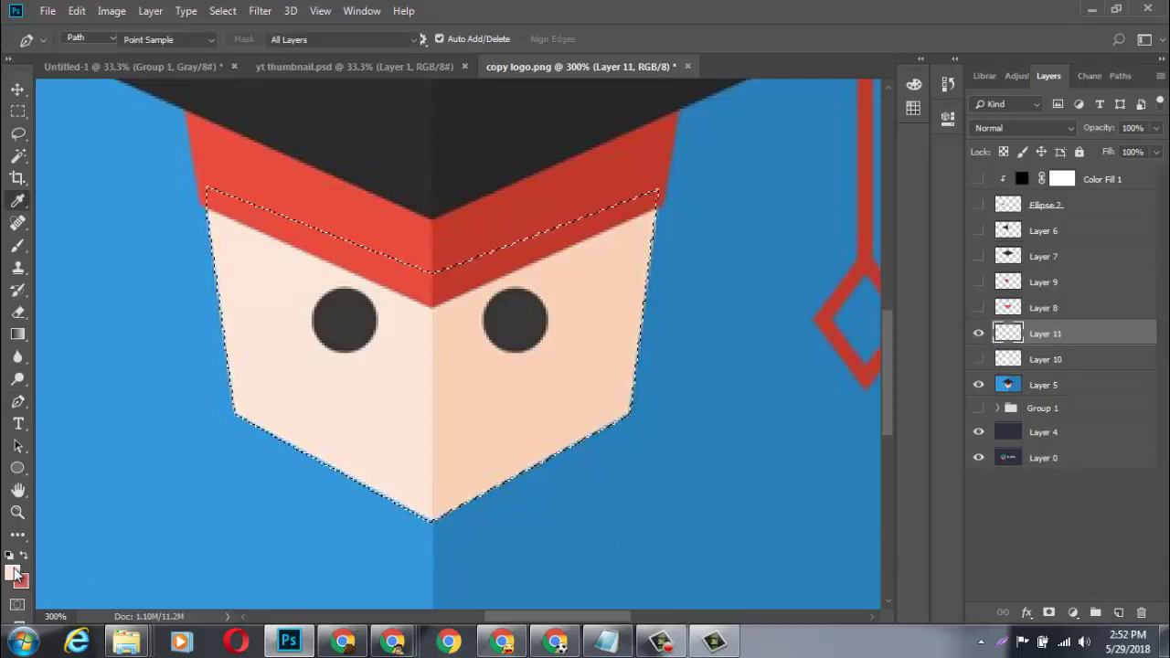
click(431, 316)
key(p)
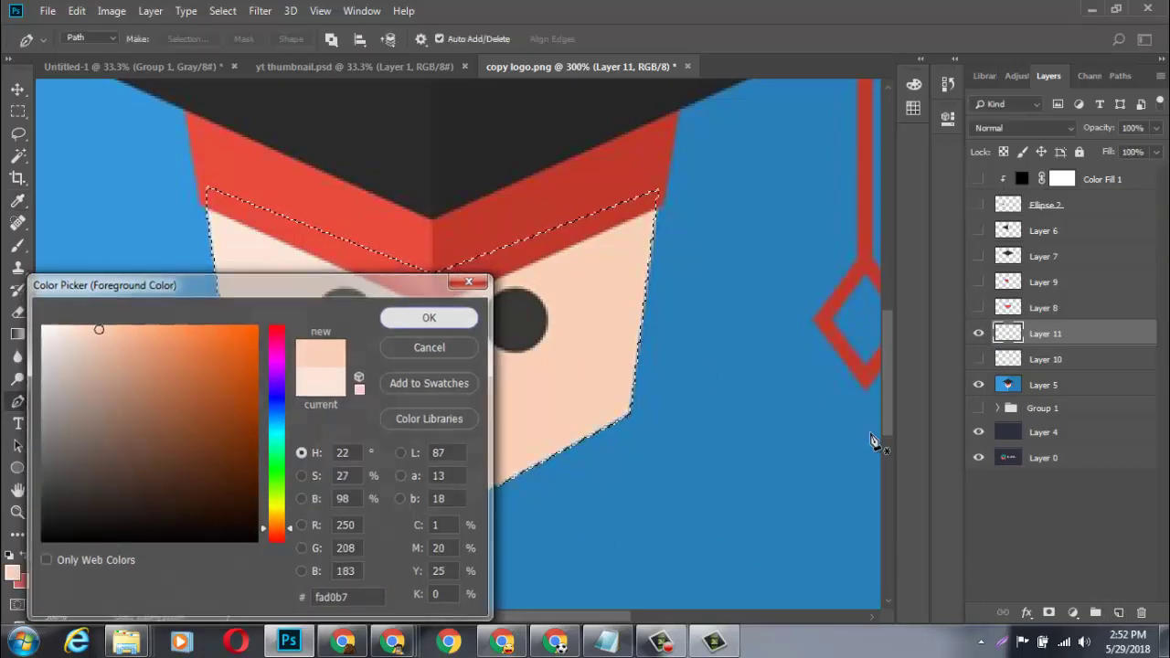
key(alt+BackSpace)
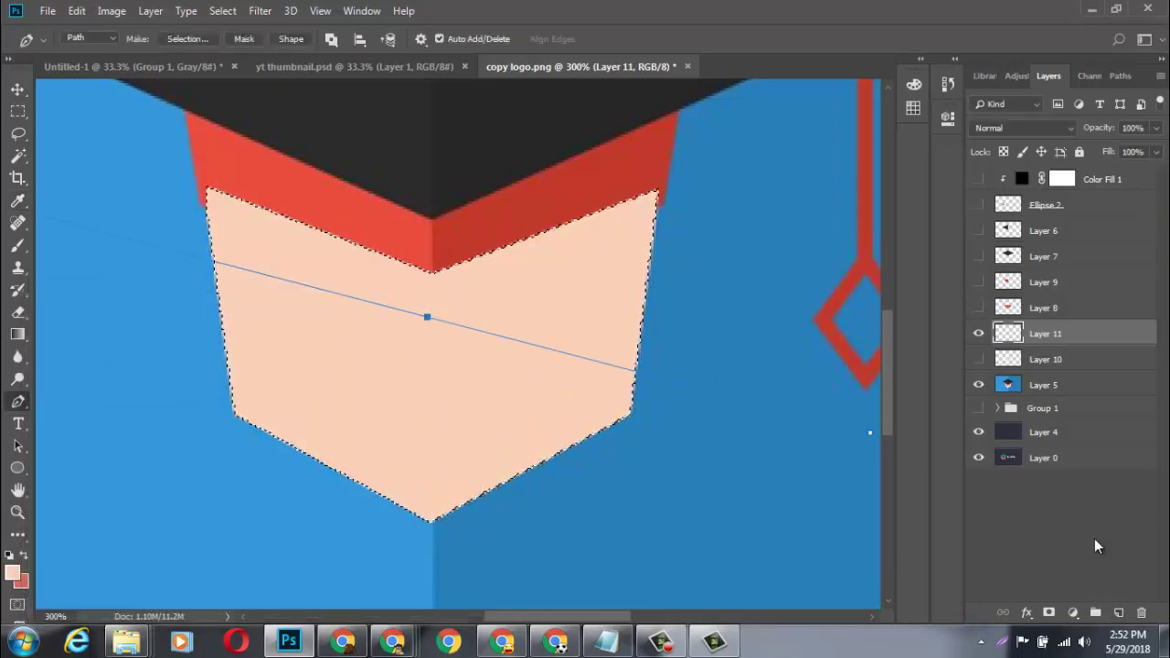
key(ctrl+d)
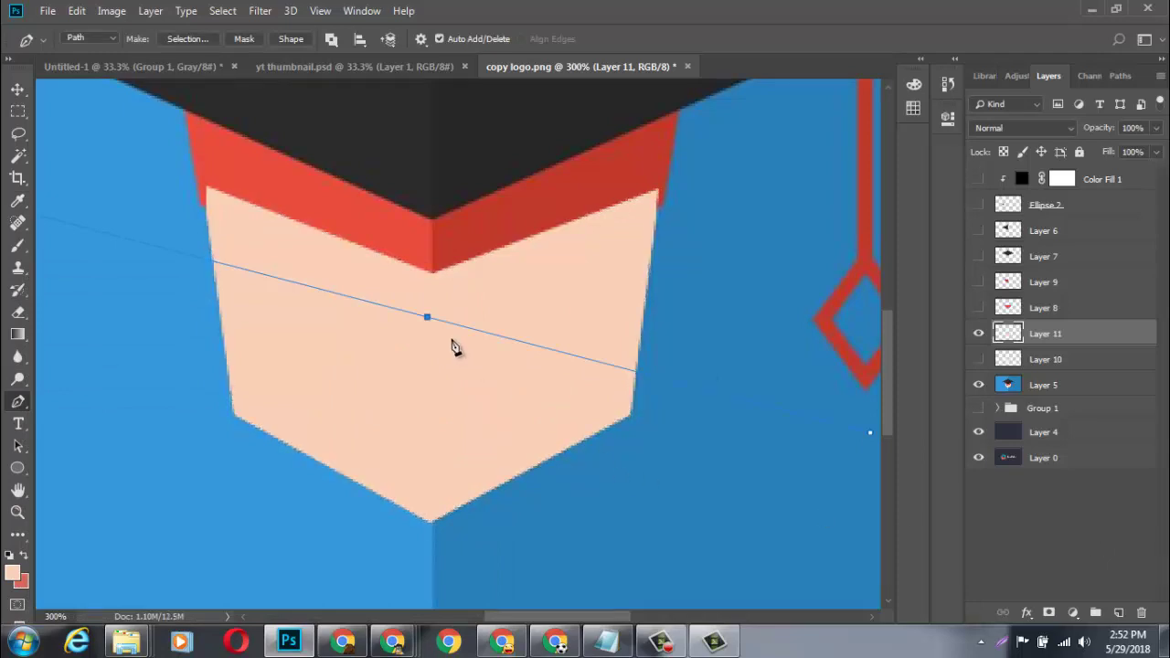
key(Escape)
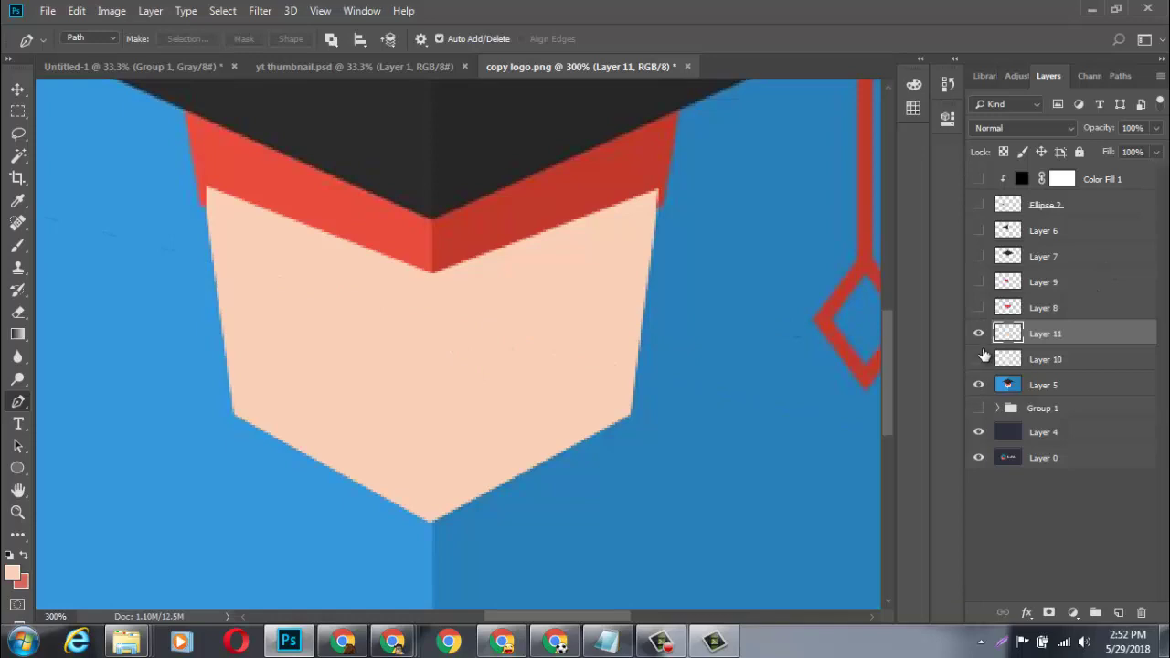
Select the face's right half along a vertical centre path and remove Layer 11's darker peach there.
click(433, 261)
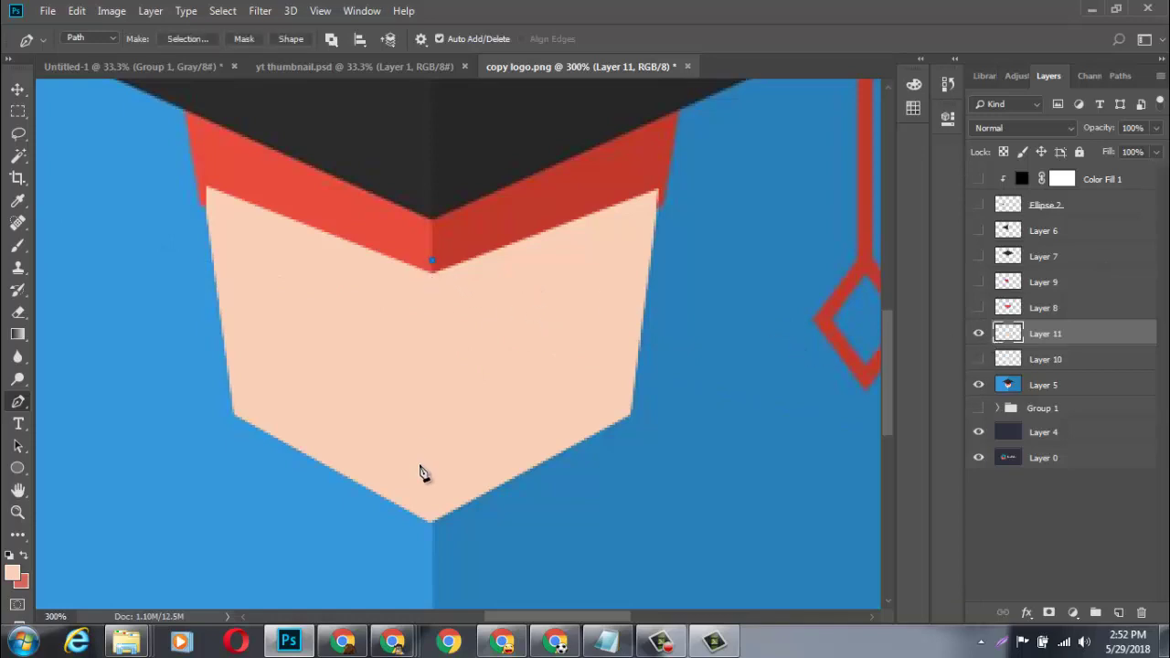
click(433, 554)
right_click(467, 279)
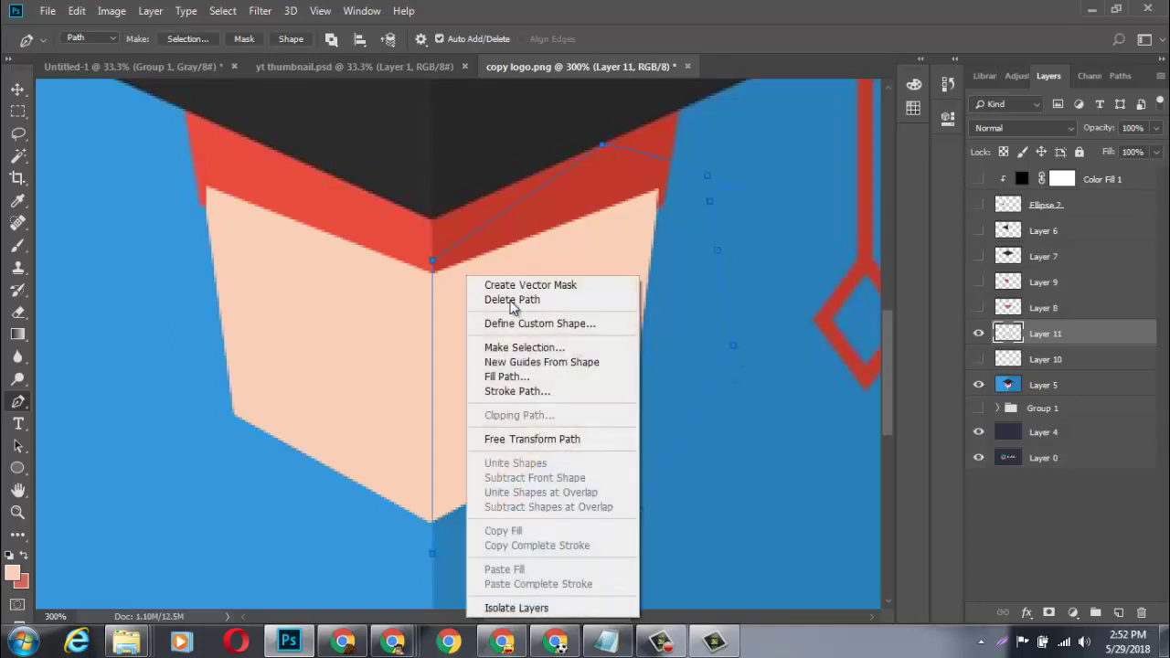
click(524, 348)
click(681, 157)
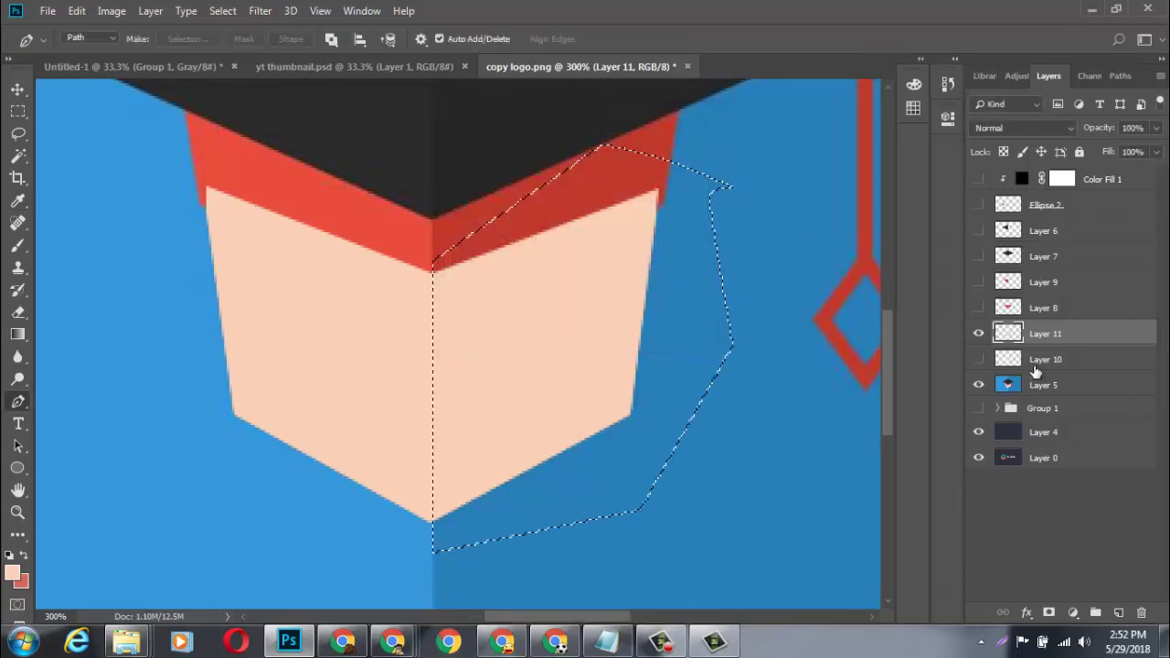
click(979, 359)
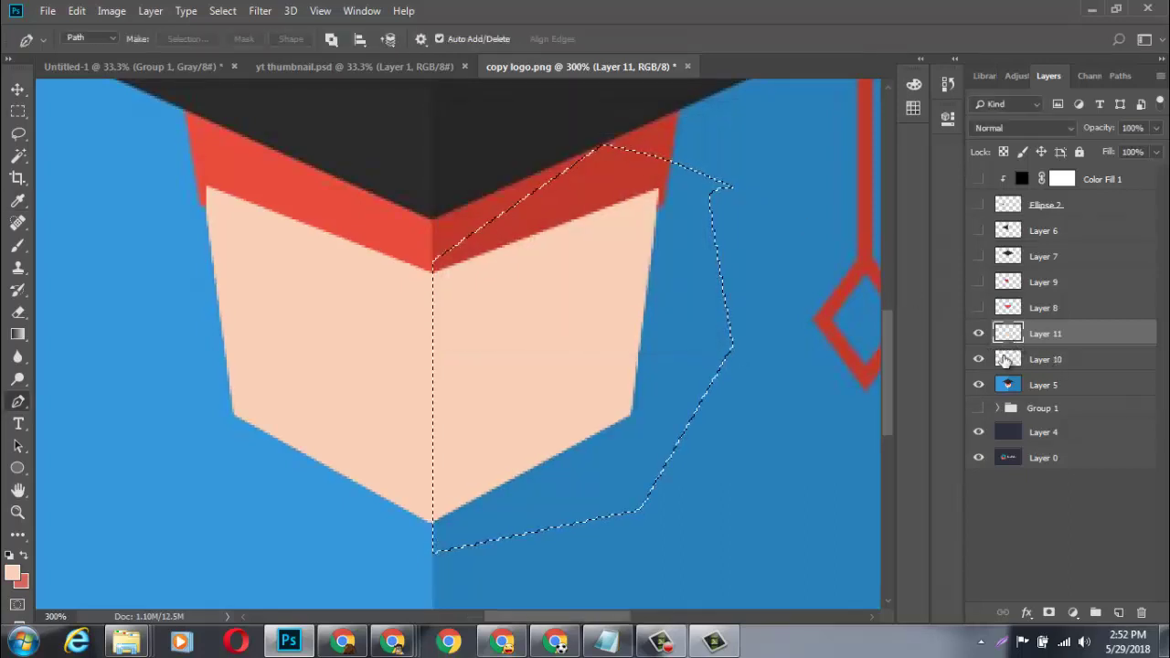
key(ctrl+d)
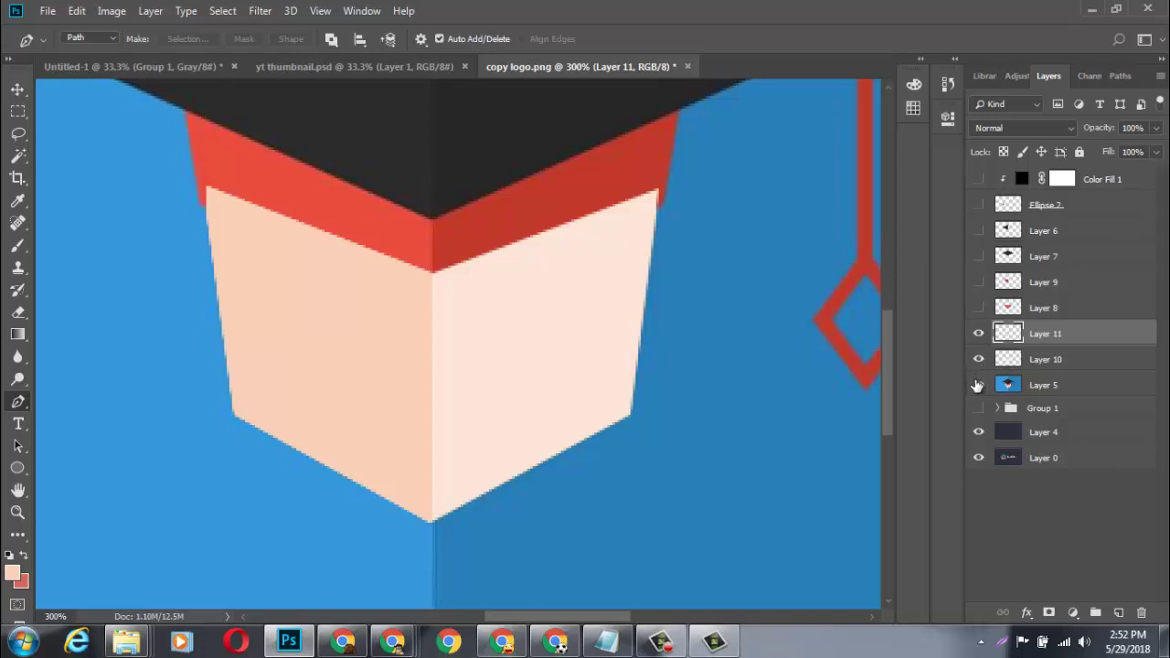
Check the two-tone face by toggling Layer 5, showing hat layers 6–9, and zooming.
click(978, 385)
key(ctrl+minus)
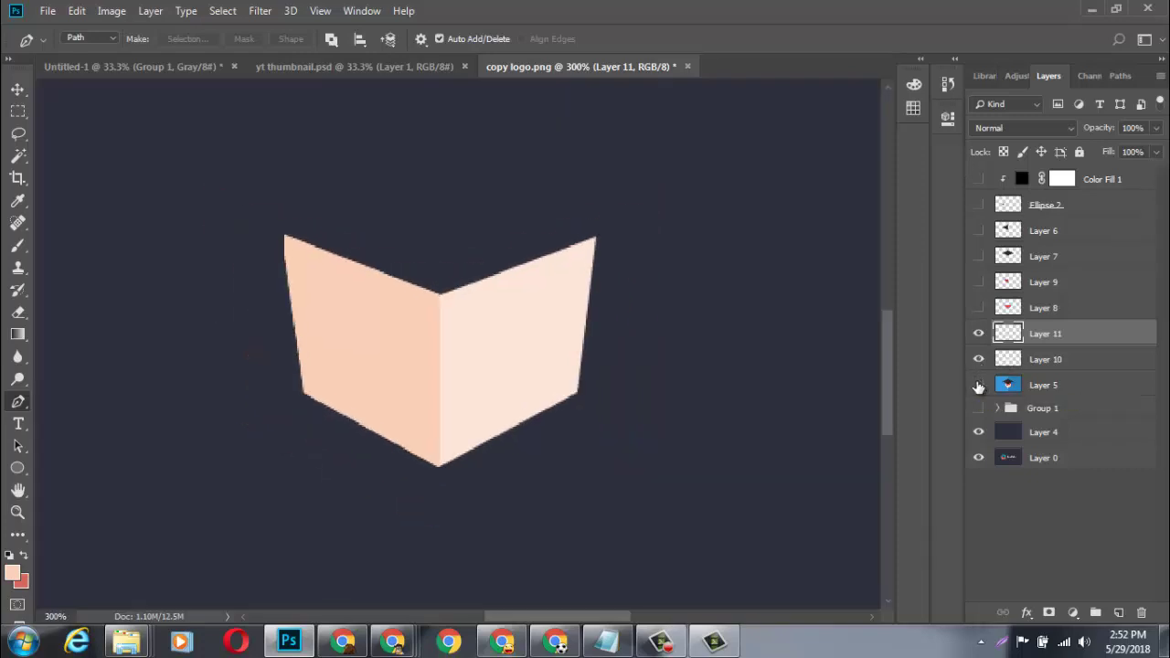
key(ctrl+minus)
key(ctrl+minus)
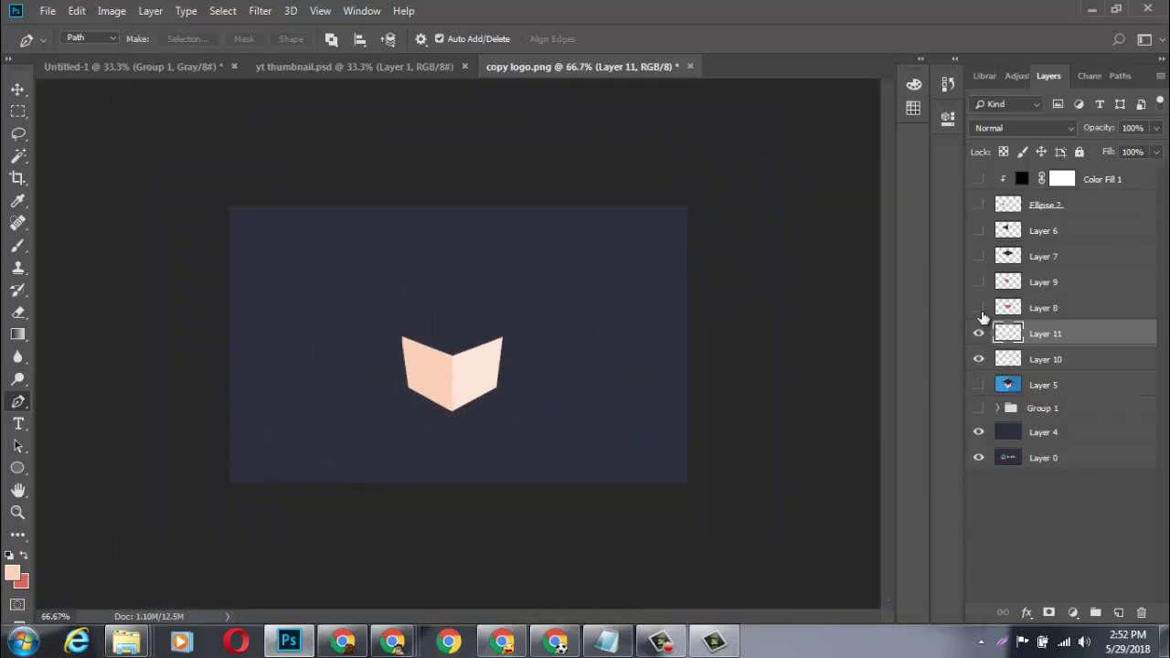
drag(978, 308, 977, 231)
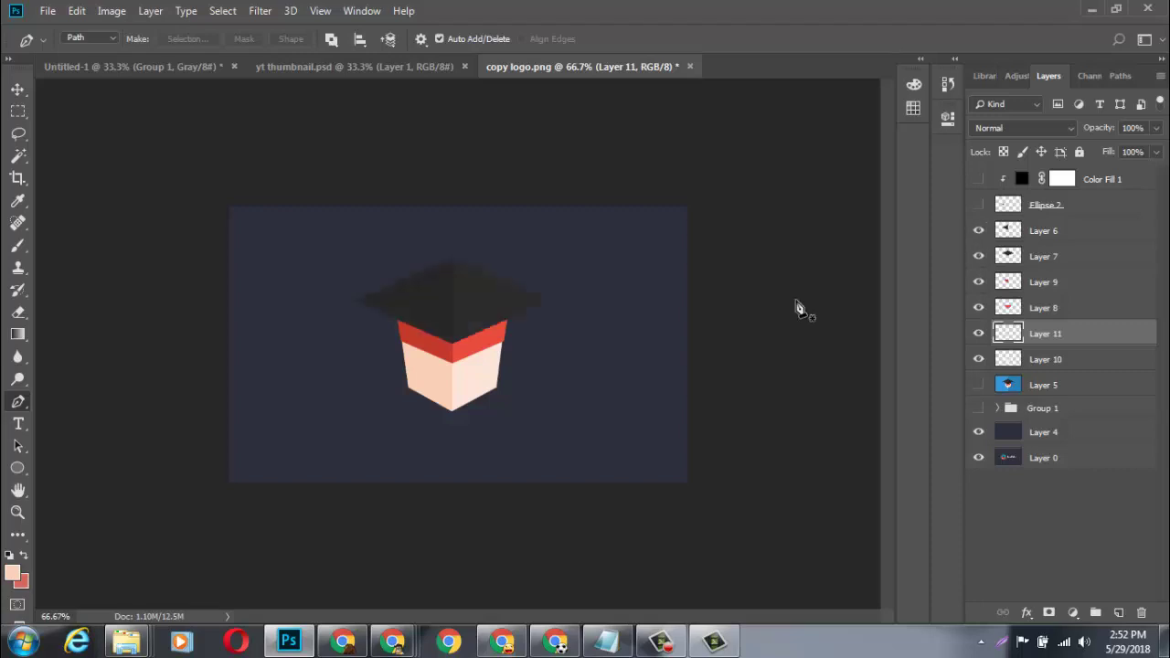
key(ctrl+plus)
key(ctrl+plus)
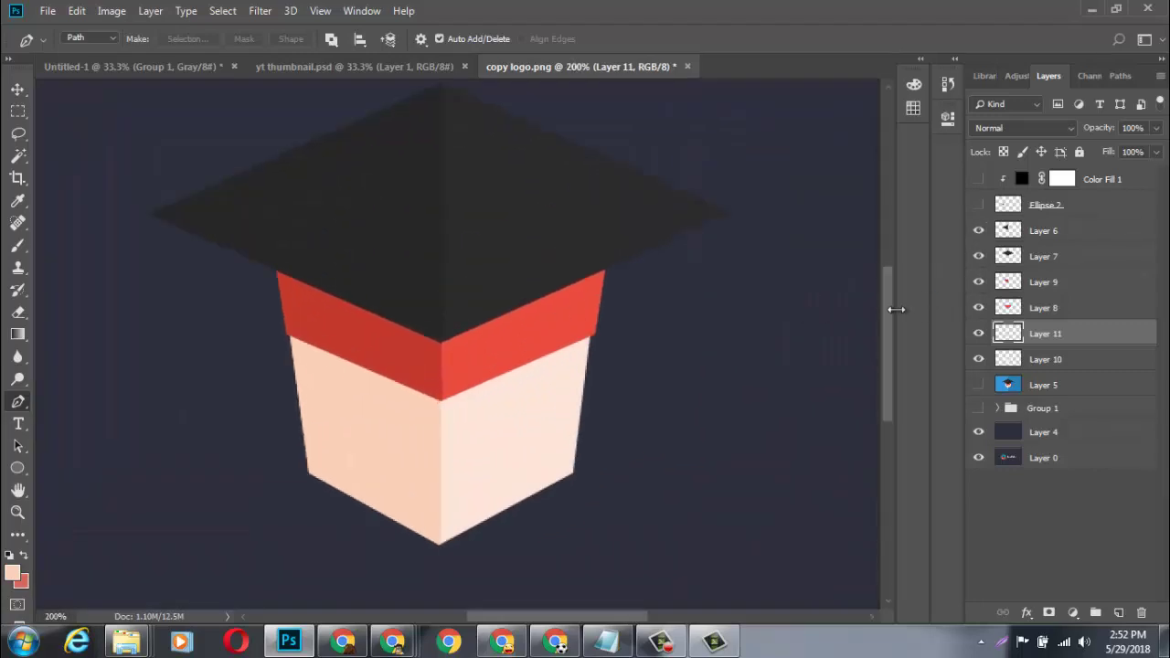
drag(890, 332, 892, 355)
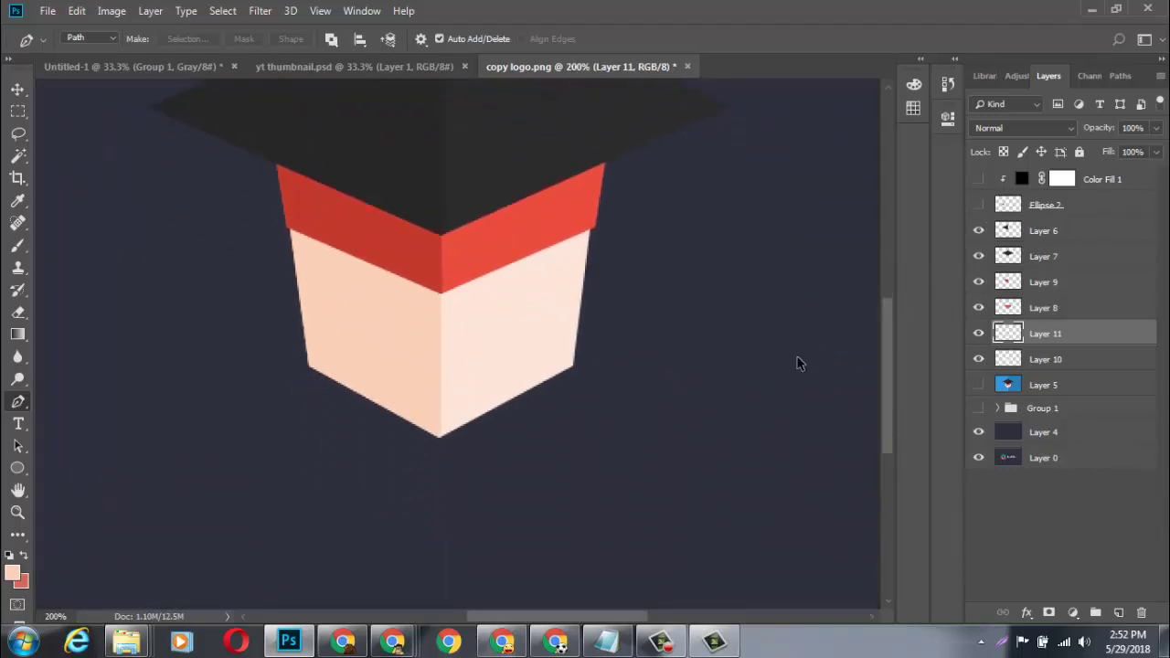
key(ctrl+plus)
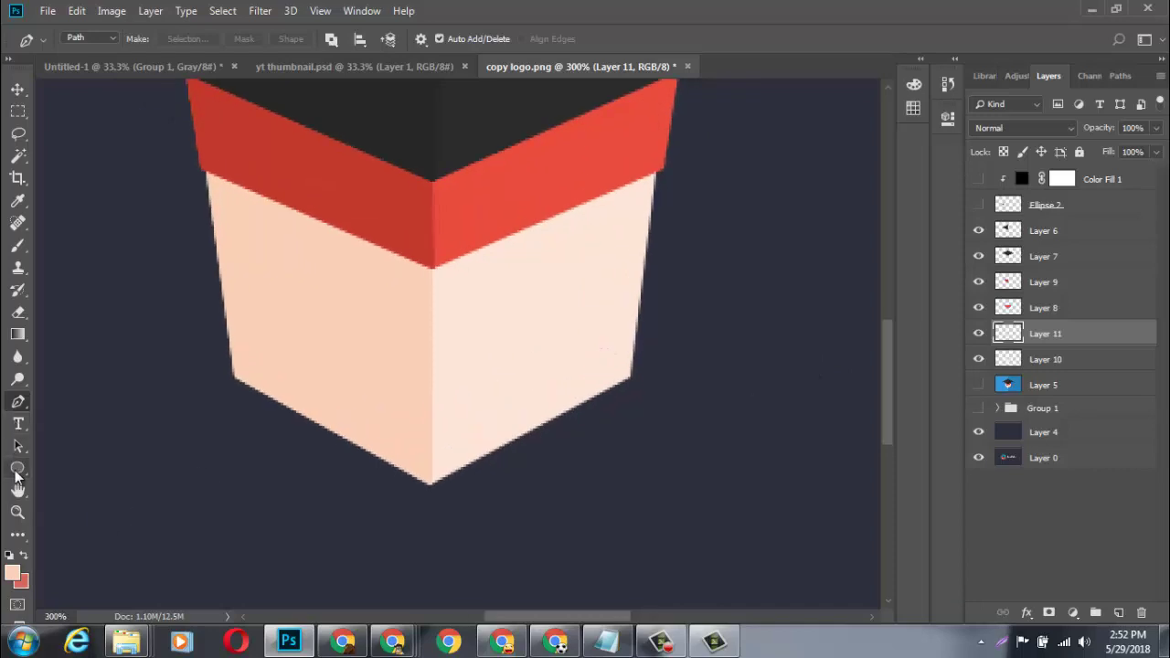
click(978, 386)
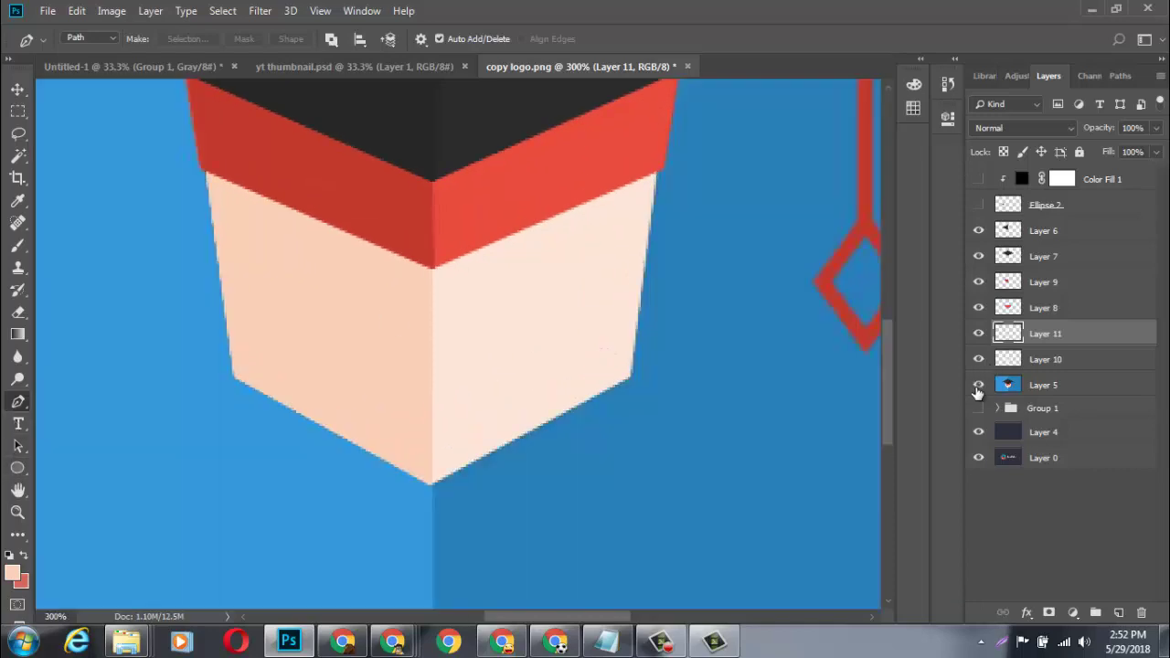
Hide Layers 10, 11 and hat layers 6–9, then add a new layer above Layer 11.
click(1015, 362)
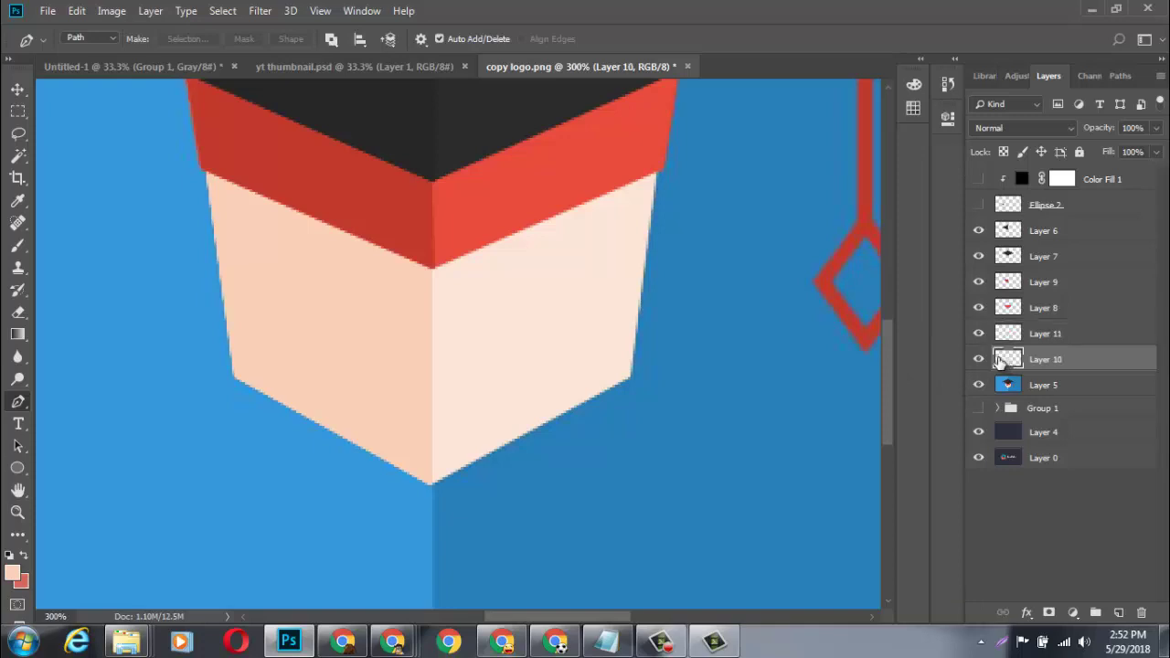
click(979, 359)
click(978, 334)
drag(978, 314, 979, 231)
click(1036, 334)
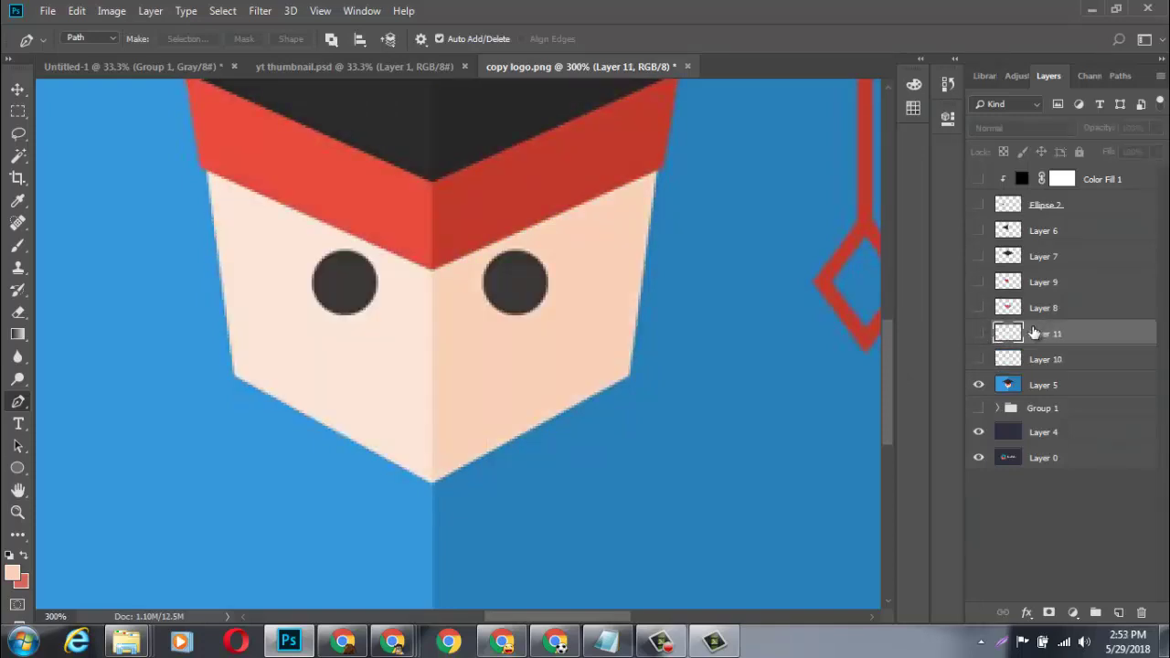
click(1118, 614)
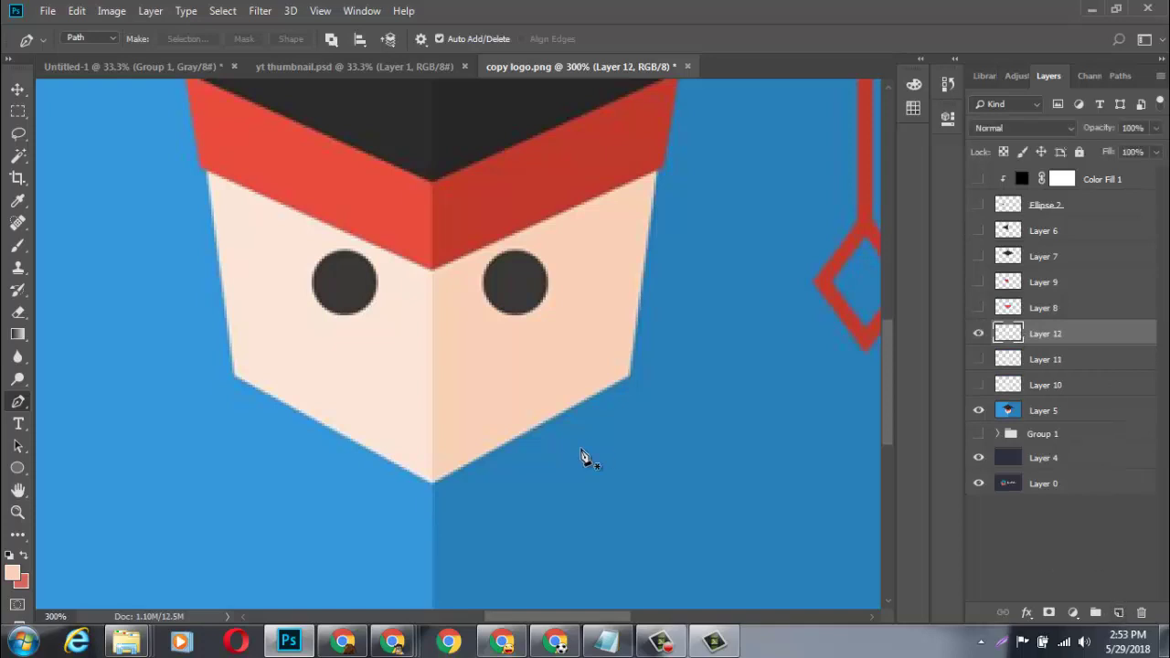
Draw a circle filled with the sampled dark eye colour and place it over the right eye.
click(17, 467)
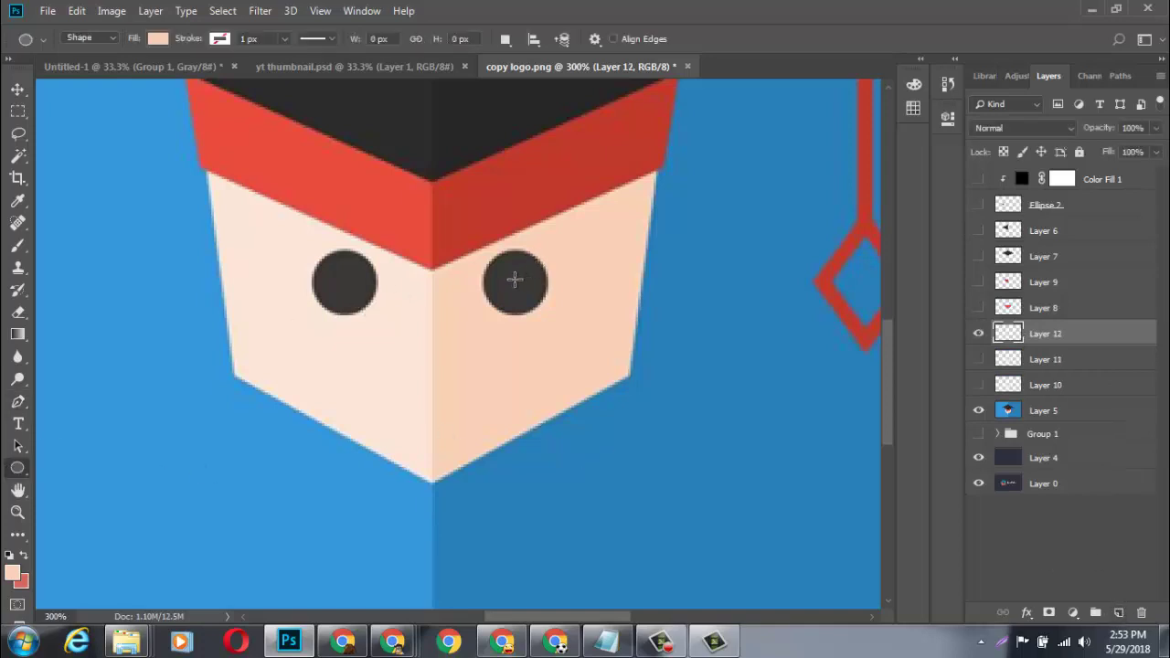
drag(500, 266, 559, 339)
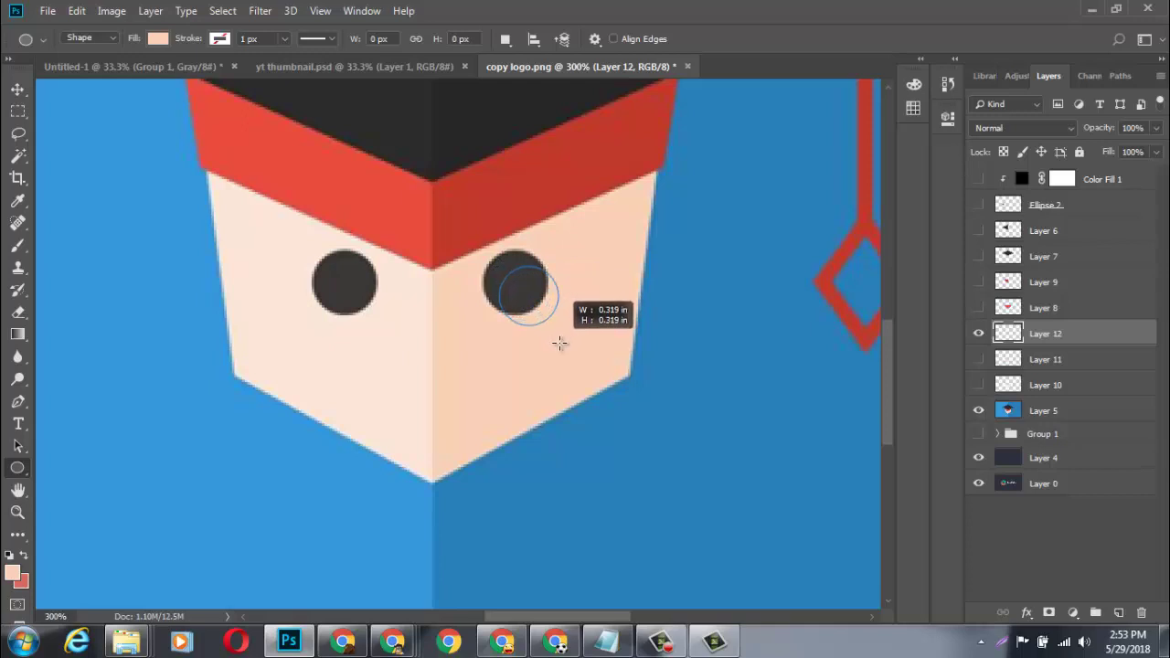
drag(559, 339, 561, 342)
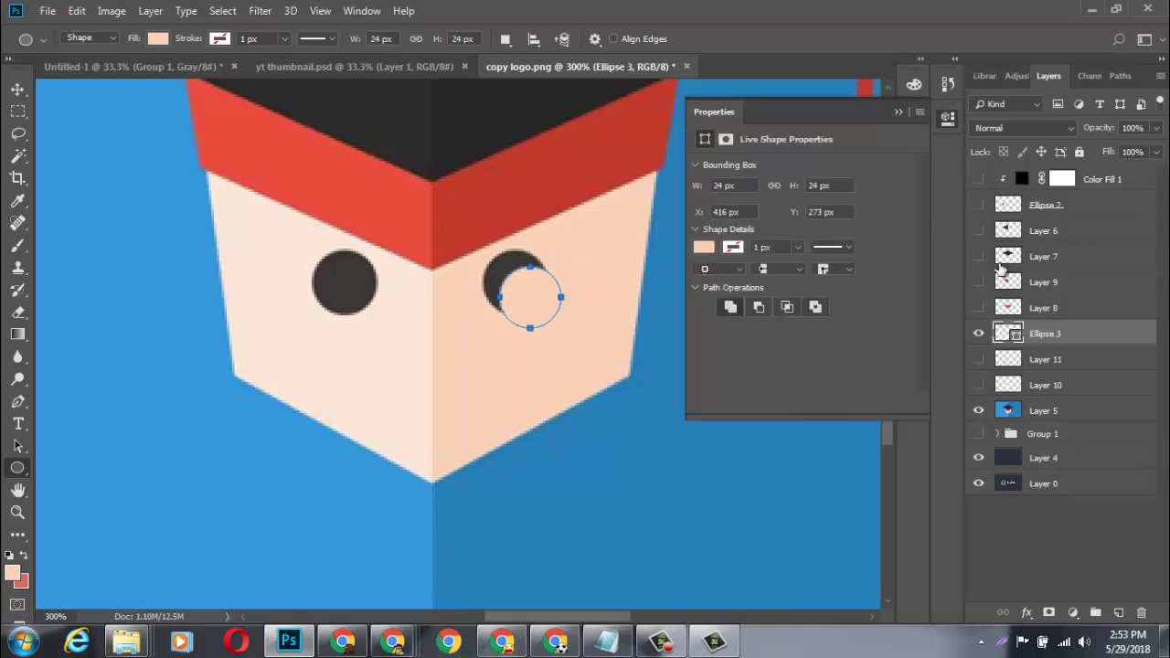
double_click(1010, 334)
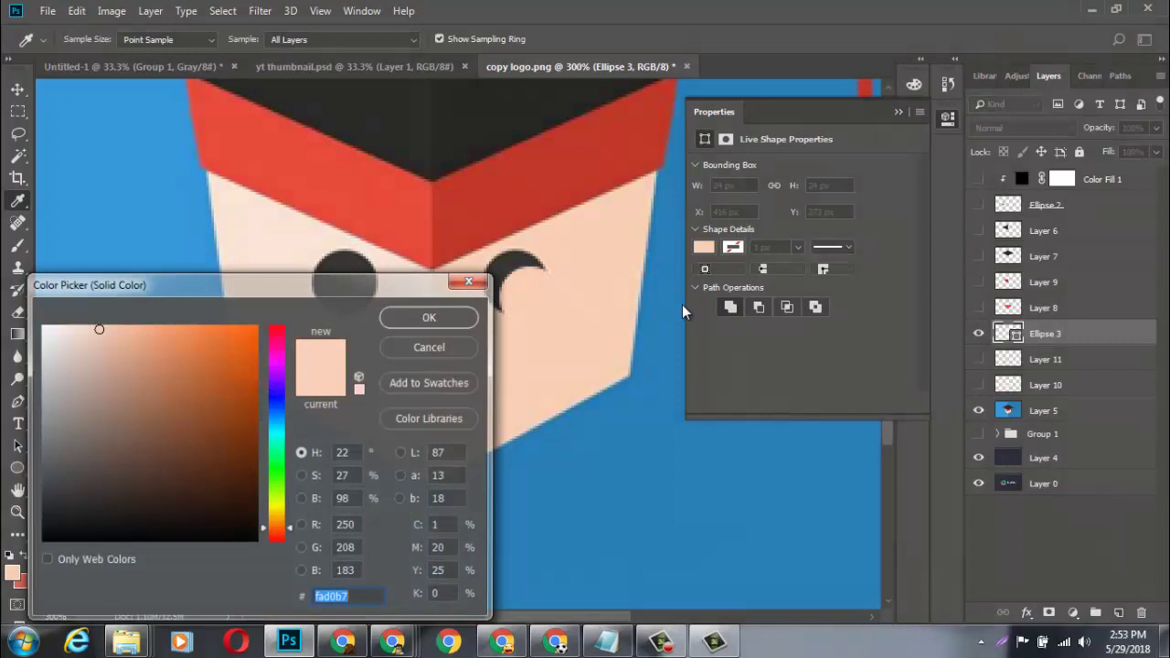
click(512, 259)
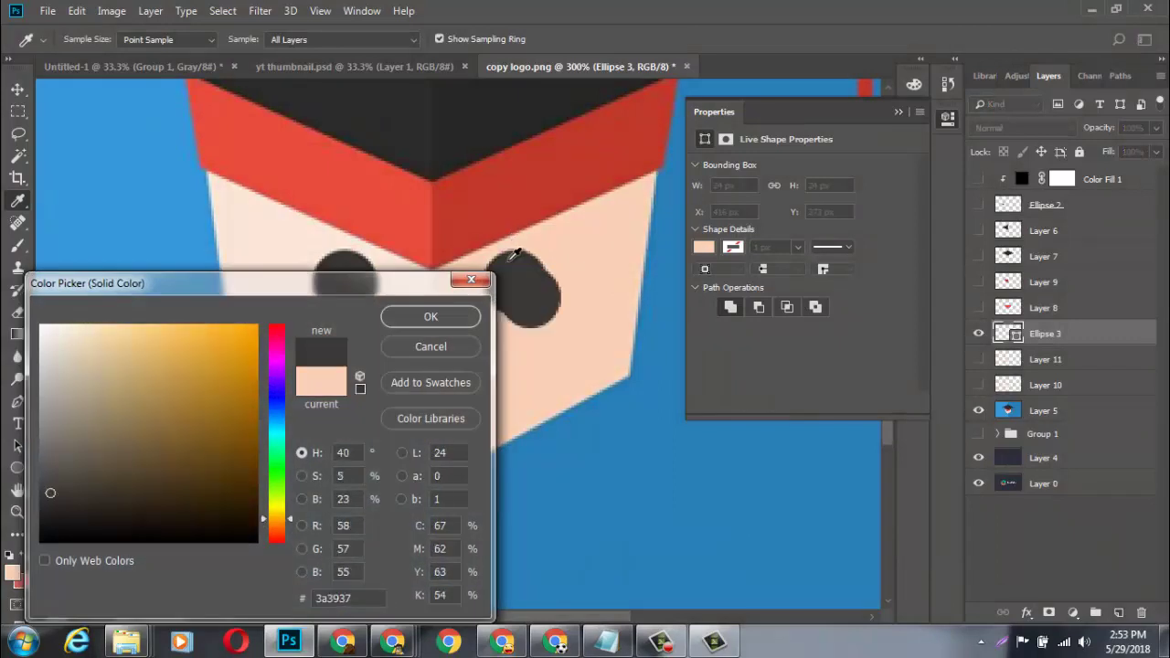
click(450, 319)
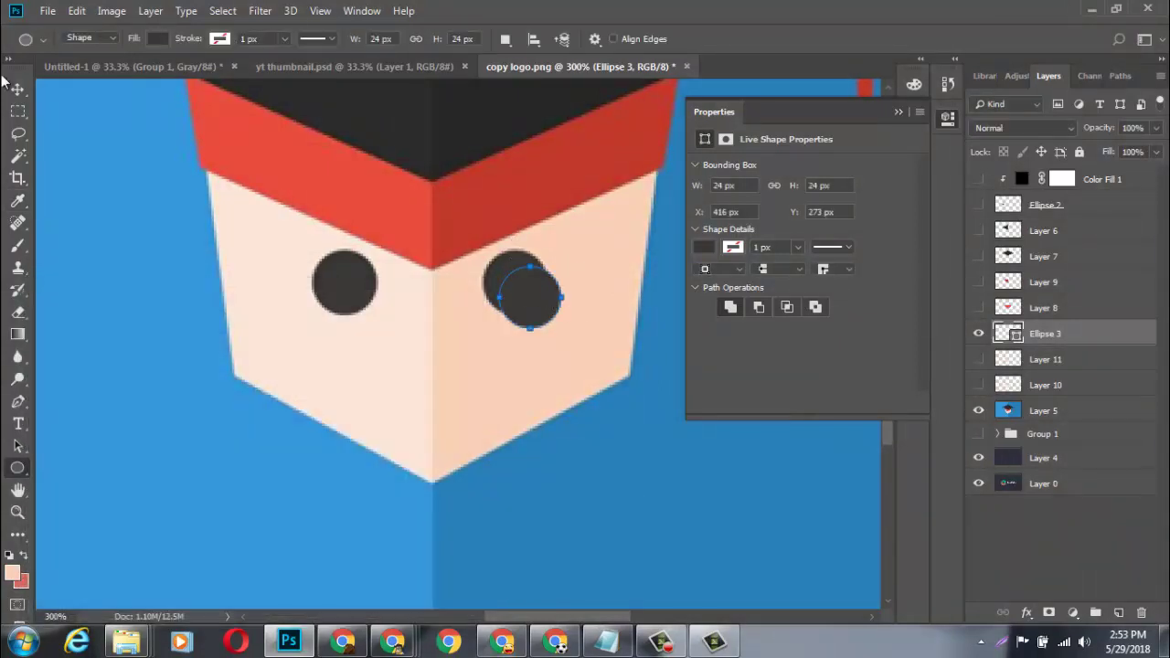
click(18, 88)
mouse_move(541, 316)
mouse_down()
mouse_move(527, 299)
mouse_move(355, 301)
mouse_up()
Duplicate the eye circle as Ellipse 3 copy and position it over the left eye.
key(ctrl+j)
key(ctrl+t)
key(Return)
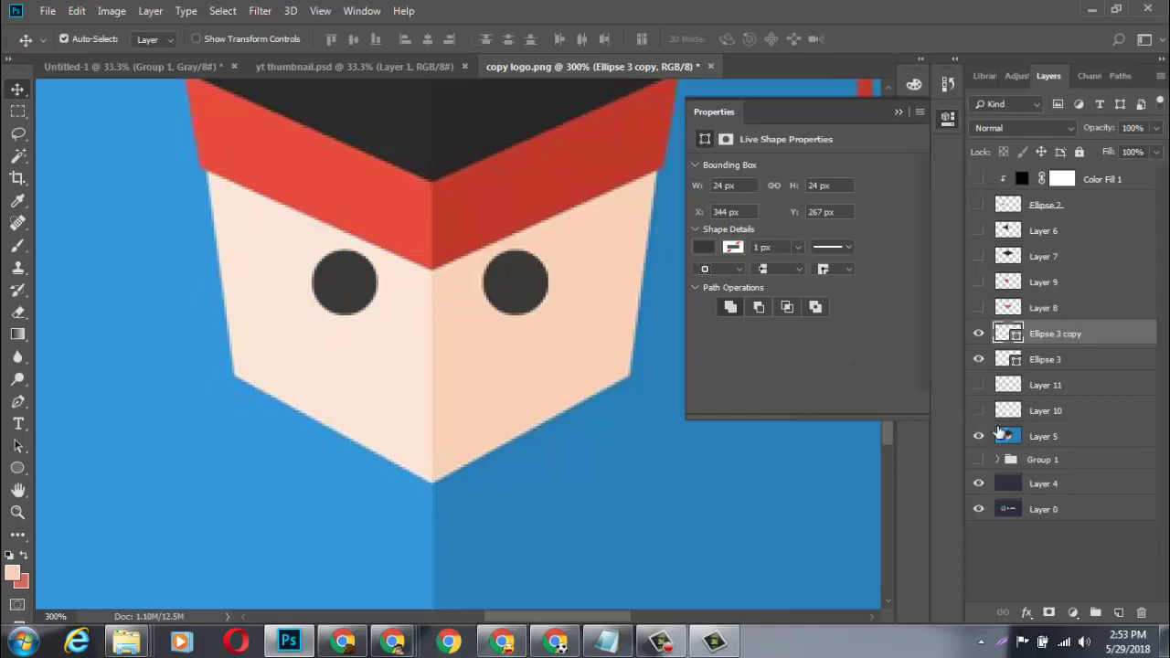
drag(540, 618, 563, 618)
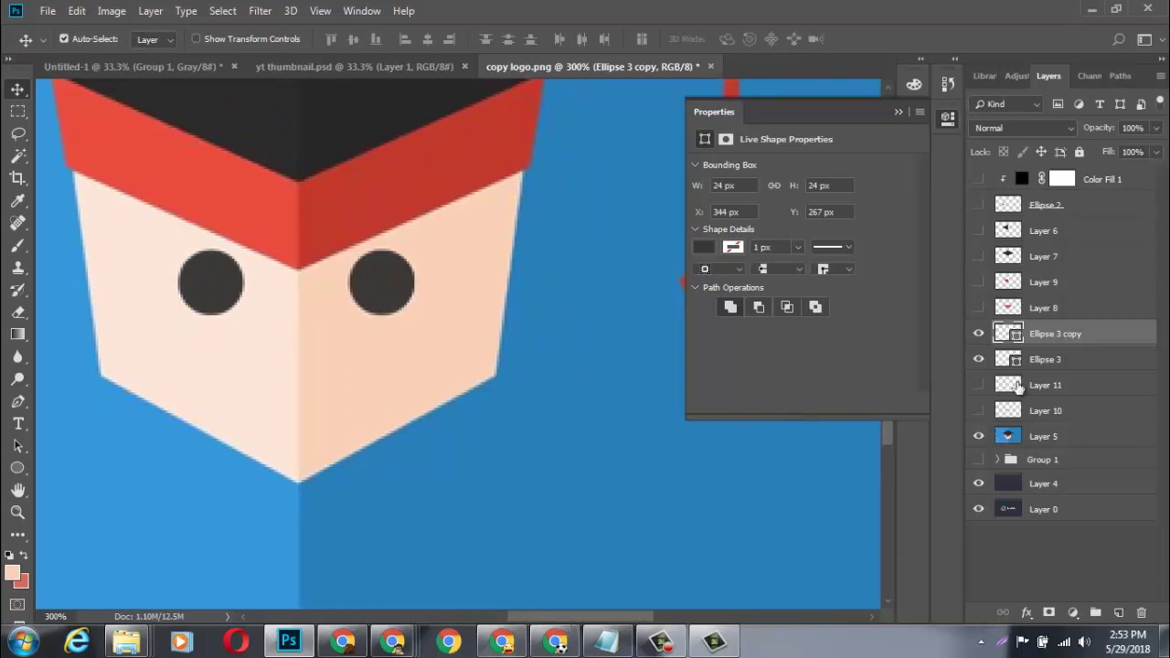
Choose the Rounded Rectangle Tool with a 0 px stroke.
click(899, 112)
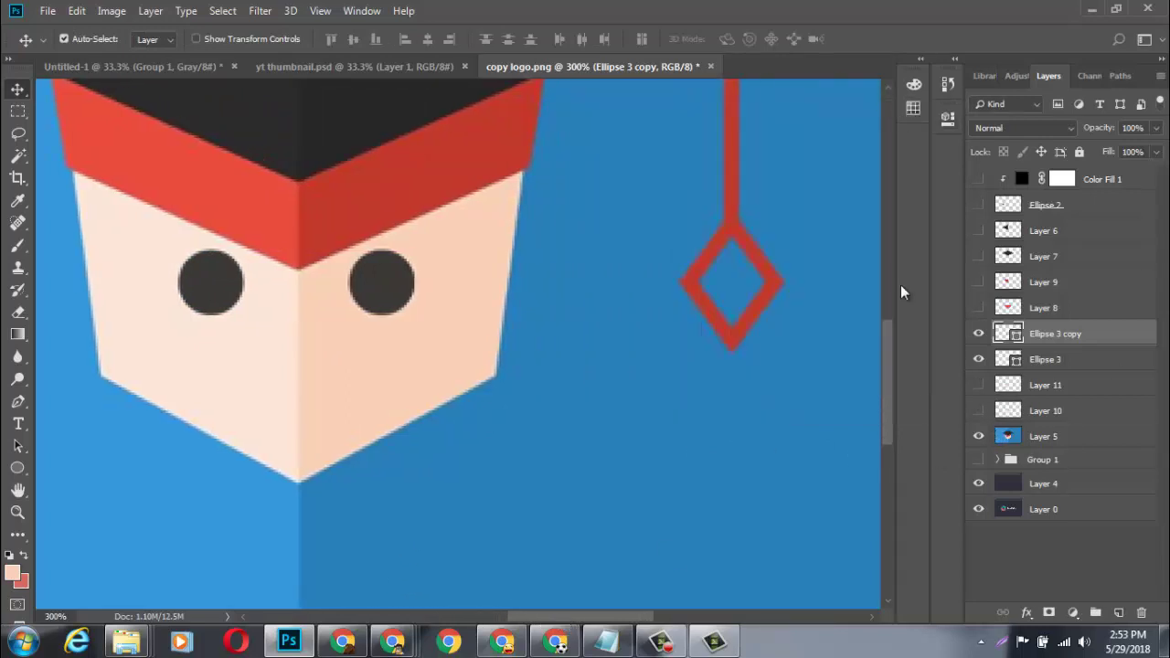
drag(888, 347, 891, 337)
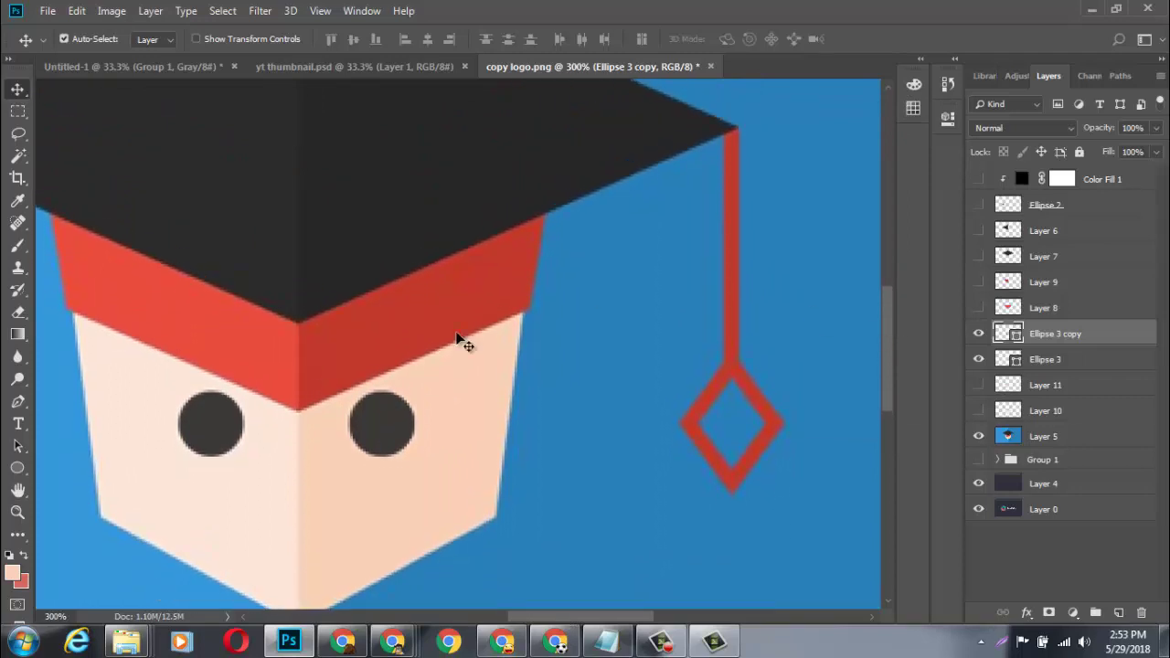
click(18, 468)
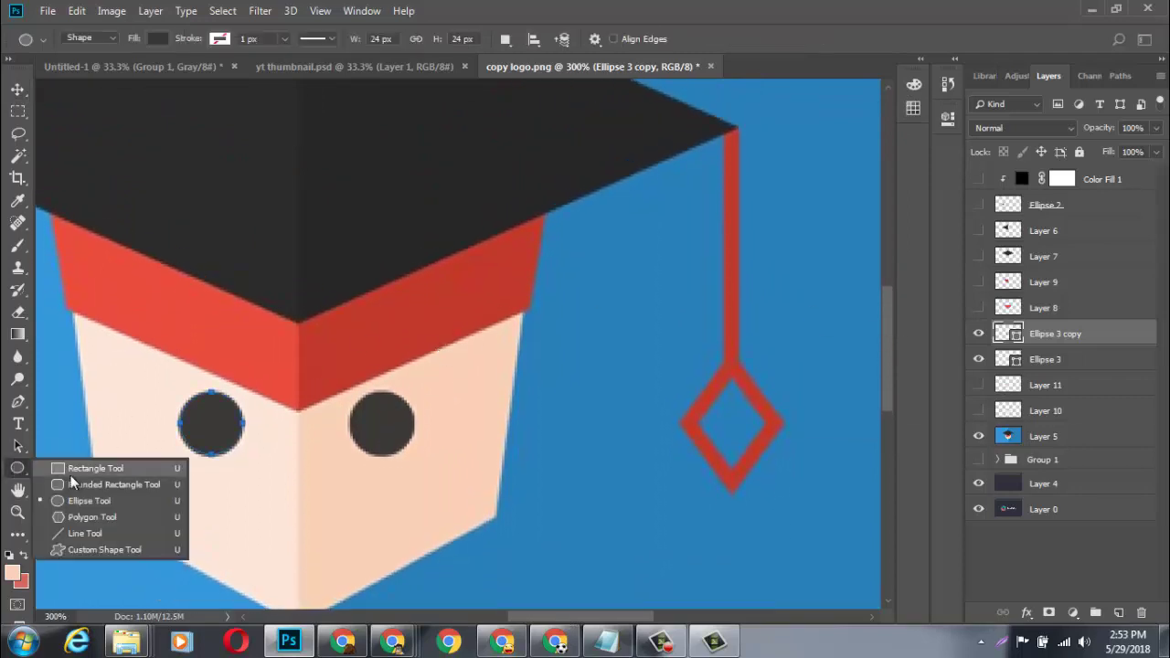
click(128, 507)
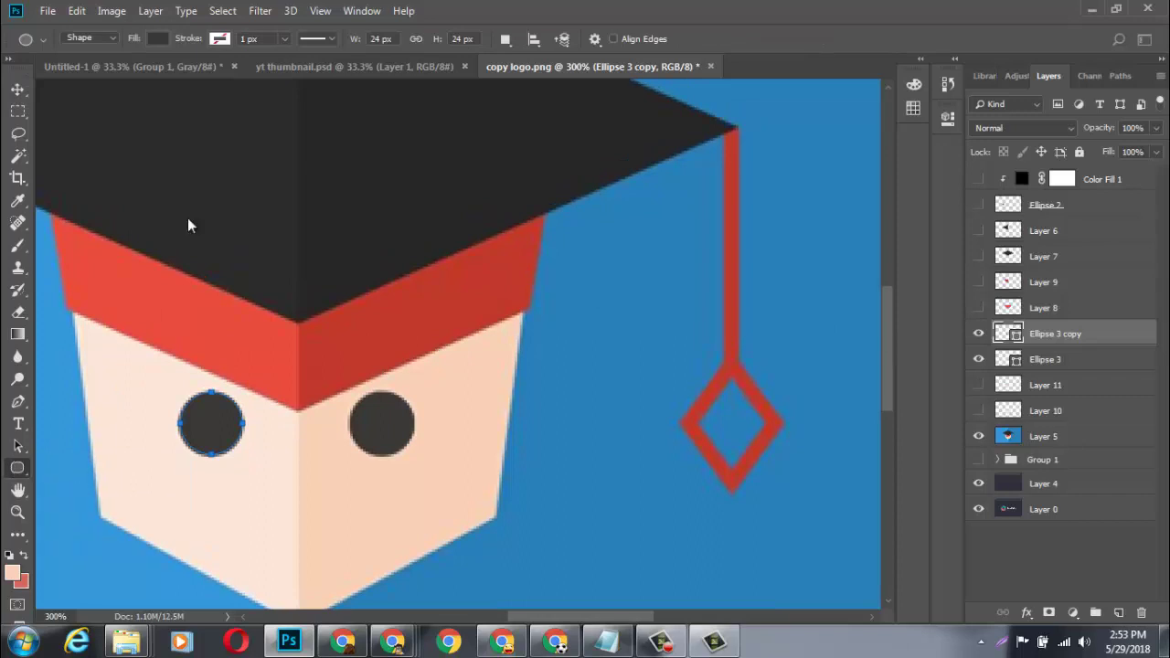
click(284, 38)
mouse_move(288, 55)
mouse_down()
mouse_move(320, 61)
mouse_move(276, 63)
mouse_up()
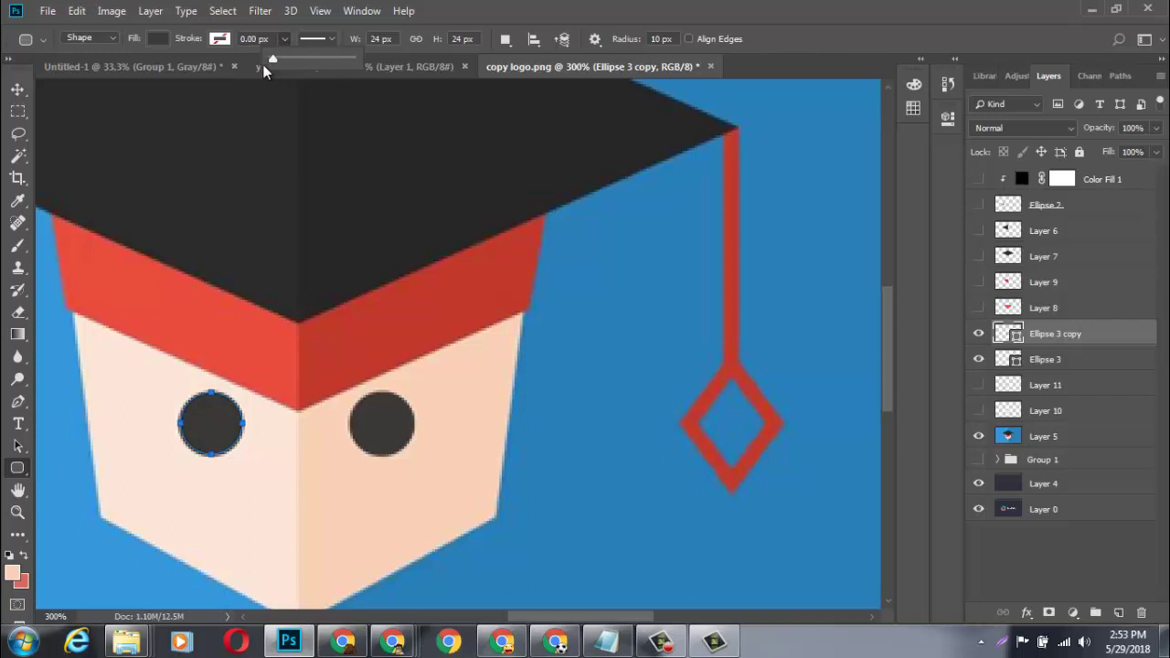
click(385, 44)
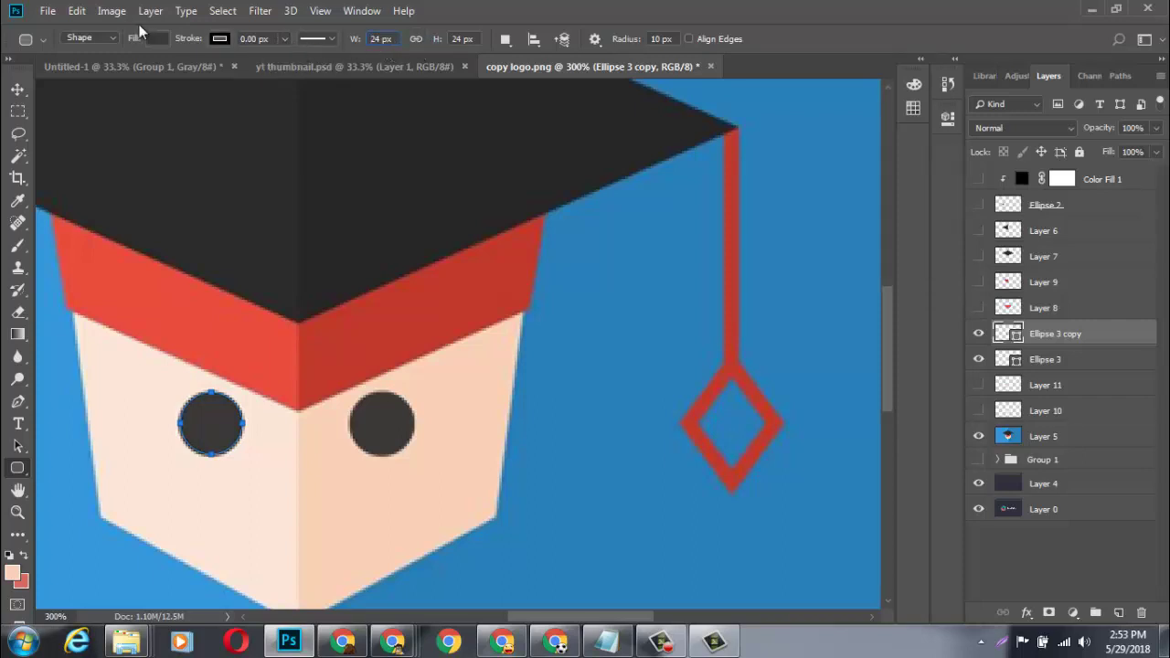
Draw a thin bar filled with the tassel red and fit it over the cord, 6 px wide.
mouse_move(615, 267)
mouse_down()
mouse_move(608, 440)
mouse_move(629, 498)
mouse_move(620, 558)
mouse_up()
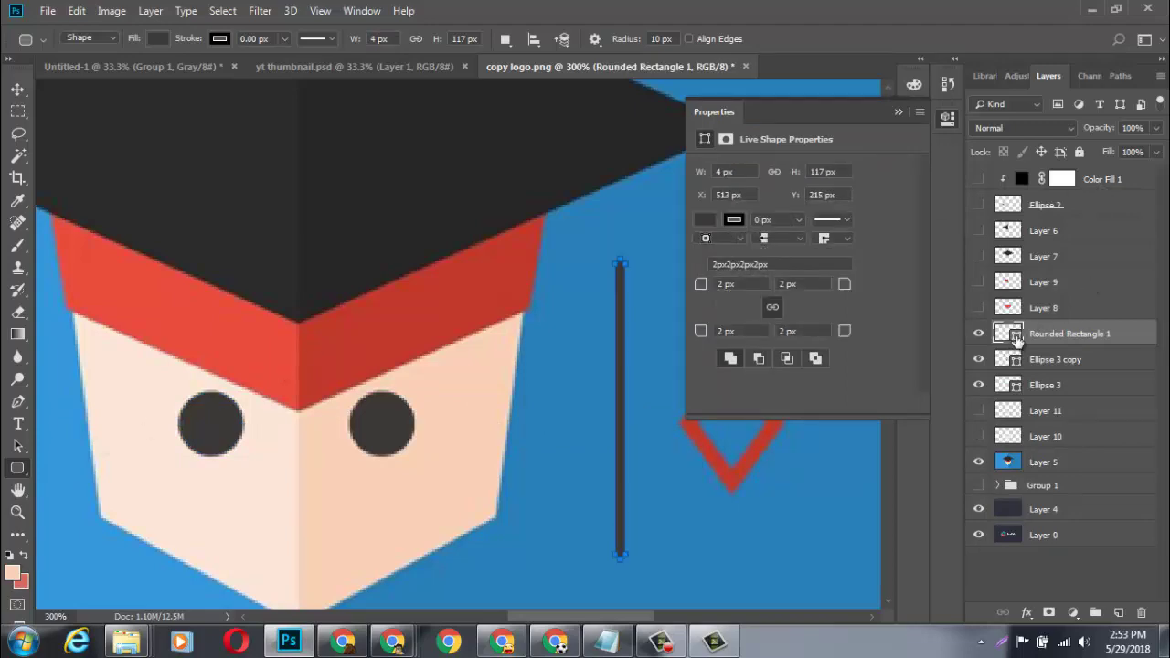
click(757, 454)
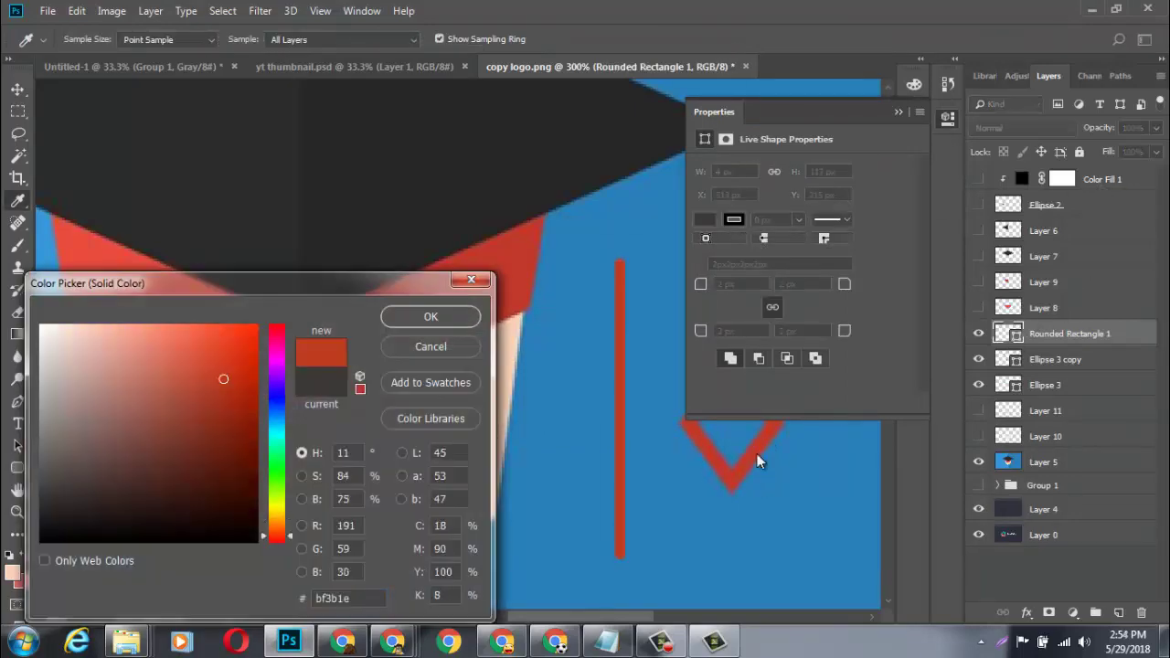
click(899, 112)
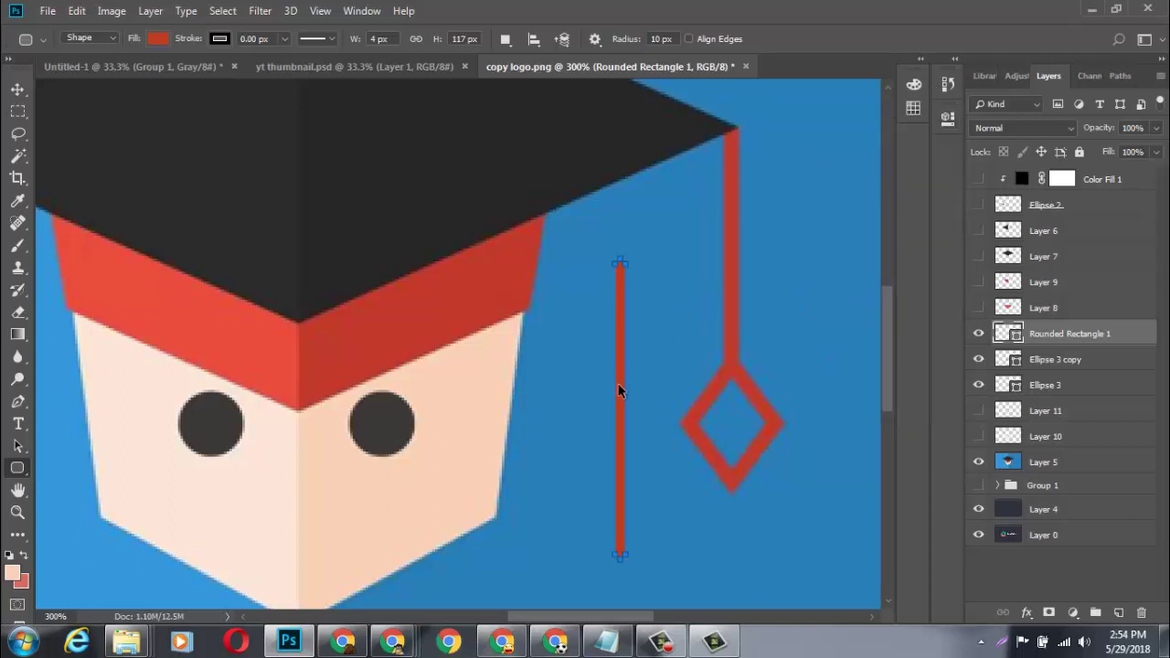
mouse_move(619, 392)
mouse_down()
mouse_move(729, 256)
mouse_move(738, 279)
mouse_up()
key(ctrl+t)
key(Return)
key(u)
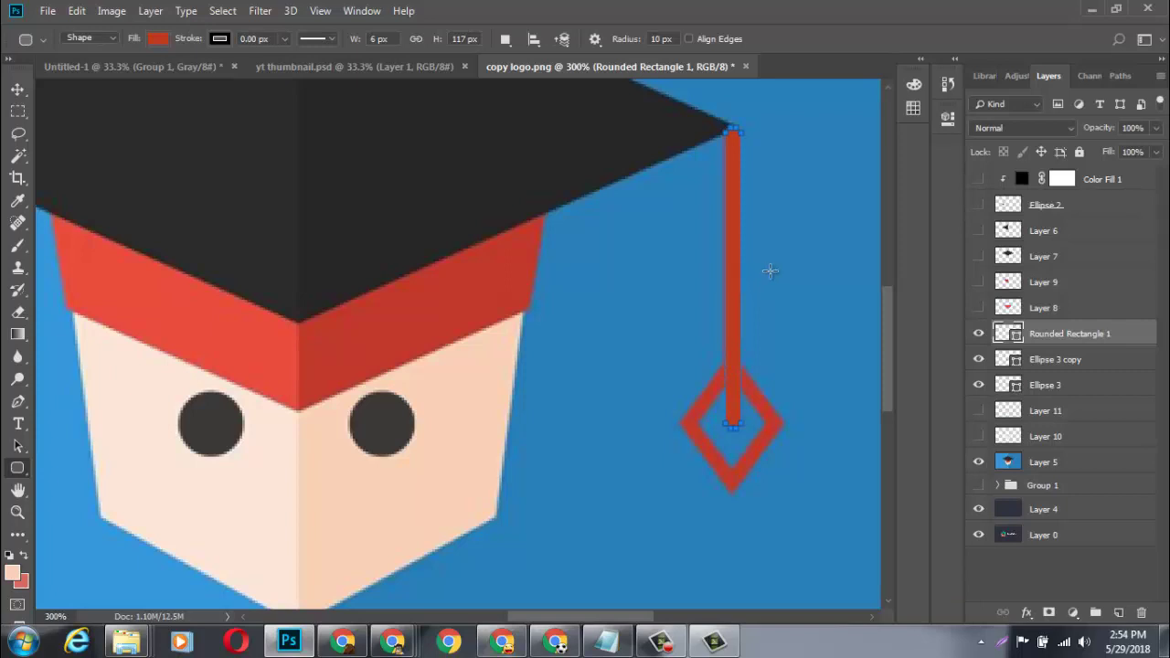
right_click(28, 470)
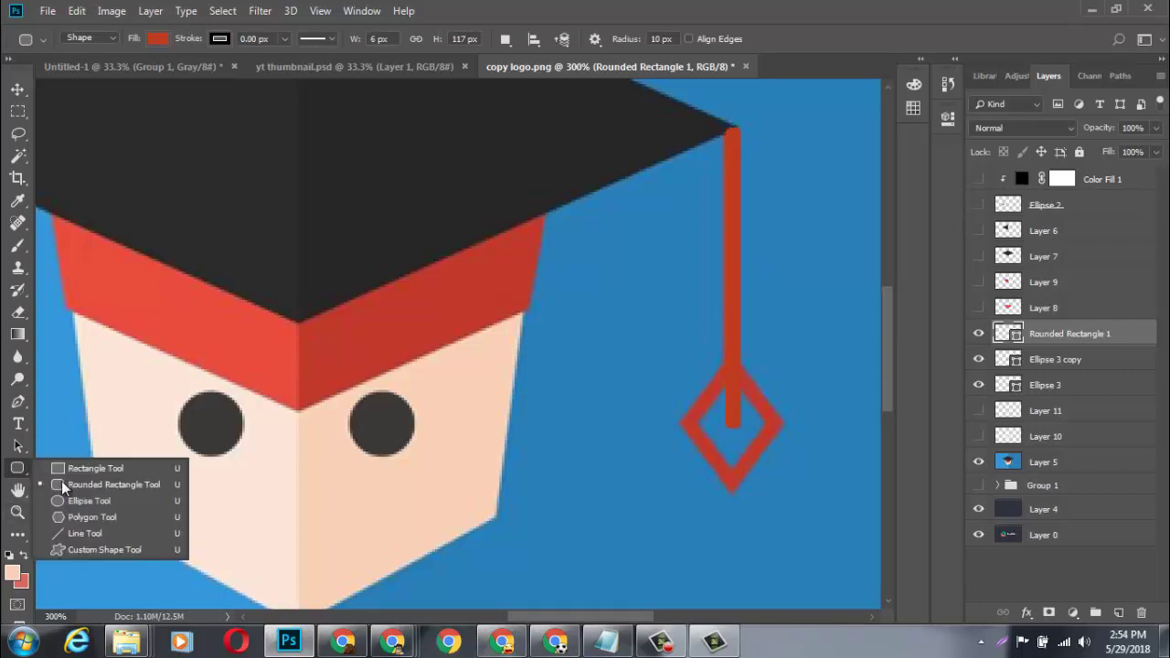
click(73, 552)
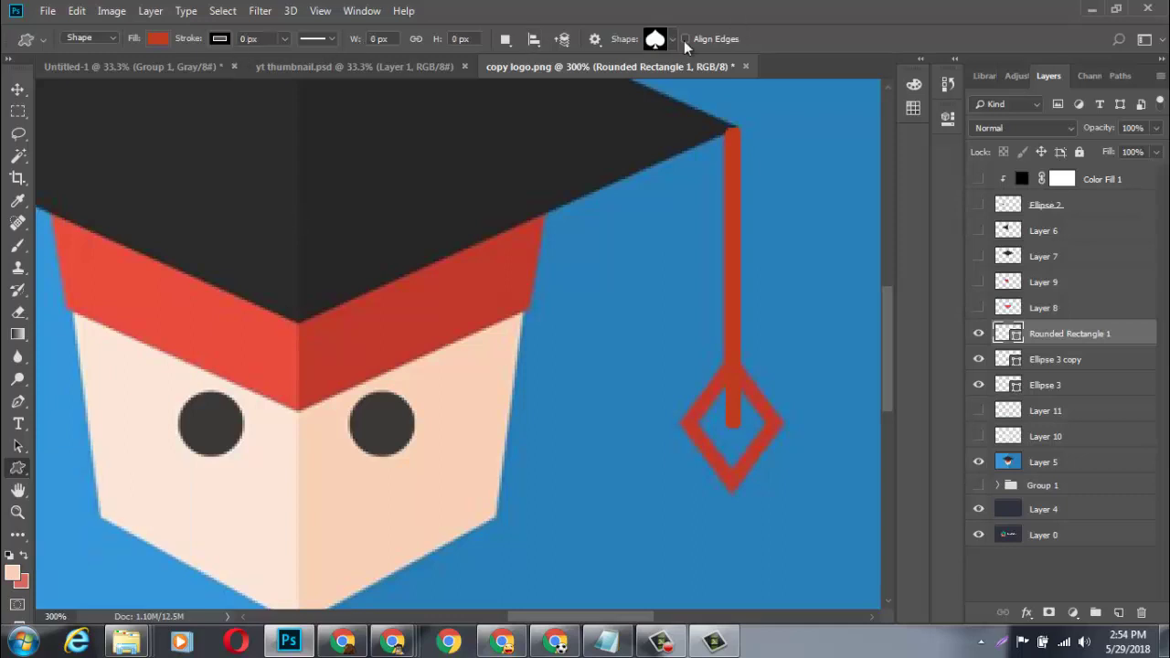
Place a 41 × 55 px red outlined-diamond custom shape over the tassel diamond, nudged up to the cord.
click(674, 40)
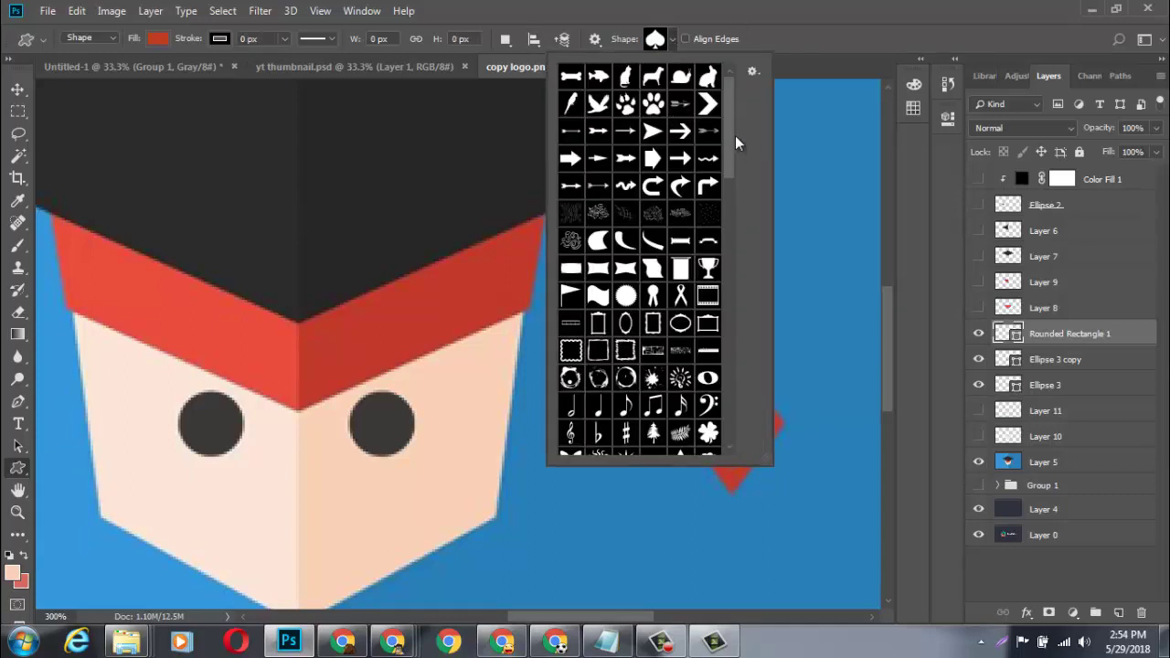
drag(732, 134, 731, 151)
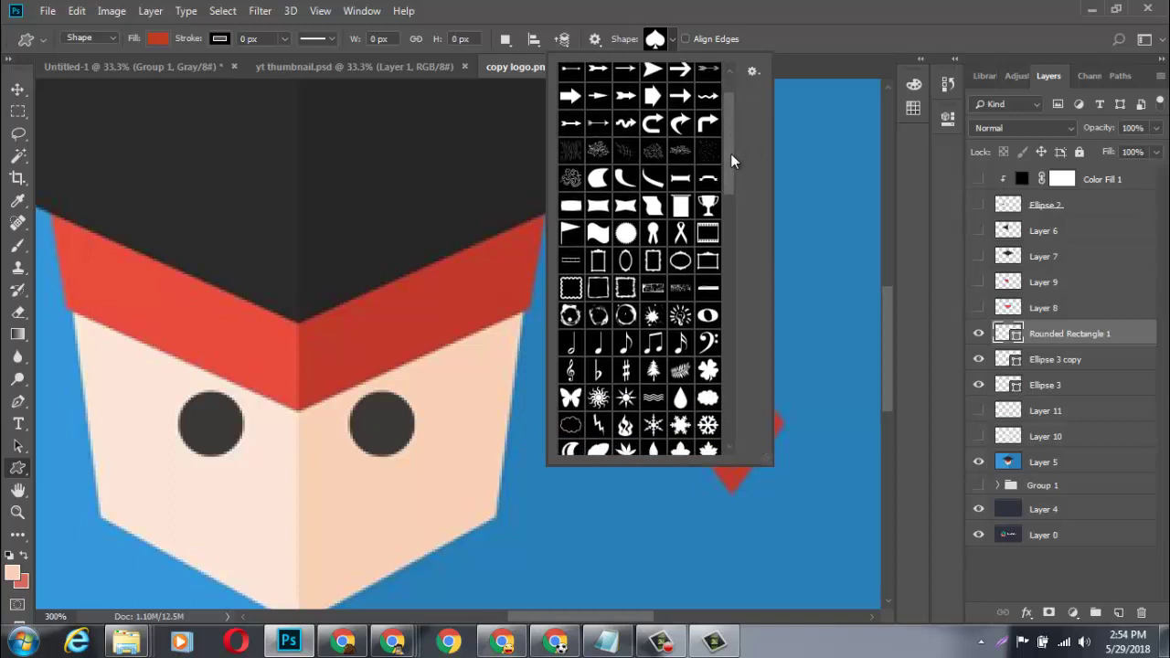
mouse_move(730, 153)
mouse_down()
mouse_move(740, 209)
mouse_move(730, 301)
mouse_up()
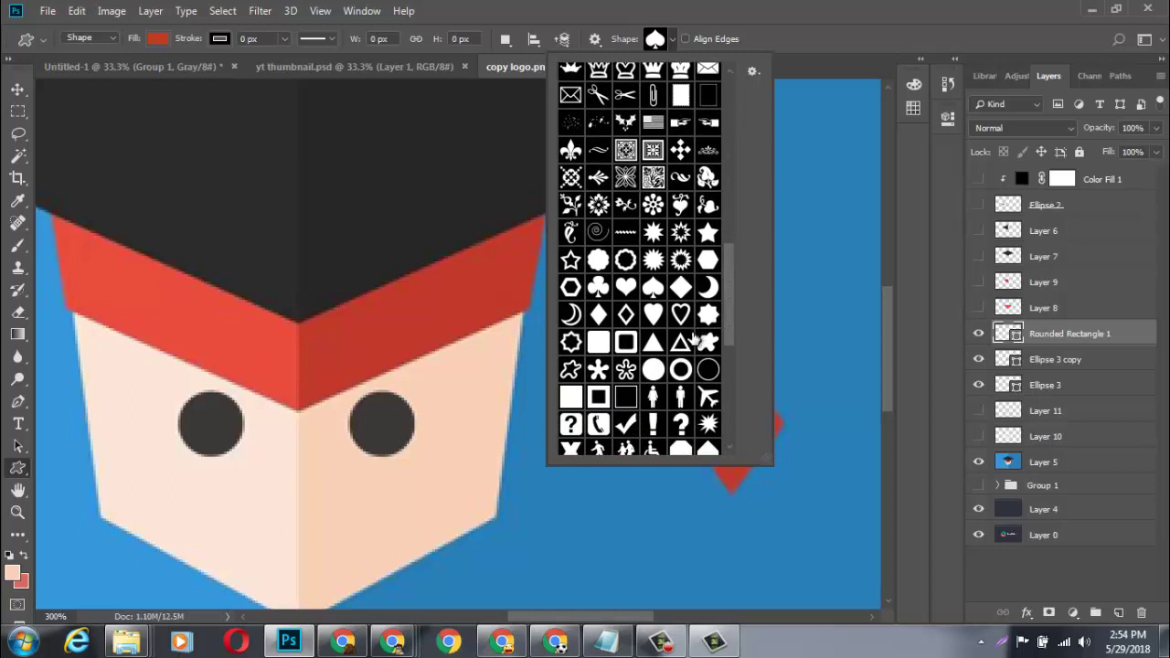
double_click(623, 317)
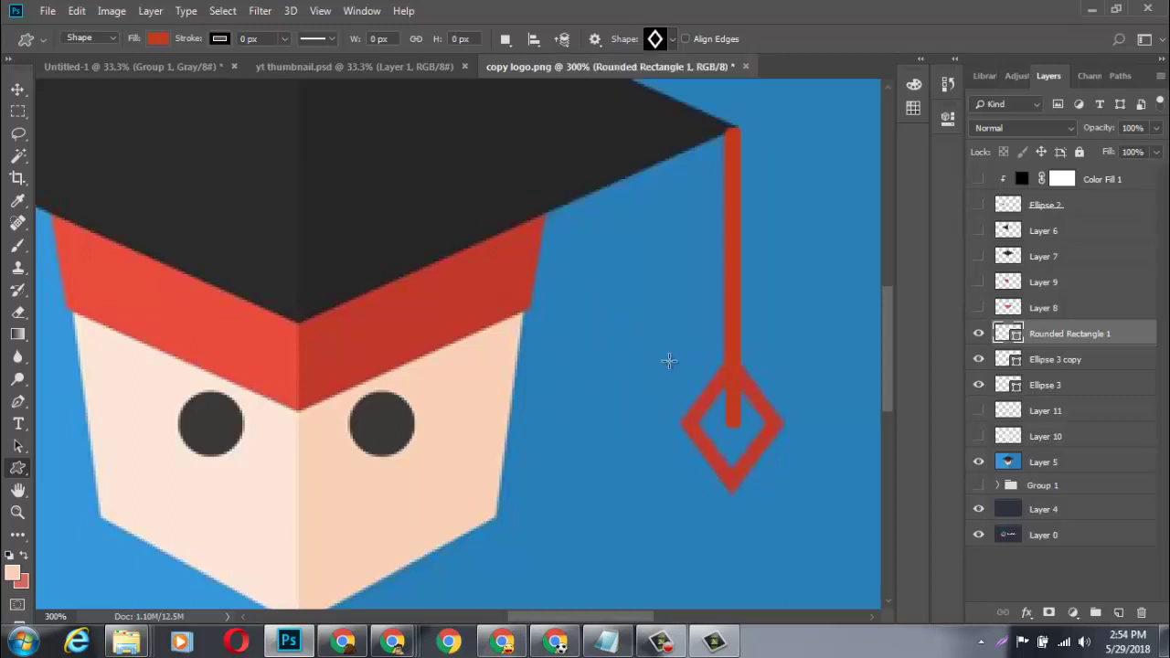
drag(697, 390, 782, 493)
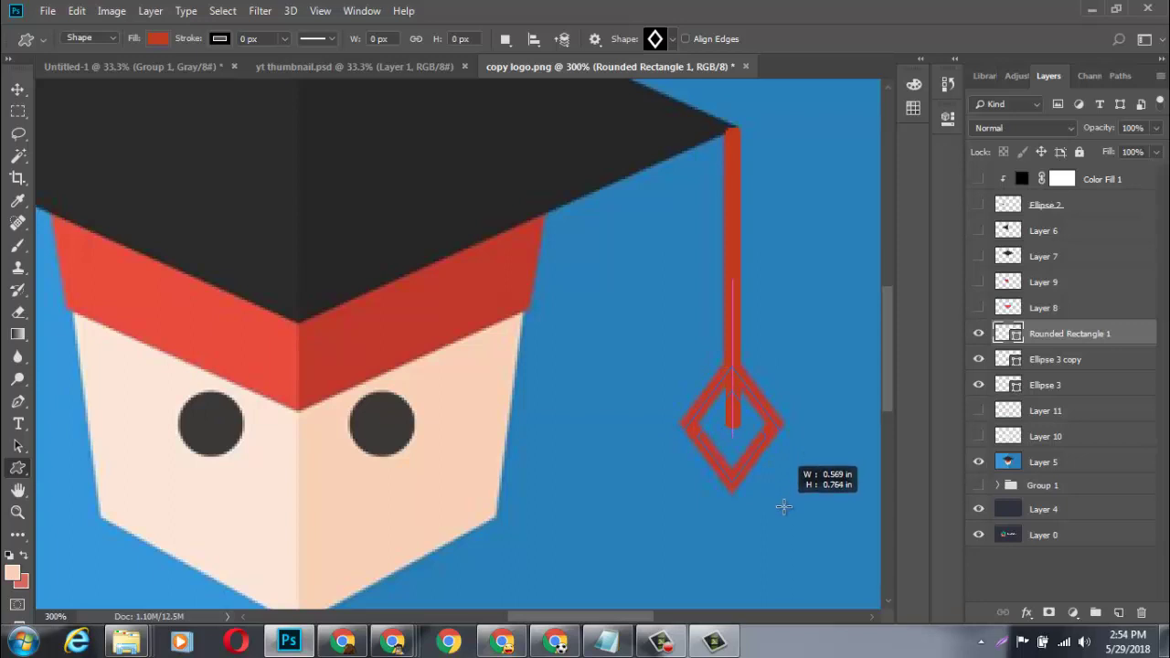
drag(782, 494, 784, 507)
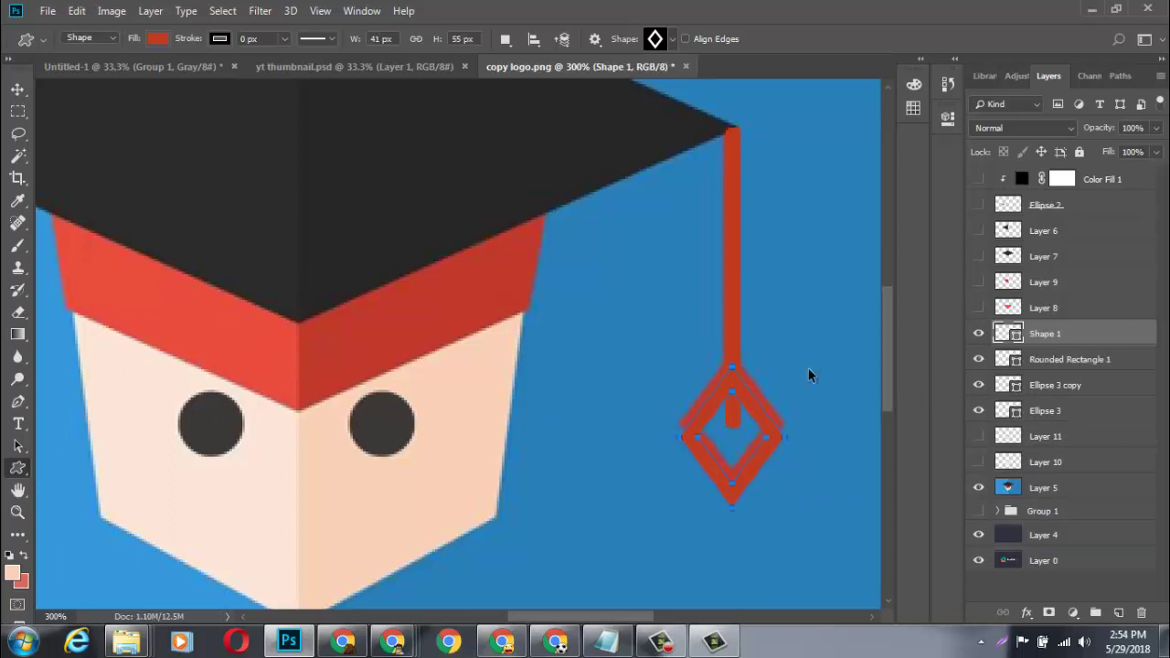
key(ctrl+t)
key(Up)
key(Up)
key(Up)
key(Up)
key(Up)
key(Return)
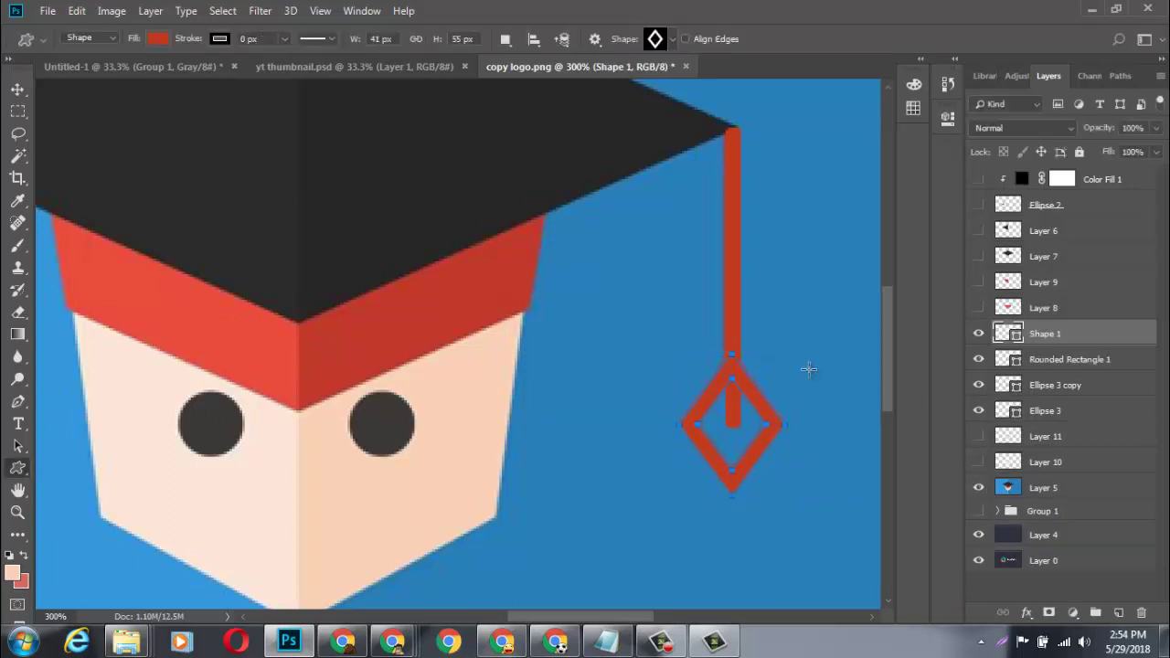
Hide reference Layer 5, Color Fill 1 and teal Ellipse 2; show the cap layers and face Layers 10–11.
click(980, 490)
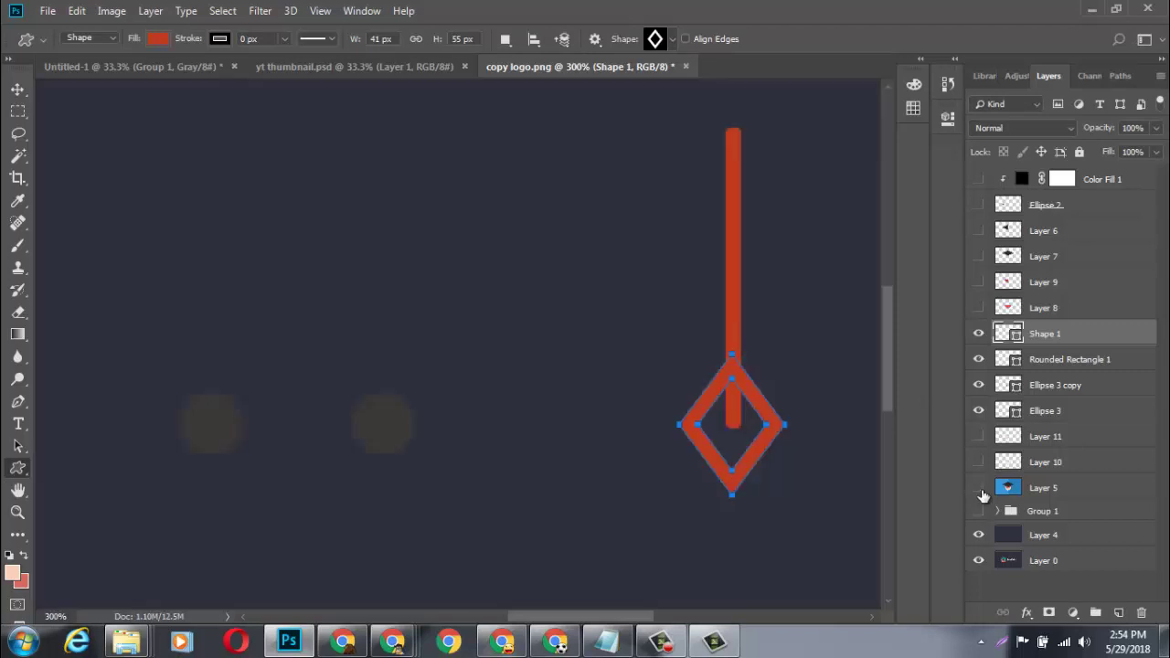
key(ctrl+minus)
key(ctrl+minus)
key(ctrl+minus)
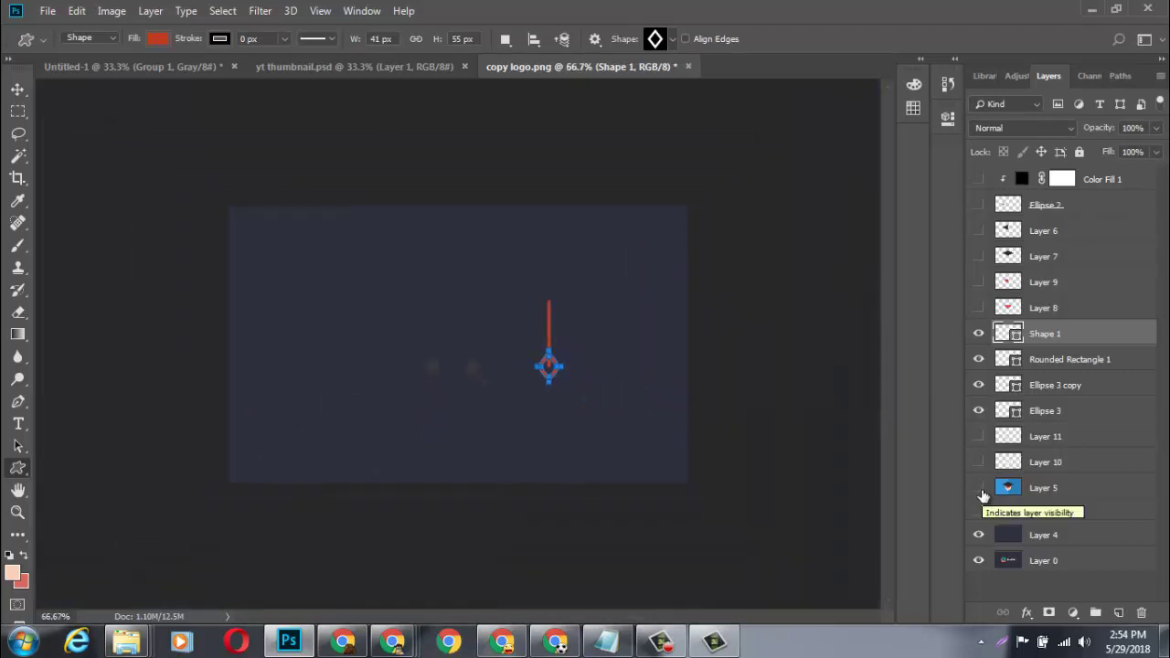
drag(979, 308, 984, 186)
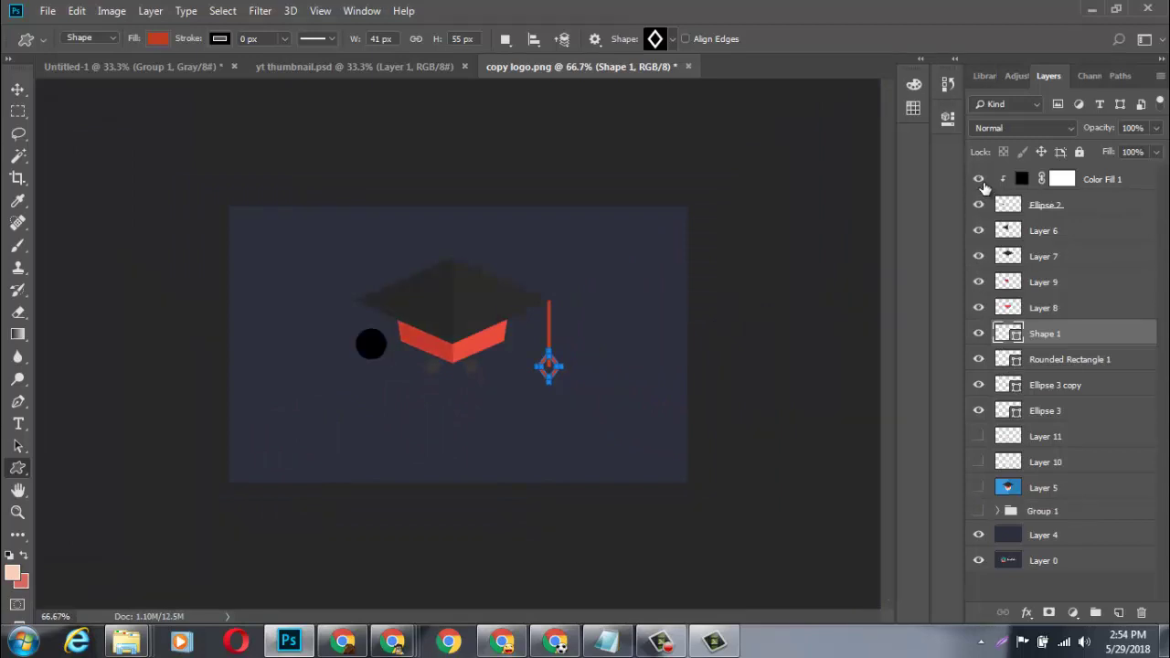
click(980, 181)
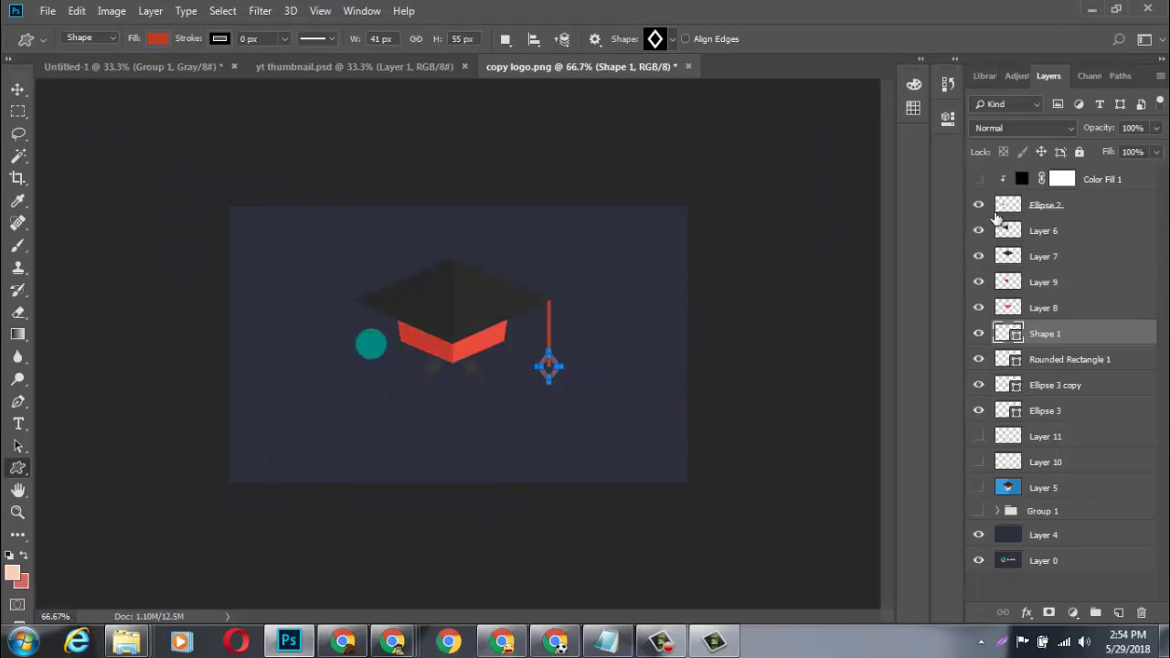
click(979, 436)
click(979, 461)
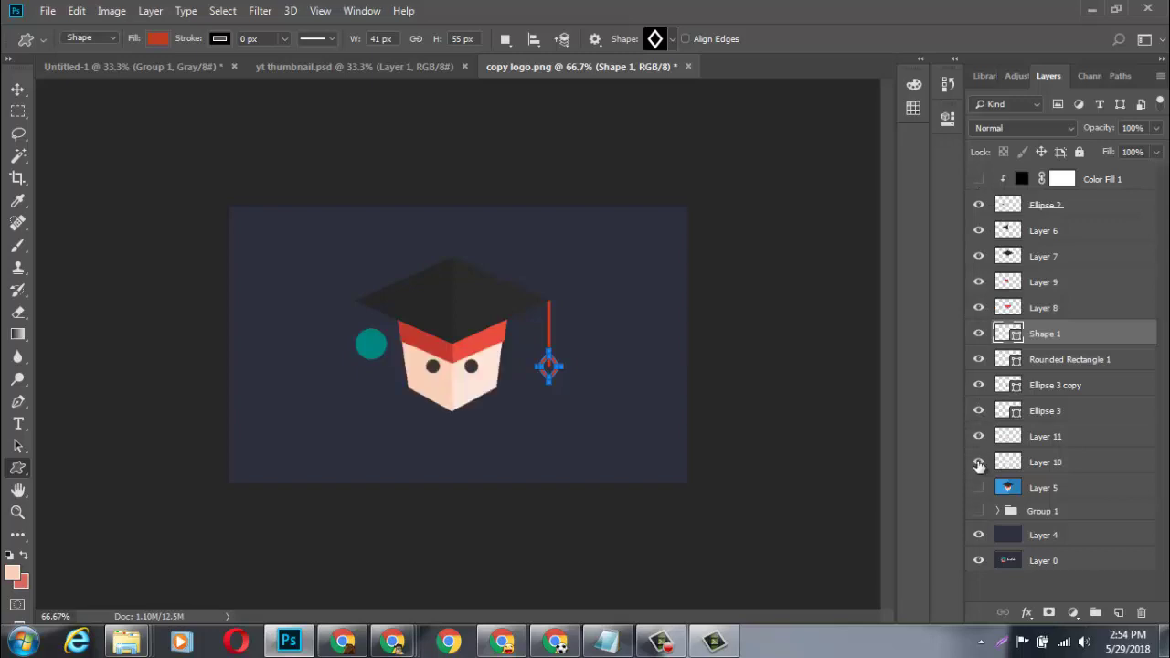
click(980, 490)
click(979, 490)
click(980, 205)
click(980, 205)
click(979, 205)
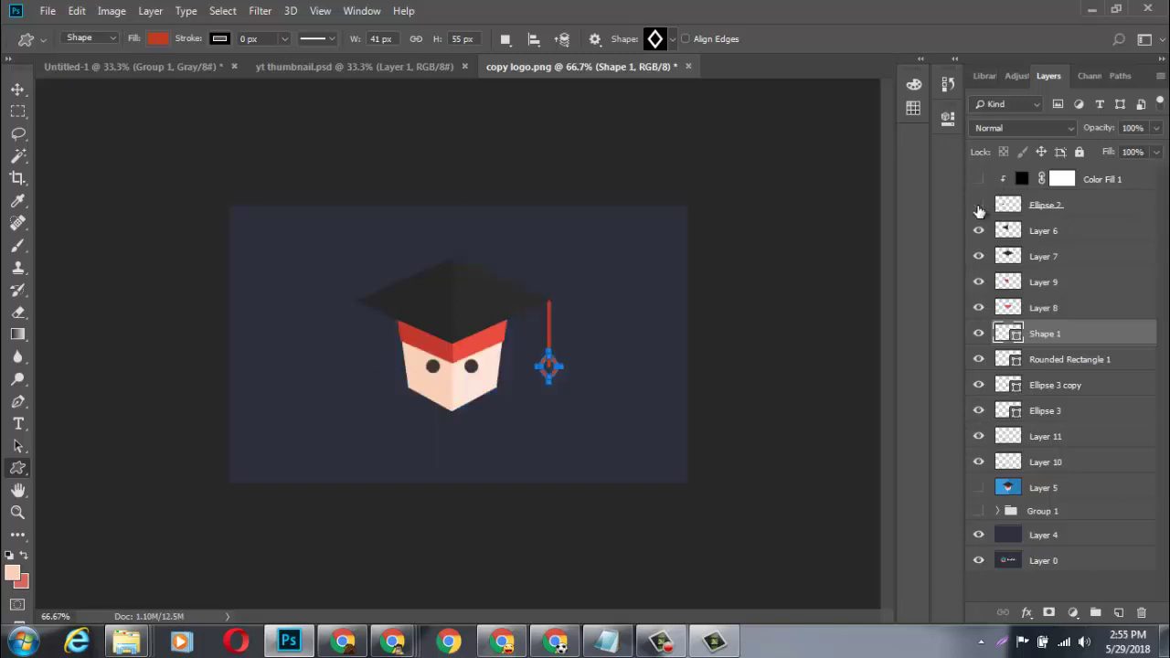
Compare the diamond and tassel bar by toggling them, then rasterize Rounded Rectangle 1.
click(1028, 360)
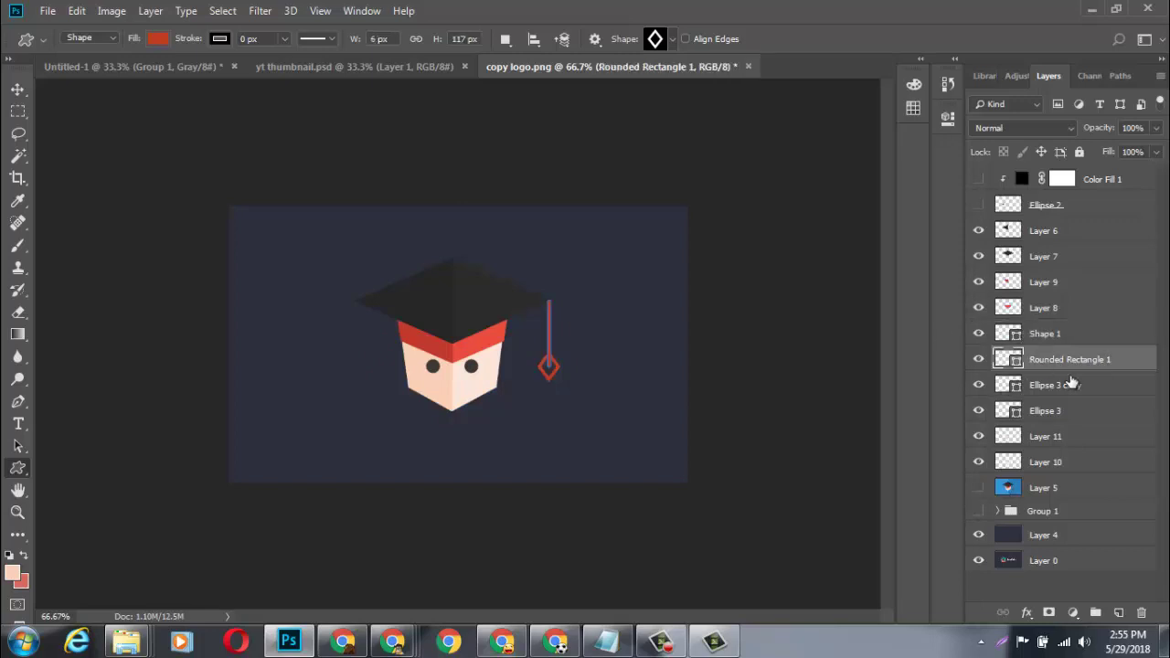
click(1013, 338)
click(979, 334)
click(979, 334)
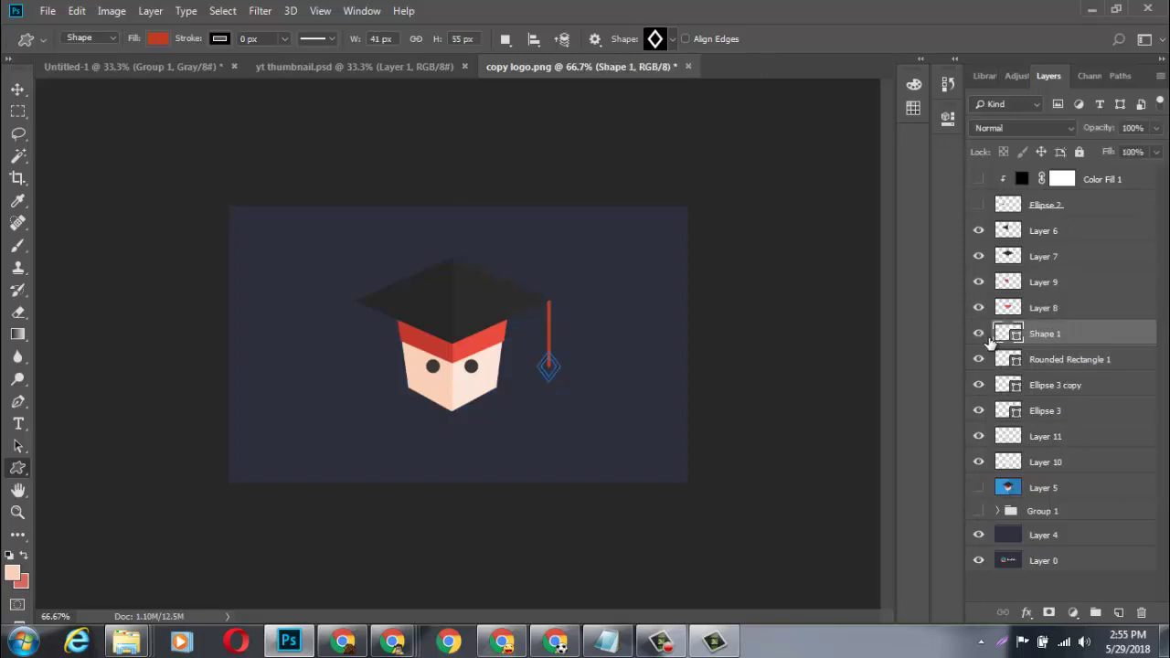
click(979, 383)
click(980, 363)
click(981, 362)
click(1006, 363)
right_click(1048, 359)
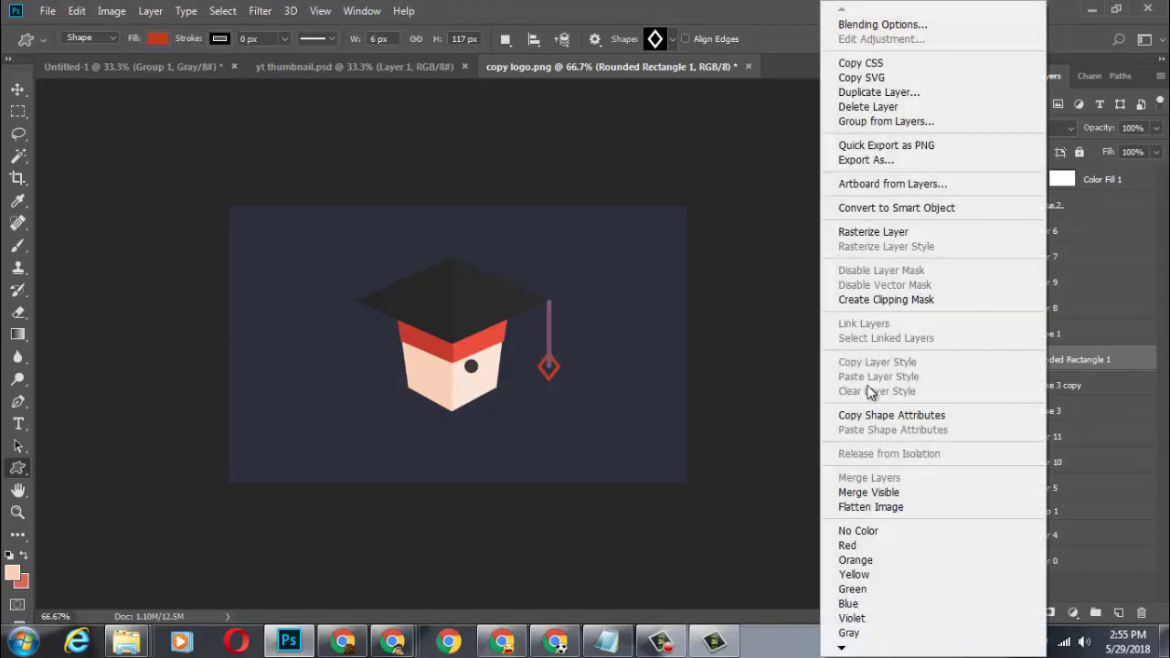
click(892, 232)
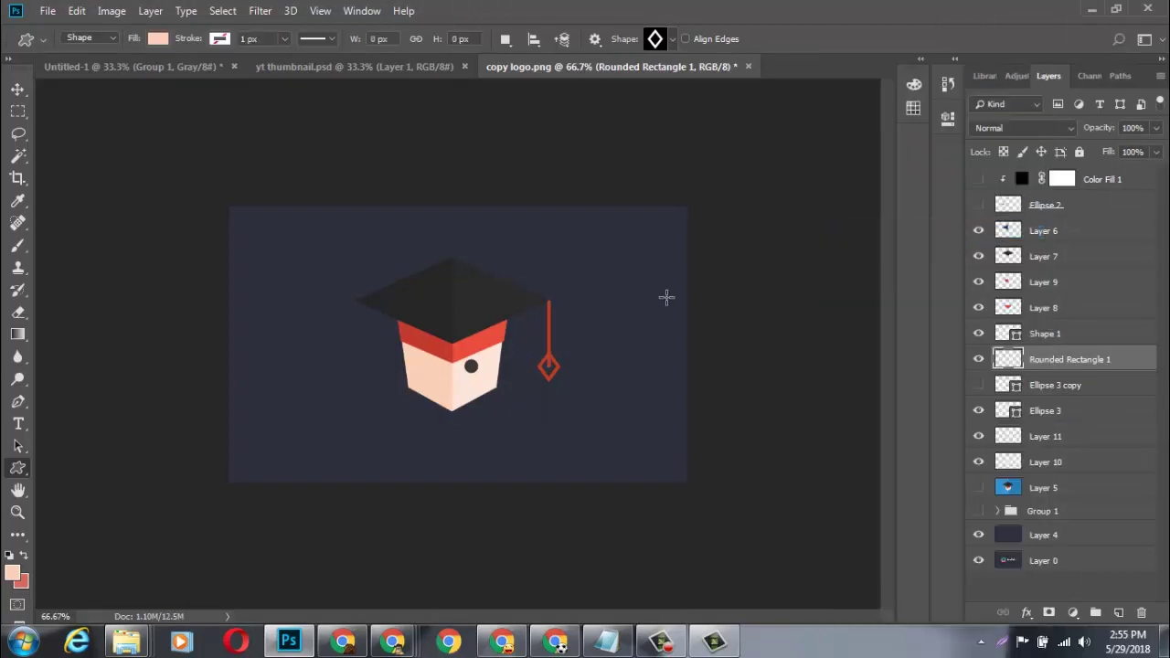
Show the ellipse eye layers so both eyes appear, keeping teal Ellipse 2 hidden.
key(ctrl+plus)
key(ctrl+plus)
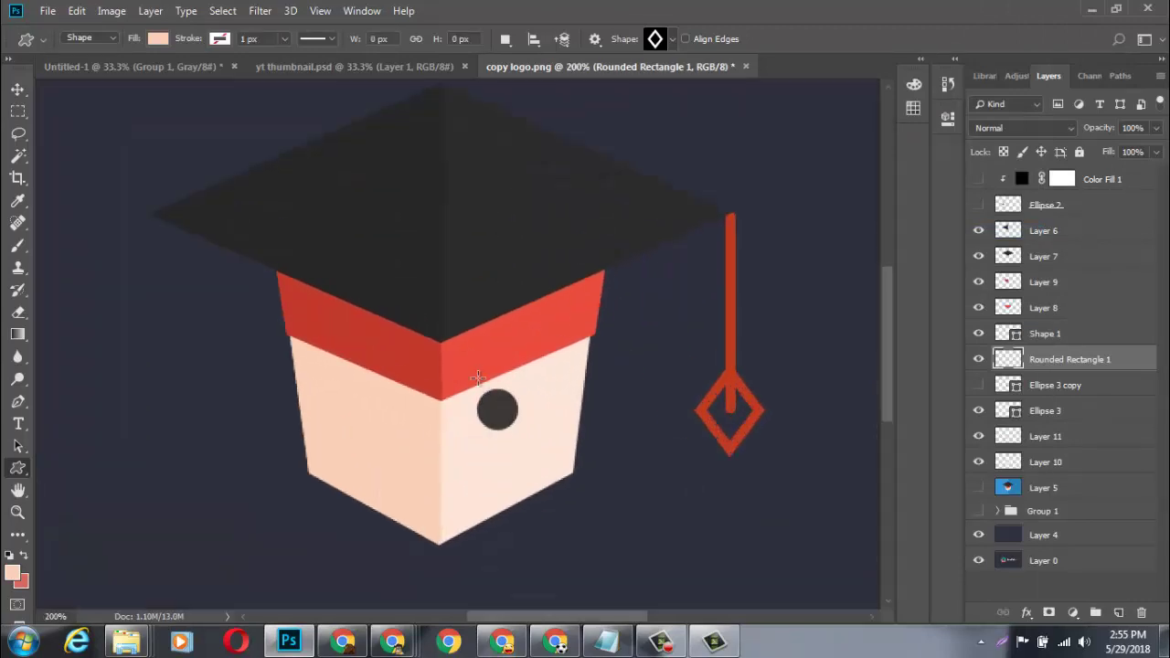
click(17, 313)
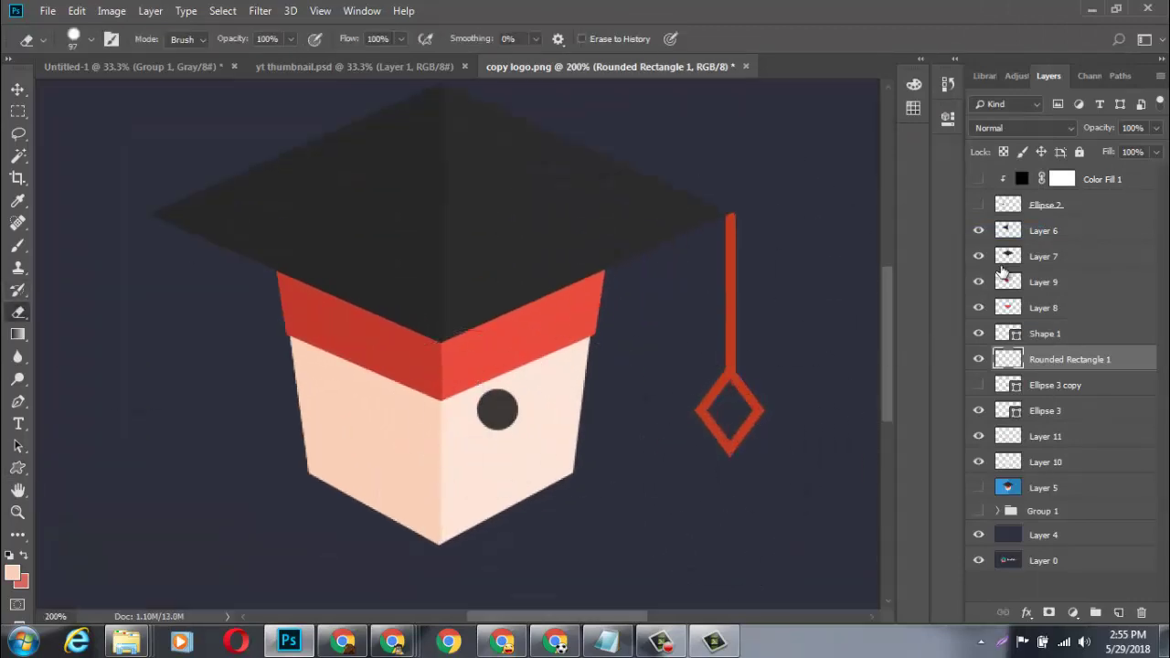
key(ctrl+minus)
key(ctrl+minus)
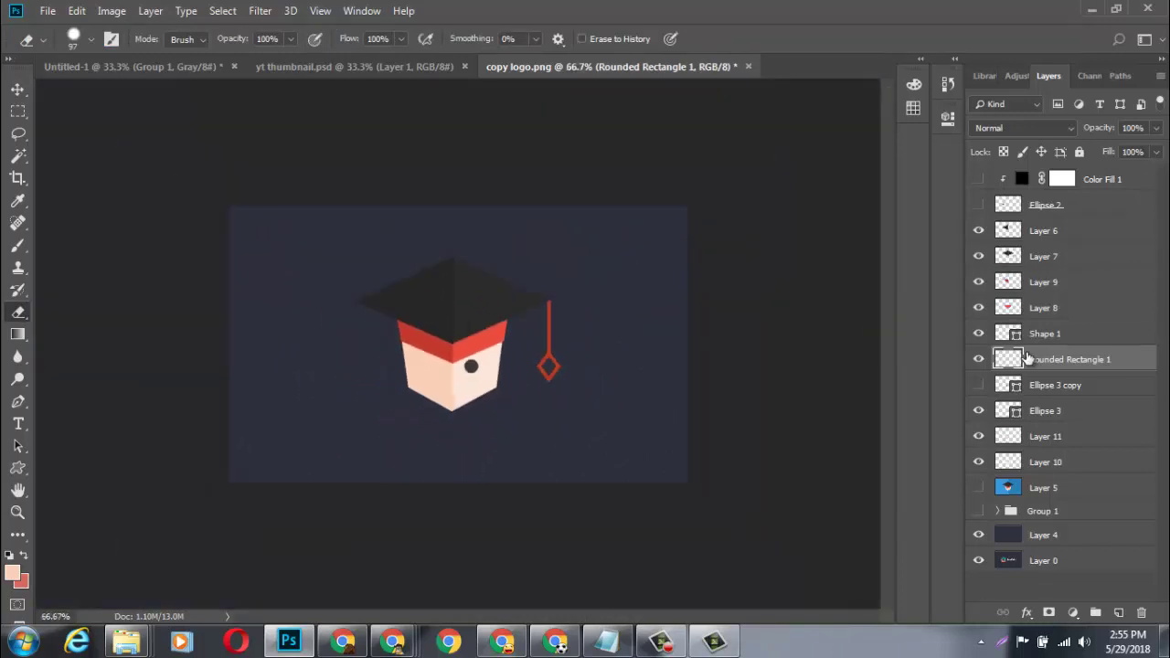
click(979, 204)
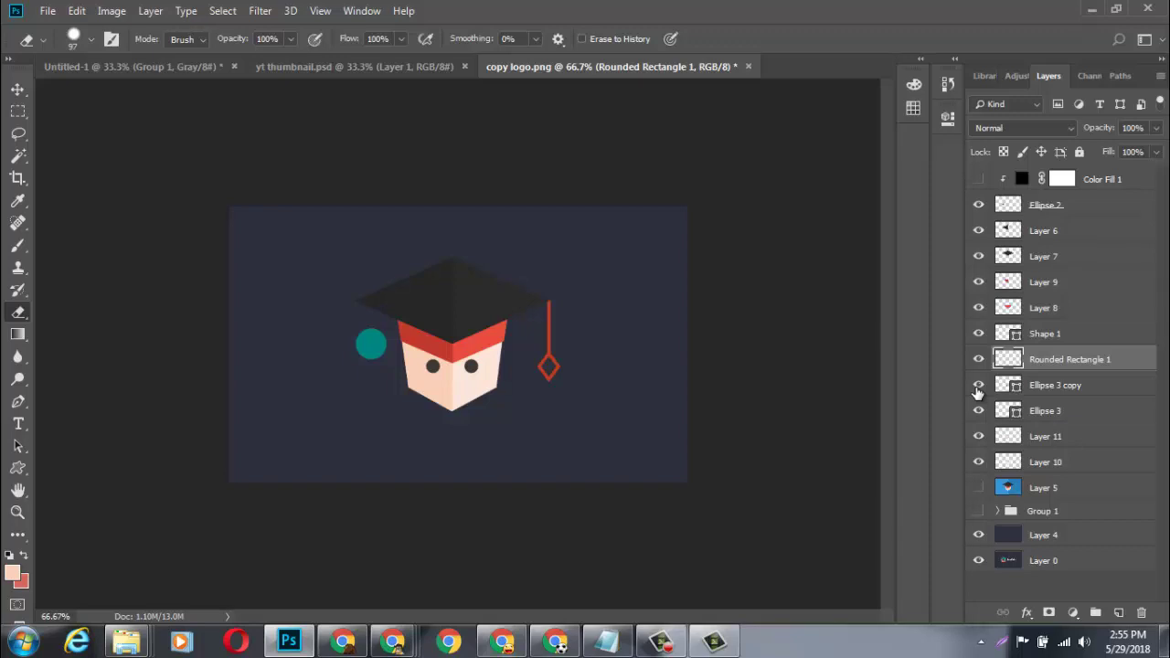
click(984, 207)
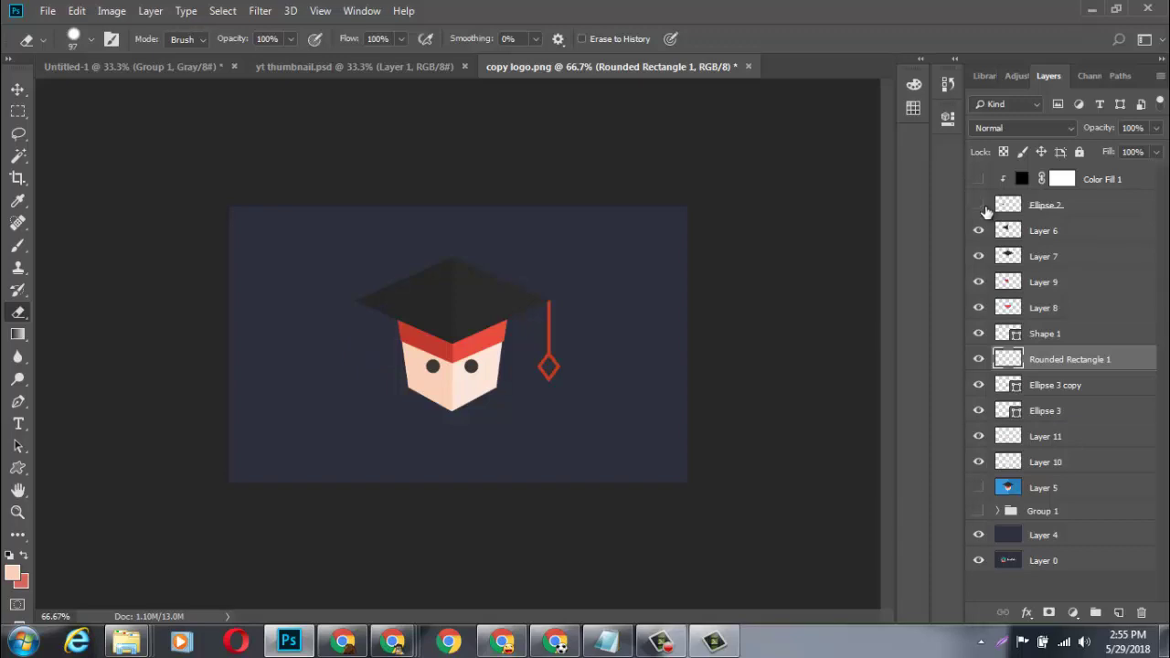
click(1037, 232)
Group Layers 6–10 into Group 2 and move a duplicate of the Logo Name text into it.
shift+click(1034, 460)
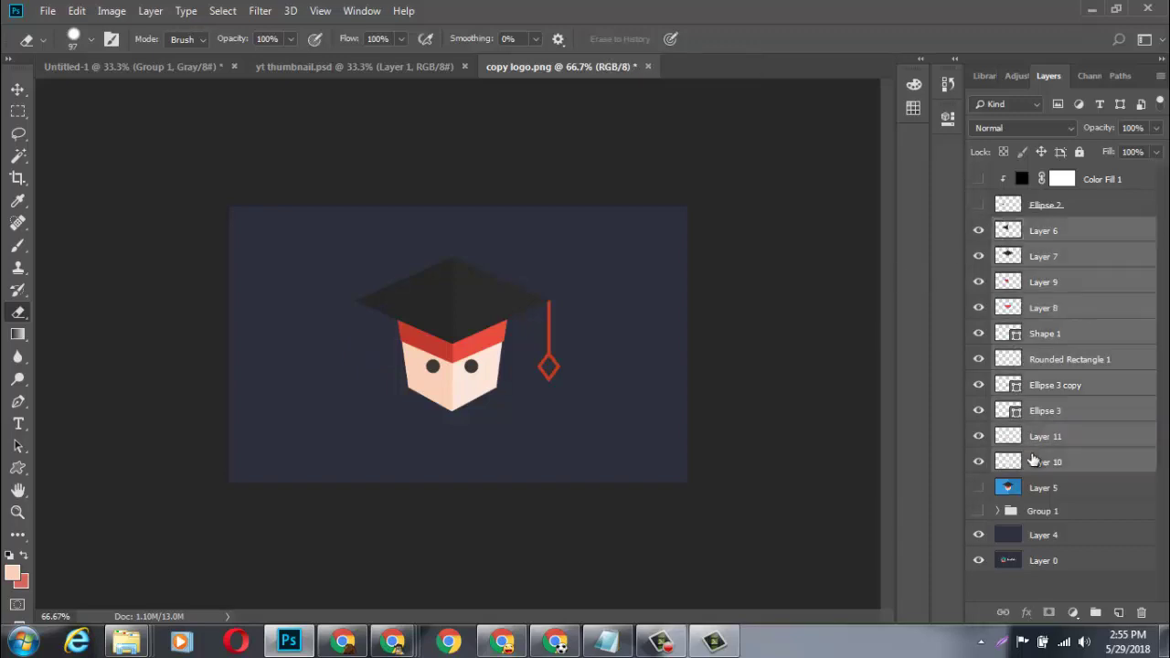
key(ctrl+g)
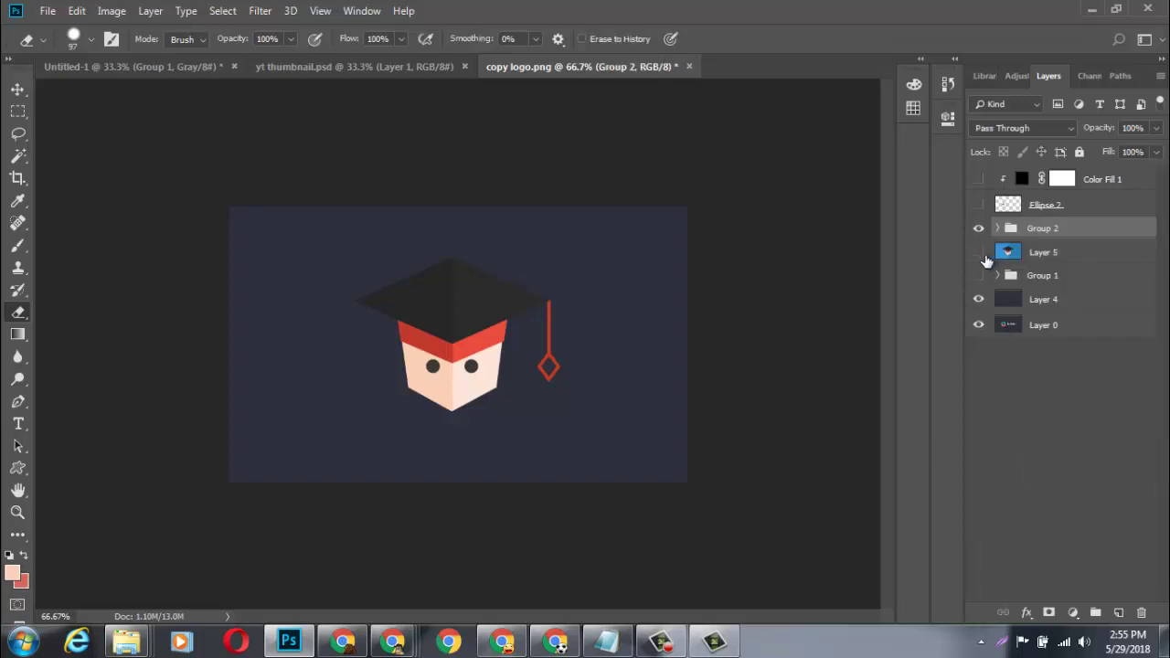
mouse_move(1015, 252)
mouse_down()
mouse_move(1061, 287)
mouse_move(1038, 279)
mouse_up()
click(1033, 252)
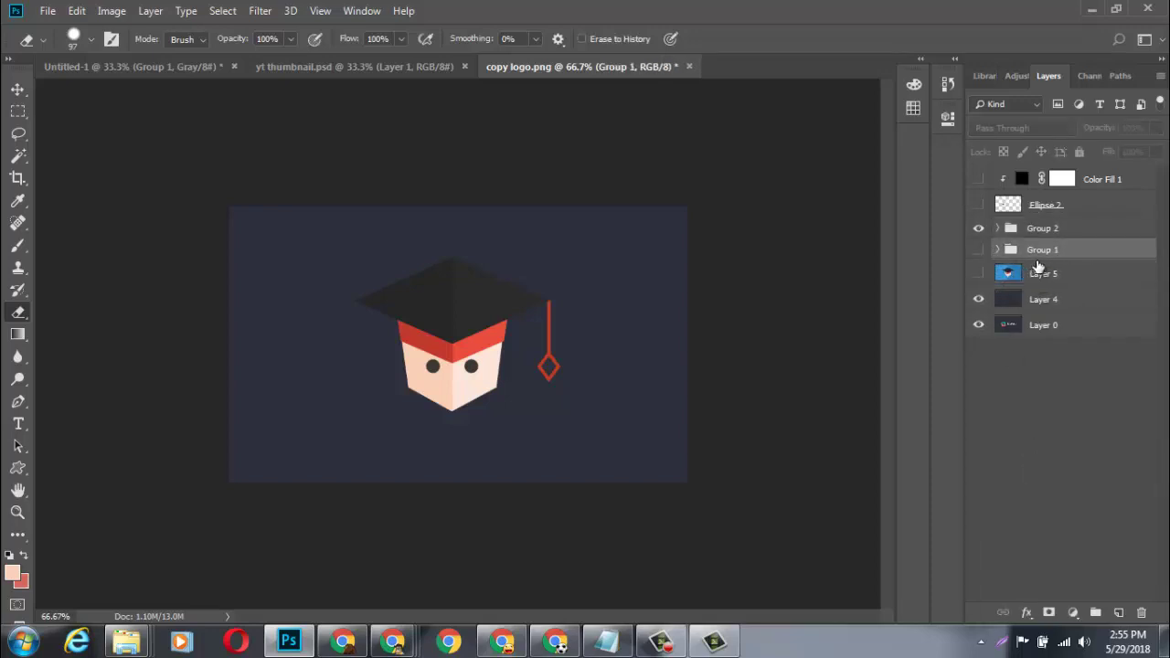
click(998, 250)
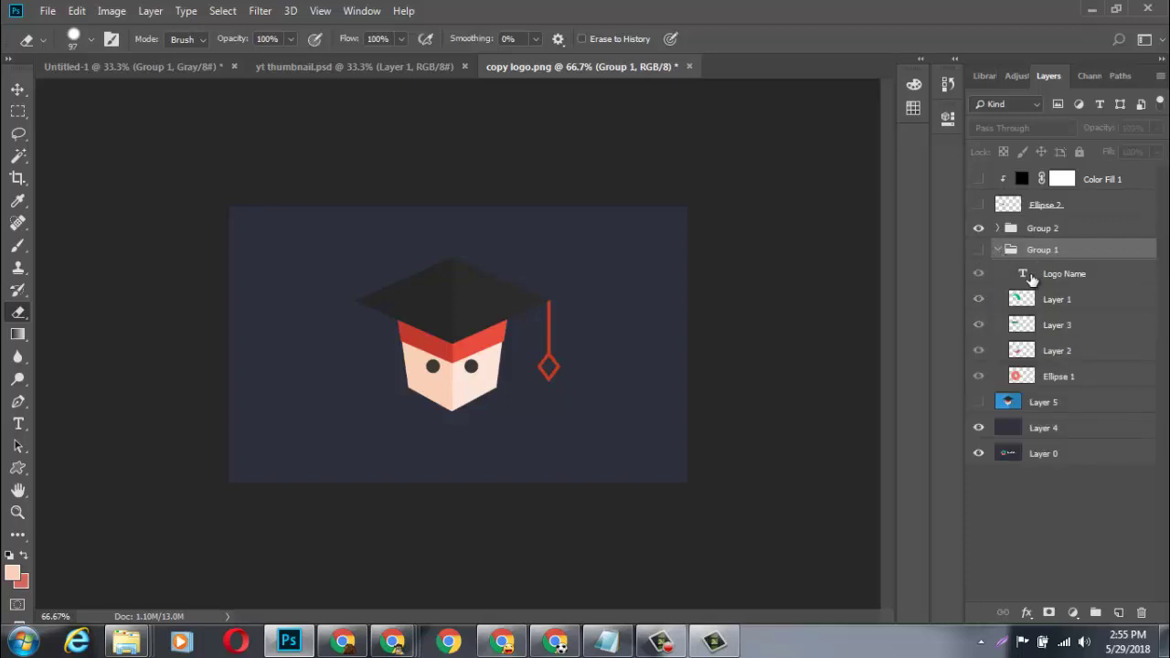
click(1031, 279)
key(ctrl+j)
drag(1062, 276, 1058, 230)
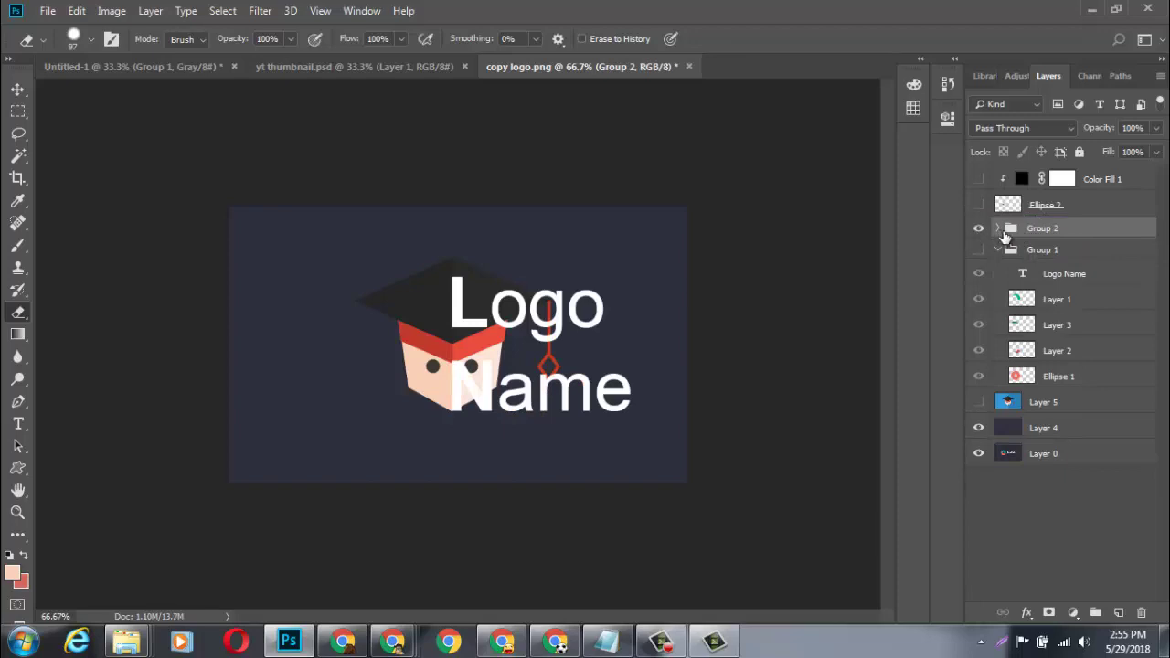
Shift the Logo Name copy right, then move the whole logo about 107 px left.
click(999, 230)
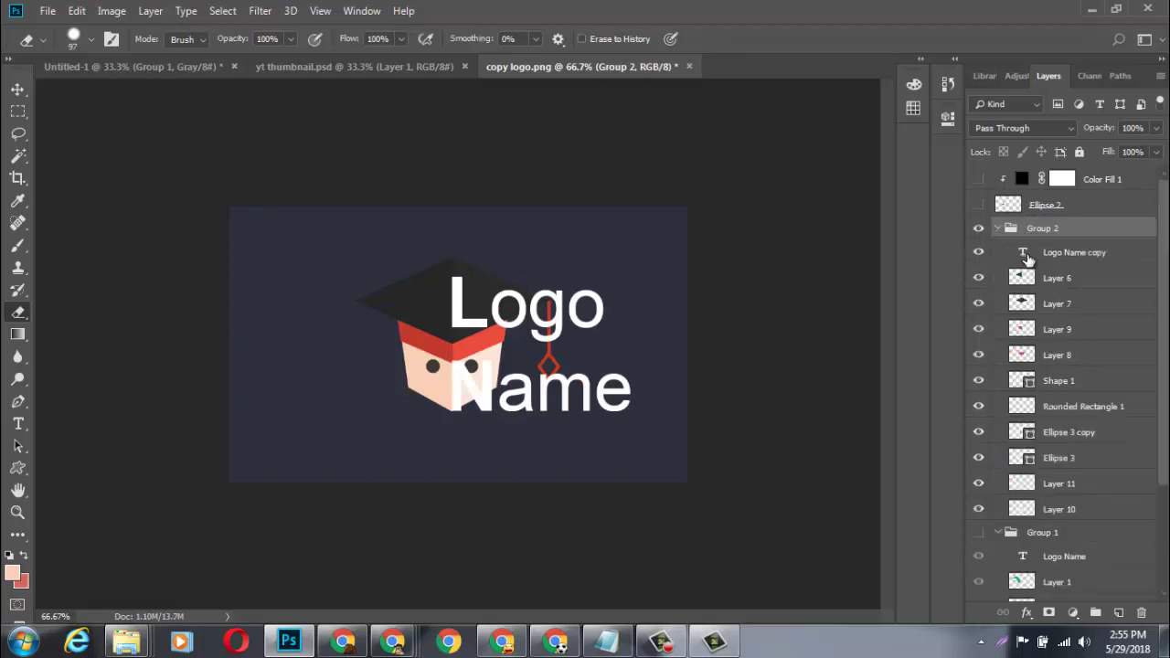
click(1024, 253)
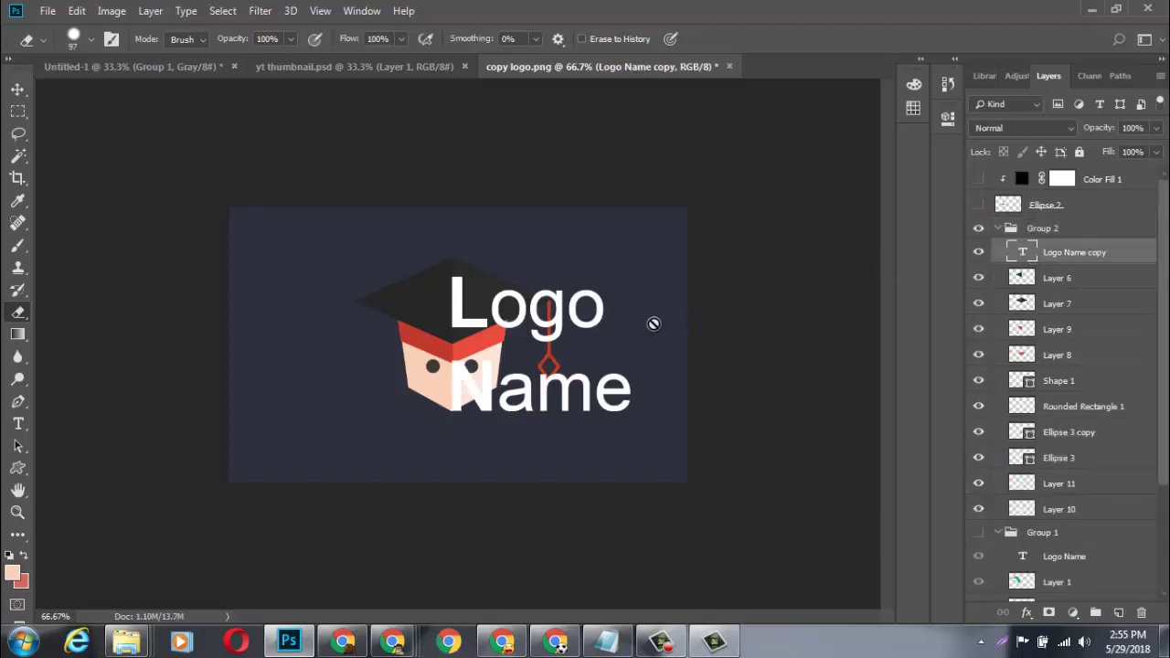
key(ctrl+t)
drag(540, 351, 577, 351)
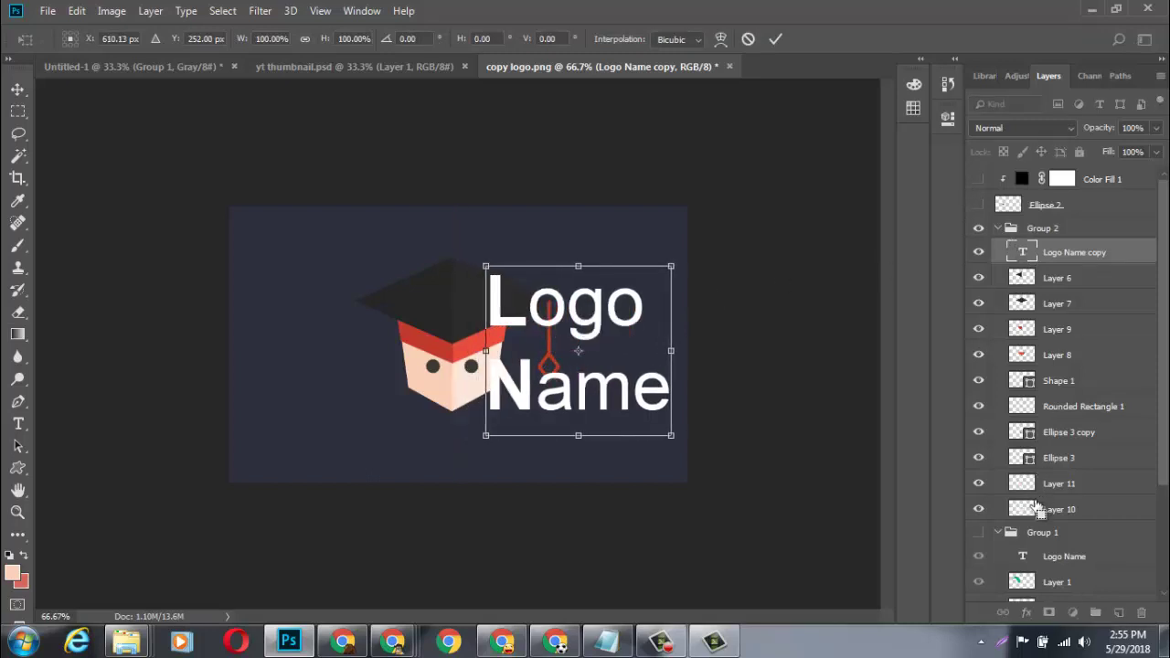
key(e)
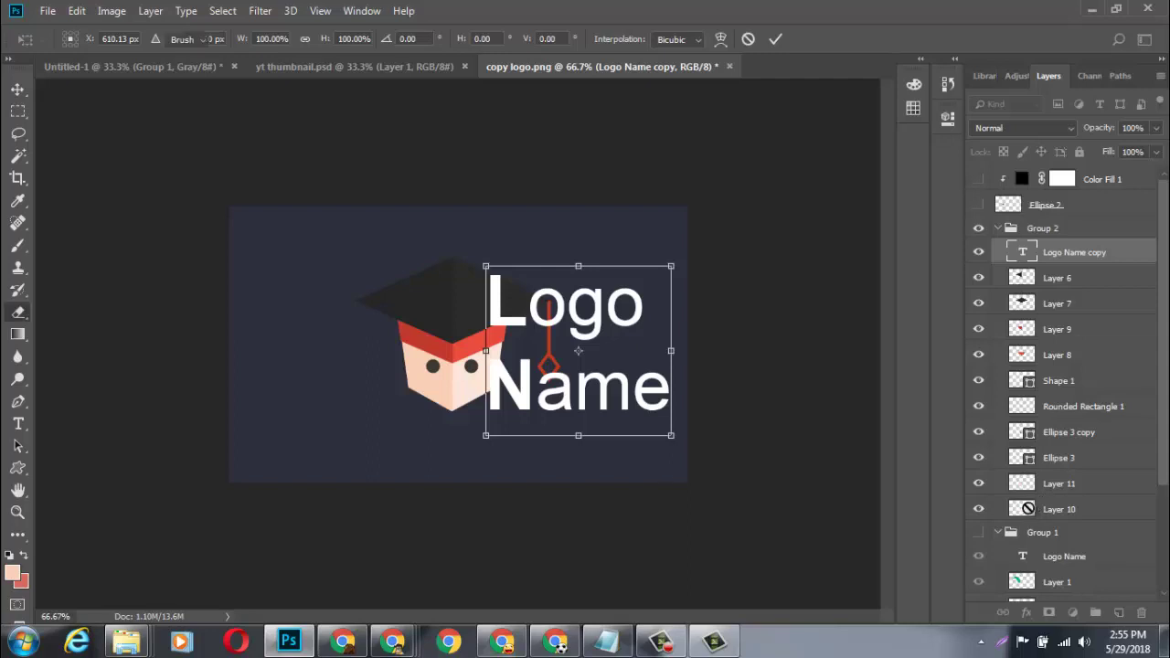
shift+click(1030, 509)
key(ctrl+t)
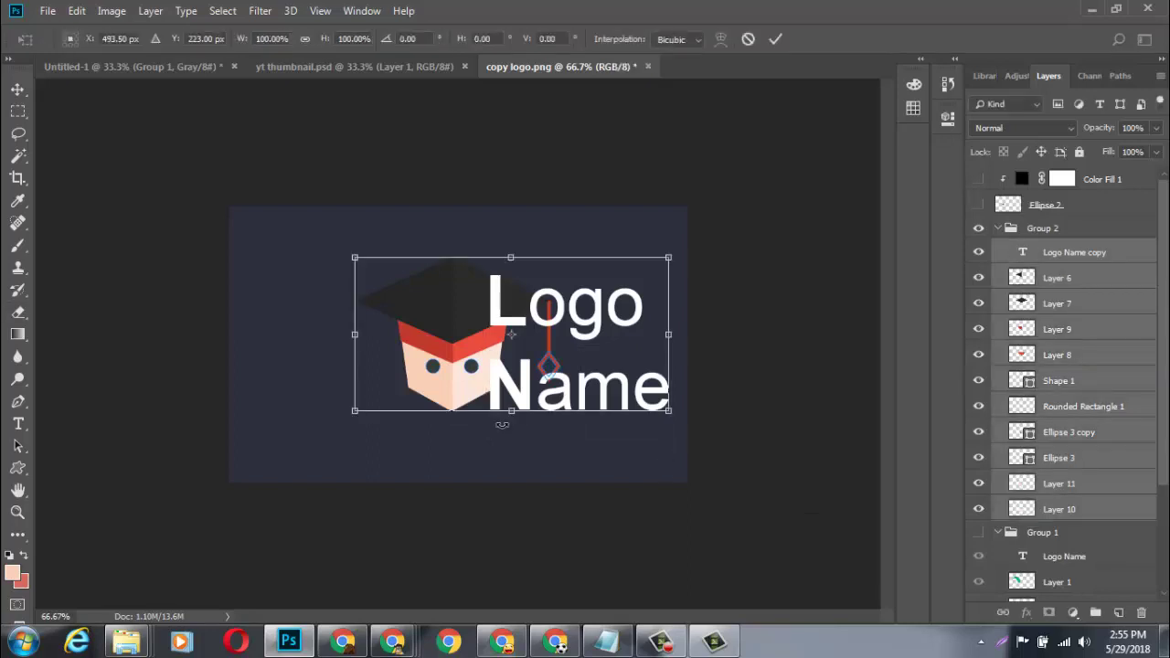
drag(480, 379, 381, 373)
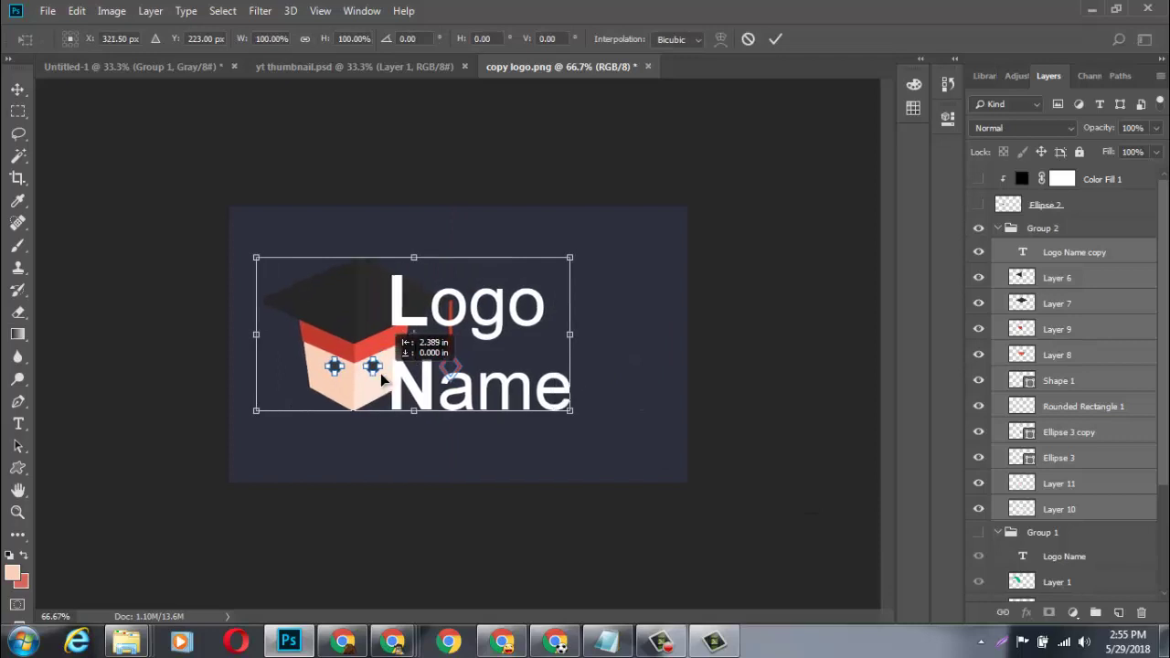
key(Return)
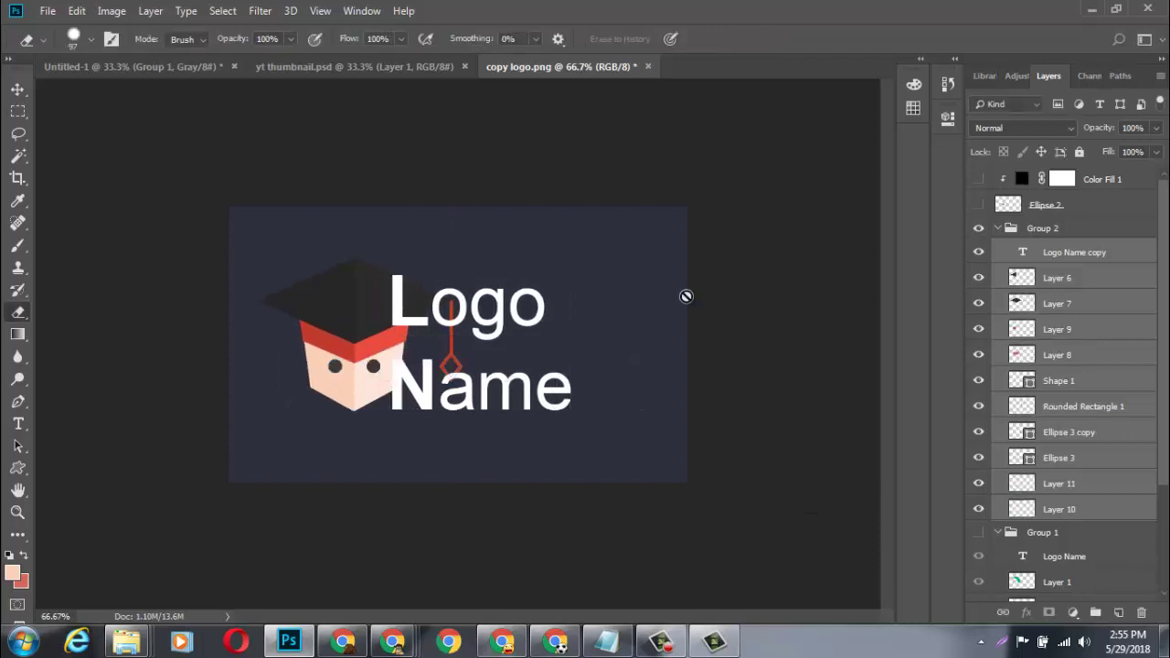
Position the white Logo Name text just right of the graduation-cap character.
click(1017, 260)
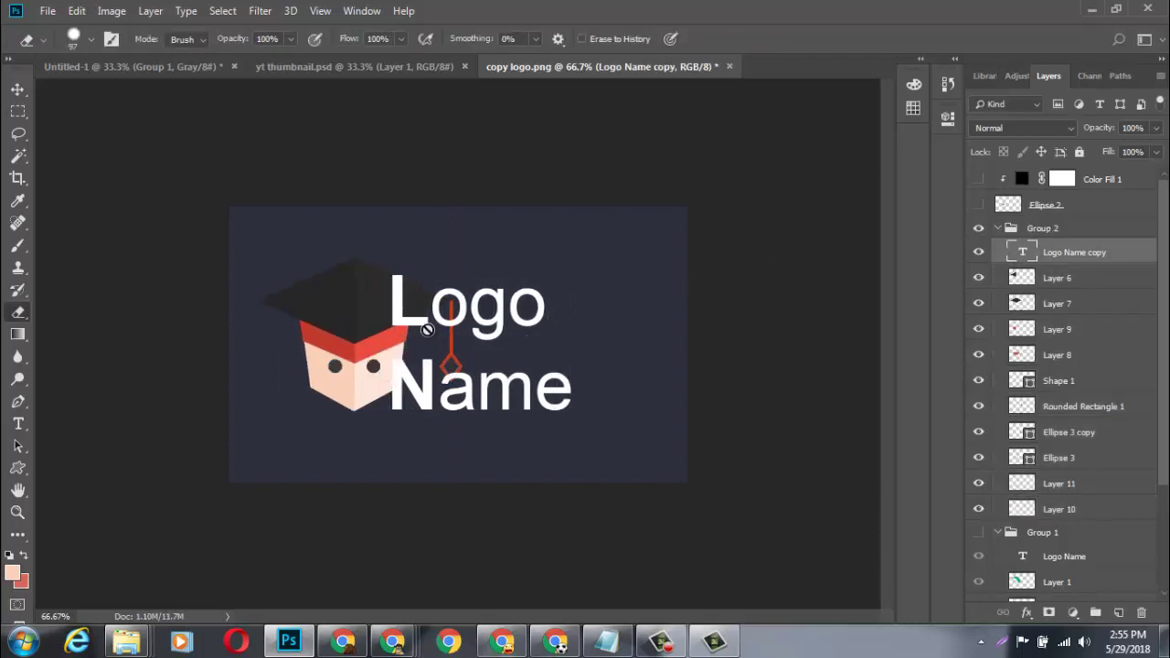
click(17, 89)
drag(519, 311, 614, 340)
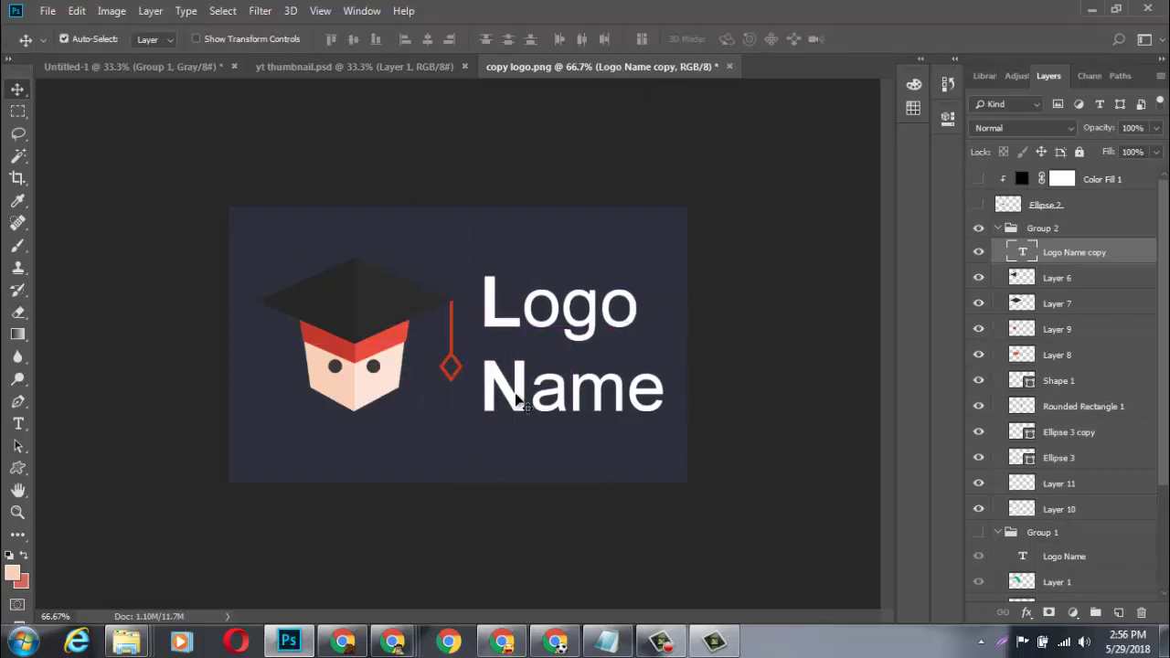
key(ctrl)
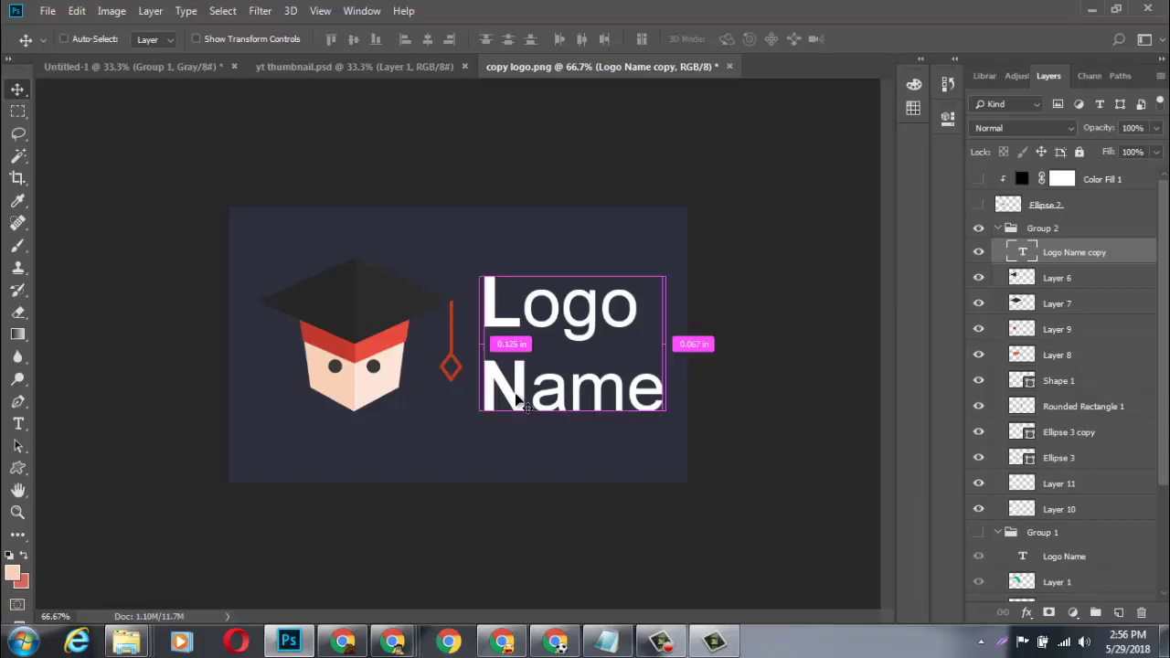
key(ctrl+shift+s)
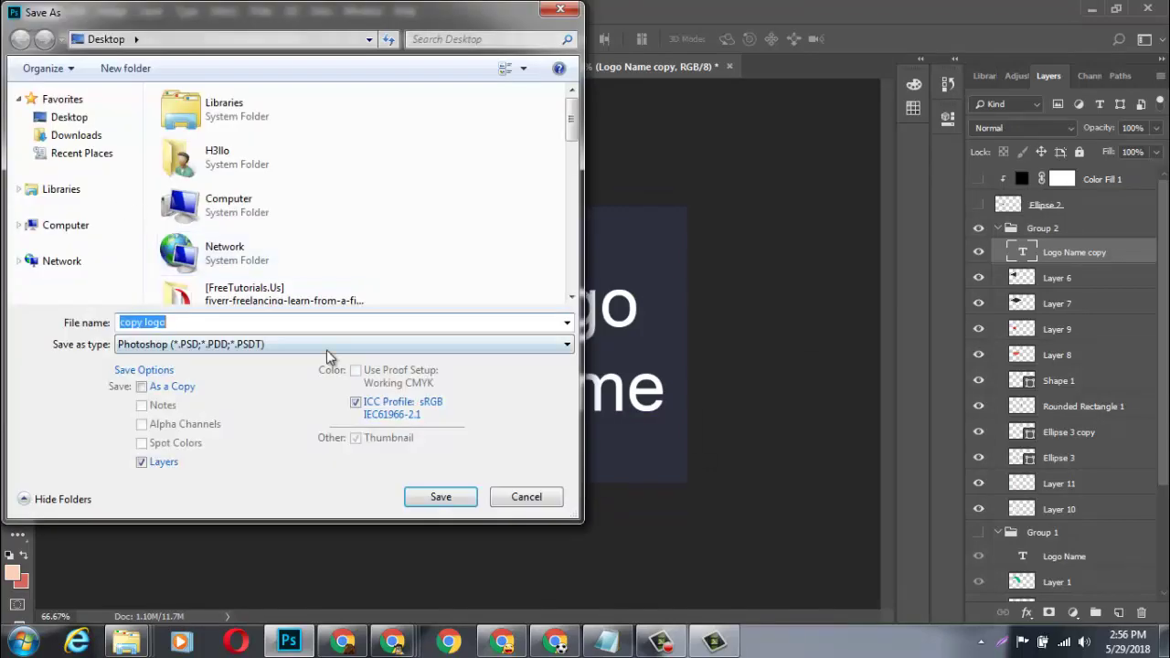
Save the logo as 'copy logo' in Photoshop (*.PSD) format.
click(656, 644)
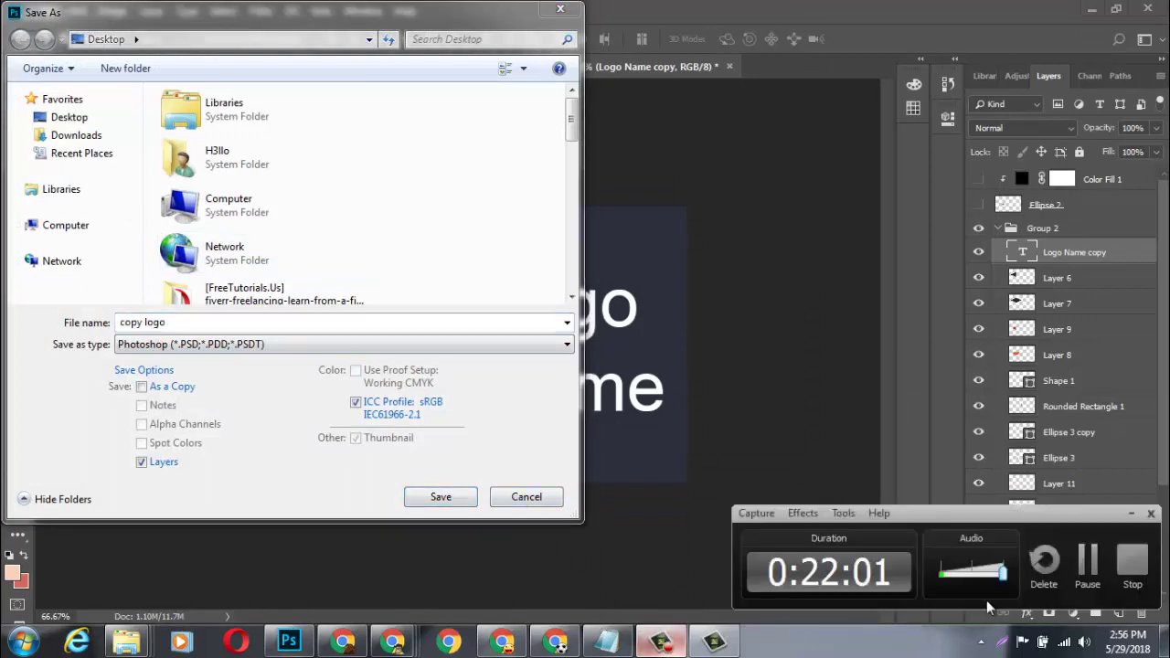
click(1123, 567)
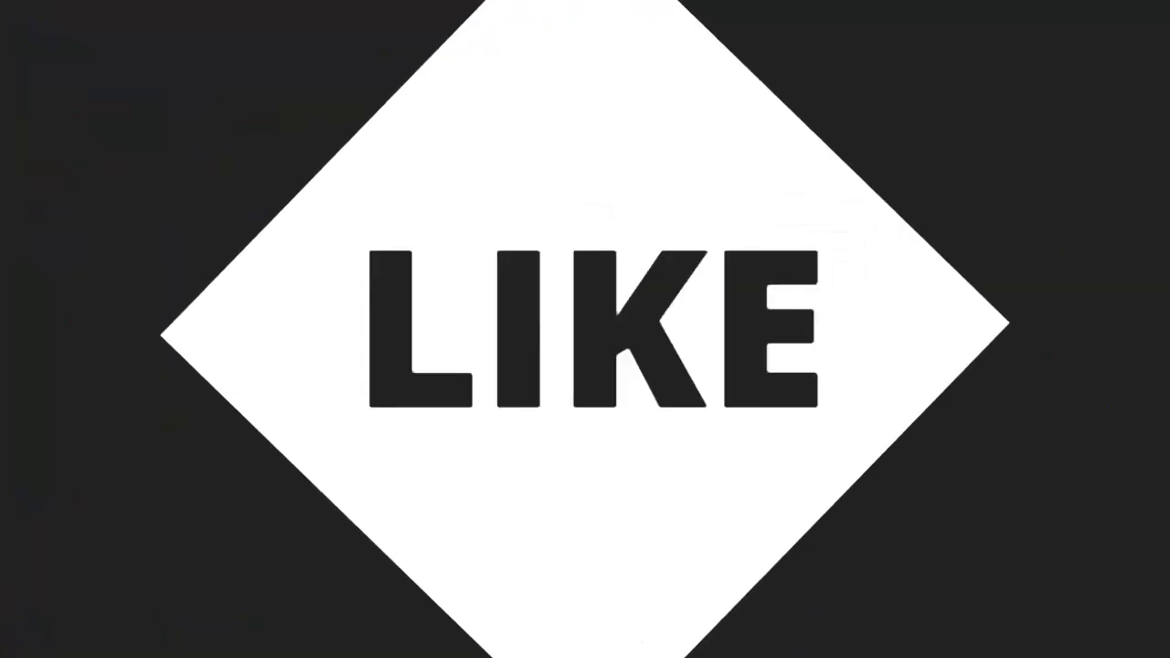